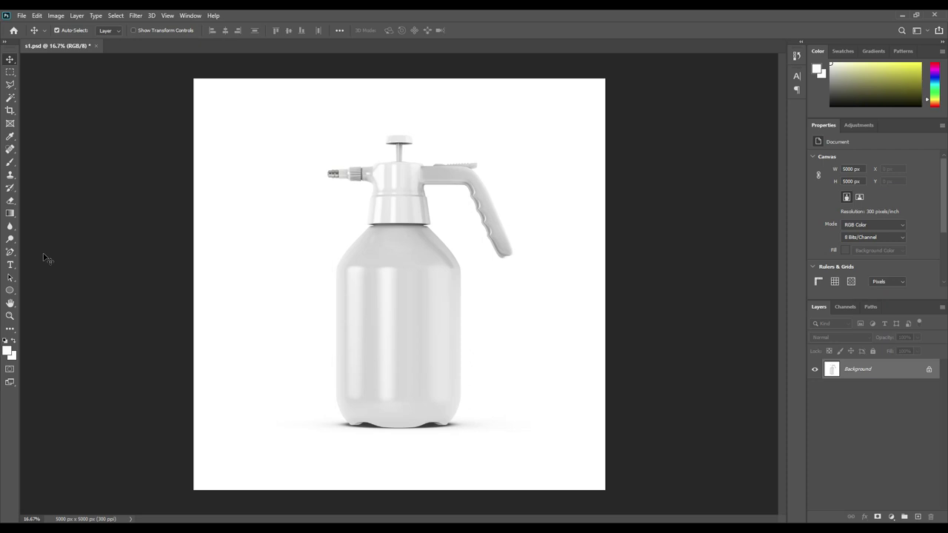
Pick the Add Anchor Point Tool from the Pen tool group's flyout
right_click(10, 254)
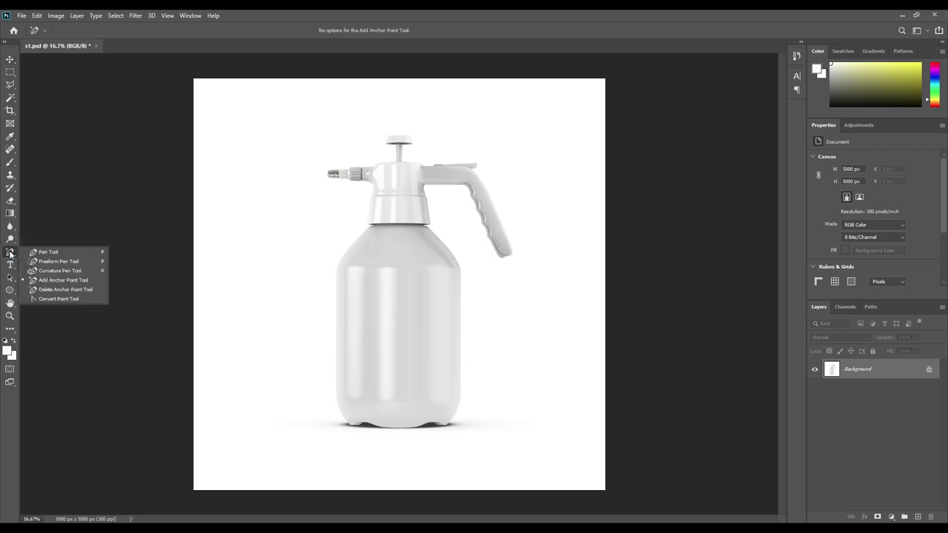
click(35, 254)
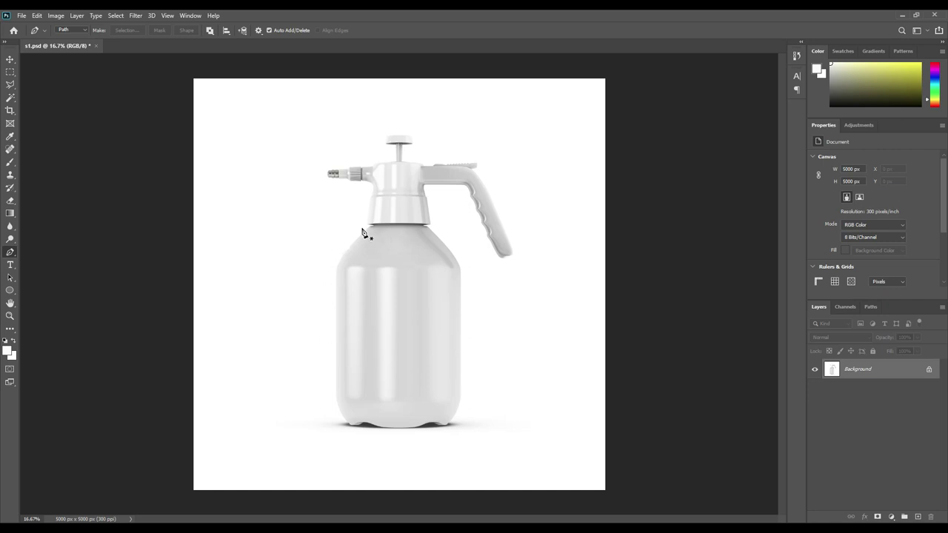
Zoom to 200% on the bottle's neck, framing its left side
key(ctrl+plus)
key(ctrl+plus)
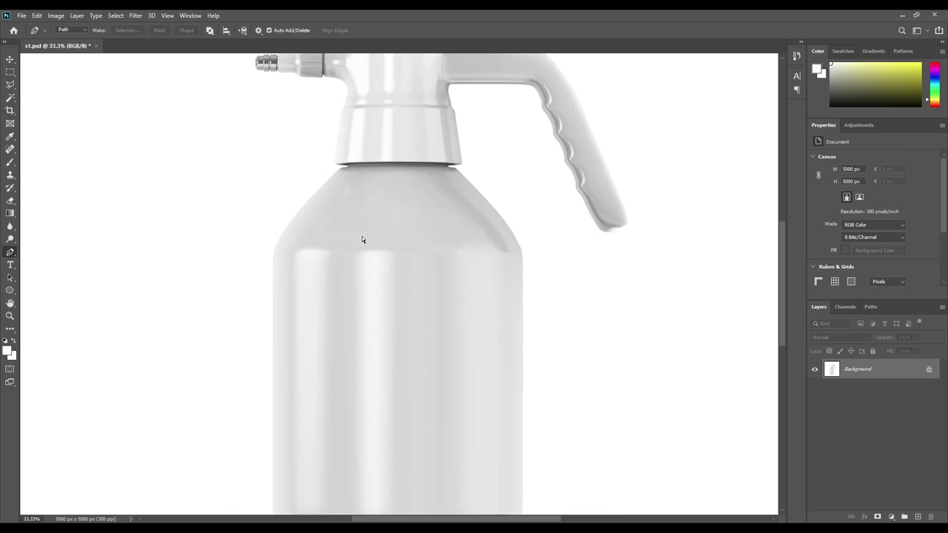
key(ctrl+plus)
drag(301, 146, 362, 269)
key(ctrl+plus)
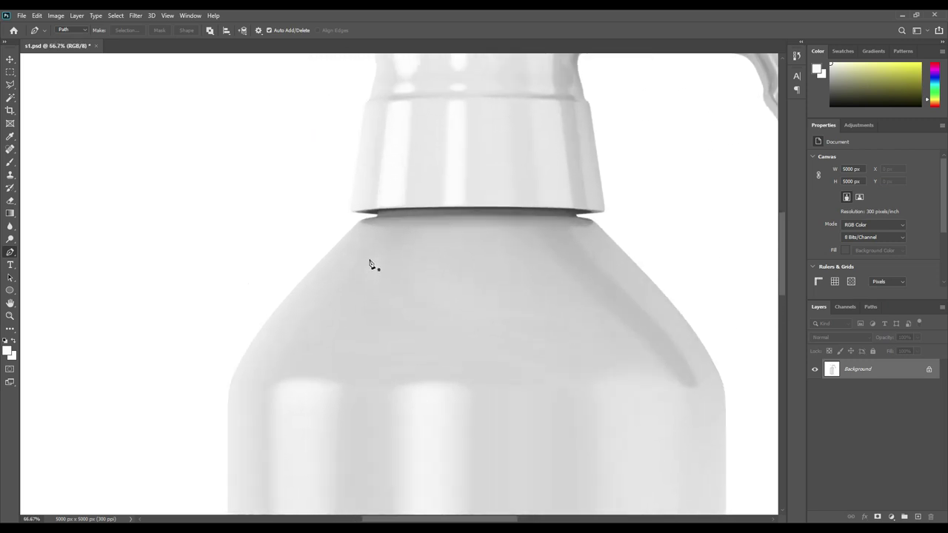
key(ctrl+plus)
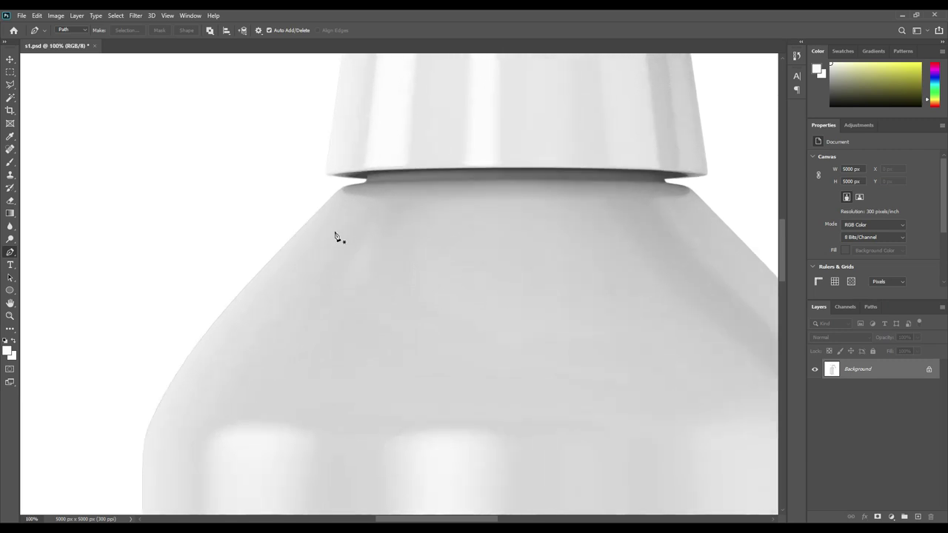
key(ctrl+plus)
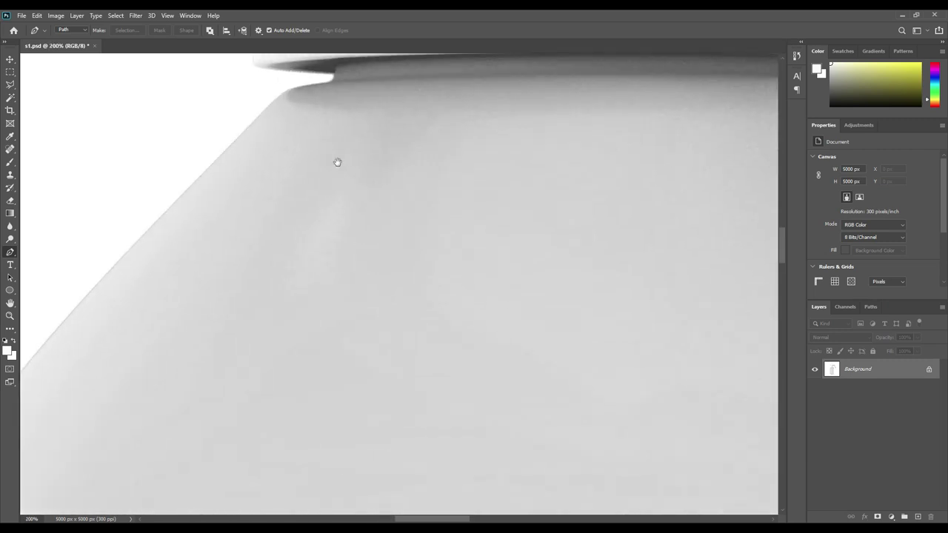
drag(334, 161, 415, 324)
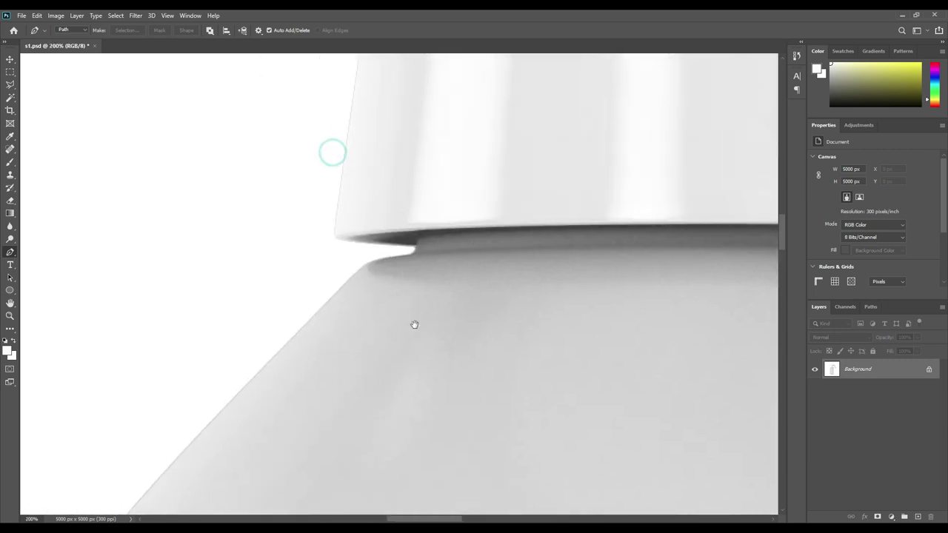
Place pen anchors from under the collar, through the neck notch and along the left shoulder
click(418, 236)
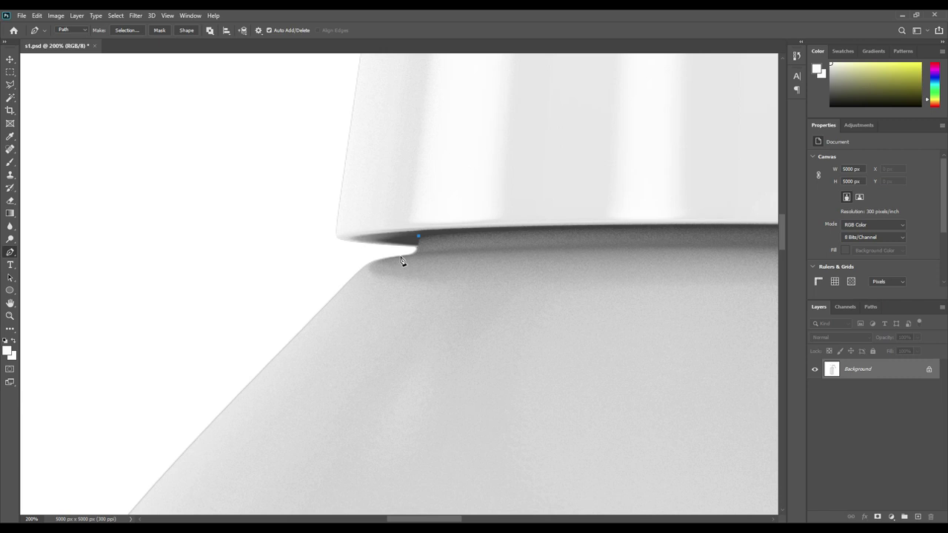
click(400, 256)
mouse_move(411, 250)
mouse_down()
mouse_move(418, 242)
mouse_move(402, 263)
mouse_up()
drag(349, 279, 364, 276)
drag(328, 345, 429, 302)
drag(398, 385, 465, 284)
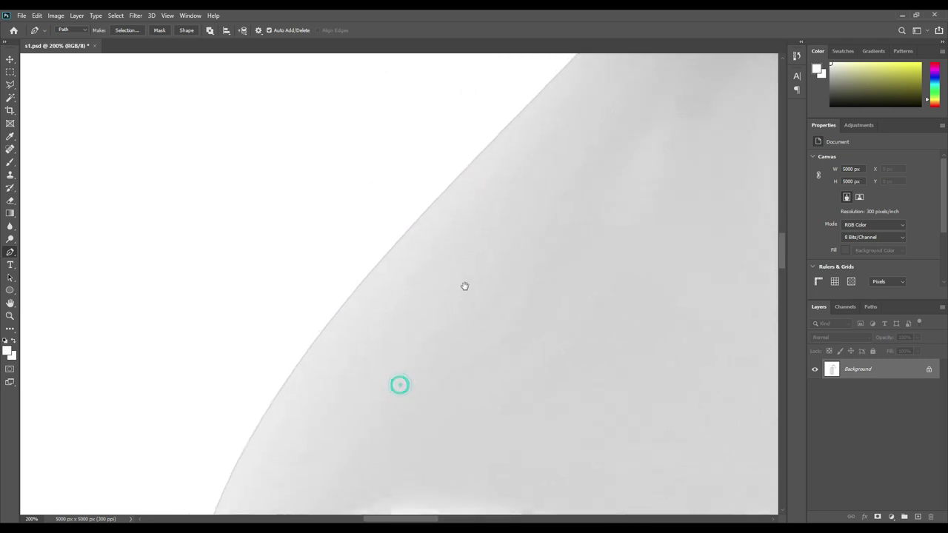
drag(431, 366, 451, 343)
click(321, 336)
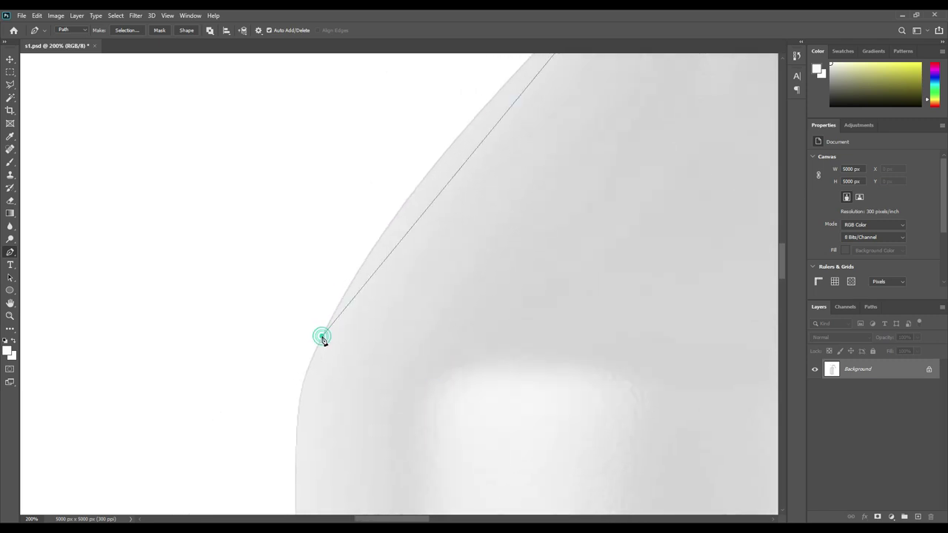
click(297, 438)
Continue the path down the bottle's left side to the bottom-left curve
drag(372, 471, 389, 368)
drag(393, 435, 420, 349)
drag(418, 424, 417, 326)
drag(422, 398, 426, 311)
drag(432, 418, 432, 413)
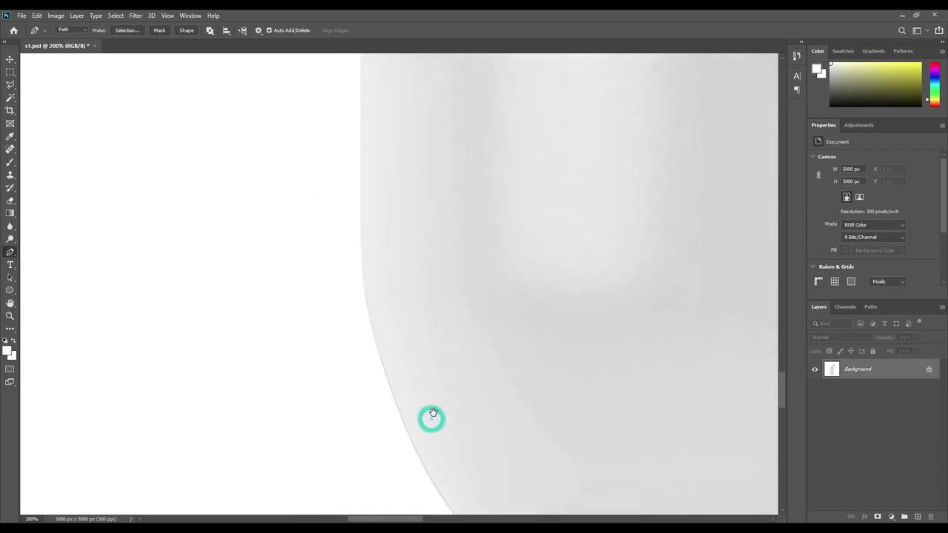
click(360, 214)
drag(501, 469, 439, 337)
click(376, 358)
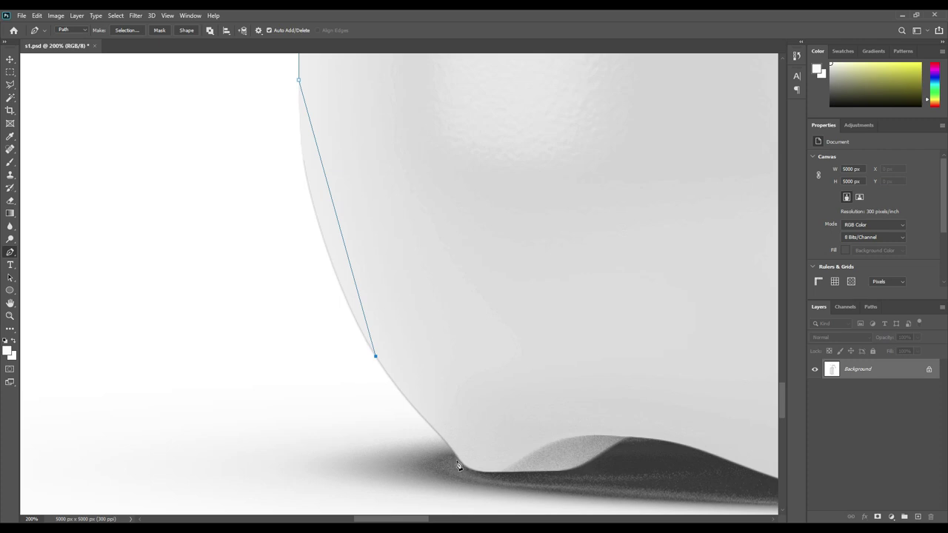
Add anchors around the bottom-left curve and along the base foot
click(428, 423)
click(455, 454)
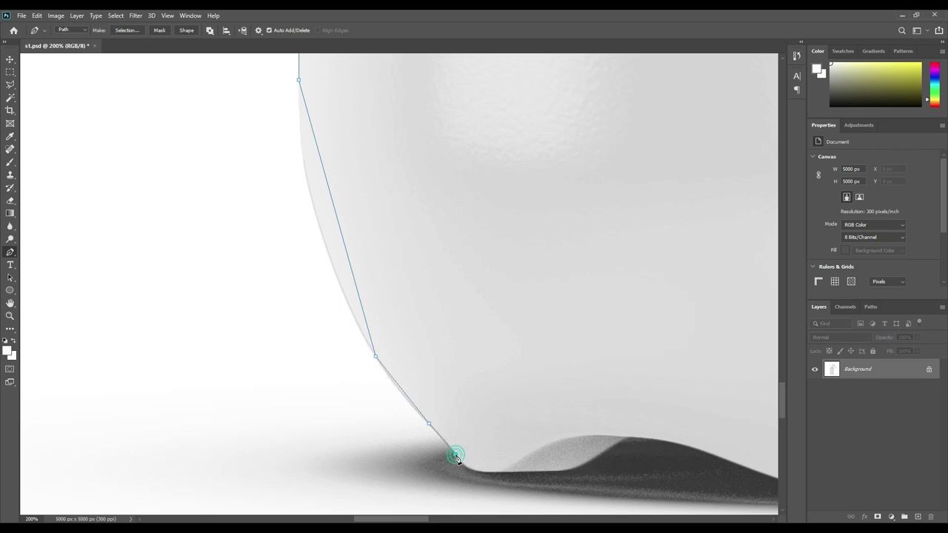
click(498, 472)
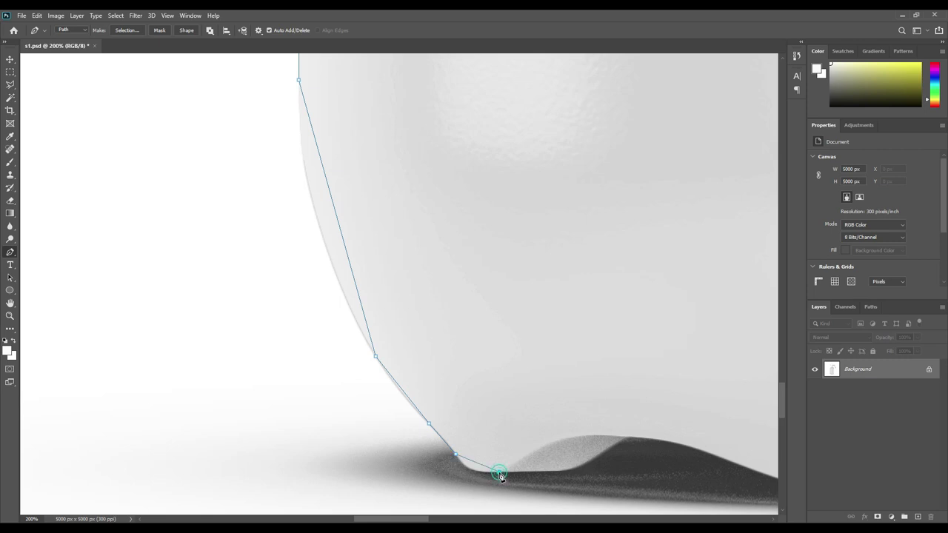
click(547, 470)
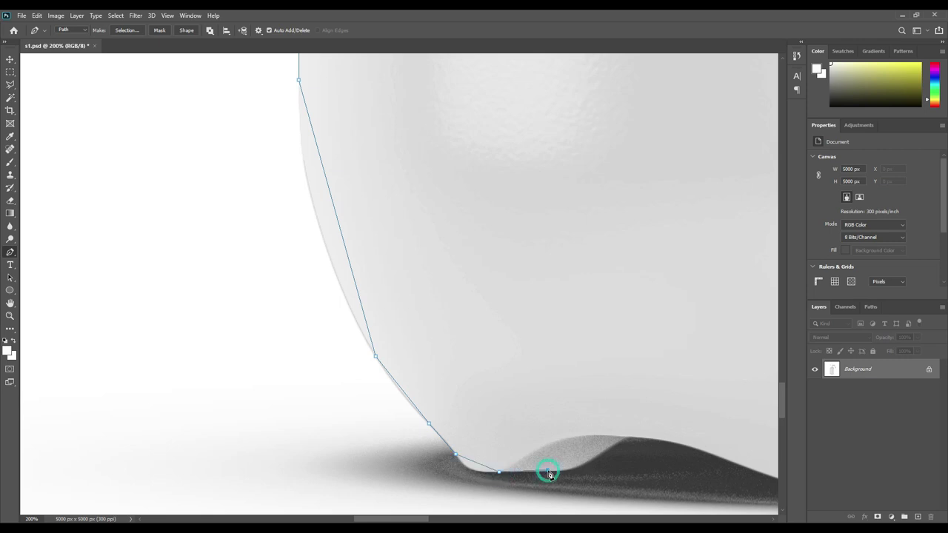
click(590, 461)
click(628, 441)
Trace the flat bottom edge, over the bump, to the bottom-right corner
drag(727, 421, 507, 408)
drag(670, 415, 382, 374)
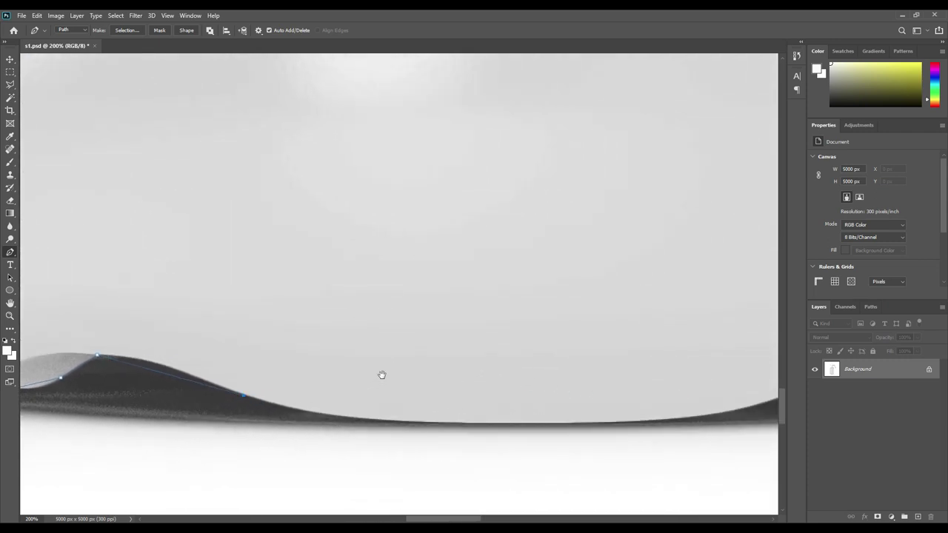
click(501, 424)
drag(599, 378, 423, 400)
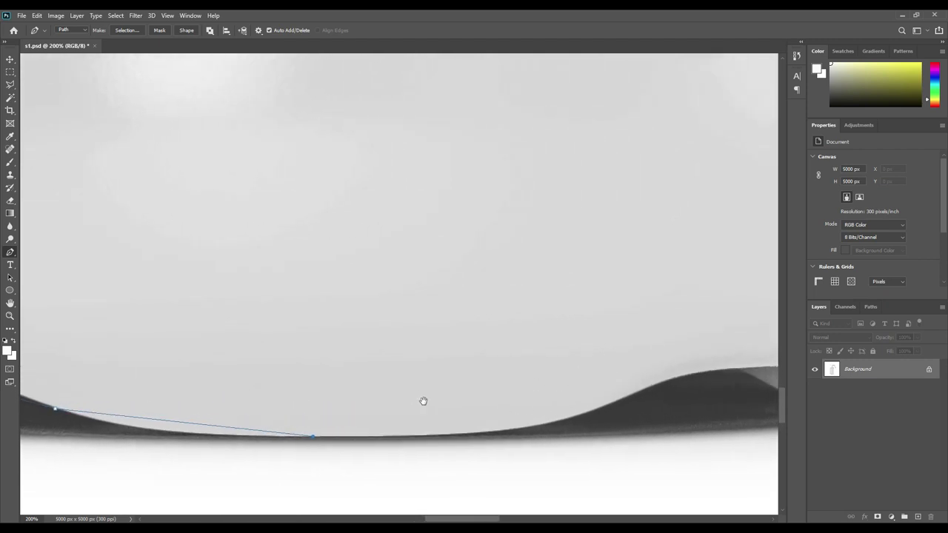
click(626, 401)
drag(619, 356, 451, 388)
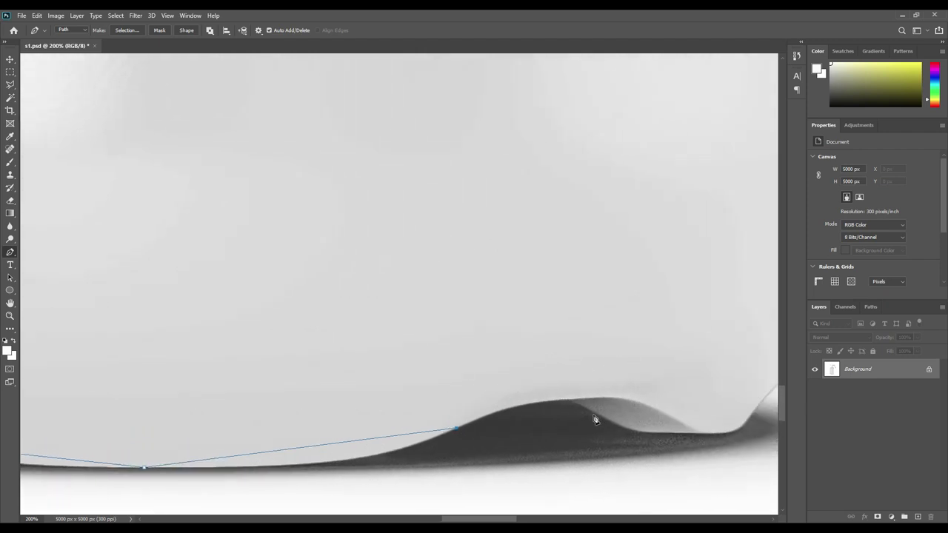
click(568, 401)
click(651, 432)
click(709, 432)
drag(739, 404, 536, 451)
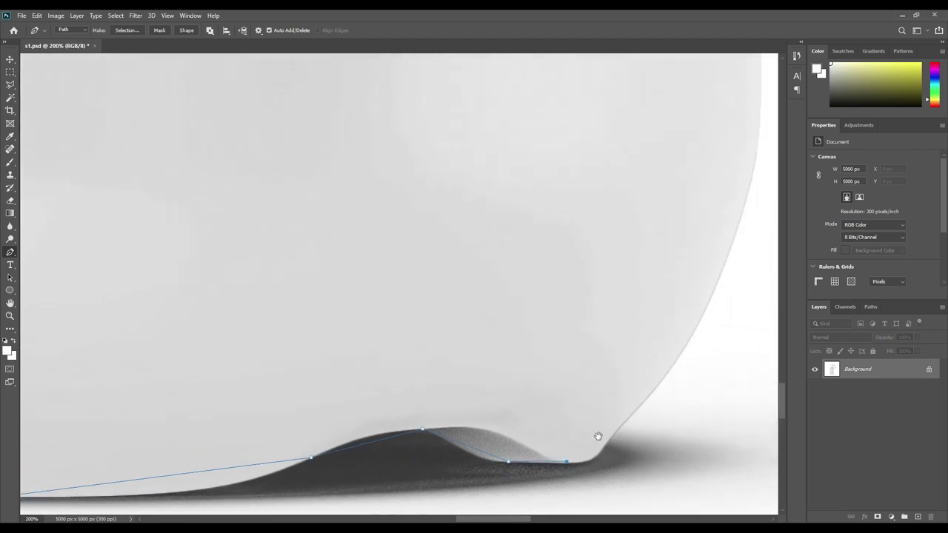
click(631, 416)
Extend the path up the bottle's right side to where it meets the shoulder
scroll(628, 333, up, 5)
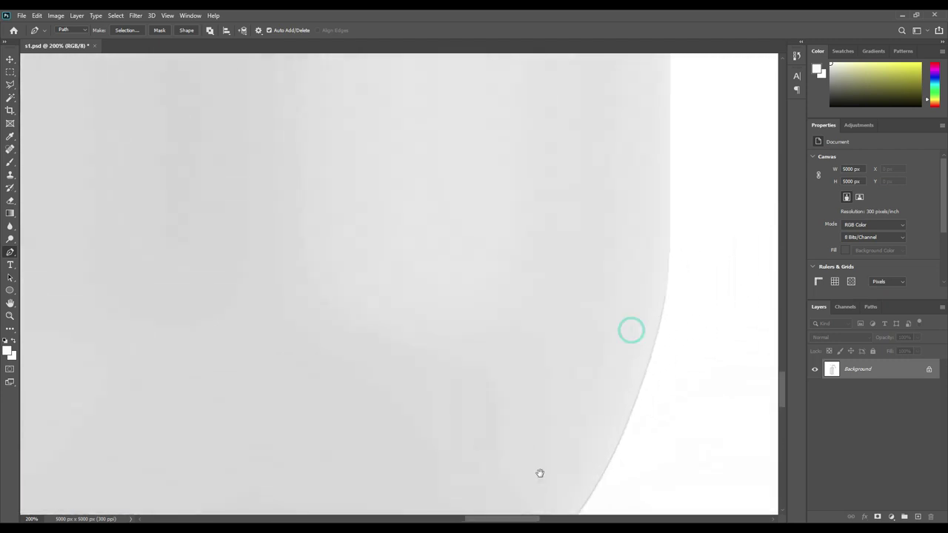
click(680, 331)
drag(630, 273, 644, 407)
scroll(635, 429, up, 4)
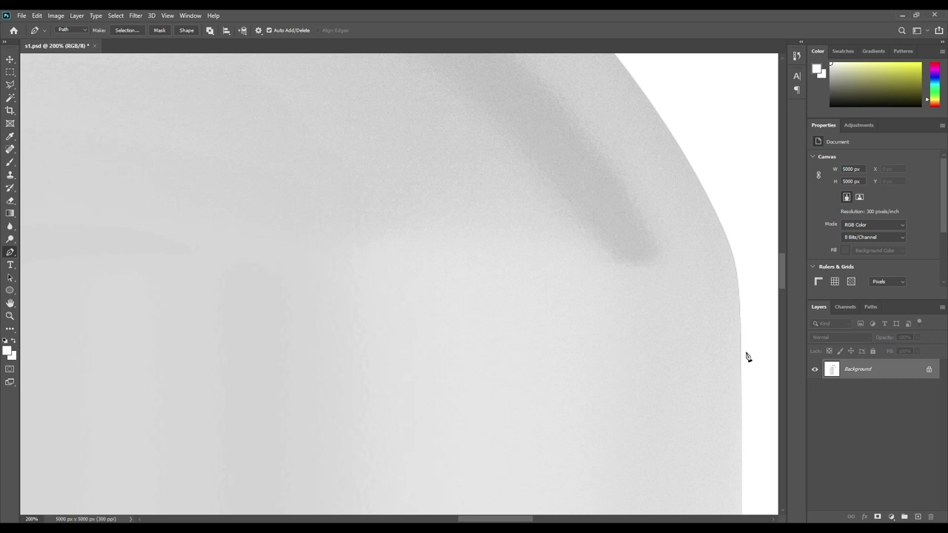
click(740, 346)
drag(664, 268, 661, 409)
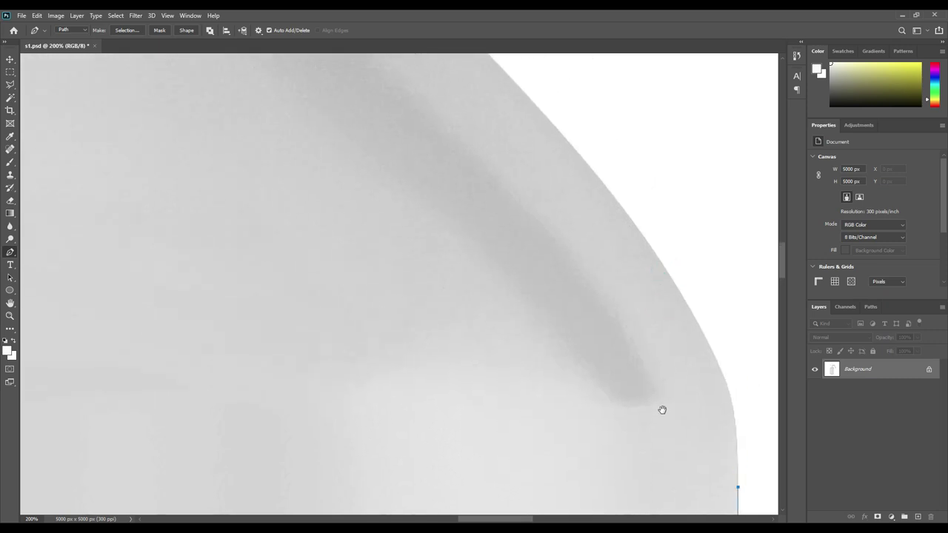
click(656, 259)
Curve the path around the rounded right shoulder and bring the starting anchor into view
drag(554, 234, 634, 397)
drag(546, 331, 590, 367)
click(580, 318)
drag(533, 291, 506, 266)
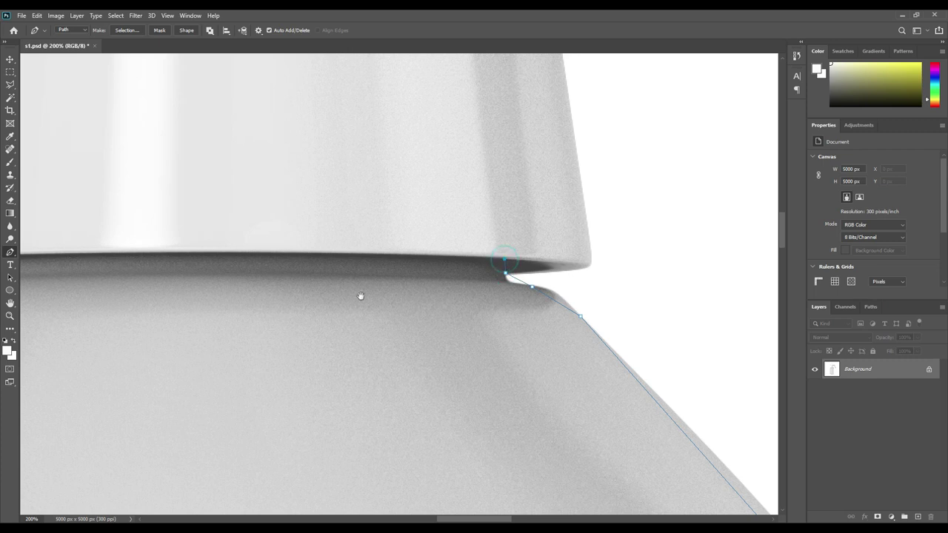
drag(301, 292, 550, 360)
drag(279, 313, 450, 311)
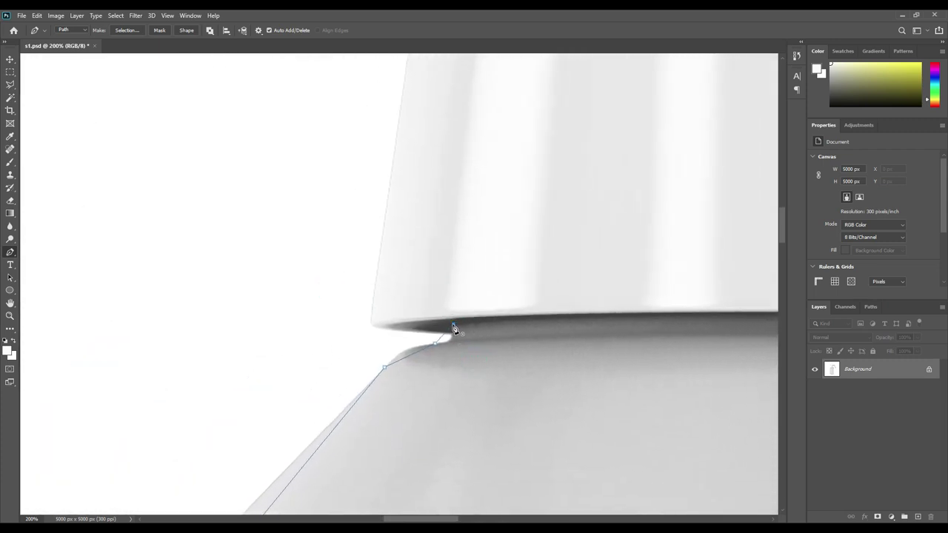
Close the path at the first anchor and fit the whole bottle on screen
click(453, 324)
key(ctrl+0)
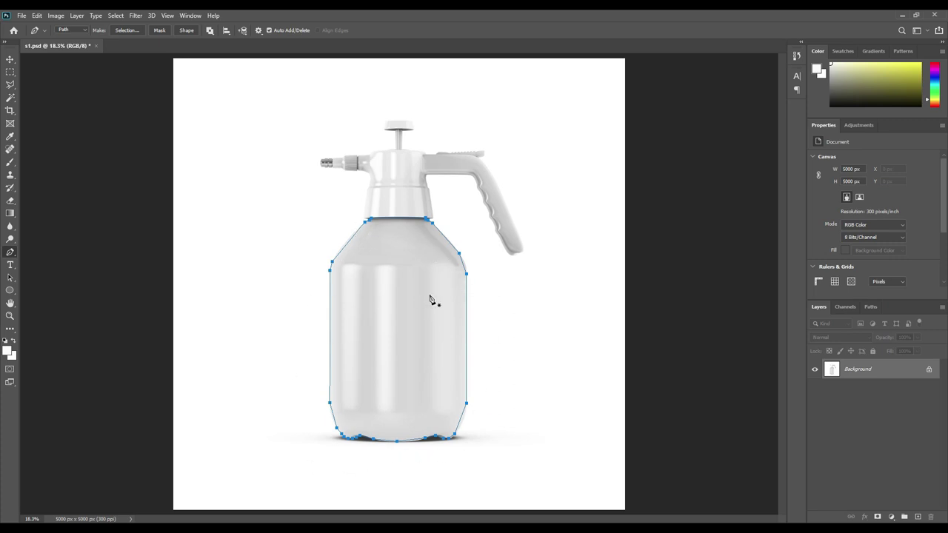
right_click(12, 254)
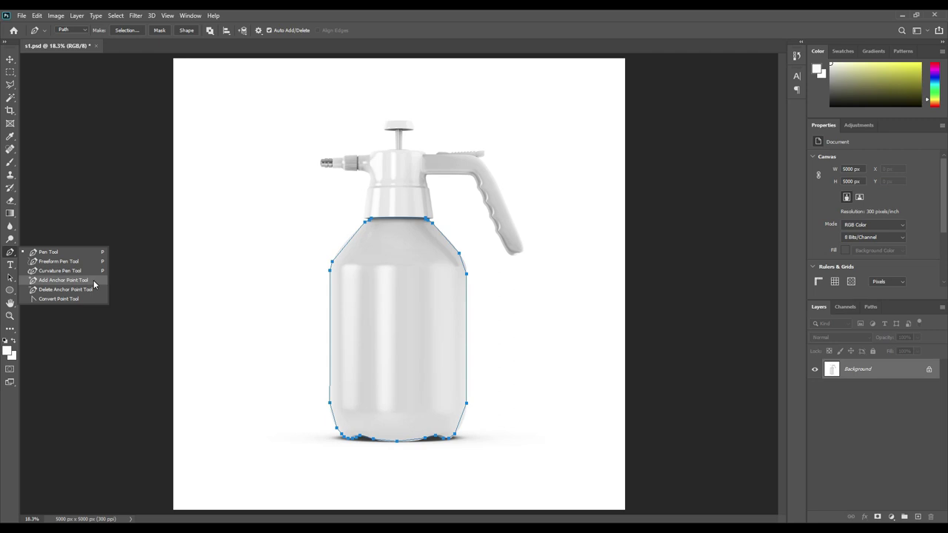
Switch to the Add Anchor Point Tool and zoom in on the left shoulder and neck
click(64, 280)
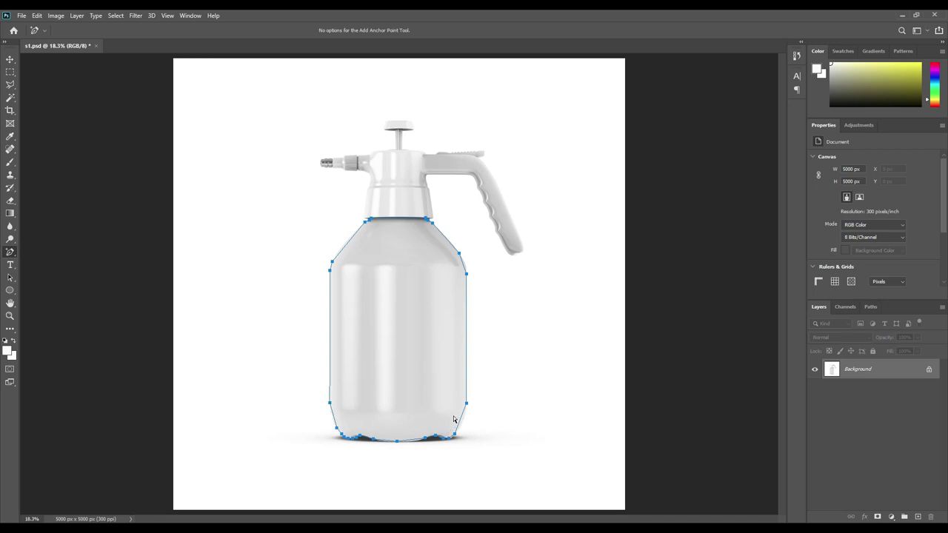
key(ctrl+plus)
key(ctrl+plus)
key(ctrl+plus)
key(ctrl+plus)
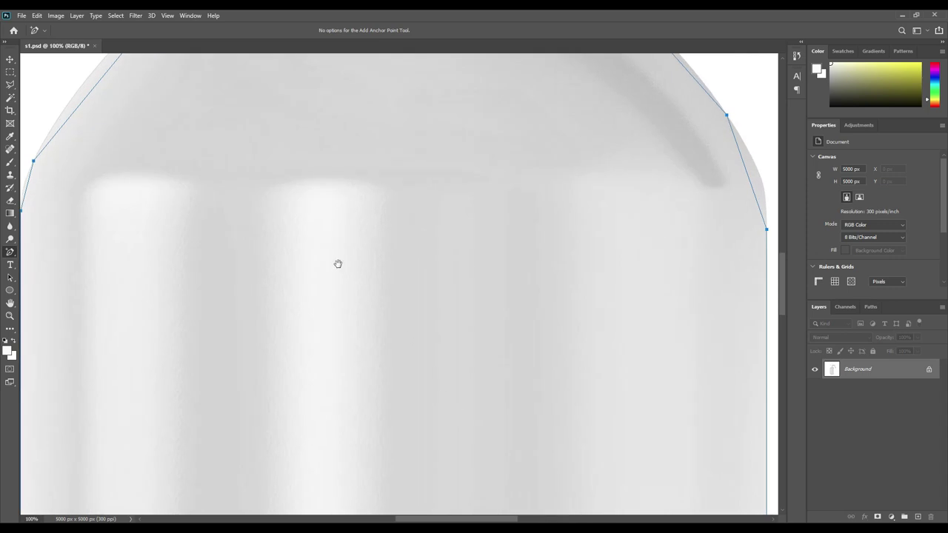
drag(336, 262, 562, 461)
drag(445, 351, 505, 441)
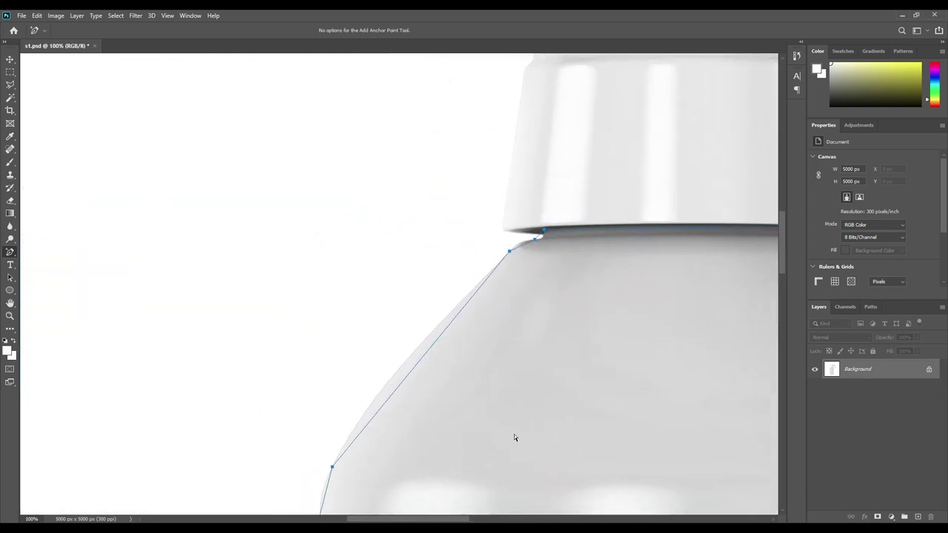
key(ctrl+plus)
key(ctrl+plus)
drag(695, 282, 385, 450)
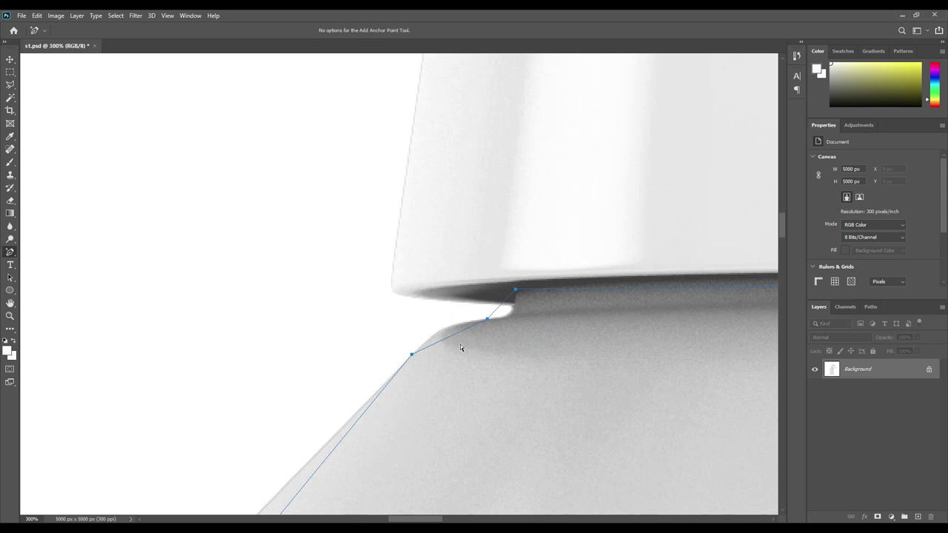
Add and bend anchors so the path hugs the shoulder, the rim notch and the diagonal edge
click(448, 339)
drag(448, 339, 445, 330)
drag(502, 308, 510, 315)
drag(407, 461, 497, 308)
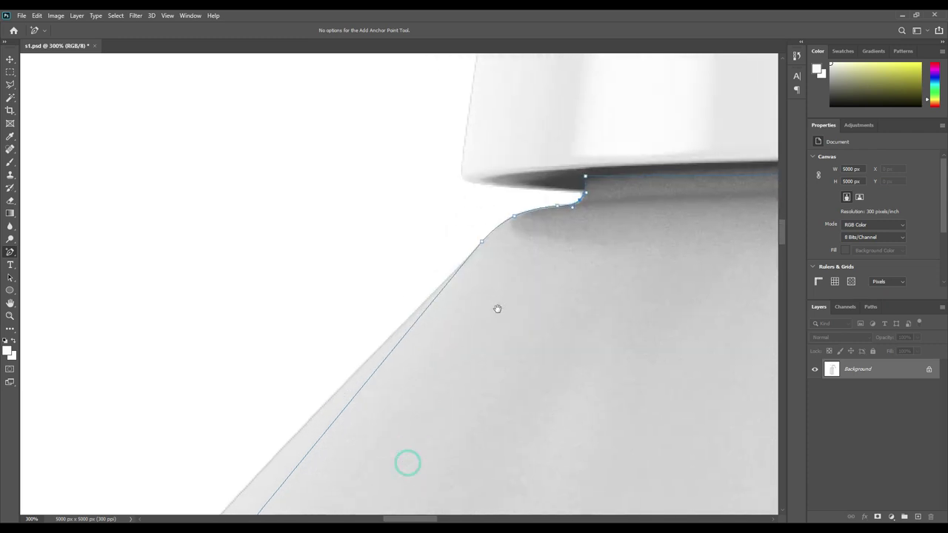
drag(553, 390, 558, 373)
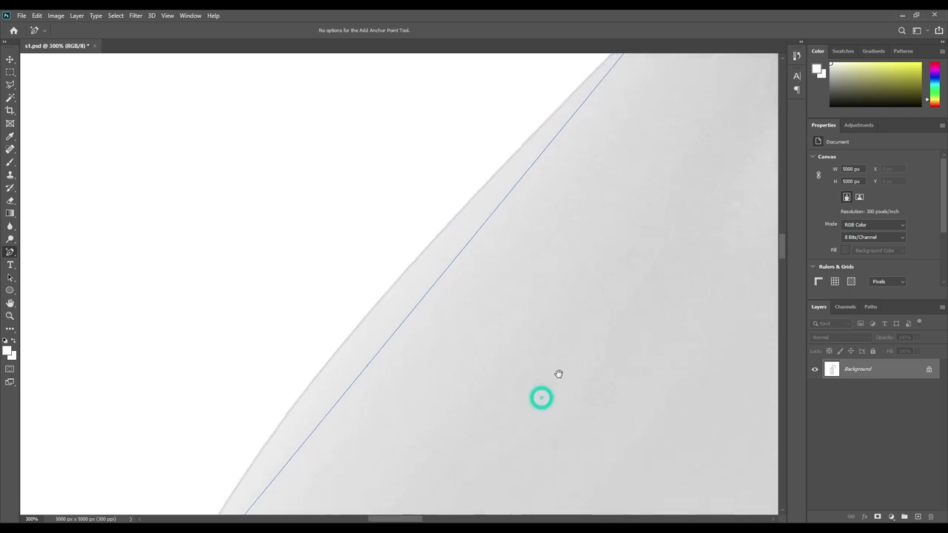
click(380, 353)
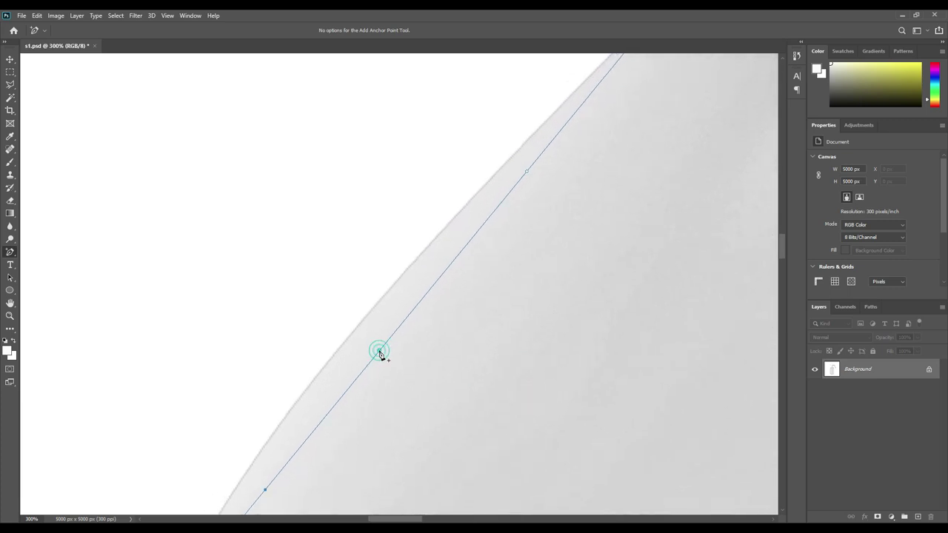
drag(380, 353, 351, 333)
drag(508, 279, 353, 450)
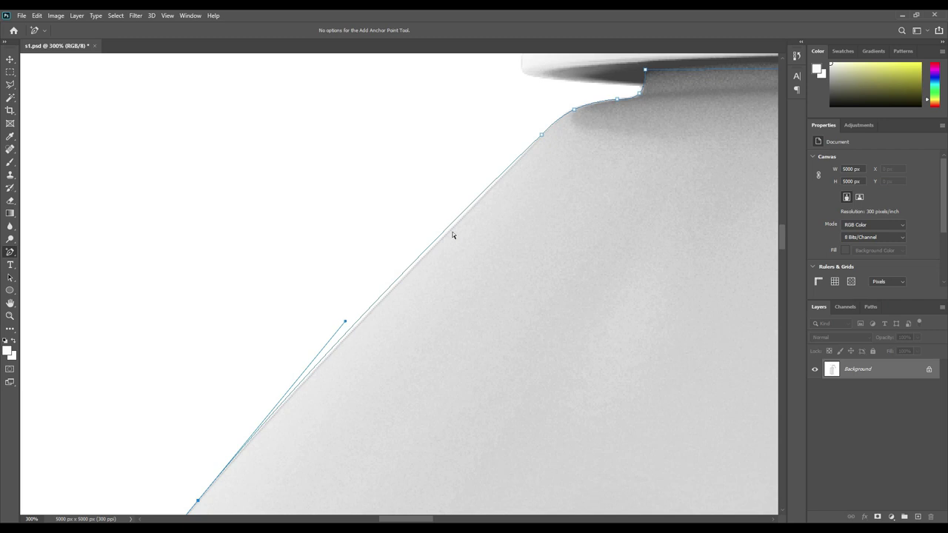
click(405, 272)
click(405, 273)
mouse_move(404, 274)
mouse_down()
mouse_move(416, 265)
mouse_move(408, 273)
mouse_up()
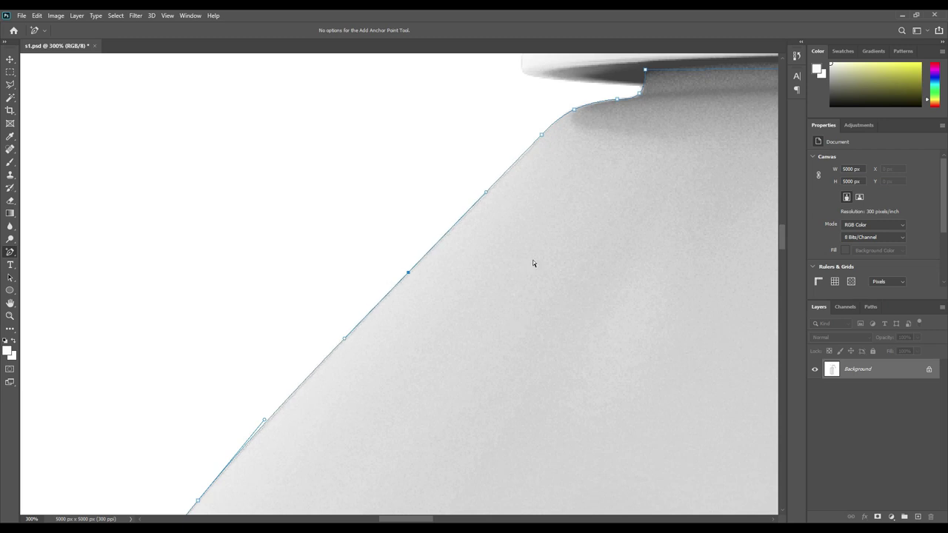
Add anchors along the bottle's curving side, nudging them left onto the edge
drag(376, 393, 508, 330)
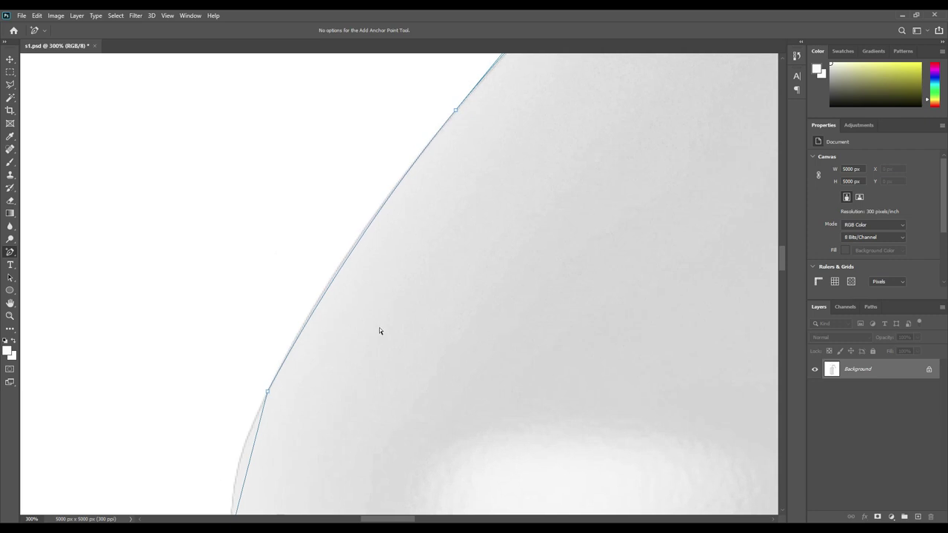
click(339, 268)
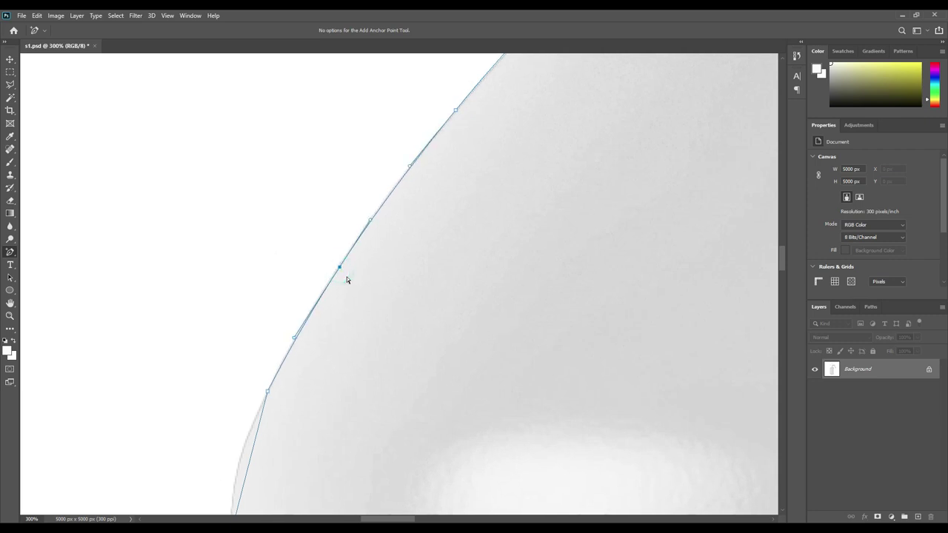
drag(395, 366, 448, 275)
click(387, 237)
key(Left)
key(Left)
key(Left)
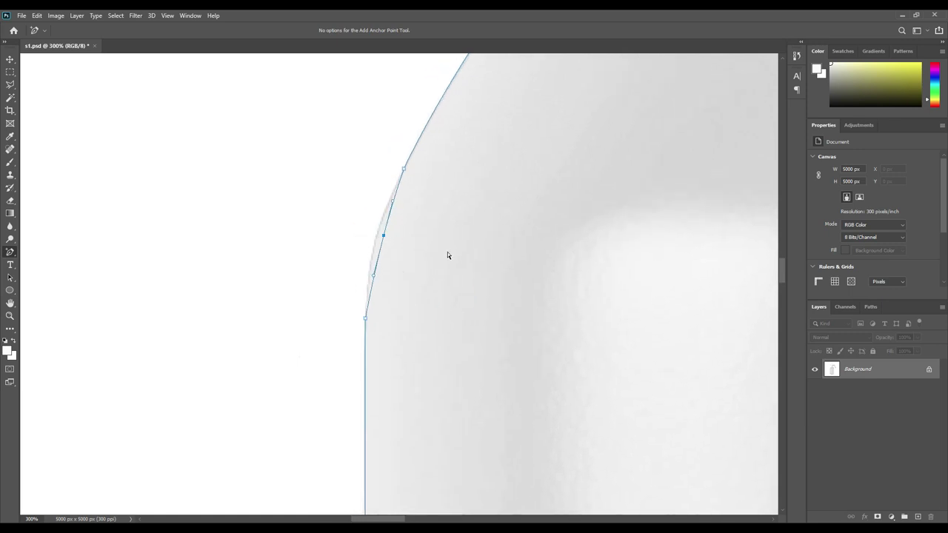
key(Left)
key(Left)
key(Left)
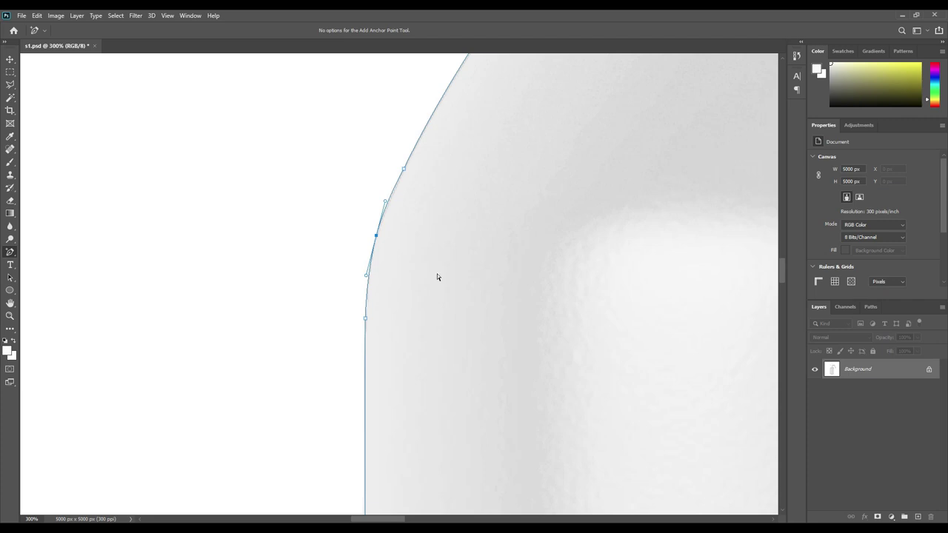
drag(444, 350, 475, 276)
click(399, 219)
Bend the straight side segment with new anchors to follow the bottle's edge
drag(516, 424, 478, 339)
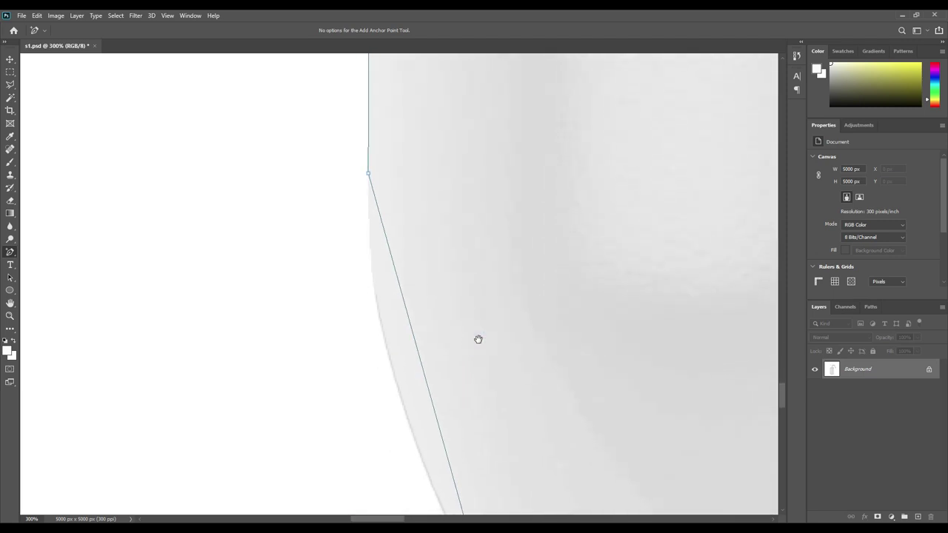
drag(509, 420, 497, 359)
click(419, 337)
drag(419, 337, 392, 346)
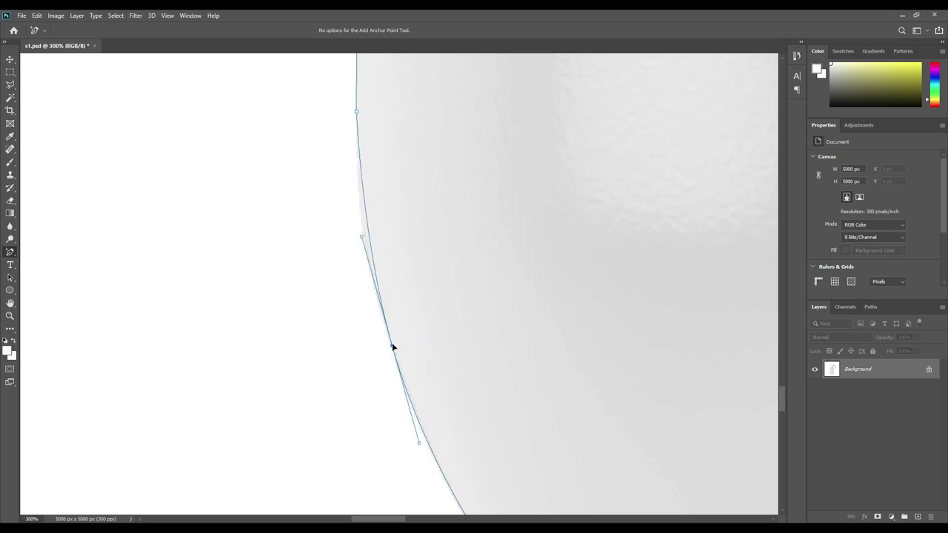
click(372, 250)
key(Left)
key(Left)
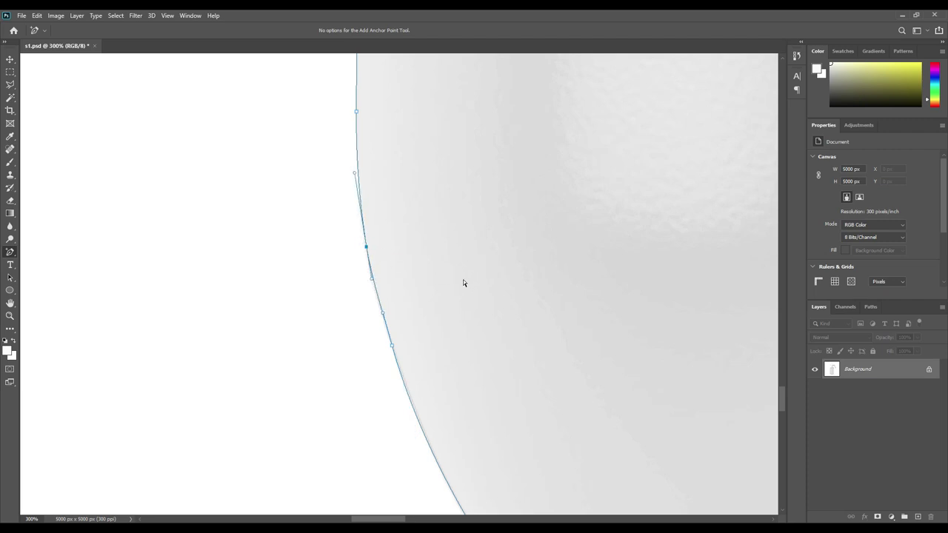
Add anchors along the lower curve, pulling them onto the base edge
drag(528, 364, 575, 417)
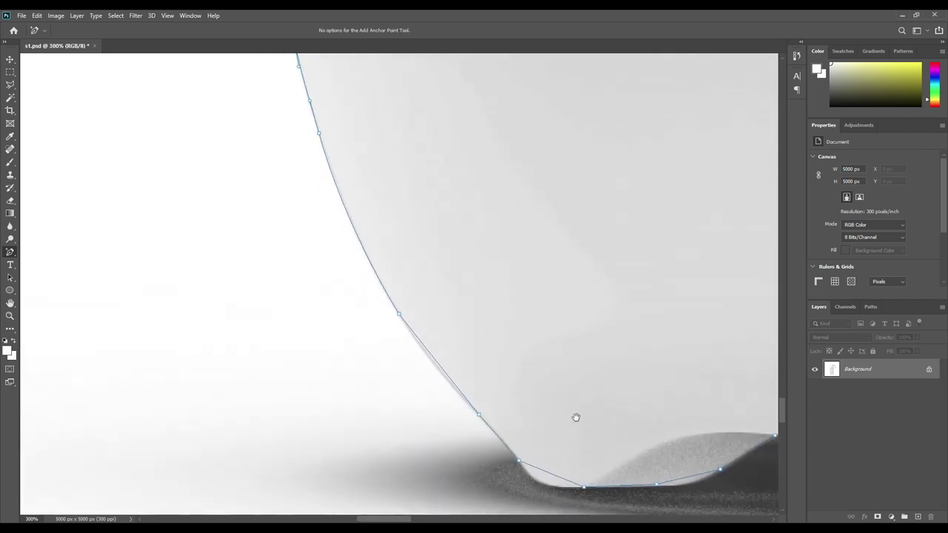
click(440, 365)
key(Right)
key(Down)
click(509, 448)
click(545, 475)
drag(545, 475, 541, 484)
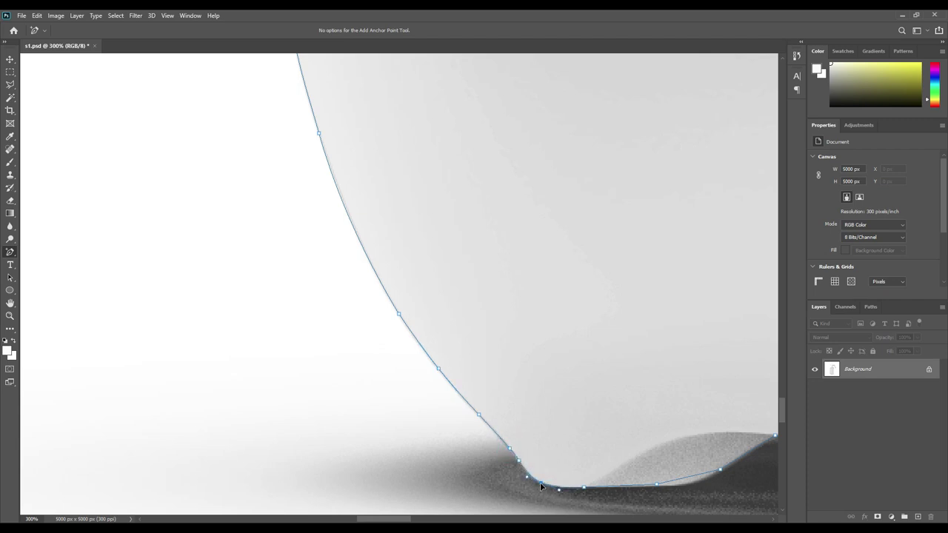
drag(680, 439, 420, 327)
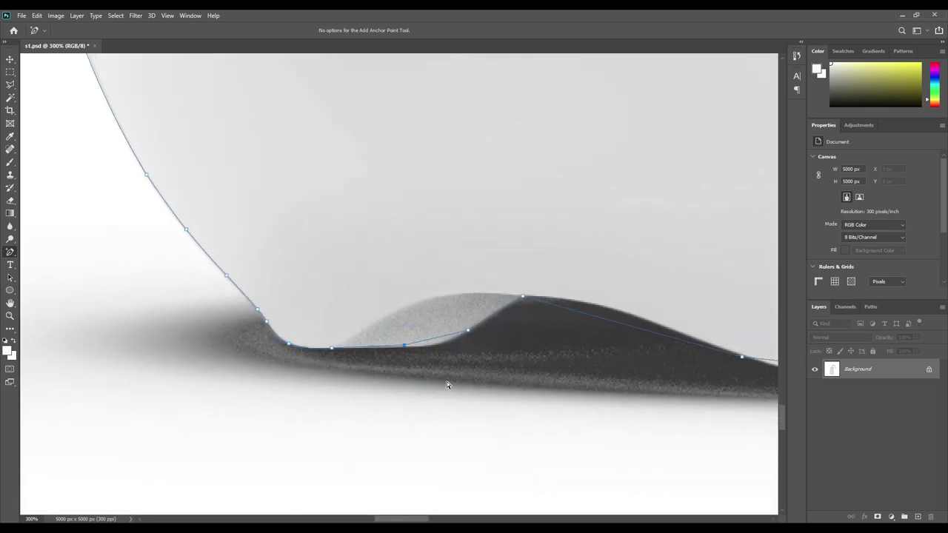
Add anchors over the base's hump, bowing the segment up and down onto the dark base
click(438, 338)
click(590, 314)
drag(609, 325, 608, 324)
drag(704, 310, 508, 263)
drag(632, 260, 362, 229)
drag(366, 283, 365, 300)
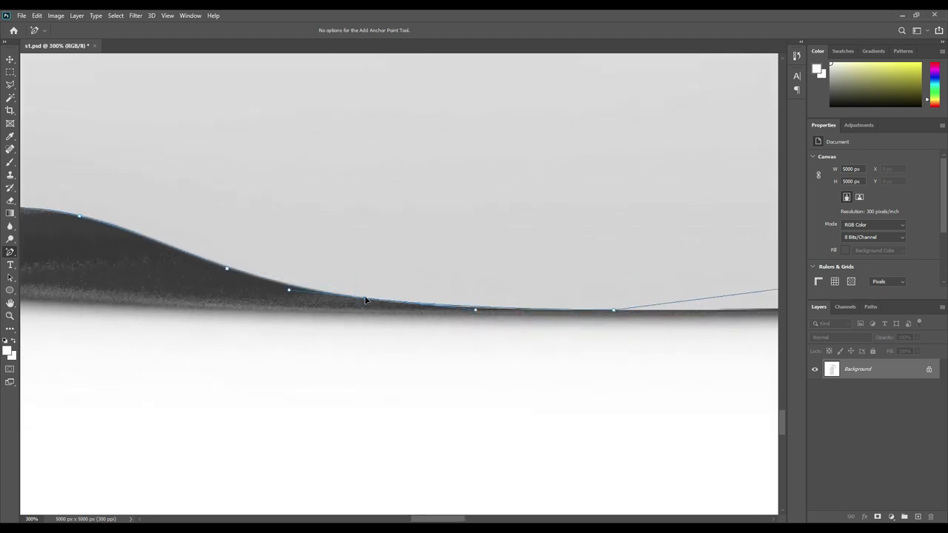
click(480, 311)
Bend the segment along the dark edge, raise the hump anchor, and add anchors toward the flat bottom
scroll(573, 251, right, 10)
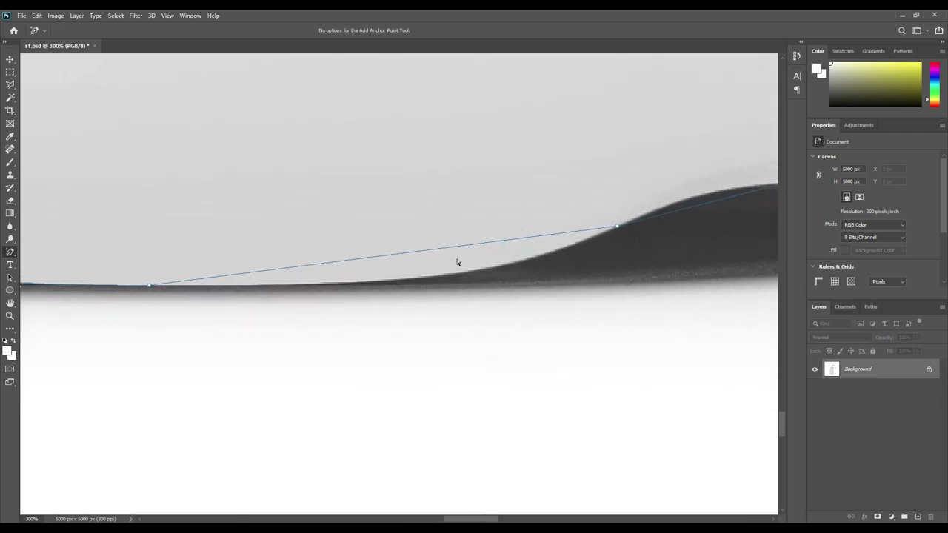
drag(441, 249, 466, 284)
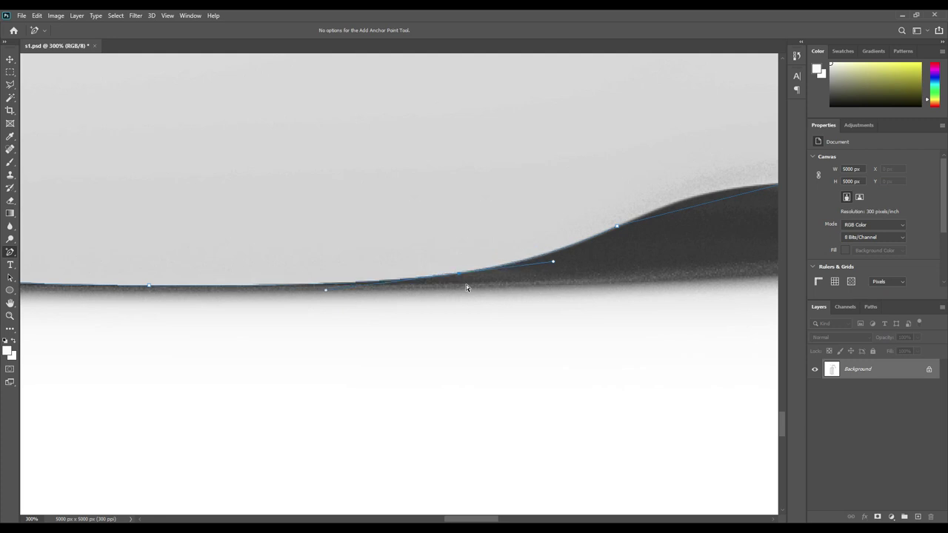
drag(662, 173, 375, 239)
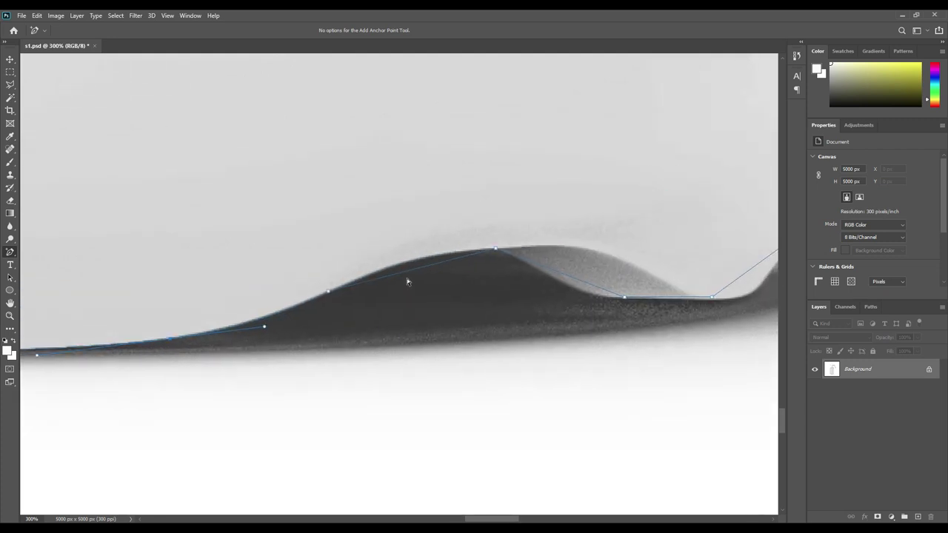
drag(416, 276, 444, 281)
click(583, 280)
drag(684, 261, 477, 238)
click(468, 282)
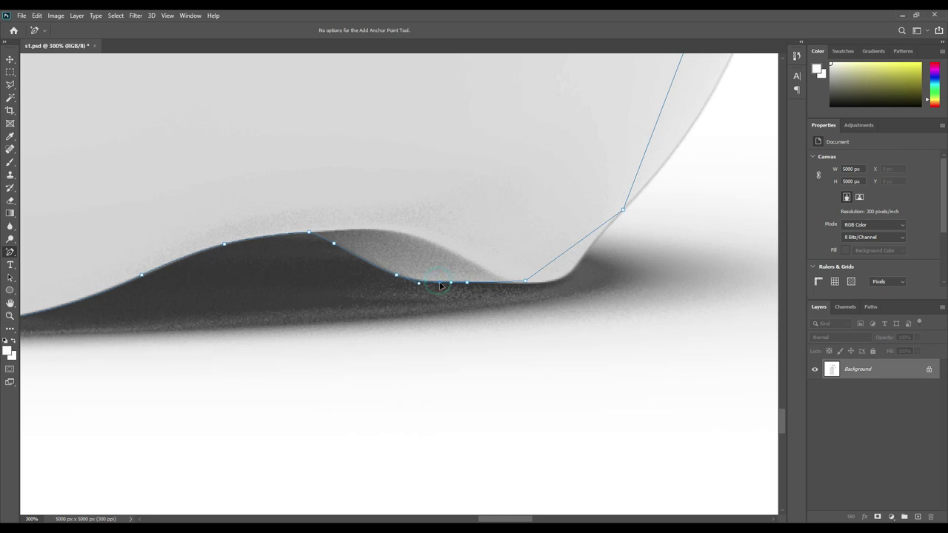
Curve the bottom-right corner and diagonal segment, and add an anchor on the right-side curve
click(525, 282)
drag(555, 261, 571, 275)
click(600, 245)
drag(570, 277, 551, 287)
drag(661, 218, 475, 388)
drag(525, 186, 573, 200)
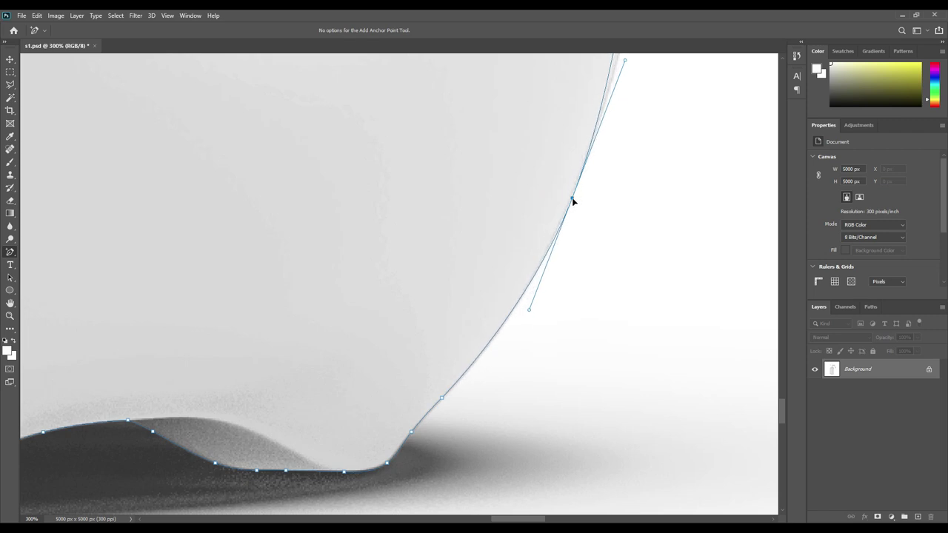
drag(495, 338, 512, 349)
Add an anchor on the upper right curve and pull it onto the edge
drag(649, 145, 615, 333)
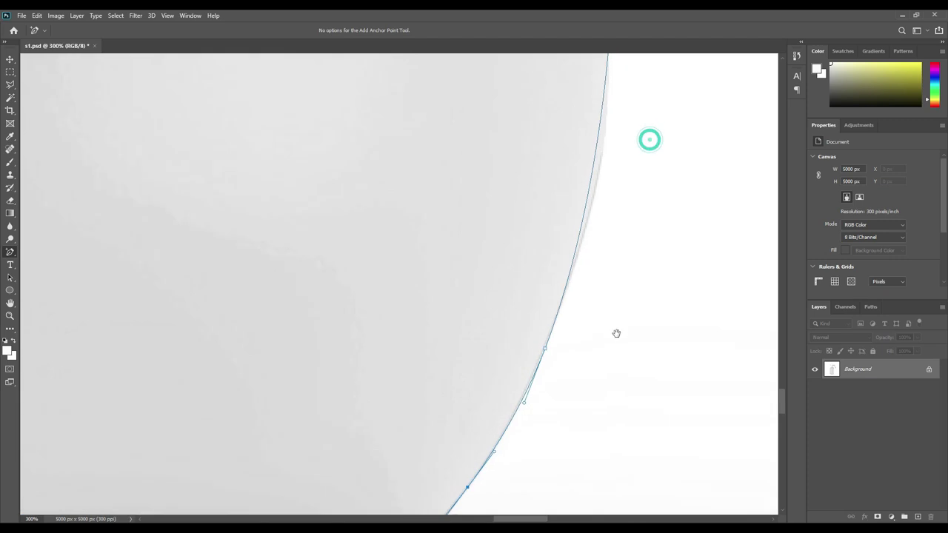
drag(635, 262, 614, 264)
click(574, 298)
drag(576, 302, 598, 313)
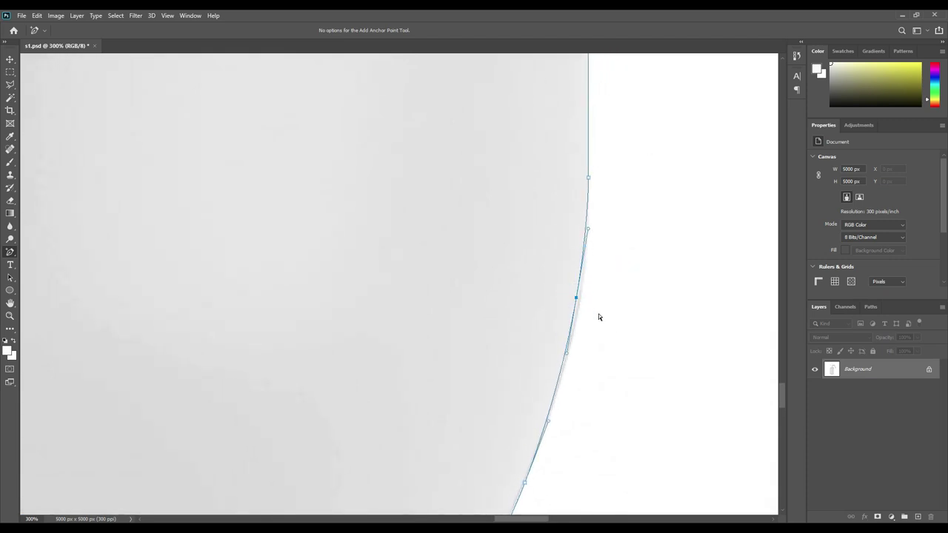
Bend the upper slanted segment and nudge its anchor with arrow keys to fit the edge
drag(650, 154, 657, 361)
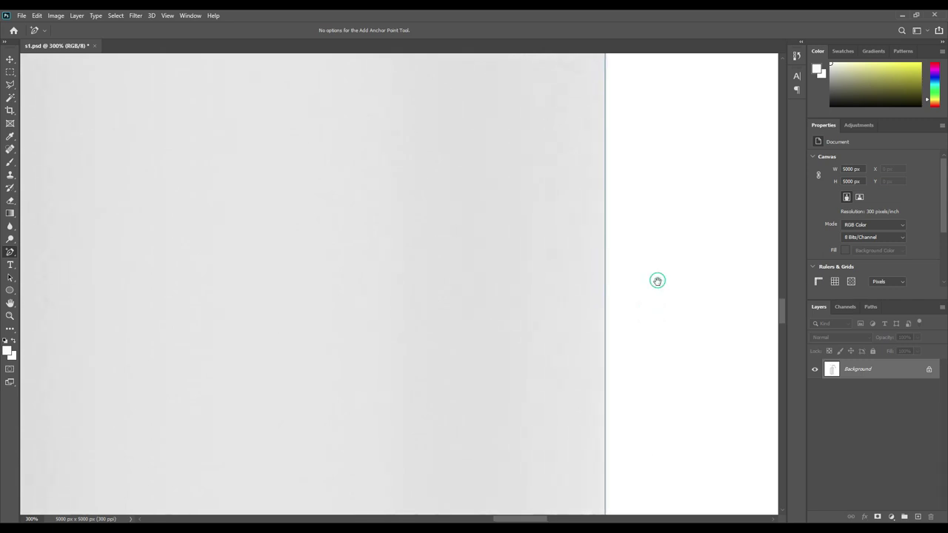
drag(664, 279, 667, 428)
drag(675, 287, 670, 449)
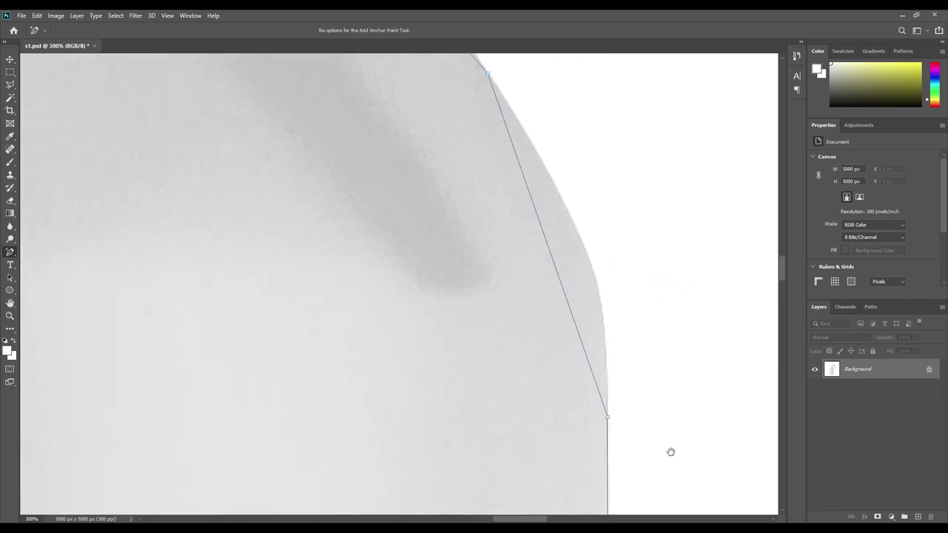
drag(562, 292, 593, 280)
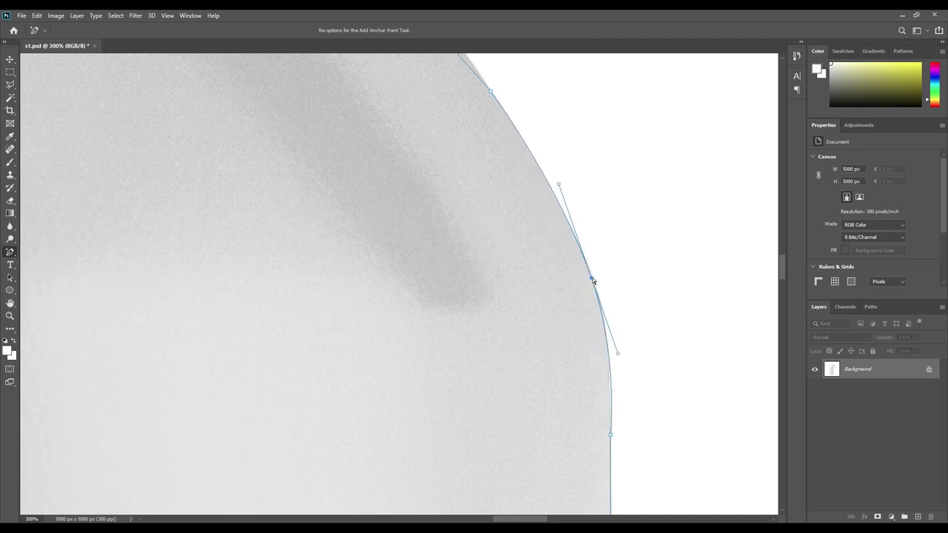
key(Up)
key(Up)
key(Up)
key(Down)
key(Left)
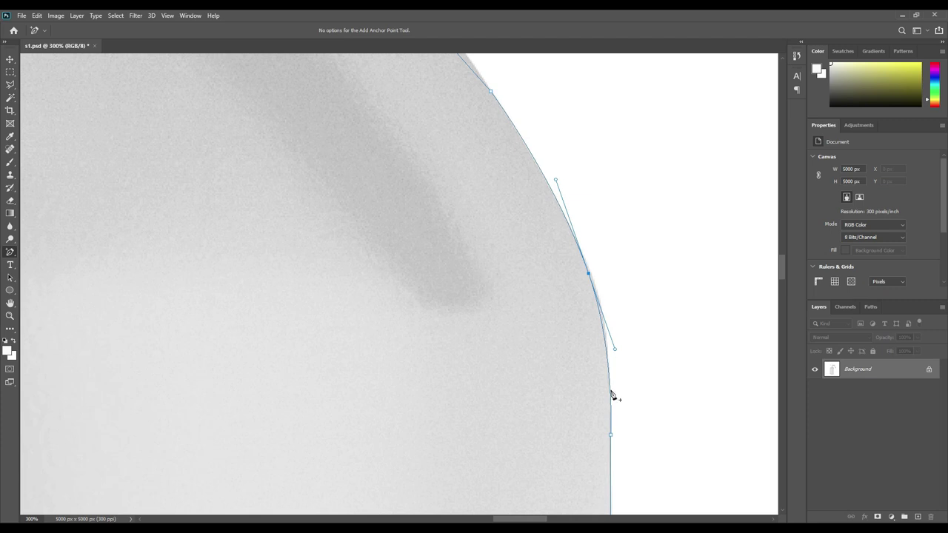
click(590, 276)
key(Right)
key(Right)
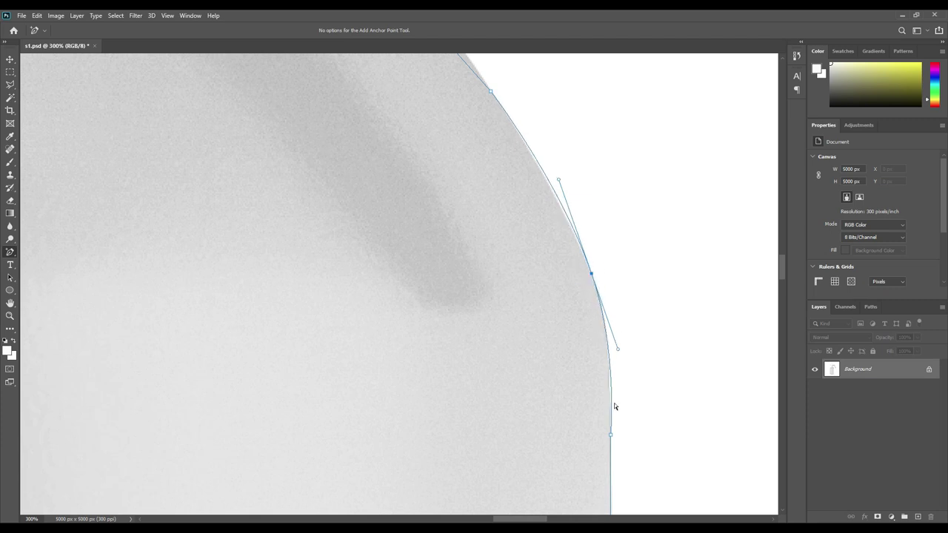
Add more anchors along the curved edge and slanted shoulder toward the collar
click(610, 383)
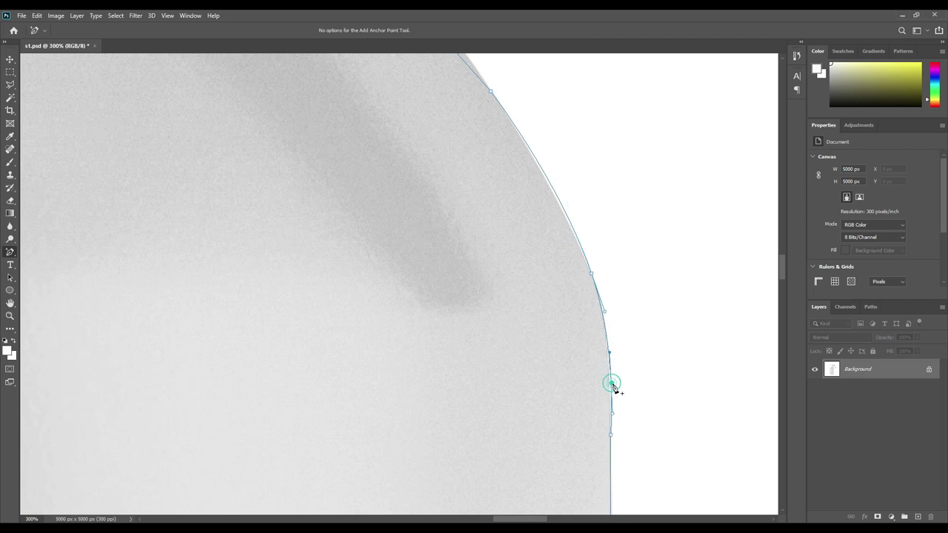
click(556, 199)
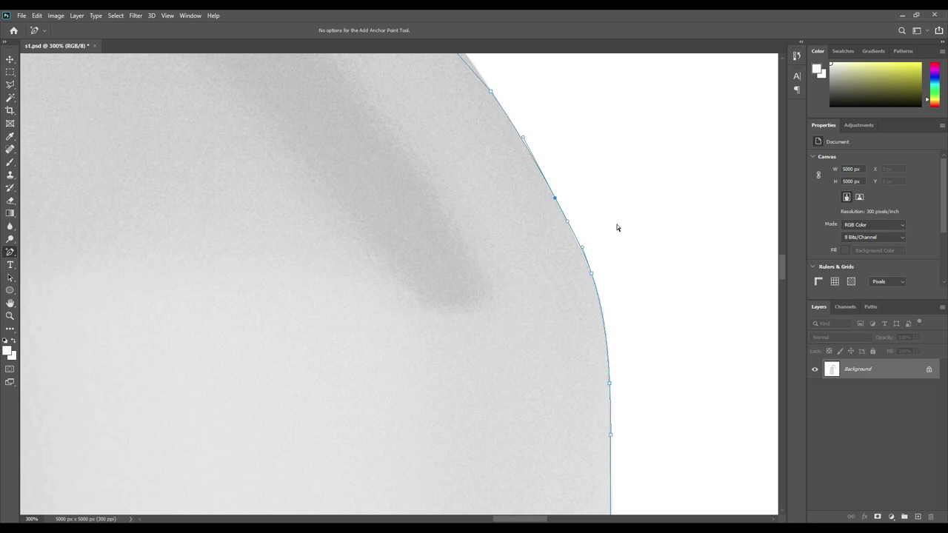
drag(624, 193, 677, 343)
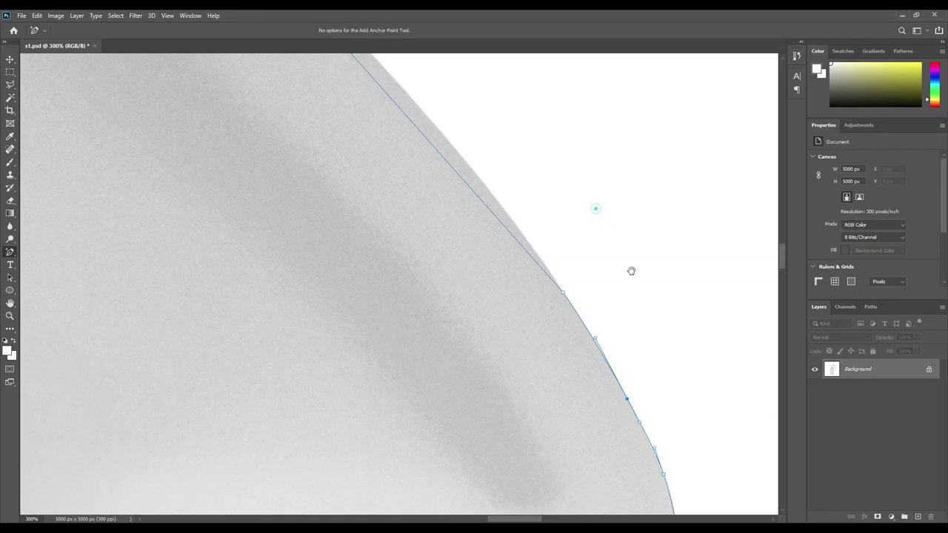
drag(630, 271, 619, 293)
click(471, 259)
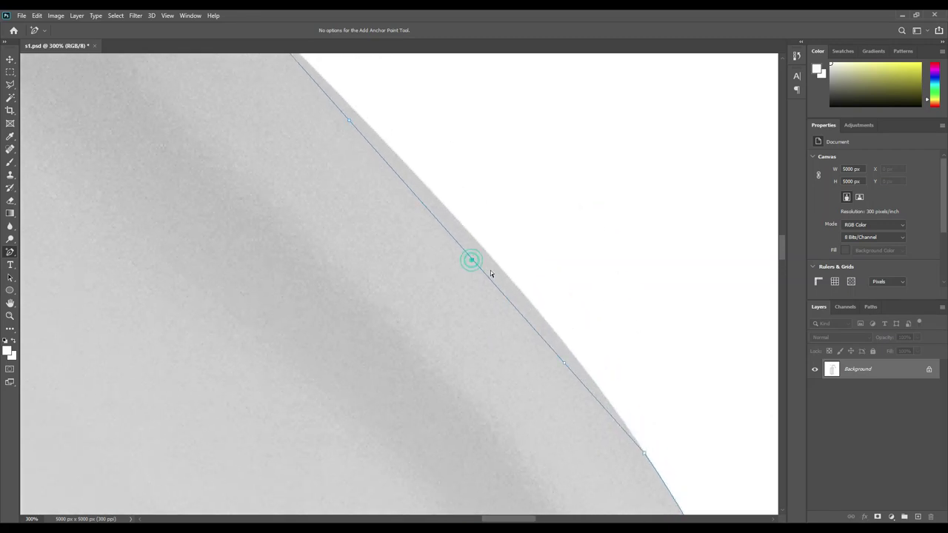
key(Up)
key(Up)
key(Up)
key(Up)
key(Up)
key(Up)
key(Up)
key(Up)
key(Up)
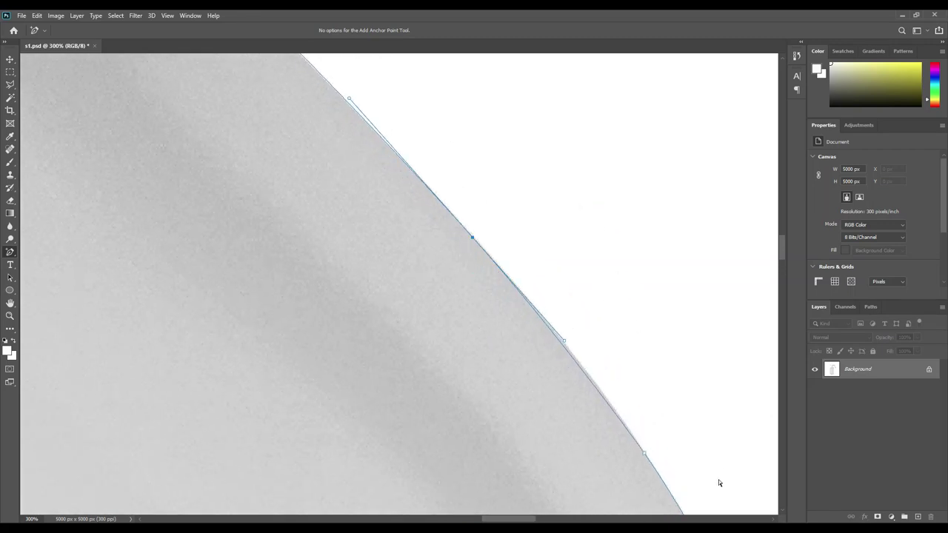
click(576, 359)
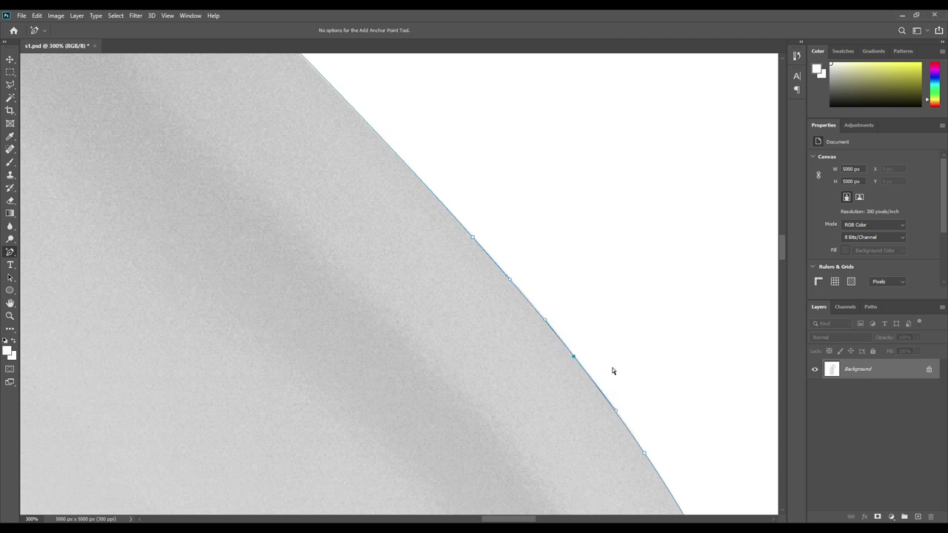
drag(543, 217, 590, 333)
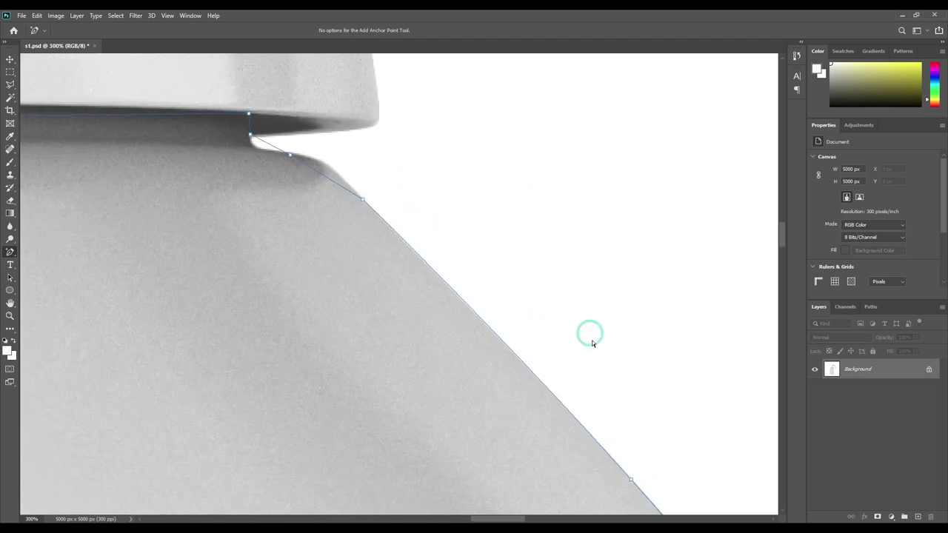
Add curved anchors so the path hugs the bottle's shoulder edge and the corner under the cap
click(474, 311)
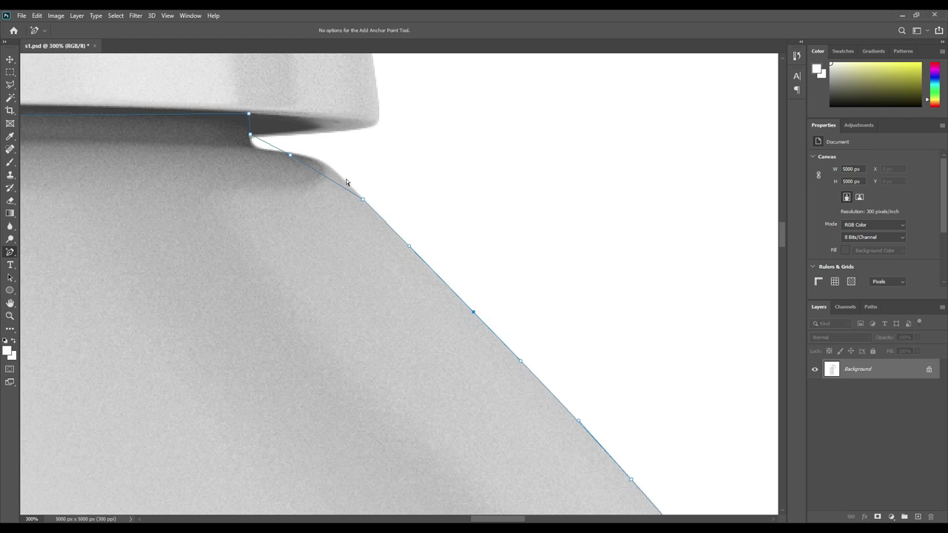
drag(328, 177, 324, 163)
key(Left)
drag(271, 149, 260, 146)
Pull the path up along the cap's lower edge and straighten the corner vertically
scroll(142, 220, up, 5)
scroll(142, 221, right, 3)
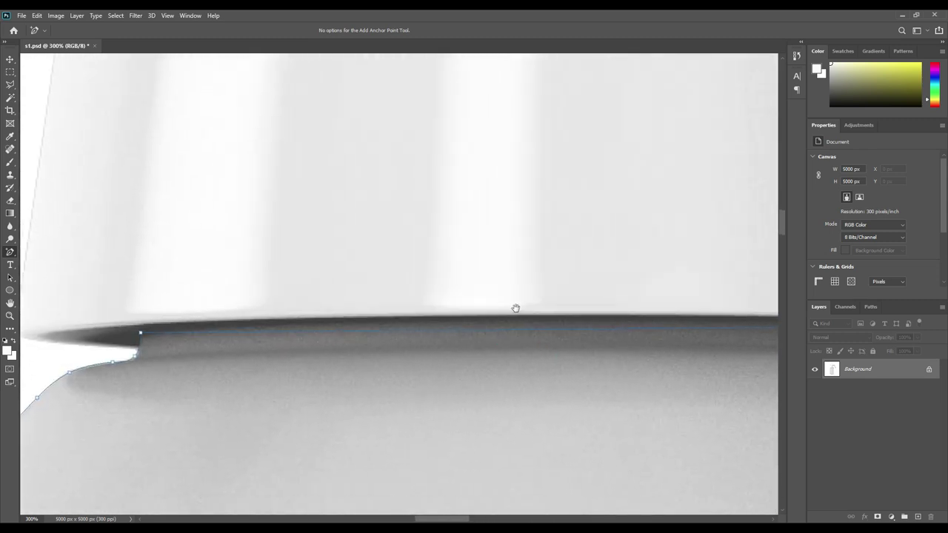
click(513, 328)
drag(513, 328, 504, 316)
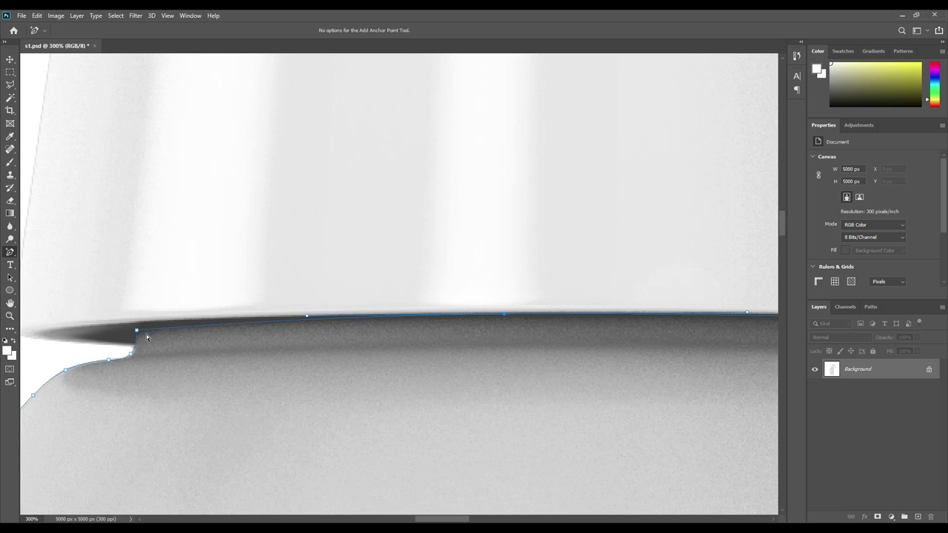
drag(137, 334, 137, 325)
Add anchors along the top edge under the cap, then fit the whole bottle on screen
click(194, 319)
drag(630, 275, 453, 298)
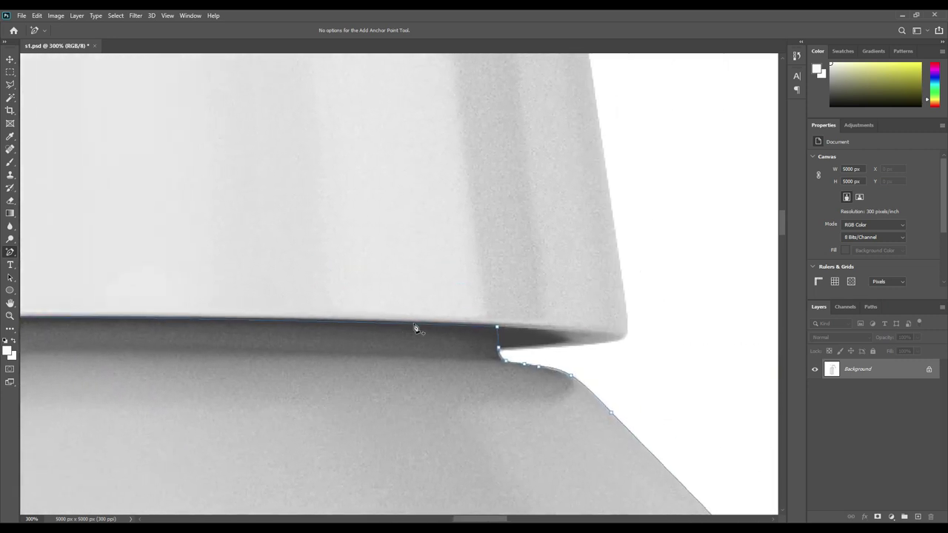
click(399, 323)
drag(303, 258, 553, 279)
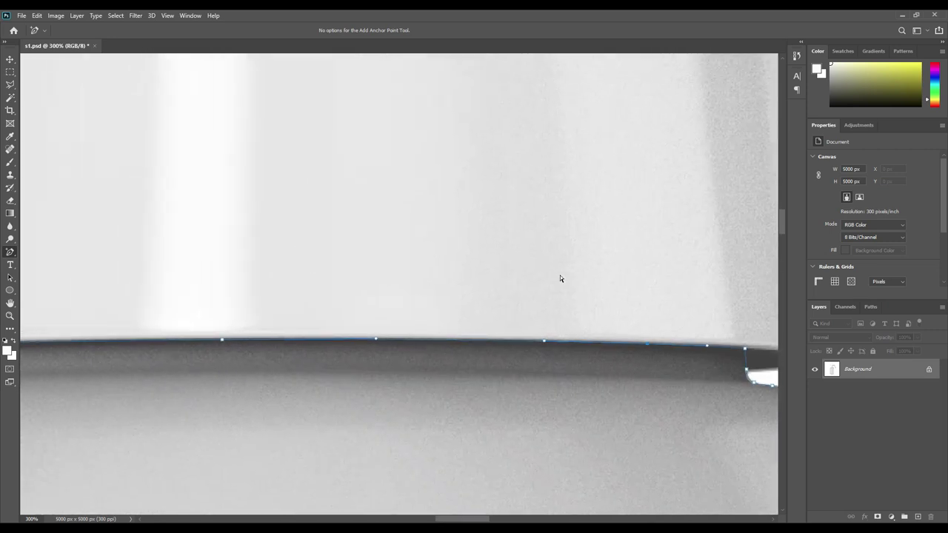
scroll(559, 278, down, 3)
key(ctrl+0)
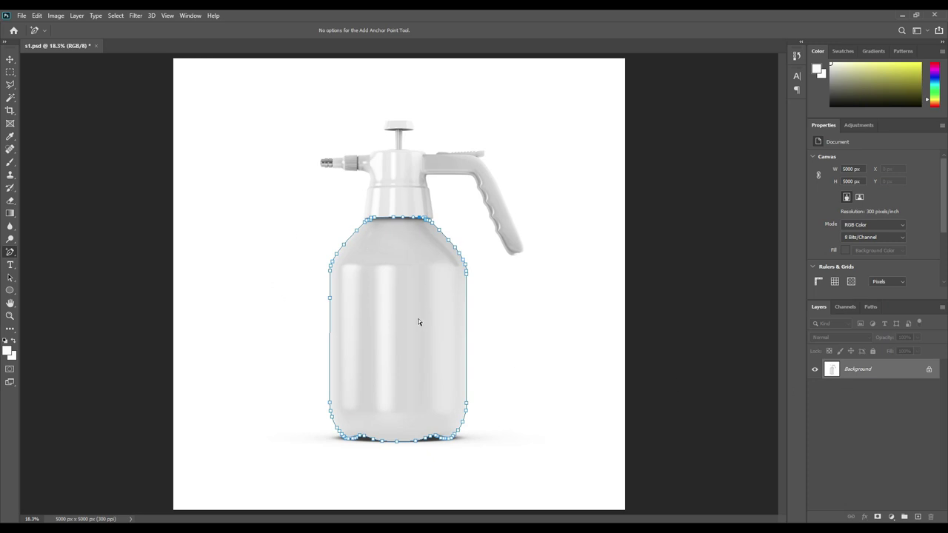
Convert the traced bottle body path into a selection with 0 feather radius
right_click(385, 272)
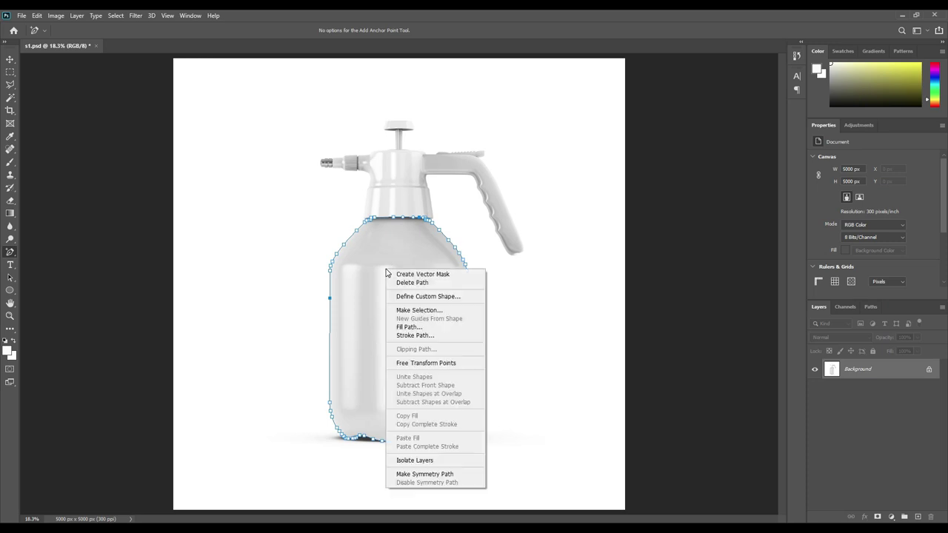
click(420, 311)
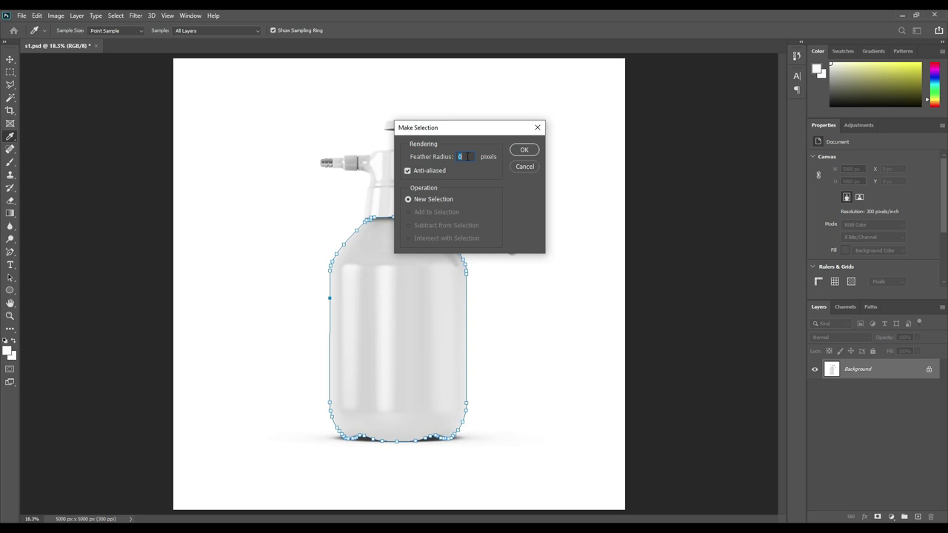
click(524, 152)
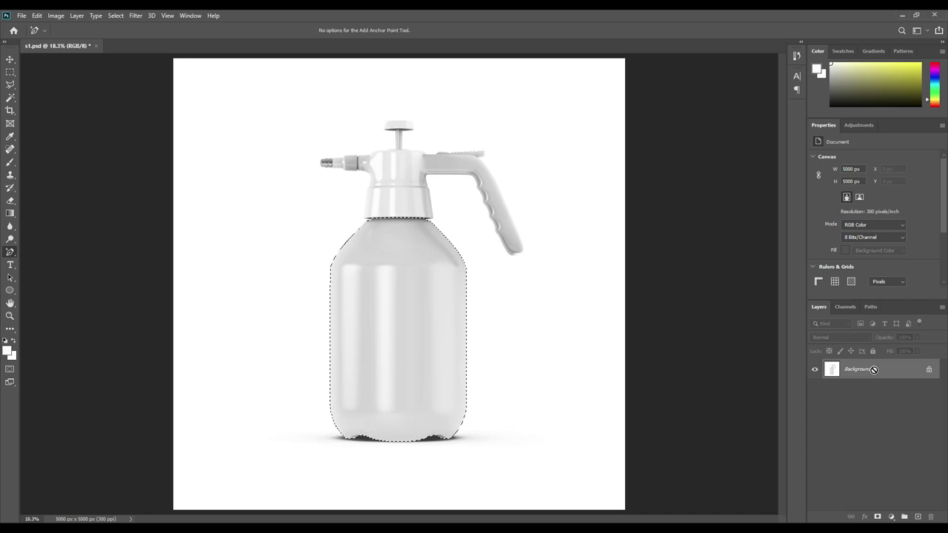
Copy the body to Layer 1 with Ctrl+J, check it with Background hidden, then select Background
key(ctrl+j)
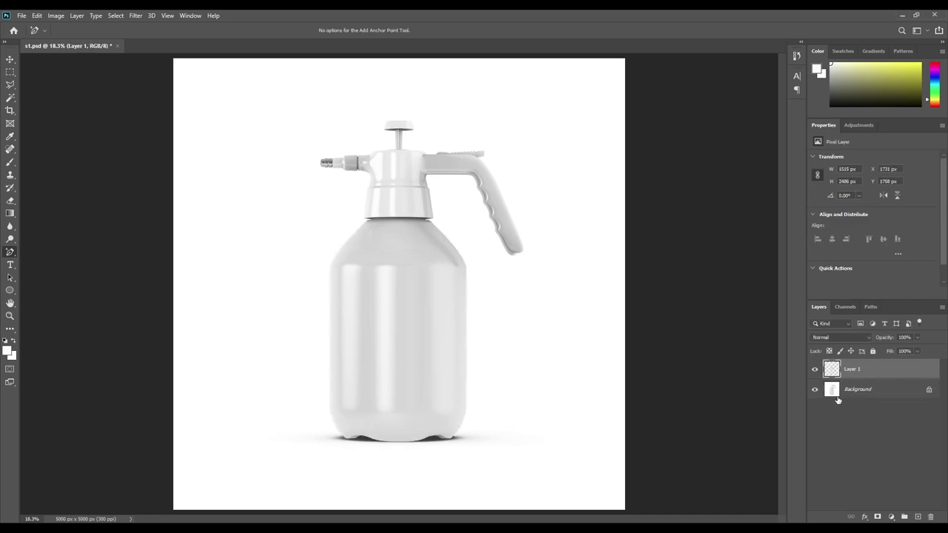
click(863, 394)
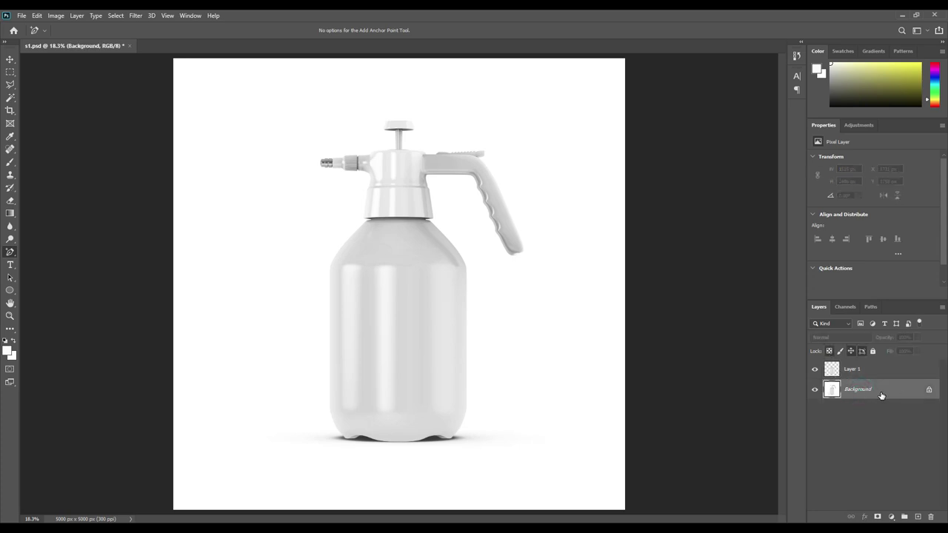
click(814, 391)
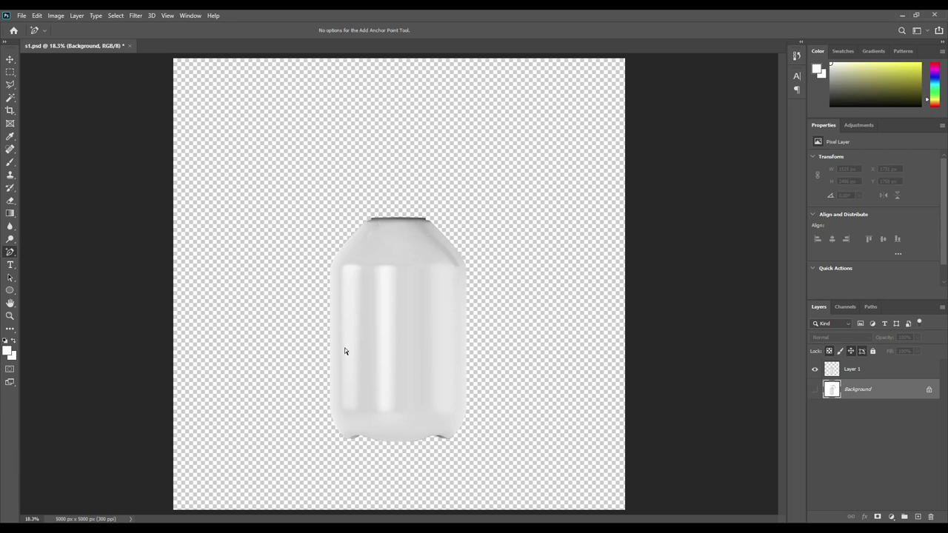
click(850, 368)
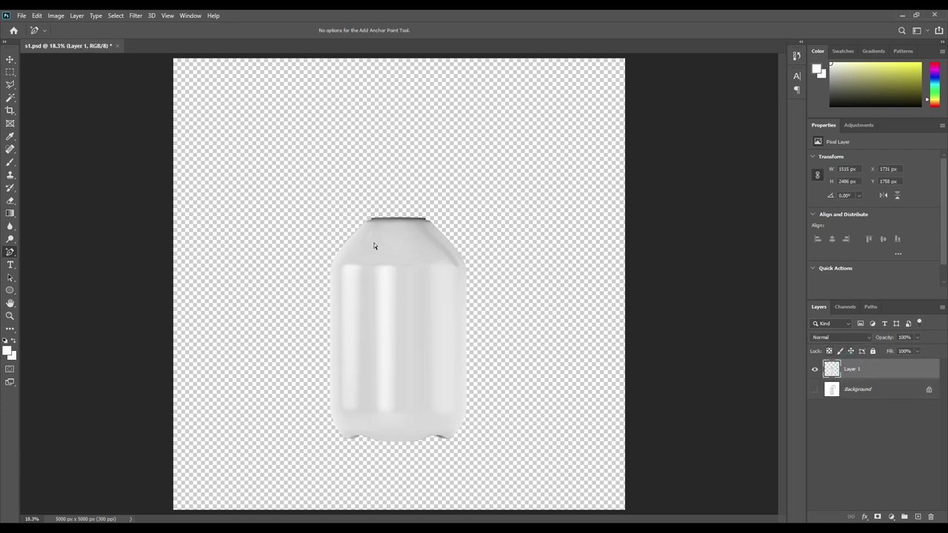
click(814, 389)
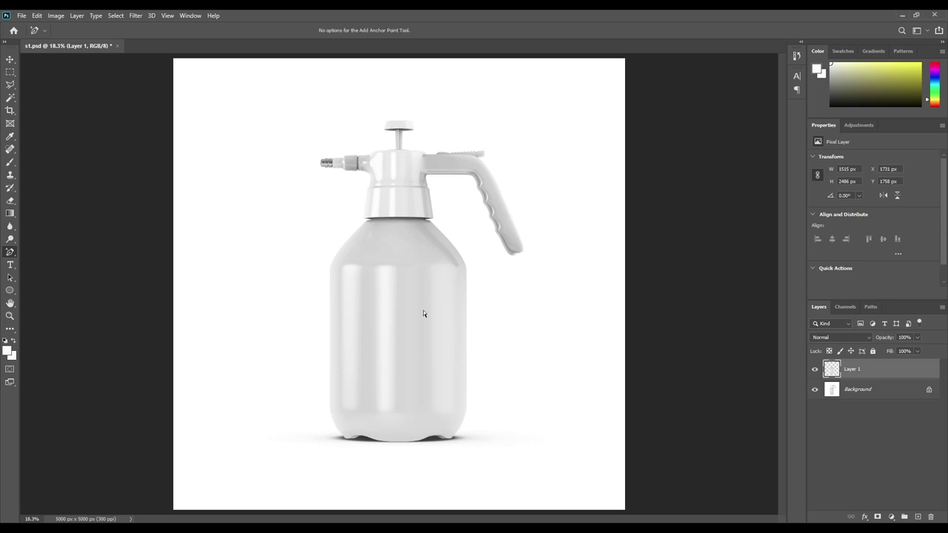
drag(851, 372, 856, 390)
click(865, 391)
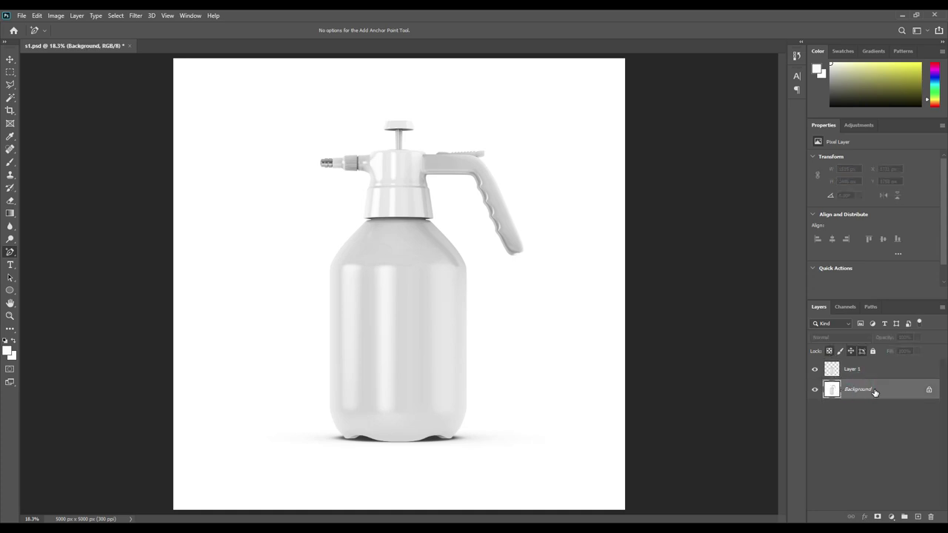
Switch to the Pen Tool and zoom in to 300% on the nozzle and knurled collar
right_click(9, 252)
click(34, 252)
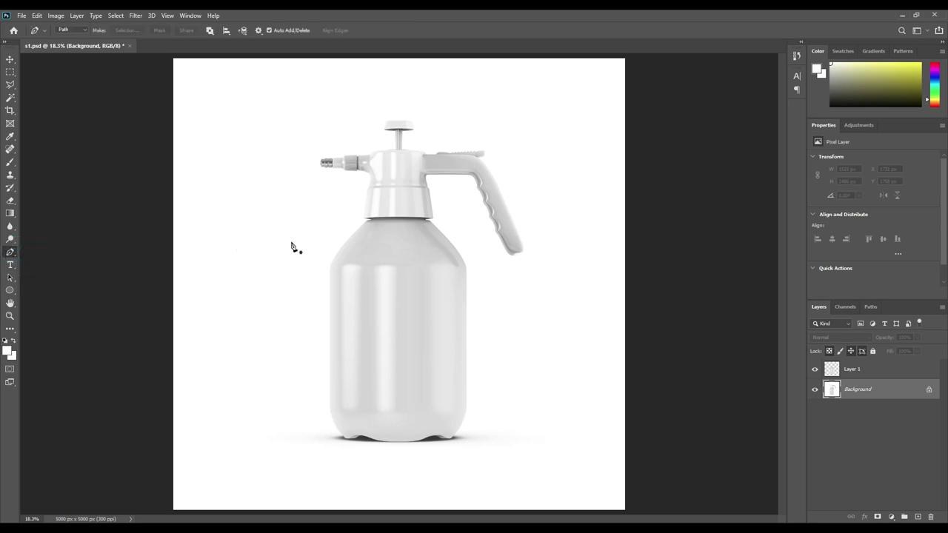
key(ctrl+plus)
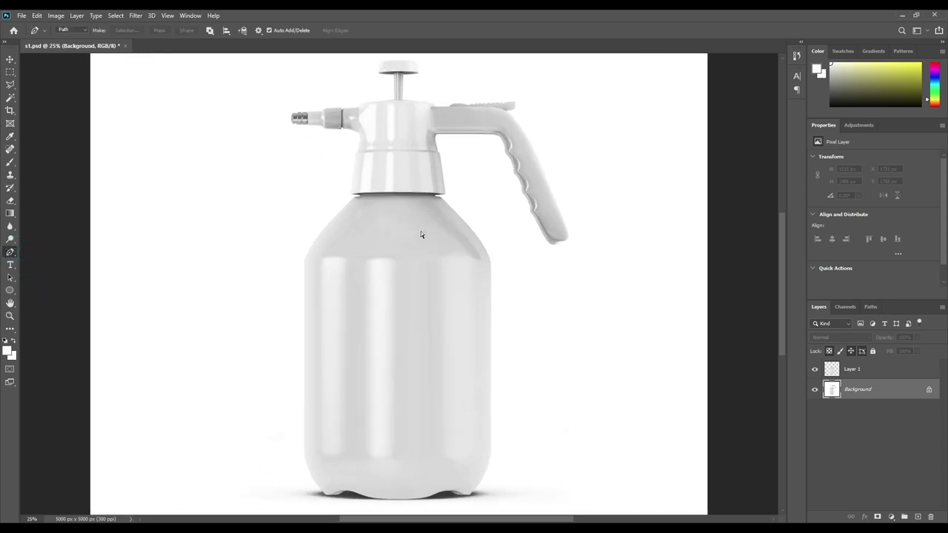
key(ctrl+plus)
key(ctrl+plus)
key(ctrl+plus)
mouse_move(409, 157)
mouse_down()
mouse_move(420, 352)
mouse_move(429, 365)
mouse_move(529, 381)
mouse_move(465, 322)
mouse_up()
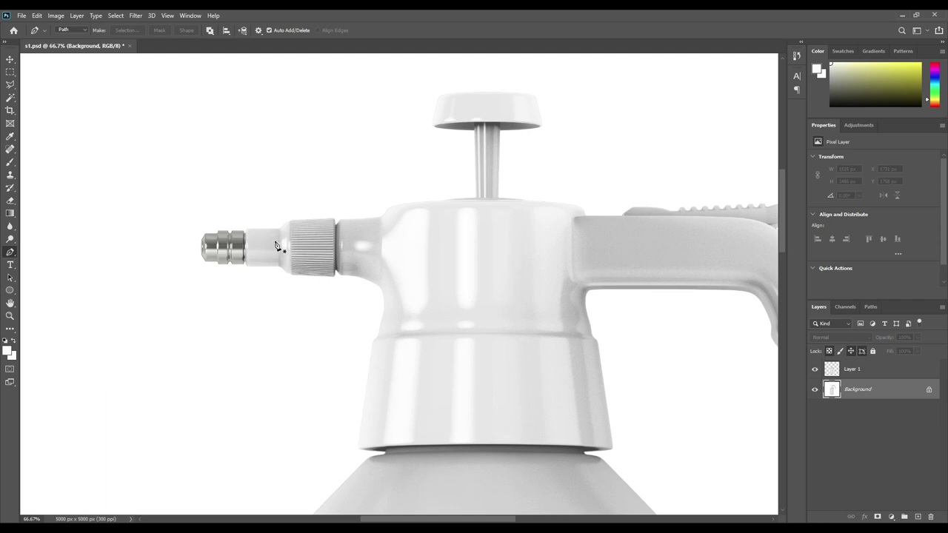
key(ctrl+plus)
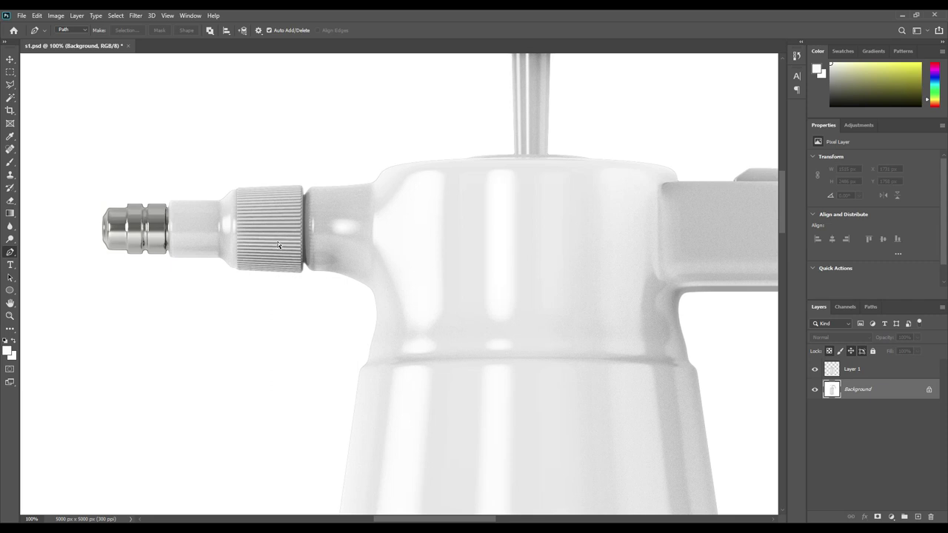
key(ctrl+plus)
drag(195, 220, 572, 300)
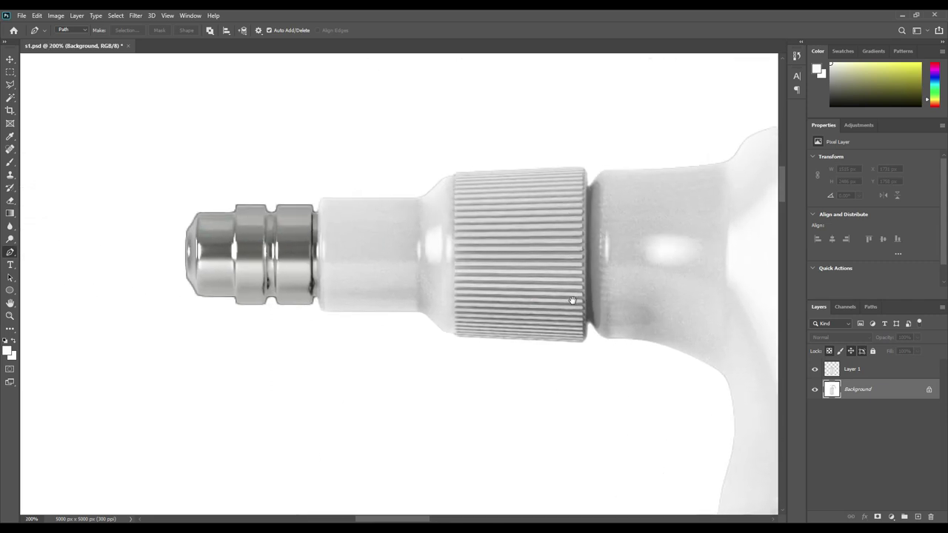
key(ctrl+plus)
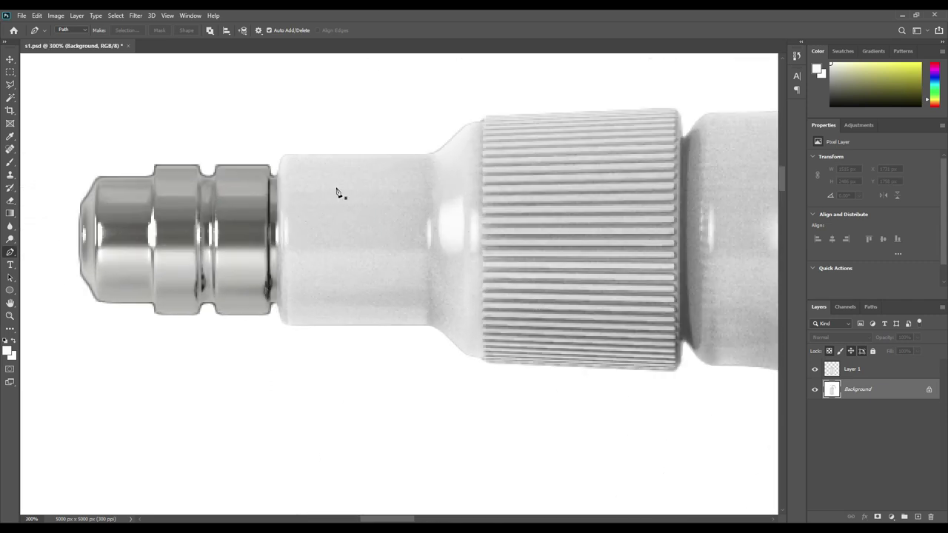
Start the collar path at the neck's left edge and trace along the neck and knurled ring tops
click(275, 175)
click(290, 154)
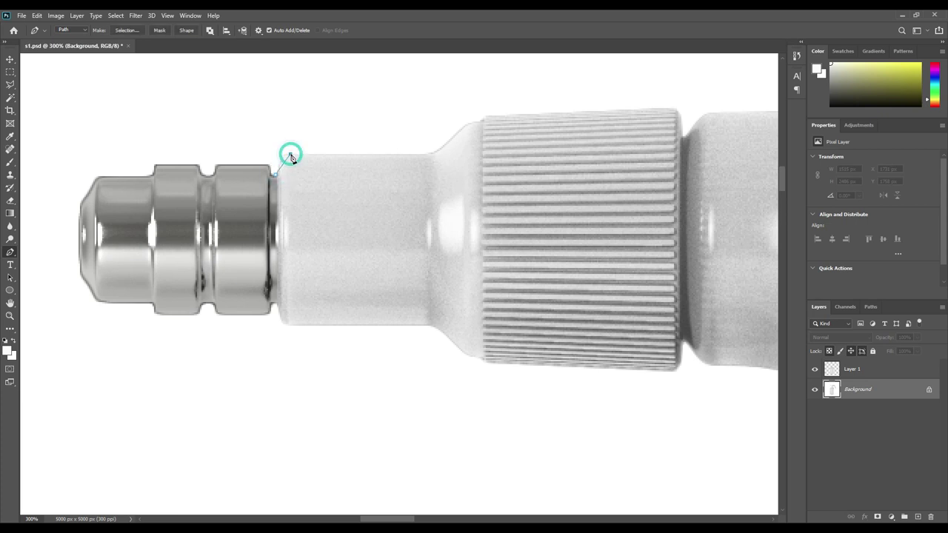
click(412, 154)
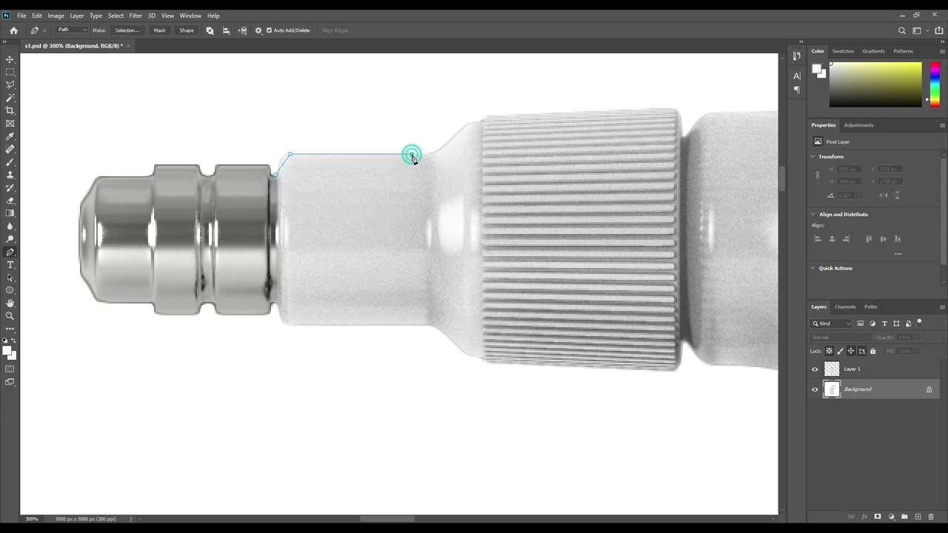
click(450, 140)
click(485, 119)
click(674, 109)
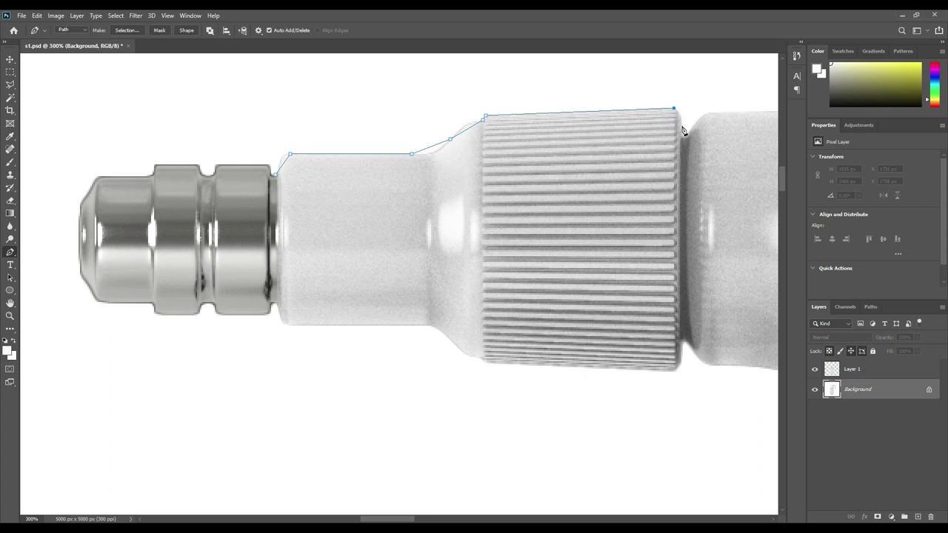
click(680, 121)
Trace down the ring's right edge, back along the bottom, and close the path at the start
click(681, 357)
click(666, 370)
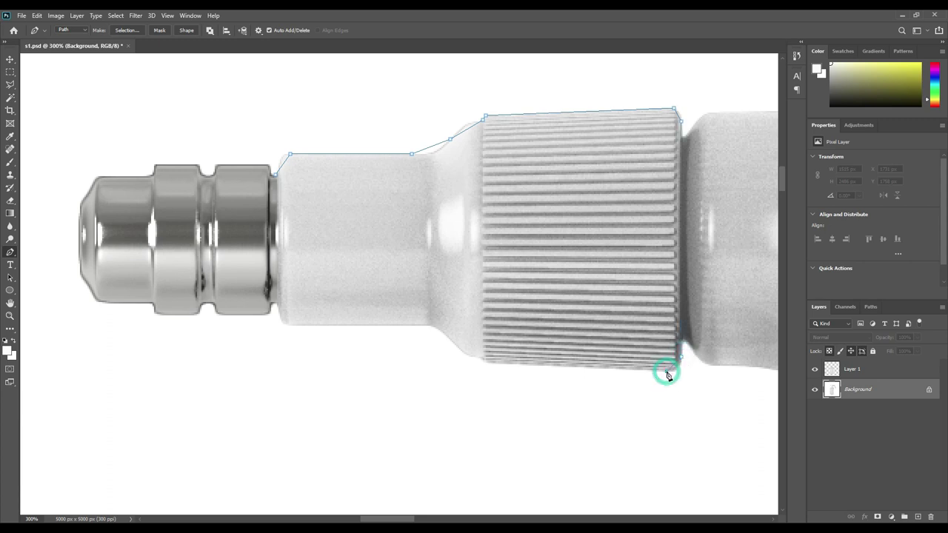
click(488, 361)
click(453, 341)
click(411, 325)
click(295, 324)
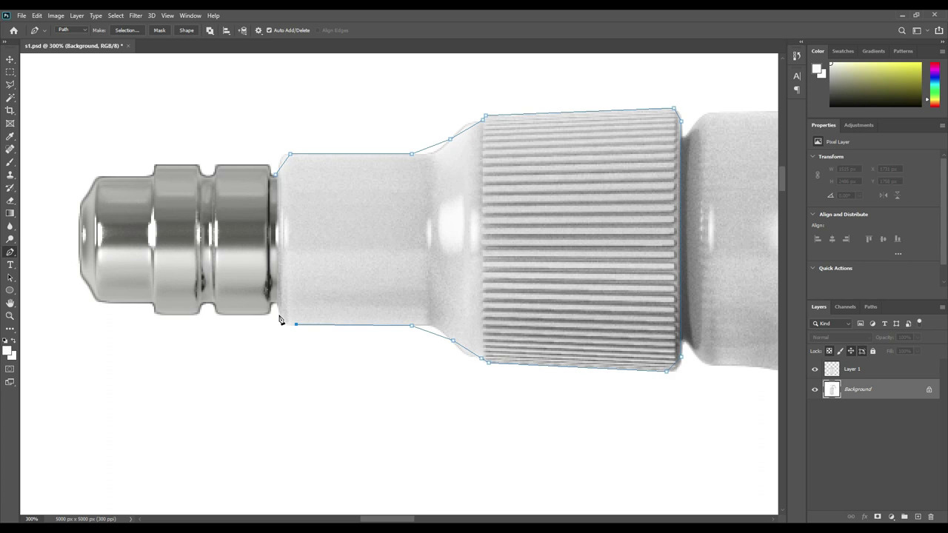
click(277, 303)
click(275, 178)
Add anchors with the Add Anchor Point Tool along the collar's top-left corner, upper slope and top-right corner
right_click(10, 253)
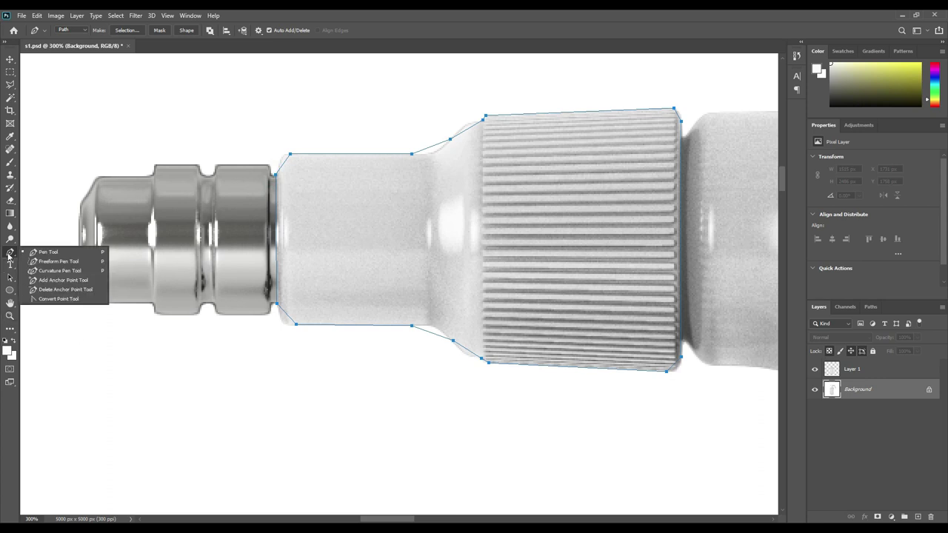
click(48, 279)
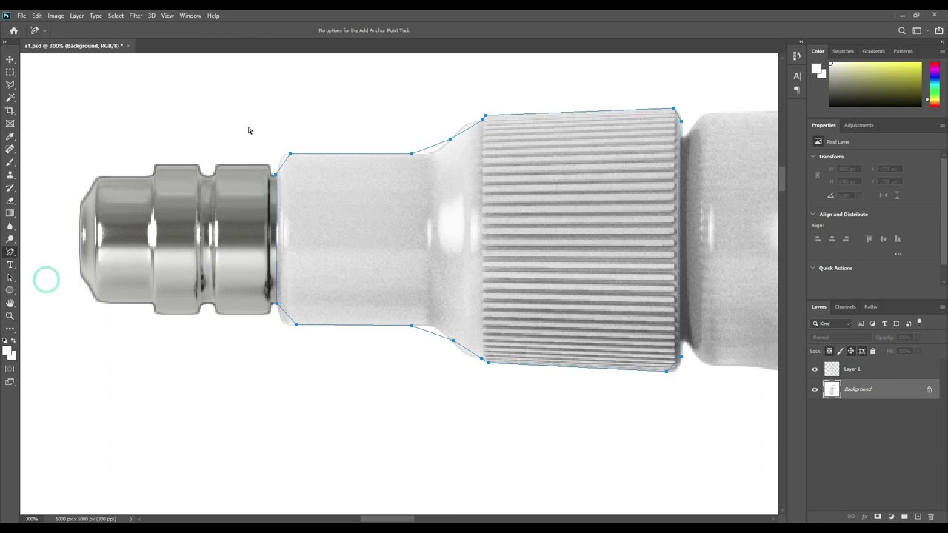
click(286, 159)
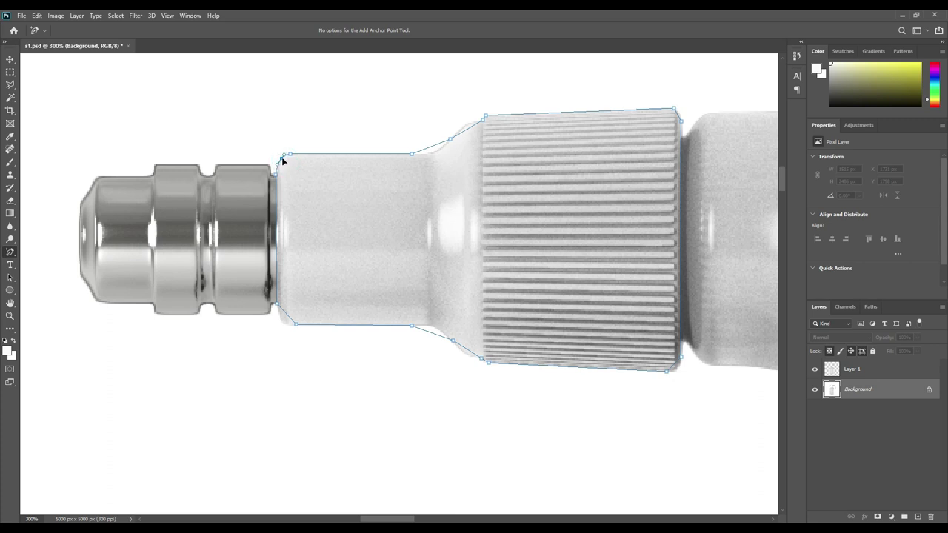
drag(433, 147, 435, 153)
click(468, 128)
key(Up)
key(Up)
click(678, 114)
Add anchors at the ring's bottom-right corner, lower slope and the neck's lower-left curve and left edge
click(675, 368)
key(Down)
key(Down)
click(468, 353)
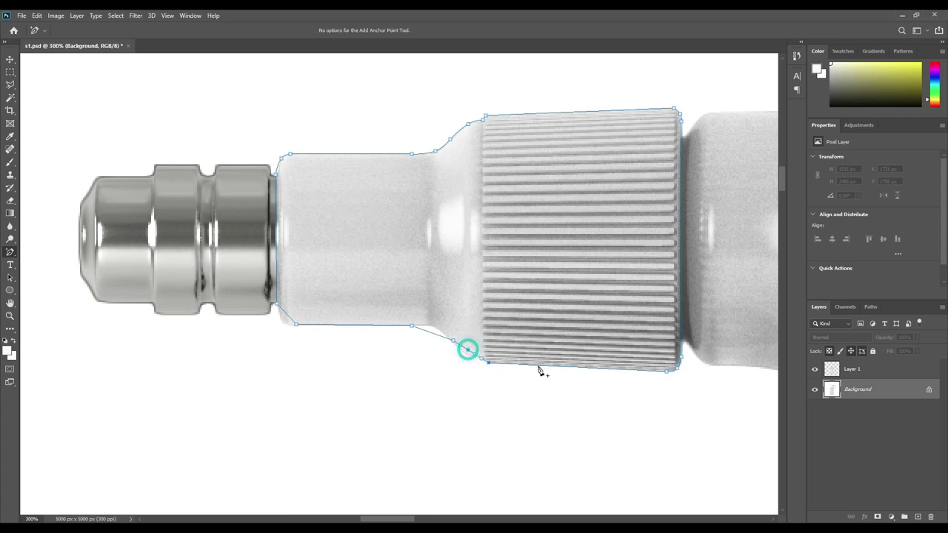
click(434, 334)
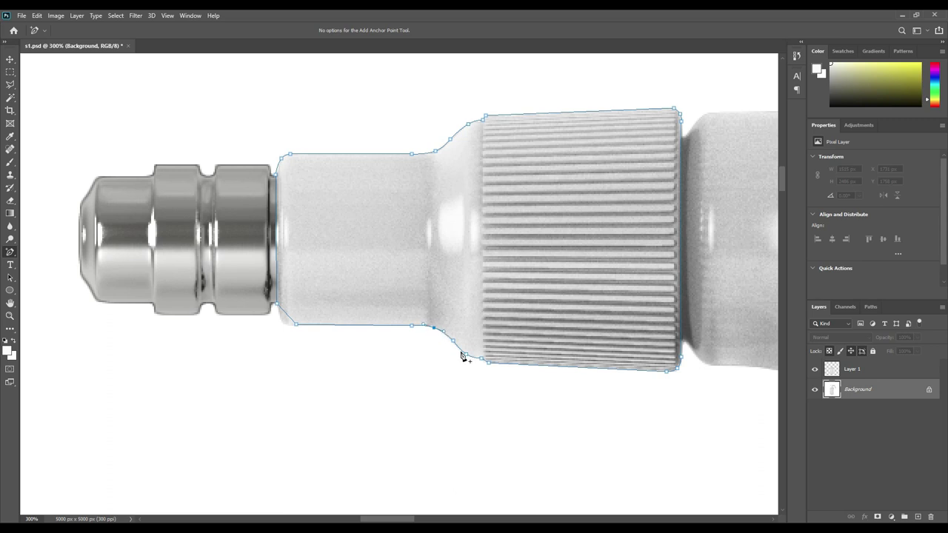
click(288, 319)
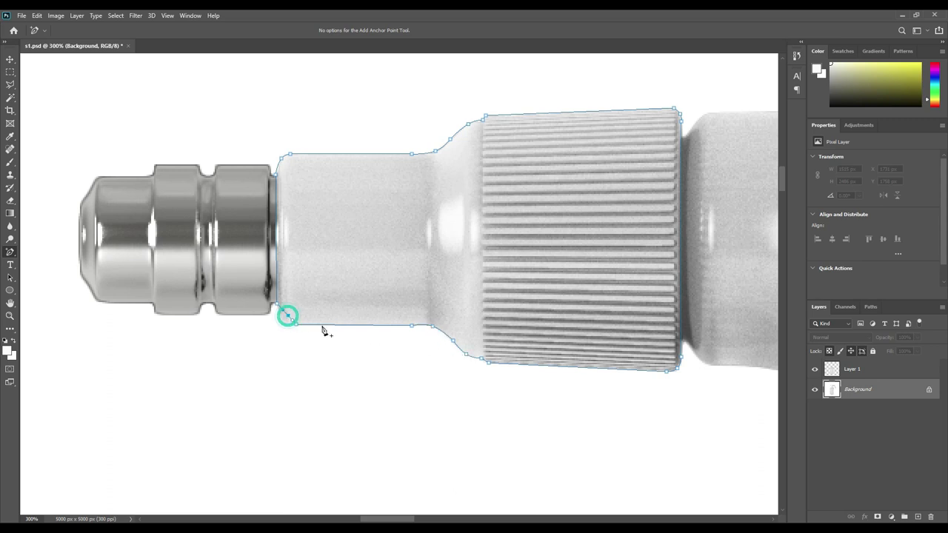
click(278, 305)
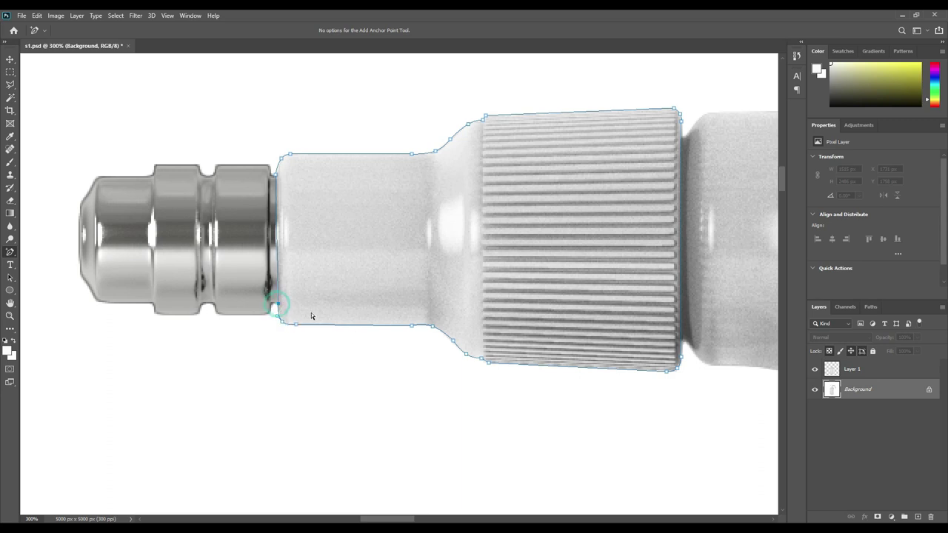
click(276, 175)
Make a 0-feather selection from the collar path and copy it to Layer 2 with Ctrl+J
right_click(480, 162)
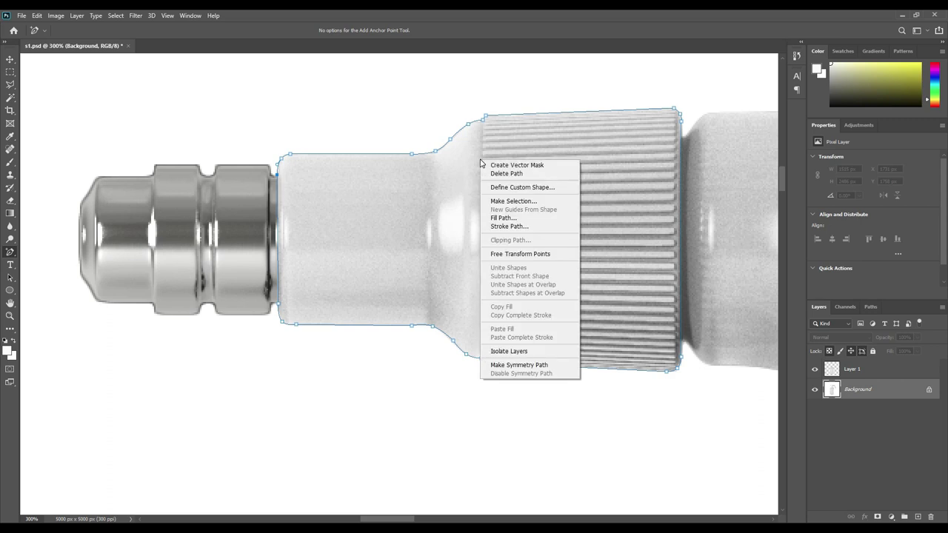
click(520, 205)
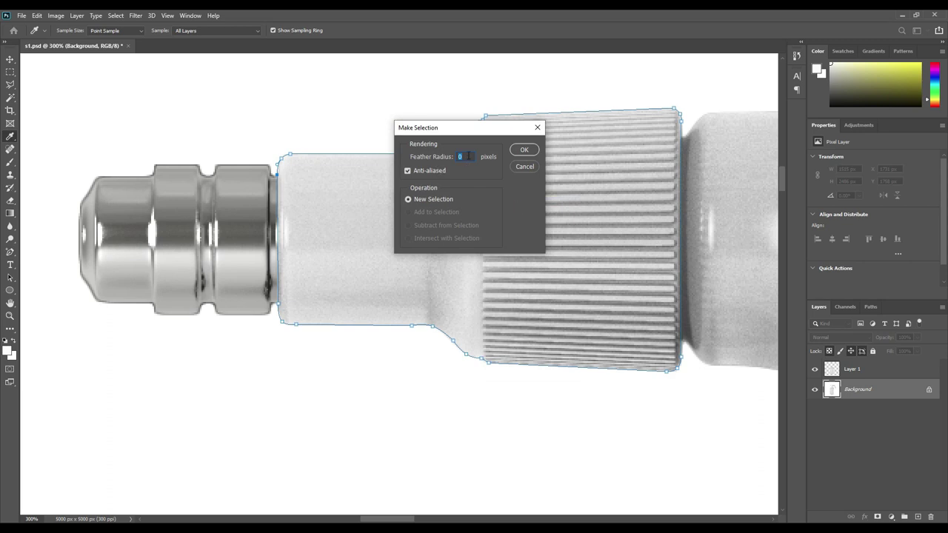
click(522, 152)
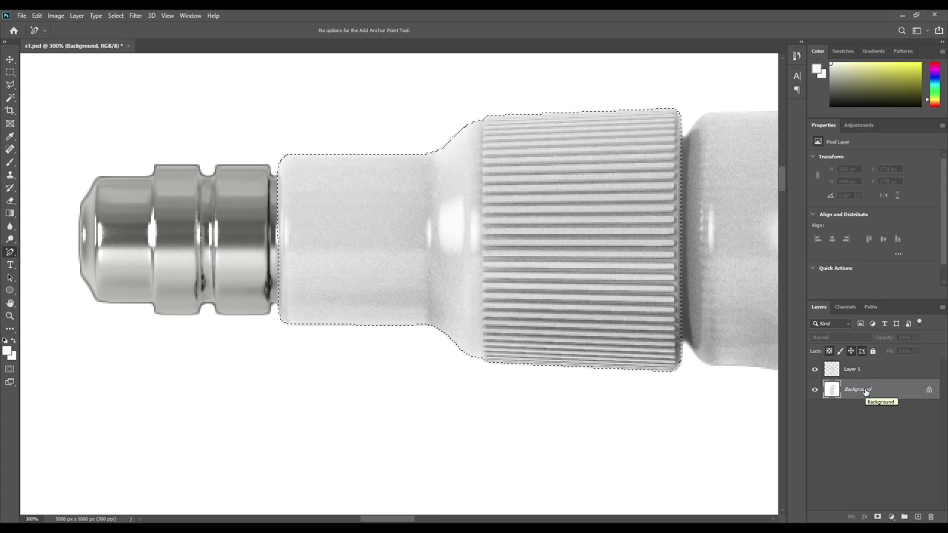
key(ctrl+j)
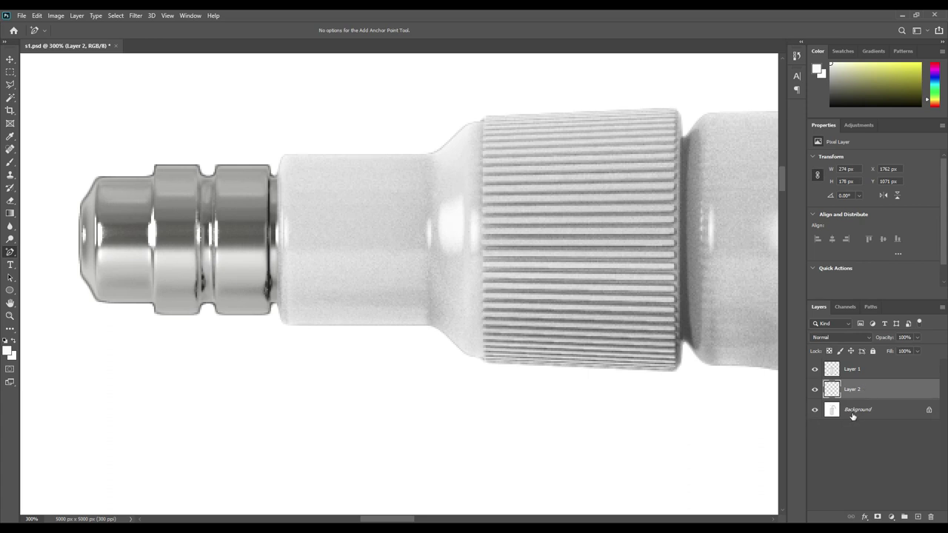
Hide and reshow Background and Layer 2 to inspect the collar cut-out, then reselect Background
click(852, 415)
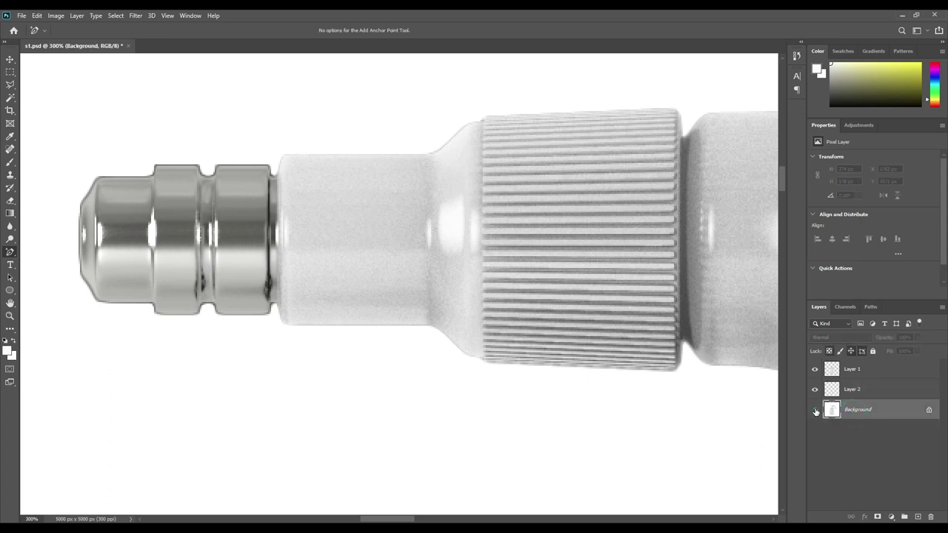
click(815, 411)
click(865, 395)
click(814, 389)
click(814, 390)
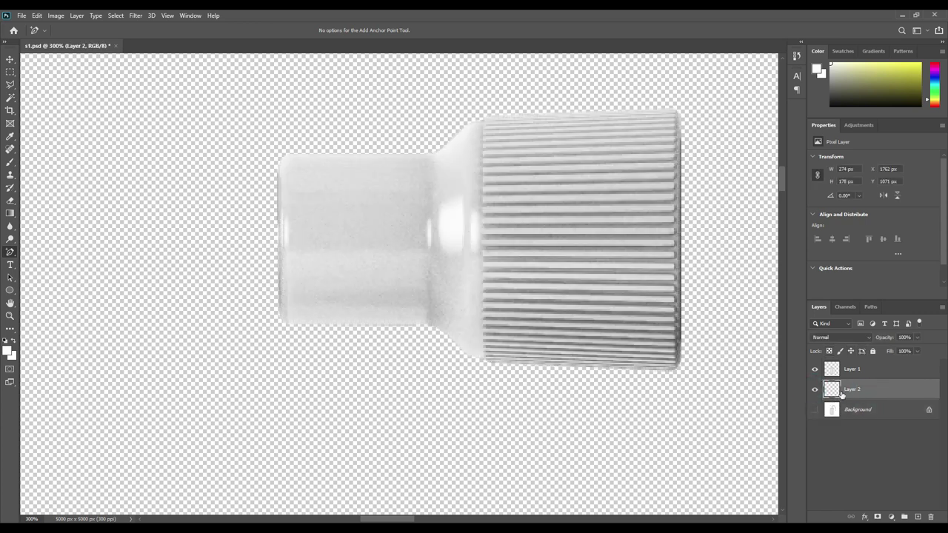
click(815, 411)
click(852, 412)
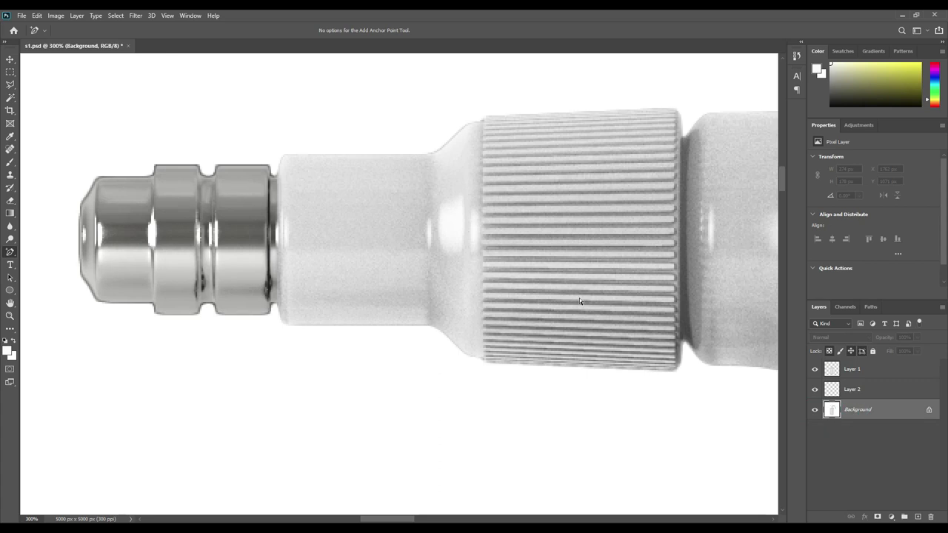
Pan and zoom out to 50% to show the whole sprayer head and handle
drag(624, 290, 413, 279)
scroll(413, 279, down, 3)
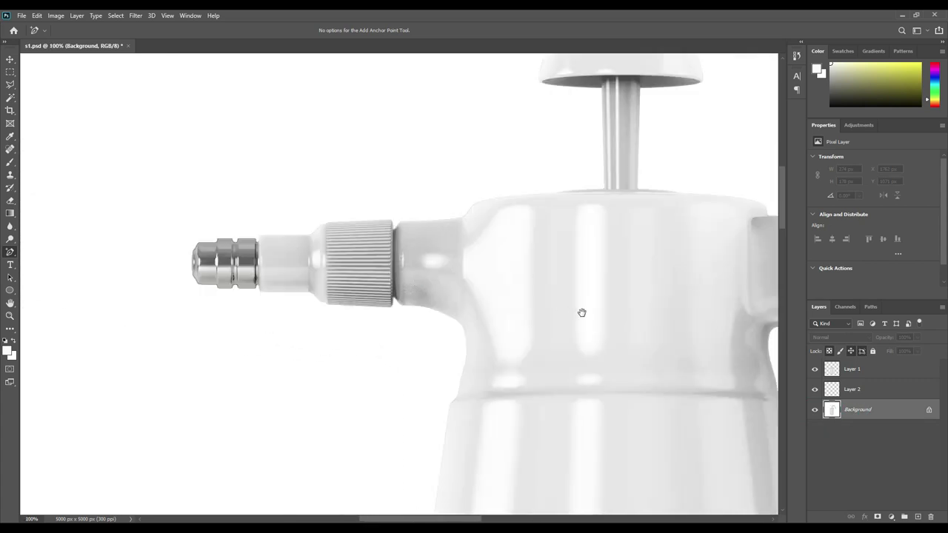
scroll(404, 284, down, 2)
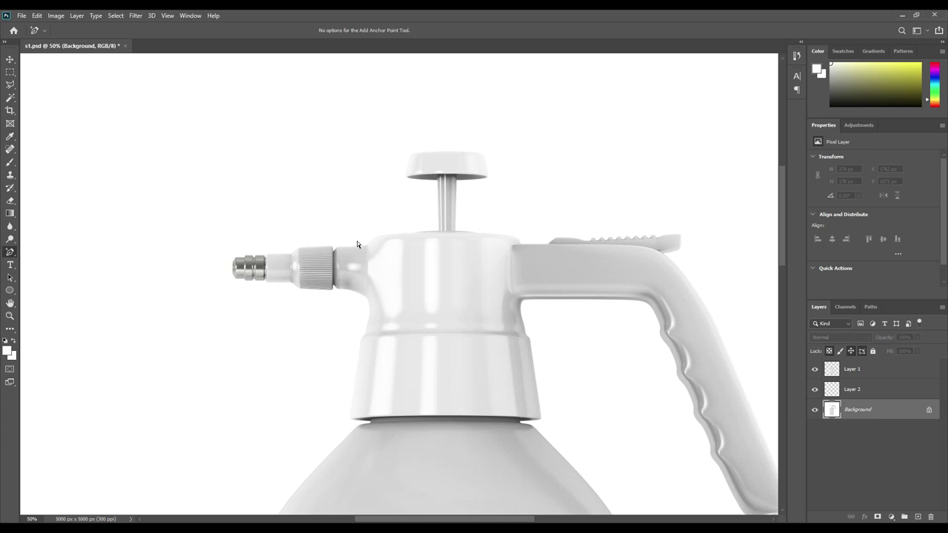
With the Pen Tool, start a new path at the collar's right edge and trace down the nozzle base
drag(10, 252, 37, 250)
scroll(338, 251, up, 6)
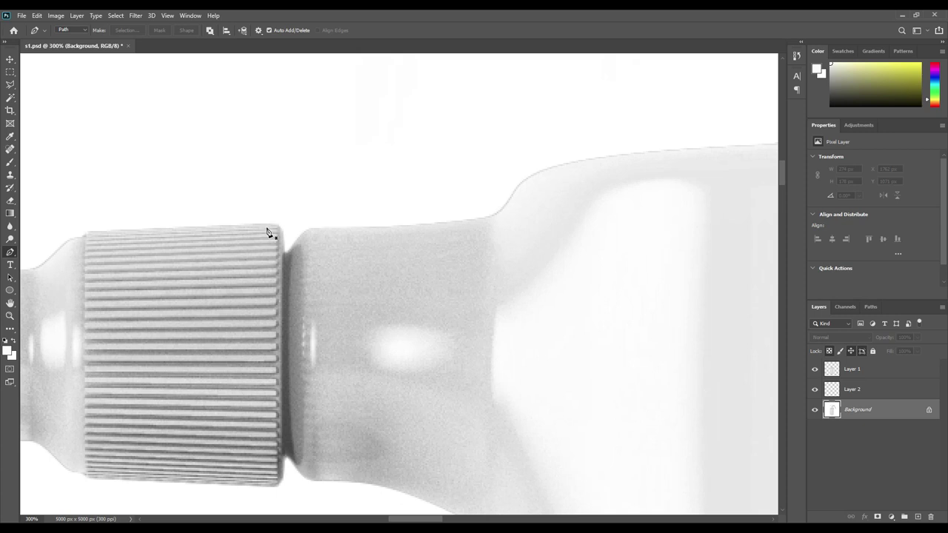
click(283, 251)
drag(456, 485, 397, 200)
click(442, 342)
drag(501, 370, 522, 261)
click(446, 317)
click(426, 371)
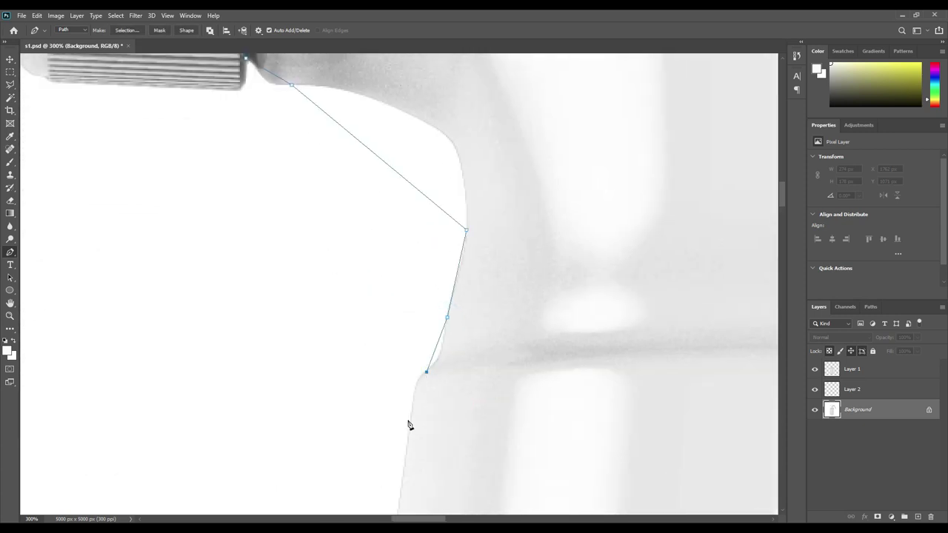
scroll(444, 370, down, 10)
Continue the path around the body's lip, its notch and underside, and up the body's edge
click(374, 373)
click(399, 407)
click(493, 414)
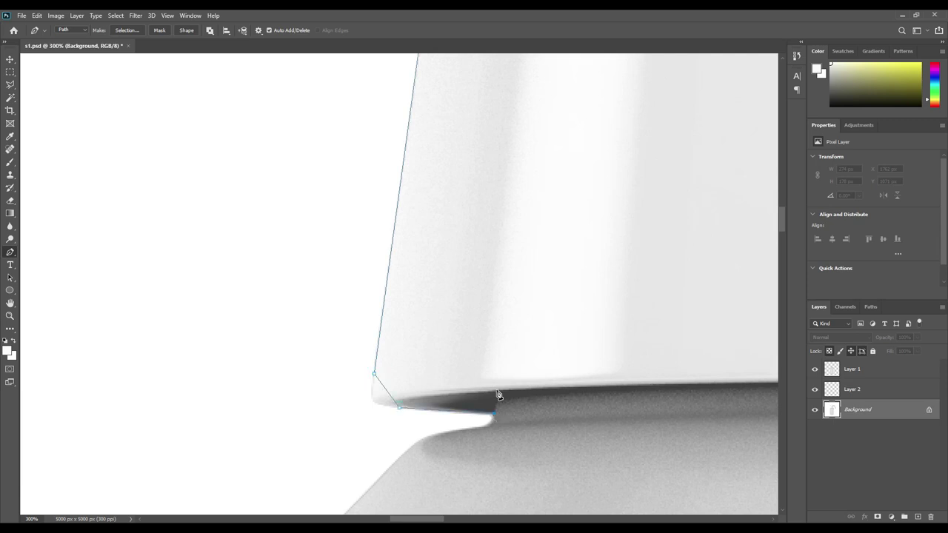
scroll(500, 388, down, 3)
scroll(501, 380, right, 10)
click(510, 302)
click(512, 325)
click(627, 317)
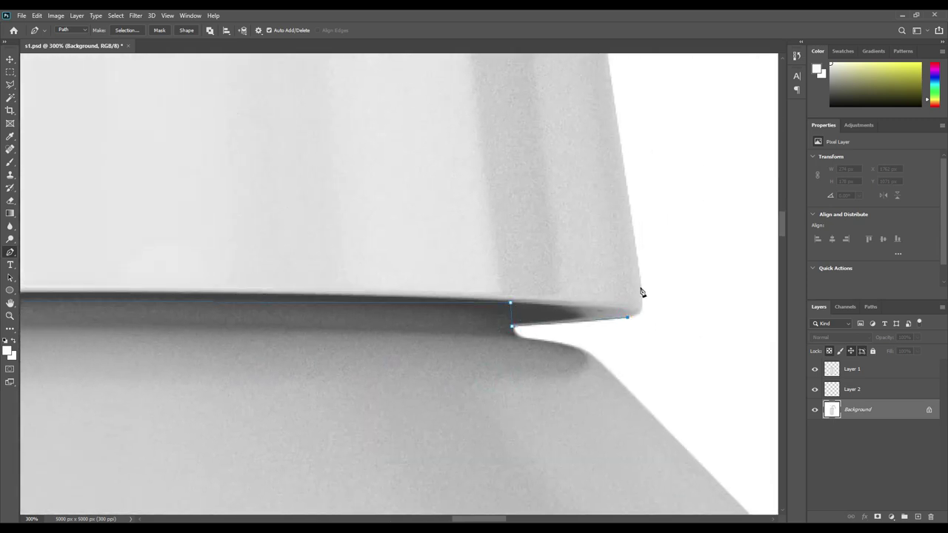
scroll(641, 292, up, 3)
click(598, 345)
click(588, 222)
click(625, 162)
Trace along the handle's underside and down its inner curve
drag(701, 193, 386, 312)
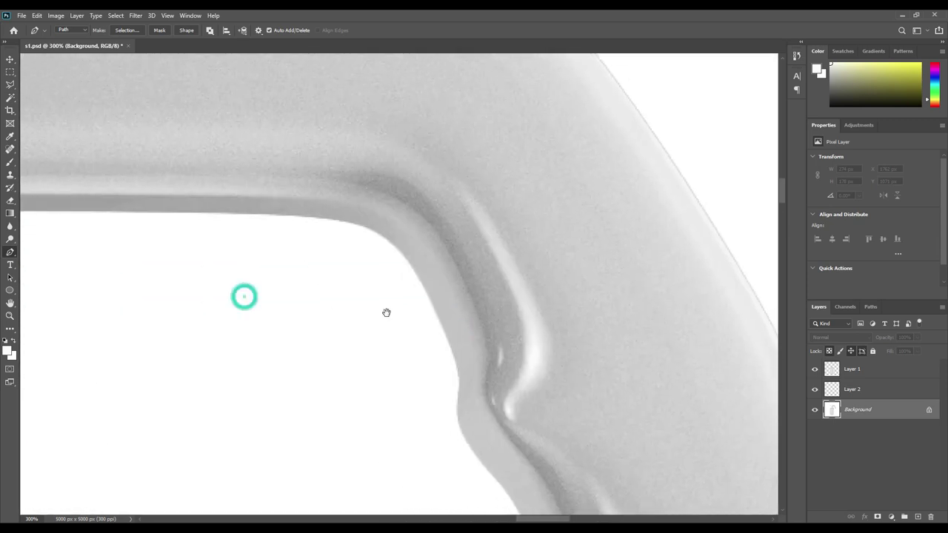
click(256, 214)
click(427, 297)
click(451, 350)
click(456, 401)
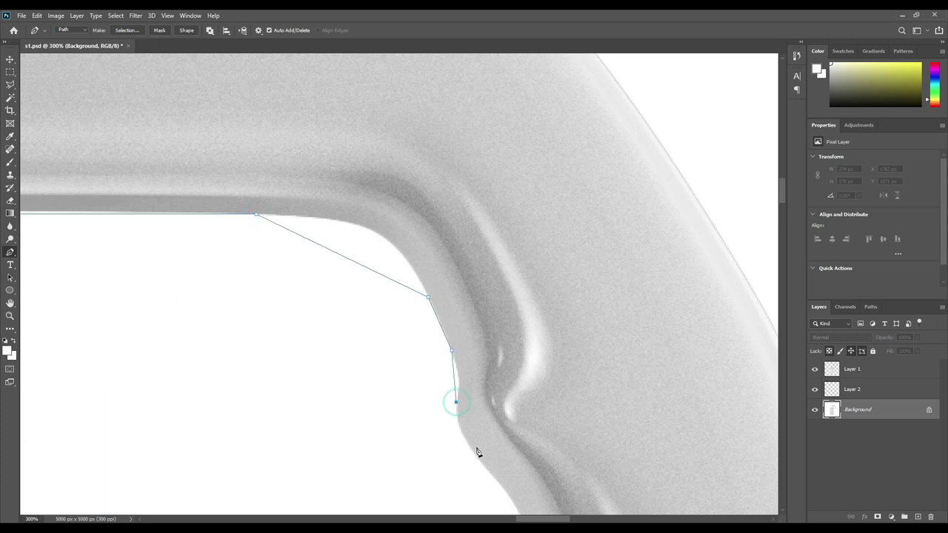
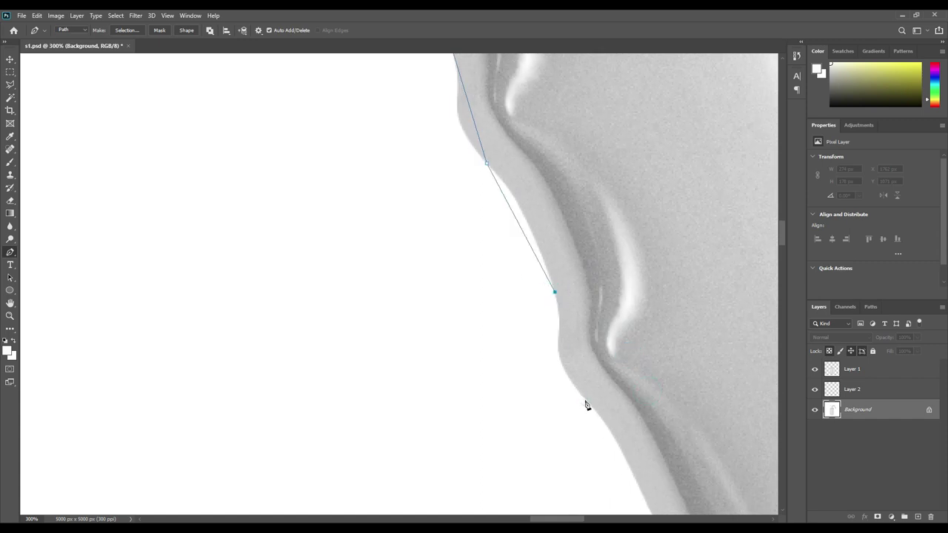
Place pen anchors along the sprayer body's edge, bottom corner and shoulder
scroll(585, 385, down, 3)
scroll(584, 385, right, 2)
click(637, 443)
scroll(629, 381, down, 2)
scroll(629, 381, right, 3)
click(587, 345)
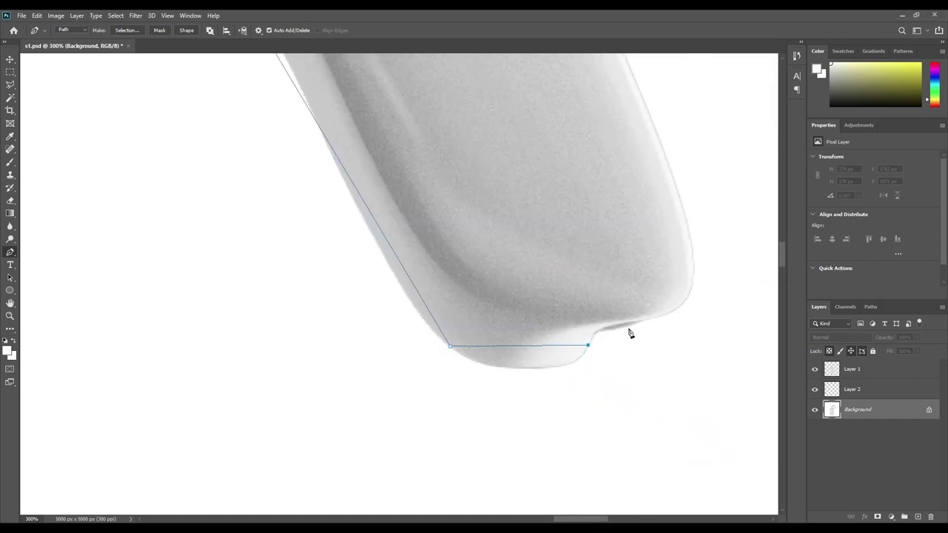
scroll(636, 352, up, 10)
drag(554, 452, 590, 490)
click(699, 418)
Trace straight-segment anchors along the sprayer head's top edge
click(428, 229)
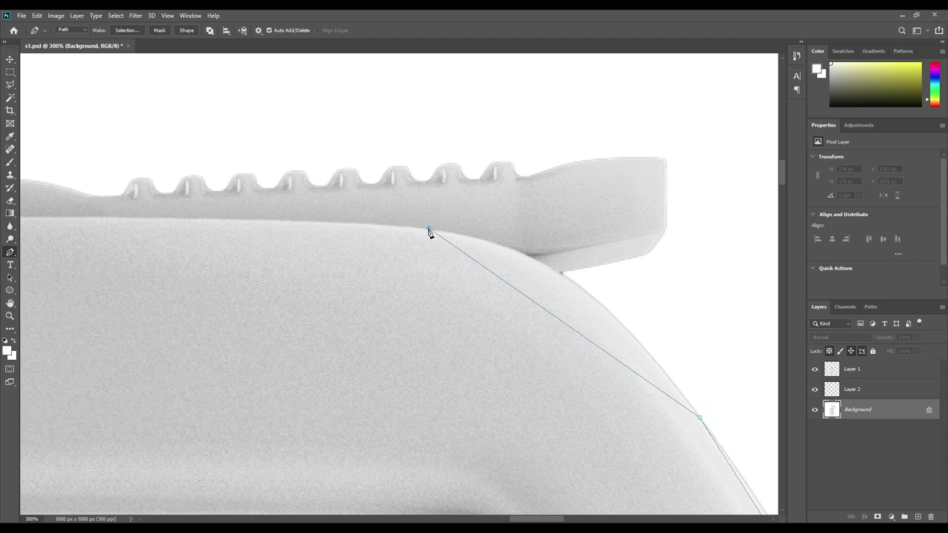
scroll(428, 232, left, 8)
scroll(427, 231, up, 2)
click(393, 286)
click(340, 241)
scroll(488, 351, left, 8)
scroll(489, 351, up, 1)
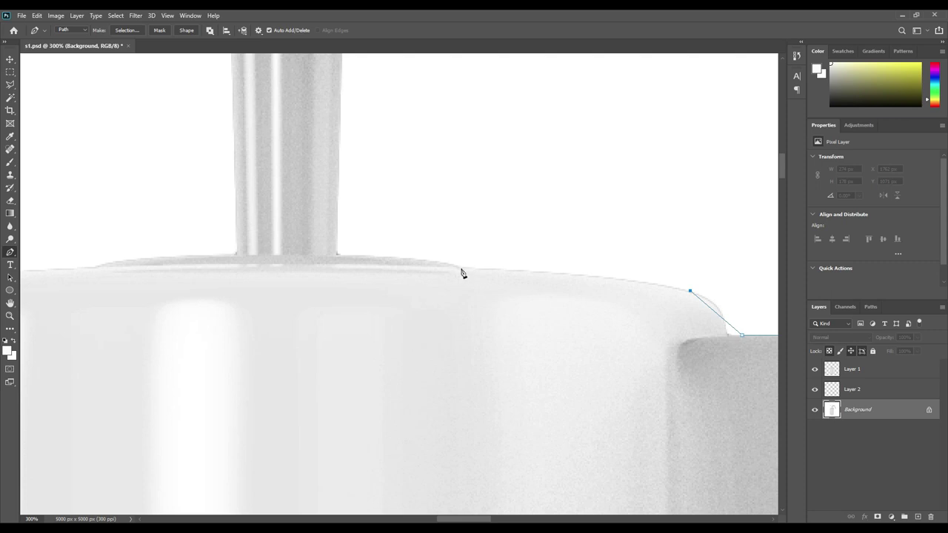
click(461, 273)
scroll(365, 264, left, 6)
click(365, 264)
scroll(343, 288, left, 5)
Step the outline down along the neck and end it at the cap's corner
click(353, 278)
click(309, 306)
click(266, 330)
click(123, 339)
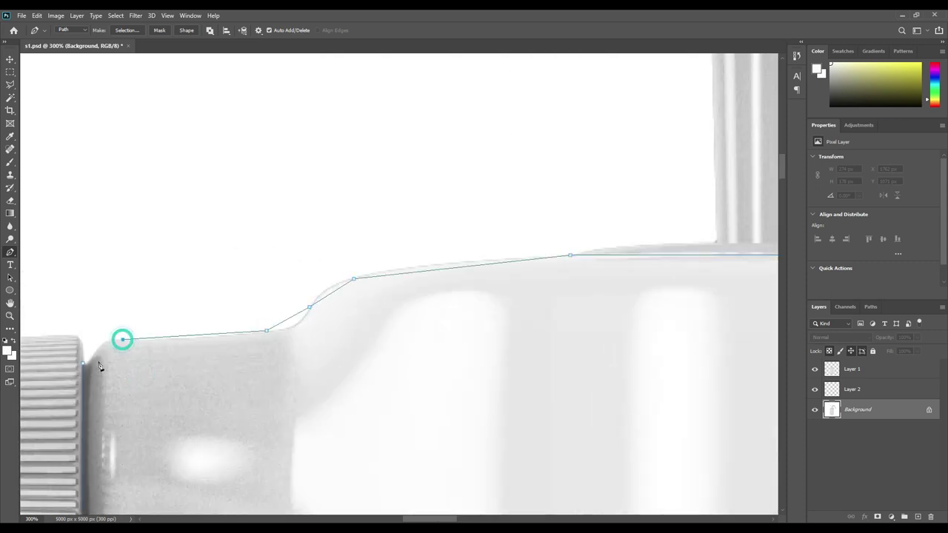
click(82, 364)
Switch to the Add Anchor Point Tool, zoom in, and curve the segment near the cap junction
right_click(9, 252)
click(56, 281)
click(96, 357)
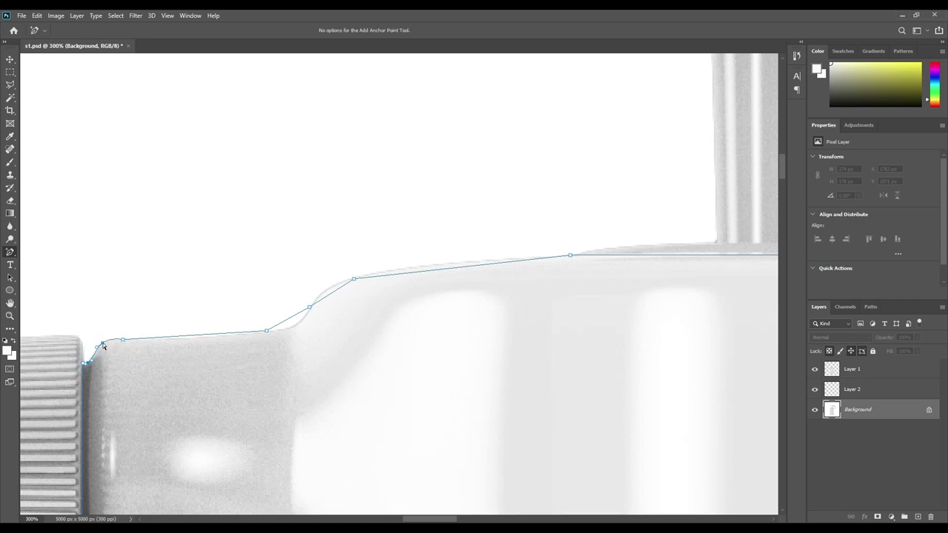
key(ctrl+plus)
key(ctrl+plus)
drag(106, 405, 538, 320)
click(339, 297)
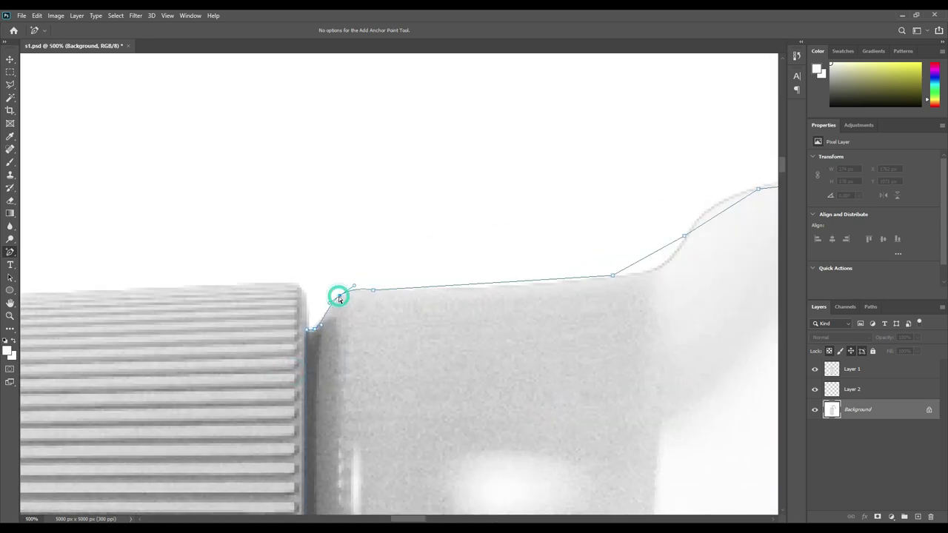
drag(354, 289, 335, 299)
Add and drag anchors to curve the top edge and right corner up along the shoulder
click(518, 282)
drag(652, 256, 660, 267)
drag(710, 224, 718, 205)
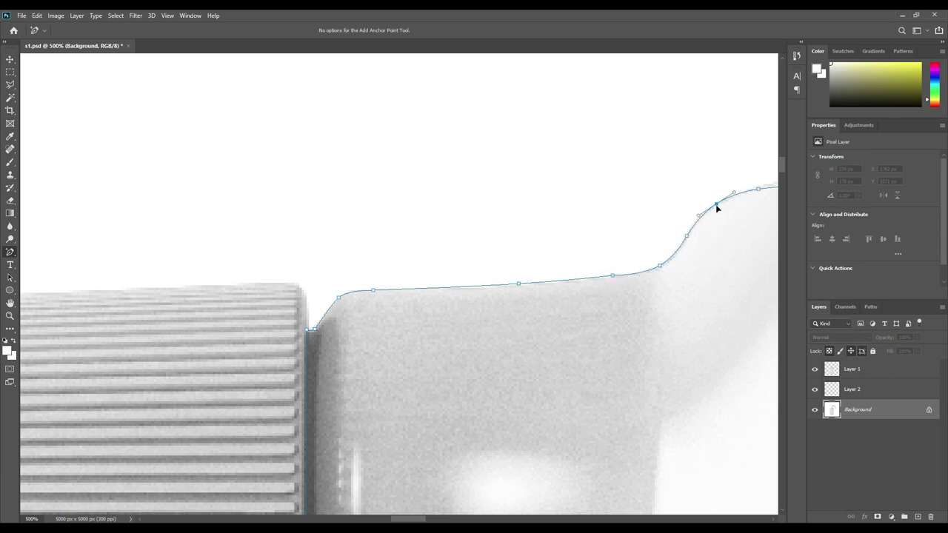
drag(716, 263, 296, 343)
click(418, 250)
drag(671, 299, 133, 245)
drag(600, 274, 185, 185)
click(445, 139)
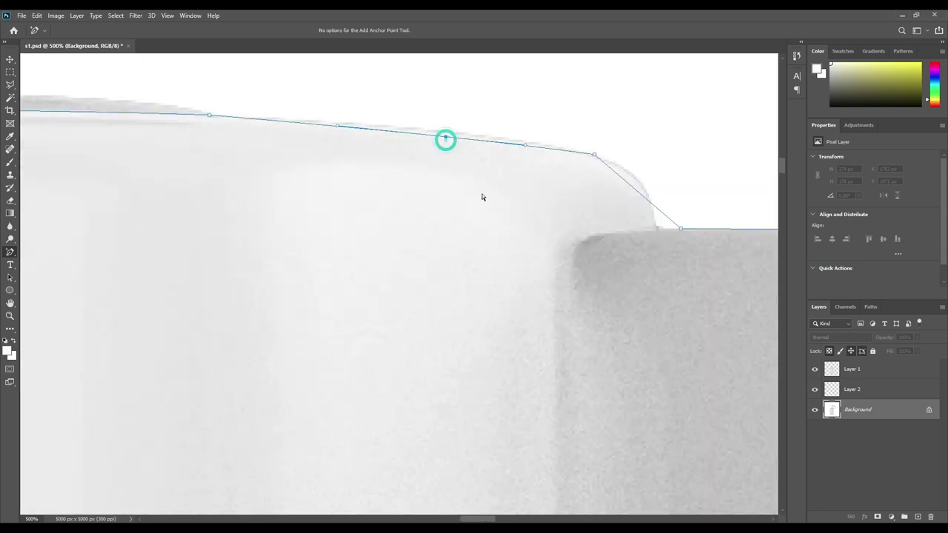
click(631, 178)
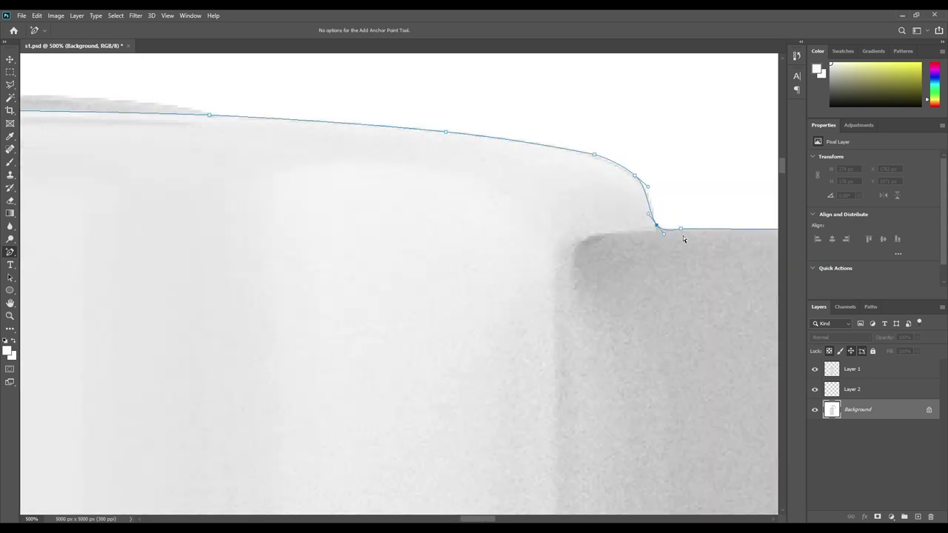
drag(665, 212, 651, 206)
Add anchors so the path follows the rounded shoulder and the curve below it
drag(715, 214, 484, 217)
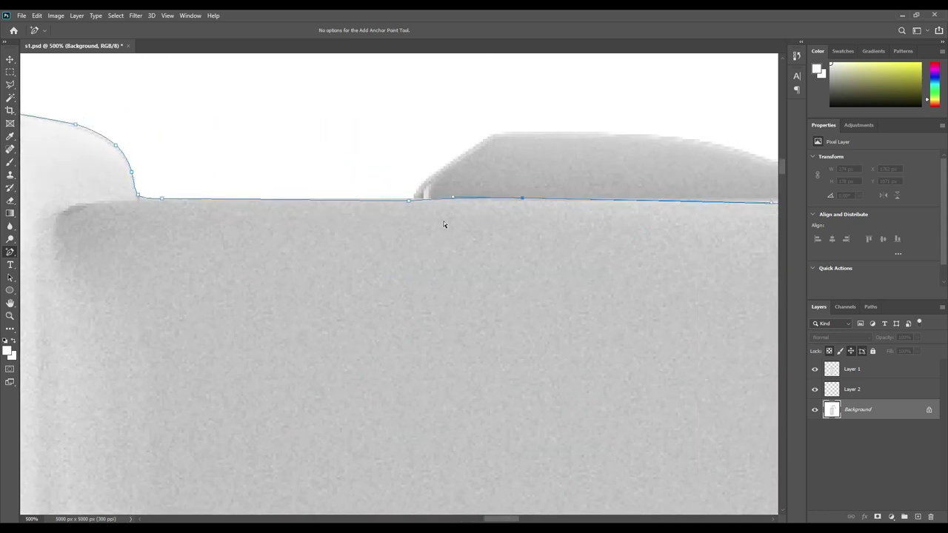
drag(655, 252, 423, 209)
click(422, 198)
drag(680, 302, 339, 185)
click(332, 157)
scroll(332, 157, up, 2)
click(195, 116)
click(549, 296)
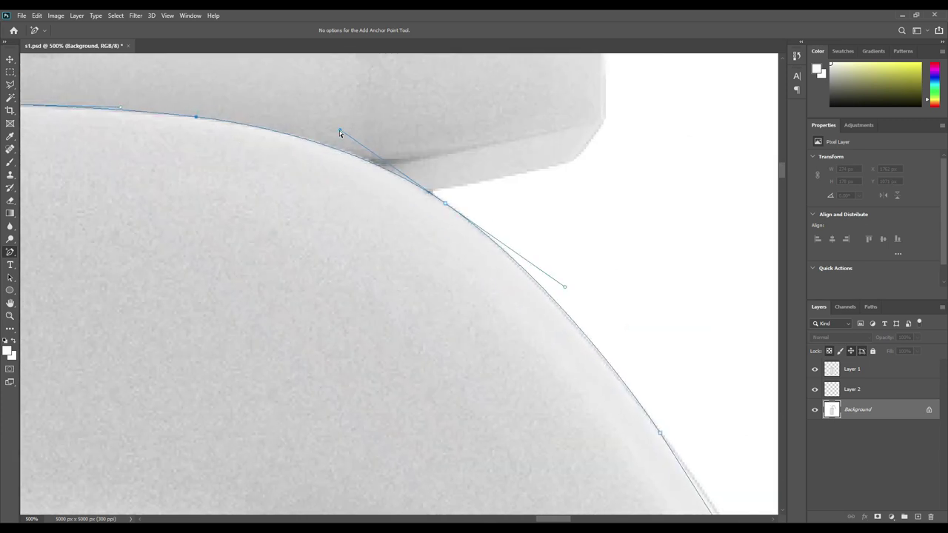
drag(706, 449, 514, 415)
click(527, 416)
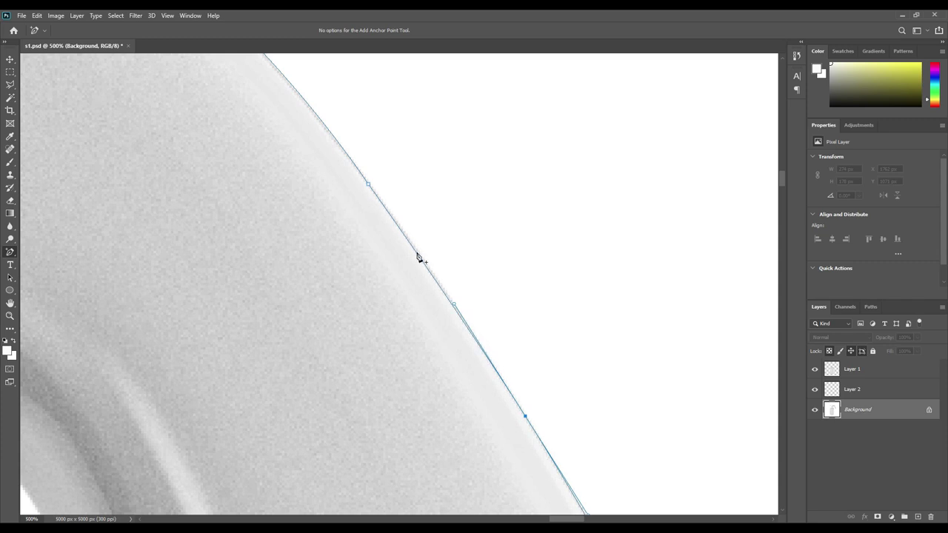
Bend the handle-edge and bottom segments to hug the sprayer's edge and bottom corner
drag(419, 258, 563, 281)
scroll(610, 351, down, 1)
drag(609, 351, 564, 239)
scroll(607, 351, down, 1)
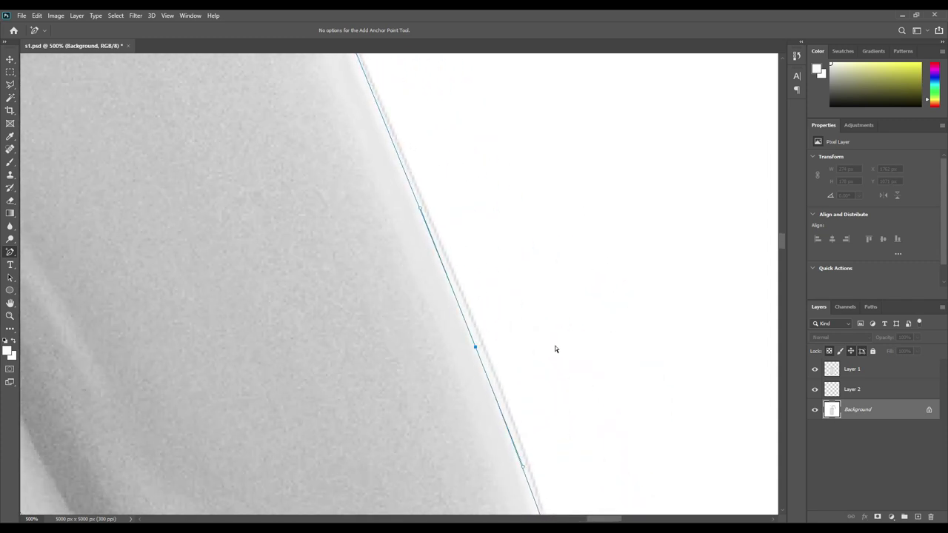
scroll(561, 313, down, 2)
drag(428, 229, 462, 271)
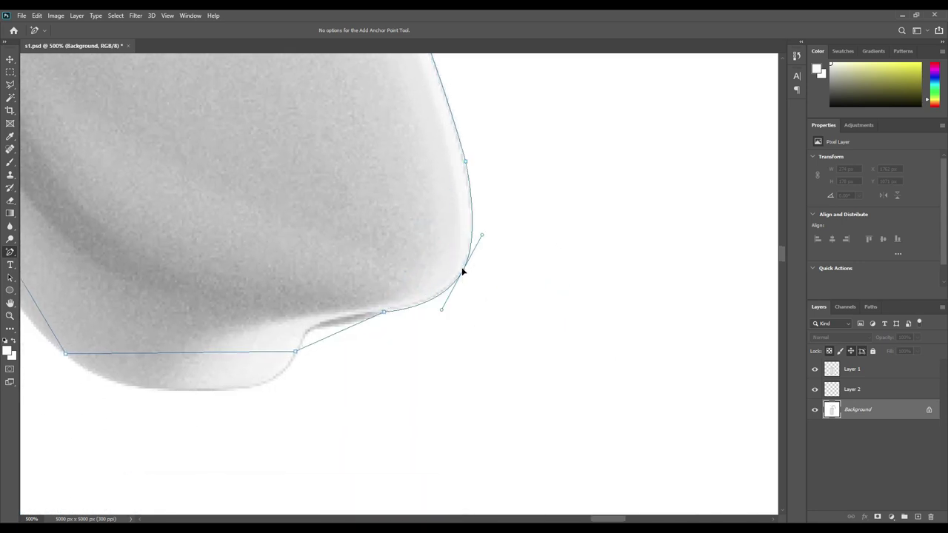
drag(319, 340, 311, 331)
click(296, 345)
drag(208, 363, 266, 380)
drag(134, 296, 416, 385)
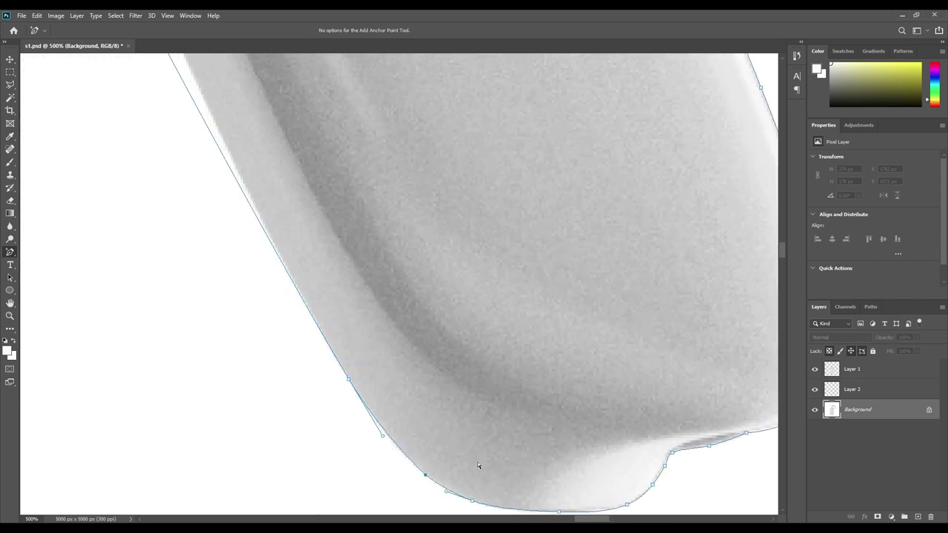
Add and drag anchors so the path hugs the upper handle edge
scroll(503, 444, up, 5)
drag(511, 452, 465, 318)
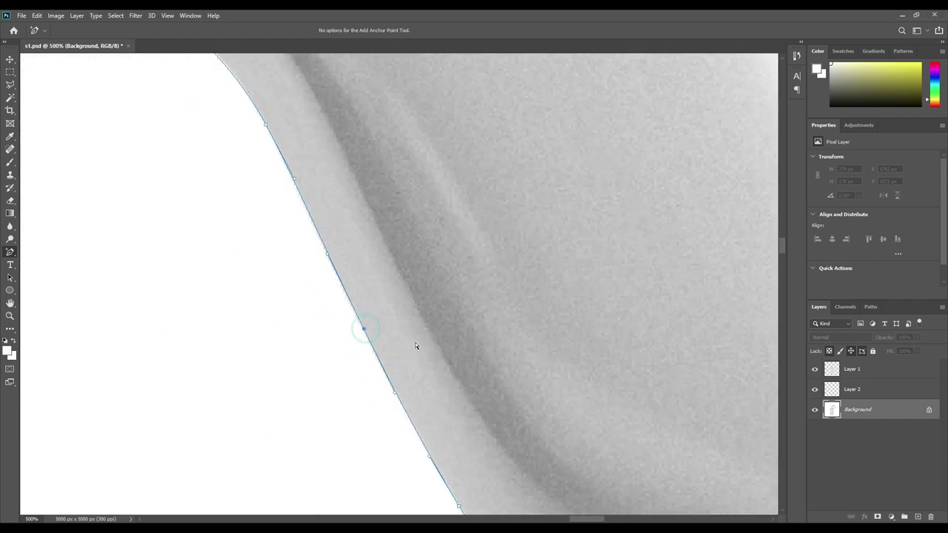
drag(415, 345, 363, 296)
click(352, 240)
drag(353, 239, 410, 360)
click(322, 164)
drag(511, 444, 508, 345)
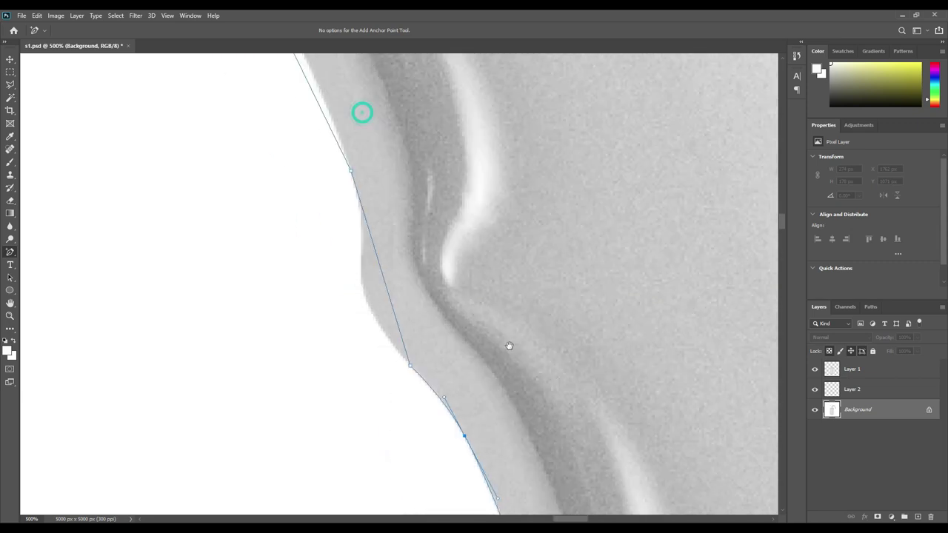
click(377, 314)
drag(377, 314, 373, 310)
drag(423, 260, 522, 377)
click(420, 297)
drag(353, 145, 318, 138)
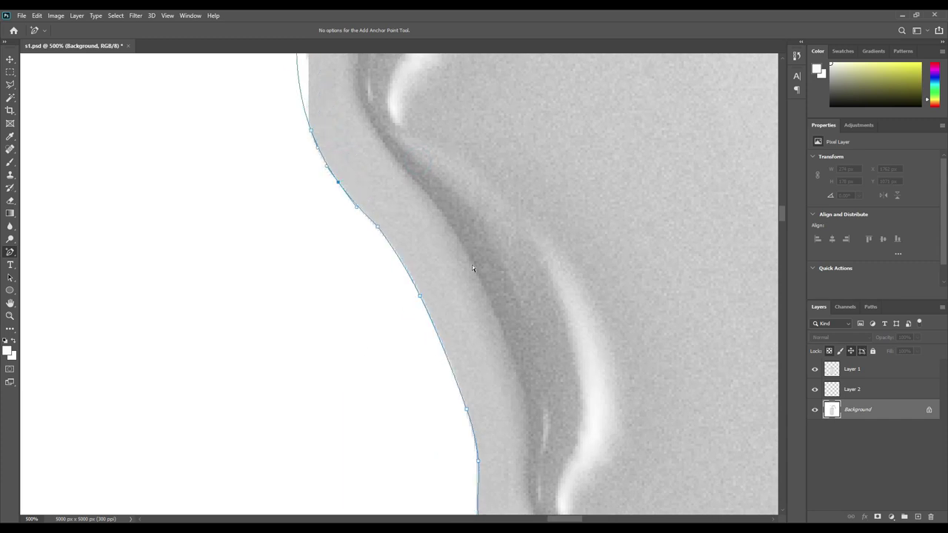
Curve the segments near the handle tip and its diagonal corner
drag(439, 338, 403, 227)
click(436, 368)
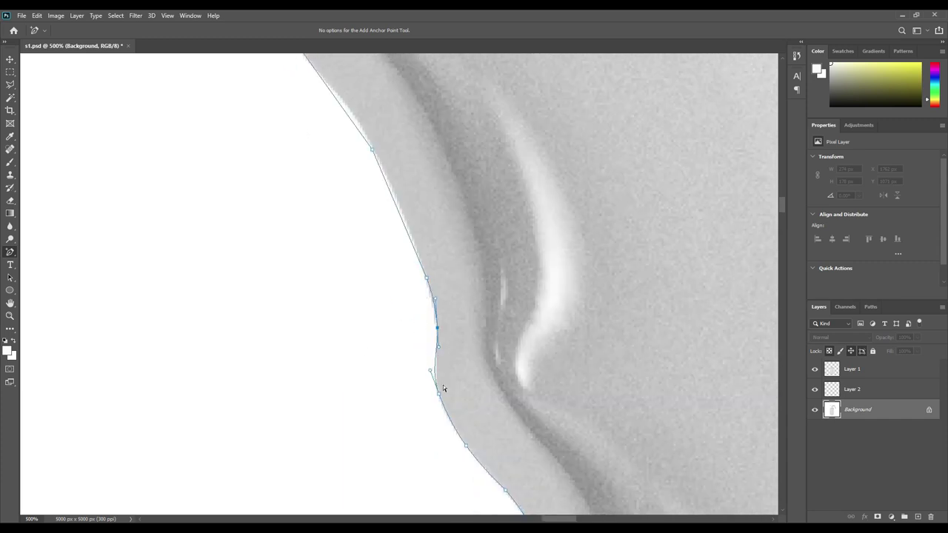
drag(508, 307, 416, 80)
click(413, 263)
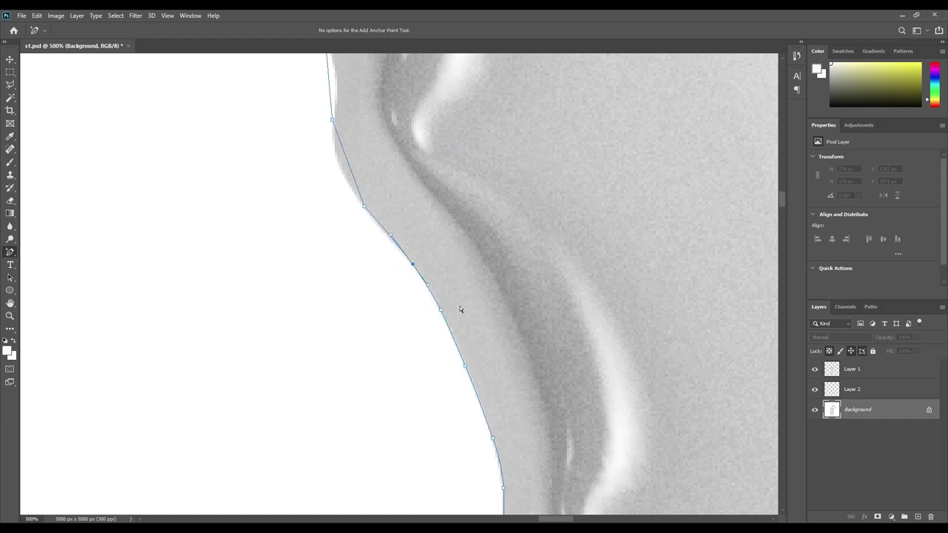
drag(423, 200, 461, 289)
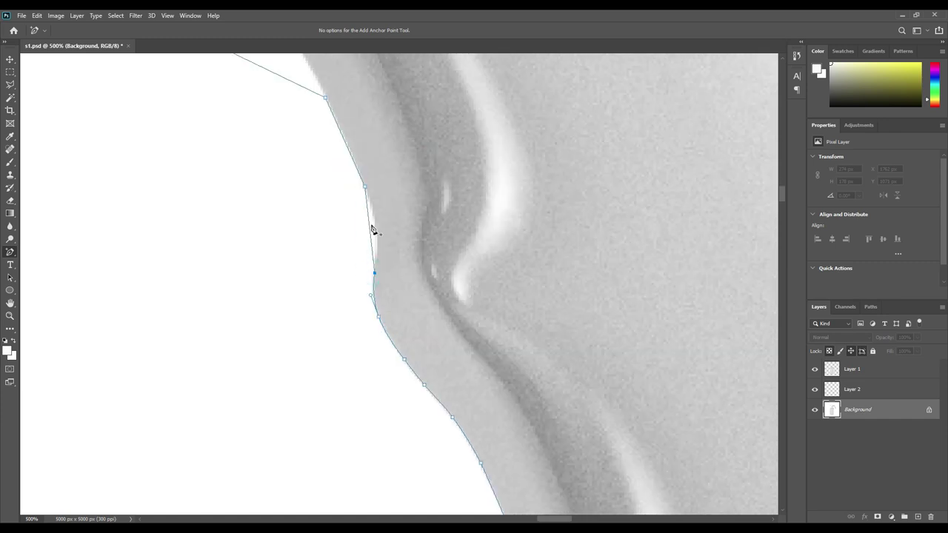
scroll(455, 290, up, 4)
scroll(455, 289, left, 2)
drag(308, 202, 302, 142)
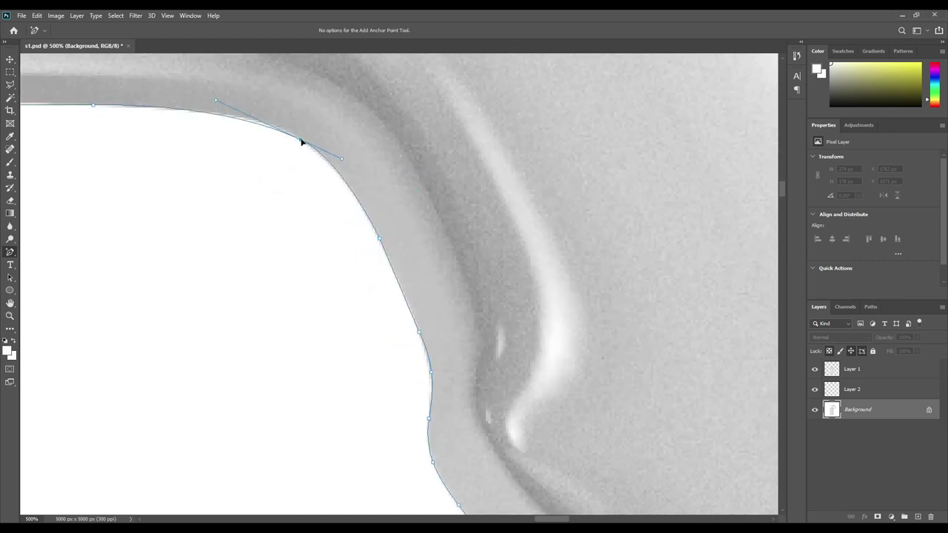
scroll(314, 298, up, 3)
scroll(314, 299, left, 4)
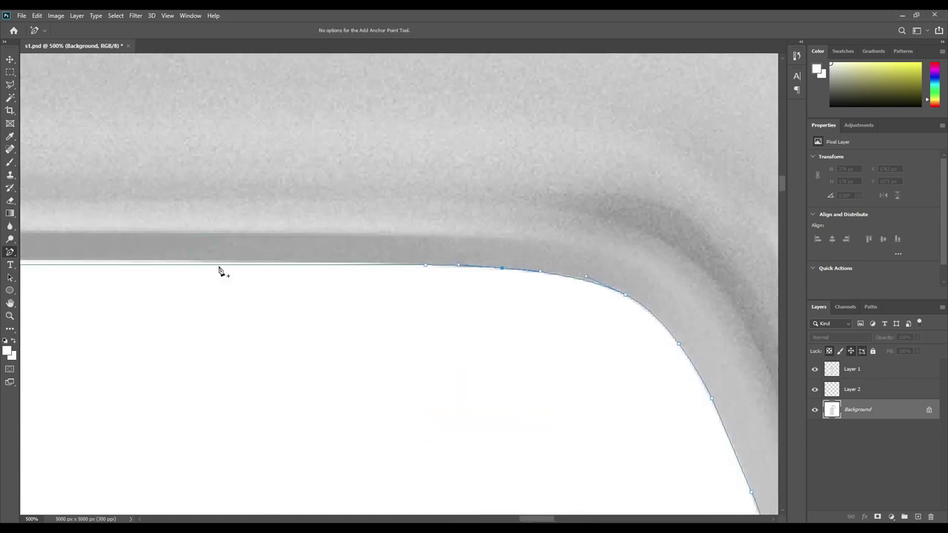
scroll(219, 271, up, 1)
scroll(259, 333, left, 6)
scroll(258, 333, up, 1)
scroll(238, 328, down, 2)
scroll(239, 328, left, 2)
drag(239, 328, 223, 269)
Add a series of anchors down the curved lower-left edge
scroll(336, 466, down, 3)
click(265, 255)
click(286, 333)
click(298, 393)
click(313, 437)
click(335, 464)
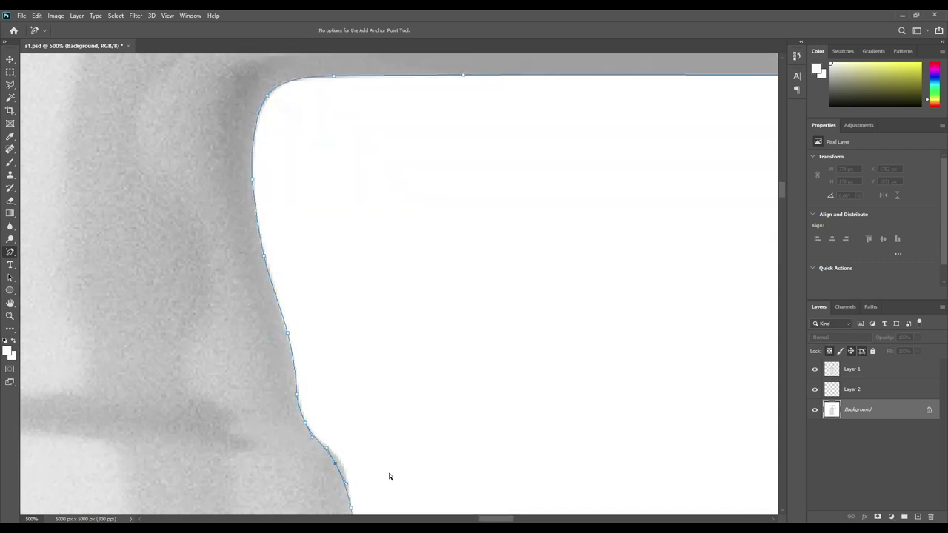
scroll(408, 484, down, 3)
click(355, 330)
scroll(466, 437, down, 5)
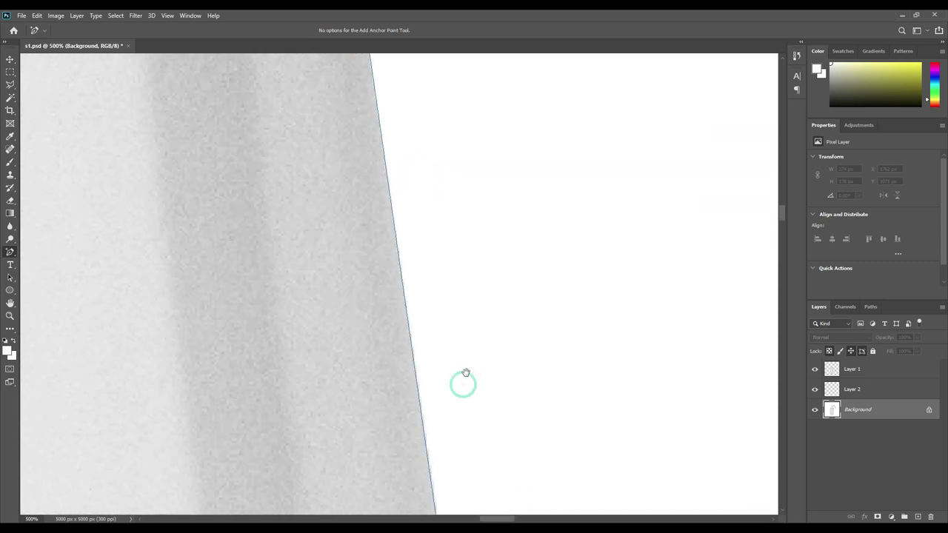
Curve the path around the handle's underside notch and its diagonal edges
drag(465, 373, 414, 52)
click(322, 265)
drag(108, 311, 434, 411)
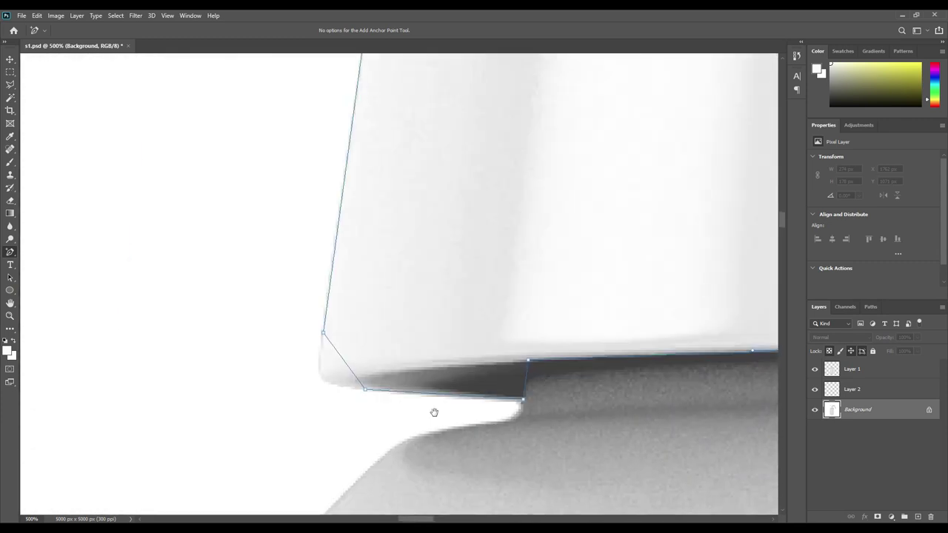
drag(350, 366, 324, 378)
click(322, 332)
scroll(552, 269, up, 5)
scroll(553, 269, left, 2)
click(460, 380)
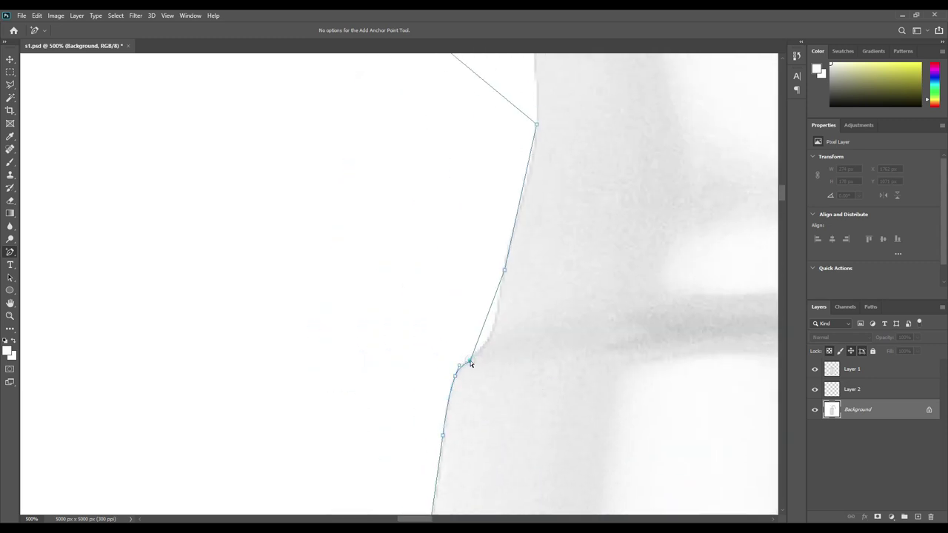
click(527, 171)
scroll(441, 260, up, 3)
drag(440, 260, 527, 224)
click(533, 271)
Add anchors along the top curve to the upper-left corner
click(448, 157)
click(322, 112)
click(212, 102)
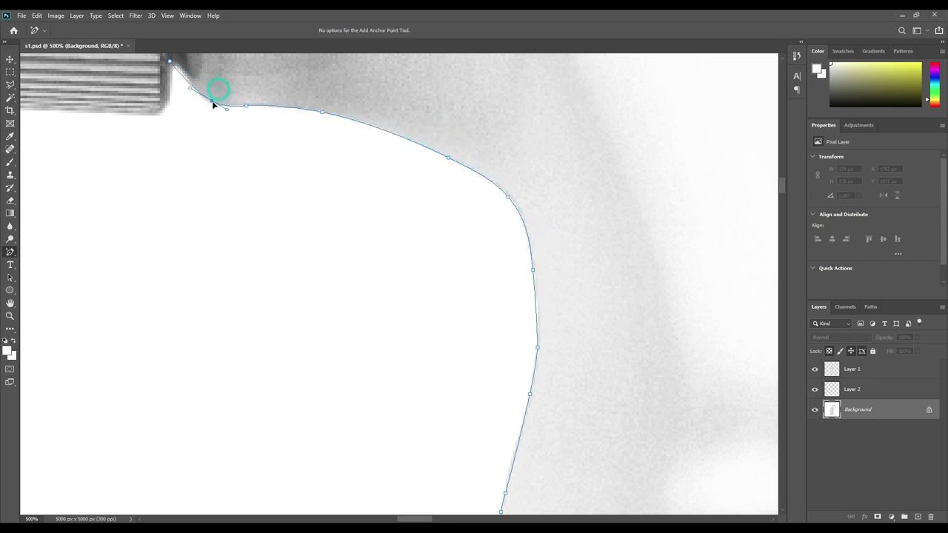
click(194, 93)
scroll(484, 363, down, 10)
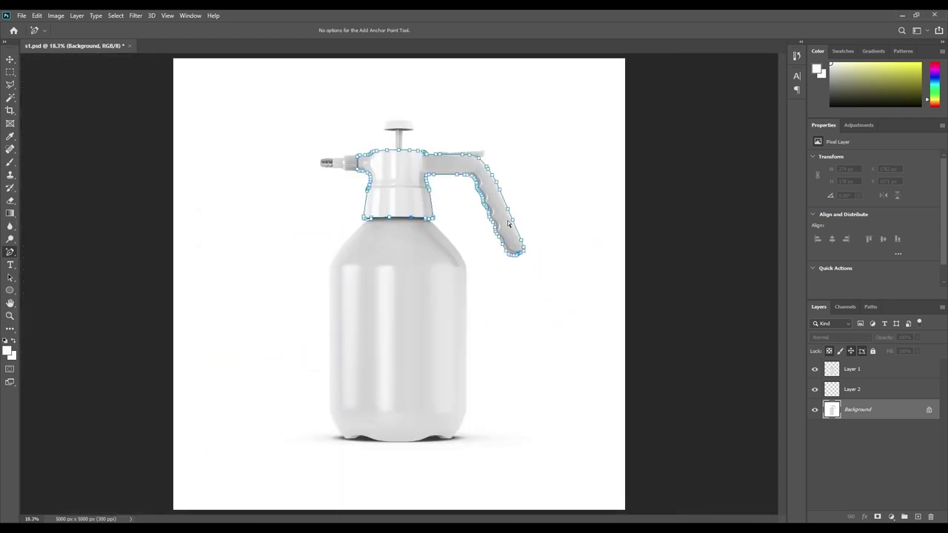
Turn the path into a selection with 0 feather and copy it from Background onto Layer 3
right_click(389, 169)
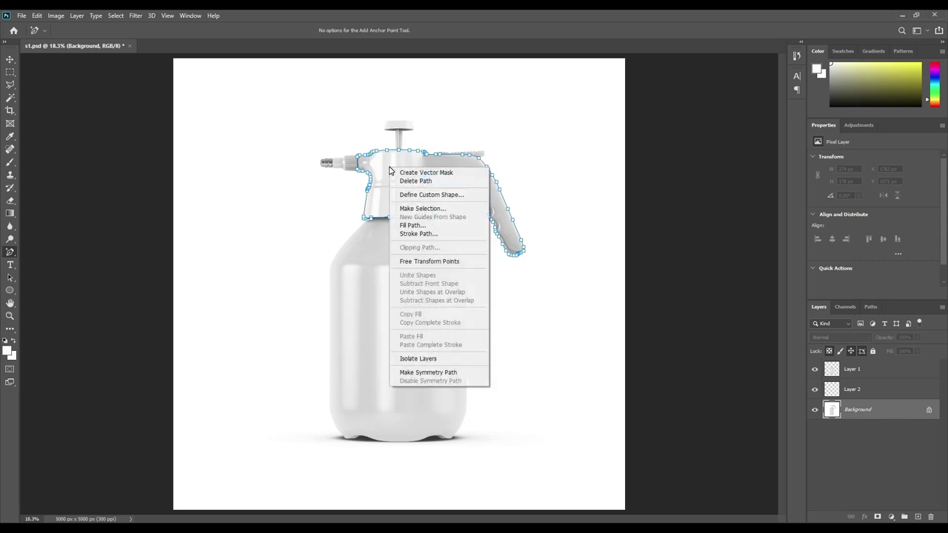
click(419, 210)
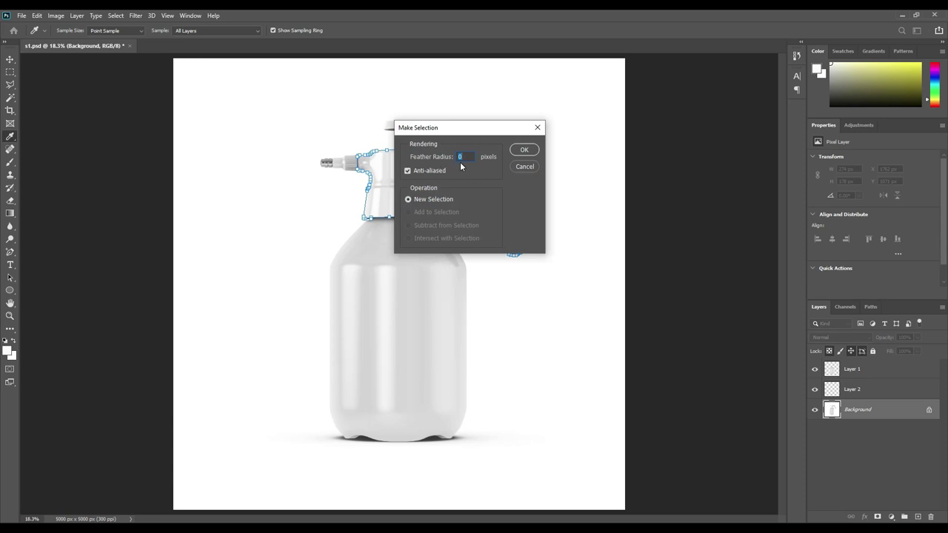
click(523, 151)
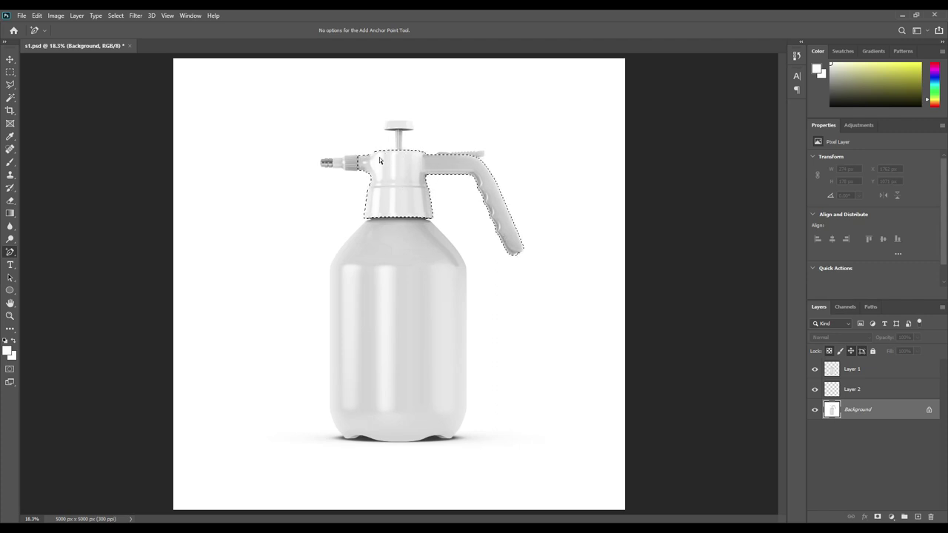
click(886, 413)
key(ctrl+j)
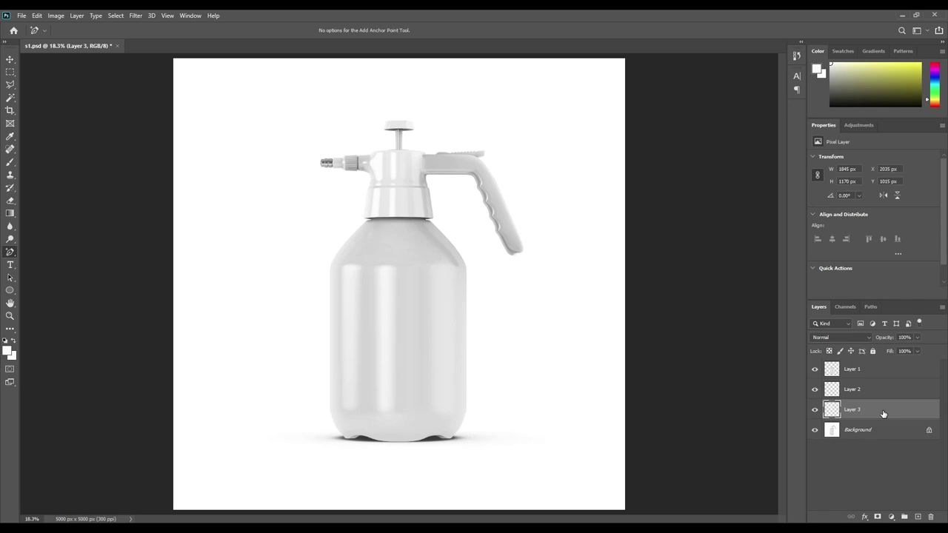
Toggle Background and Layer 3 visibility to check the copy, then reselect Background
click(814, 430)
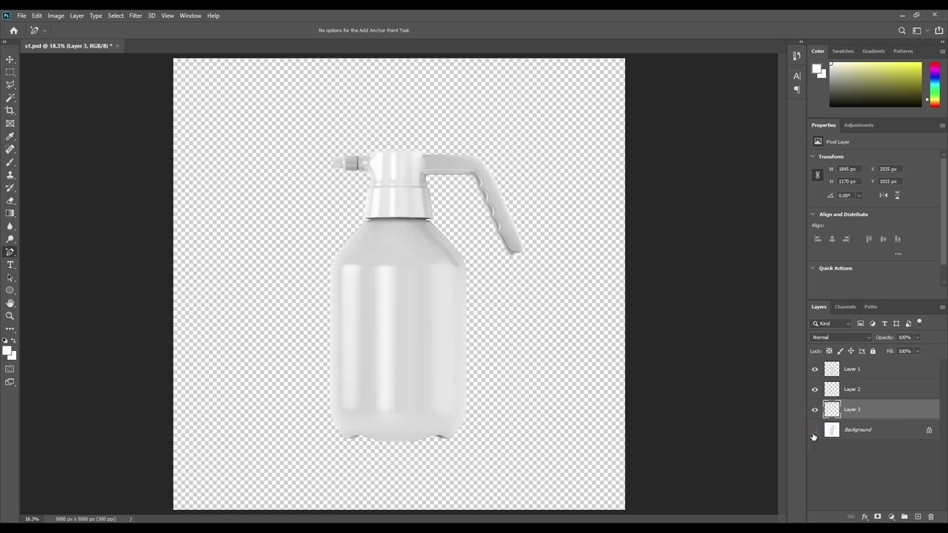
click(814, 409)
click(814, 409)
click(815, 430)
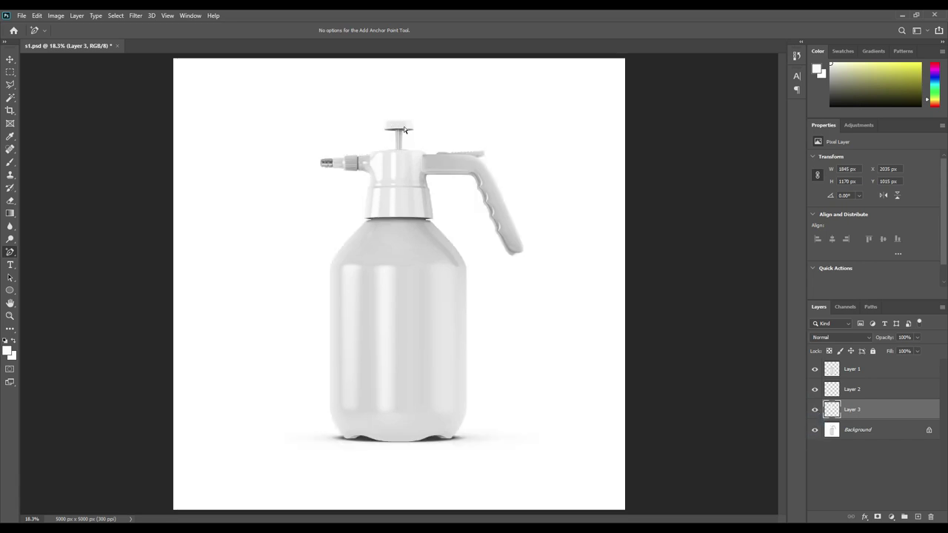
click(865, 429)
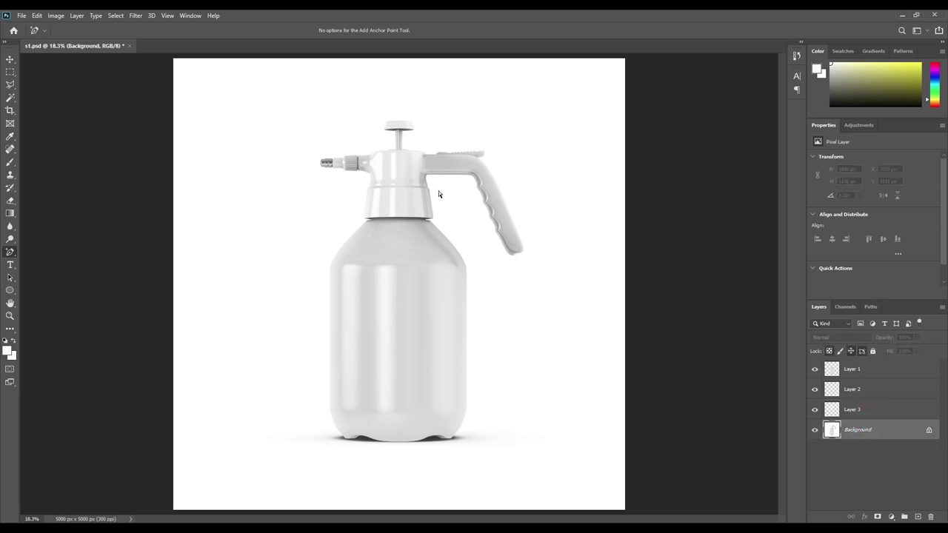
key(ctrl+plus)
key(ctrl+plus)
key(ctrl+plus)
key(ctrl+plus)
Zoom in on the sprayer's pump cap and choose the Pen Tool in Path mode
mouse_move(459, 174)
mouse_down()
mouse_move(474, 313)
mouse_move(419, 383)
mouse_move(425, 378)
mouse_up()
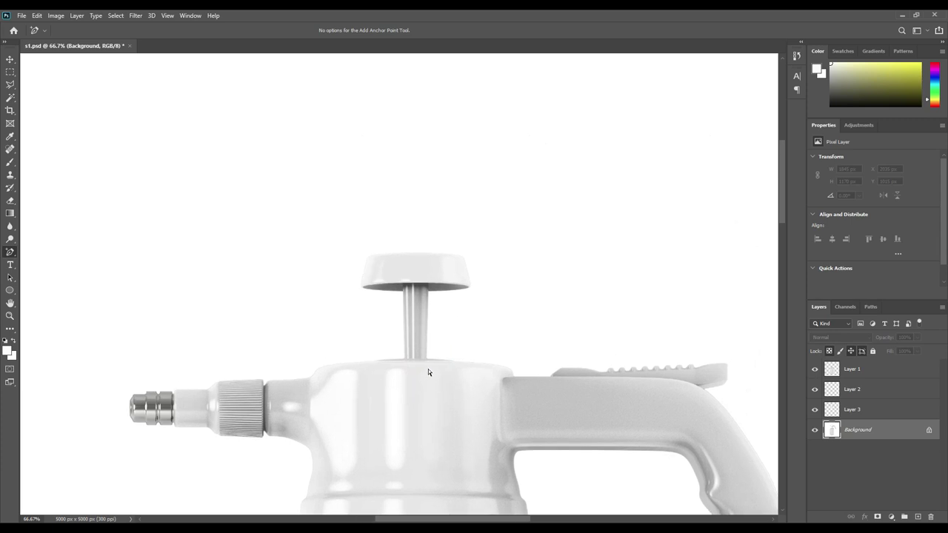
key(ctrl+plus)
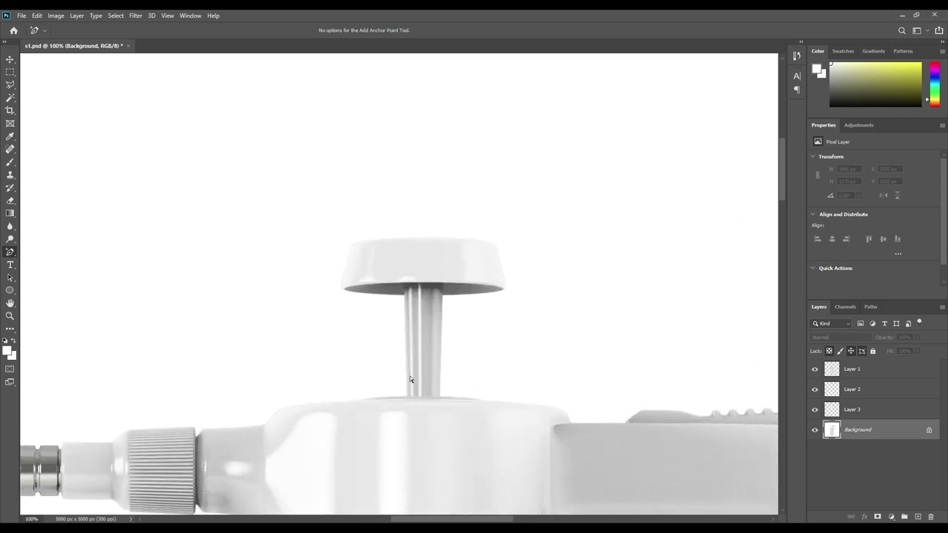
right_click(9, 255)
click(36, 252)
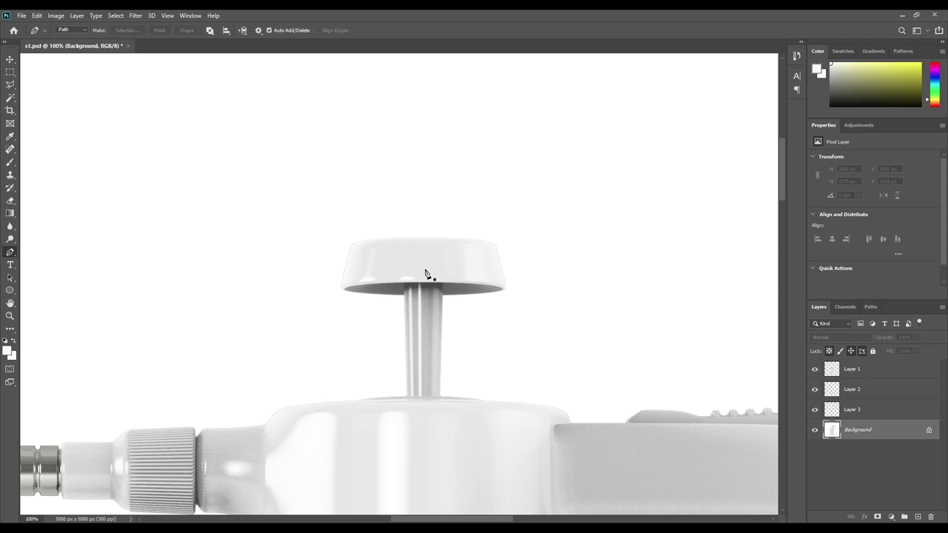
key(ctrl+plus)
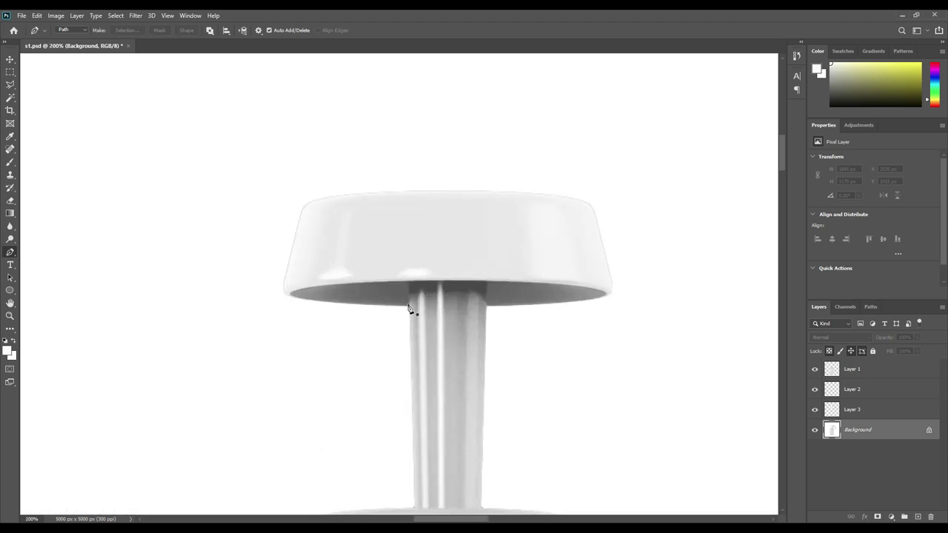
Place pen anchors from the stem's top left around the cap's sides and top
click(408, 306)
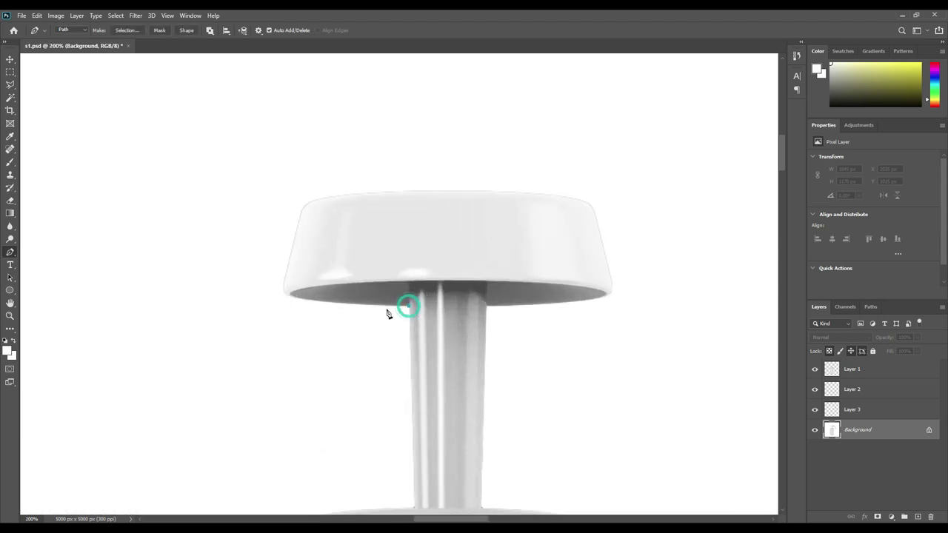
click(298, 298)
click(285, 275)
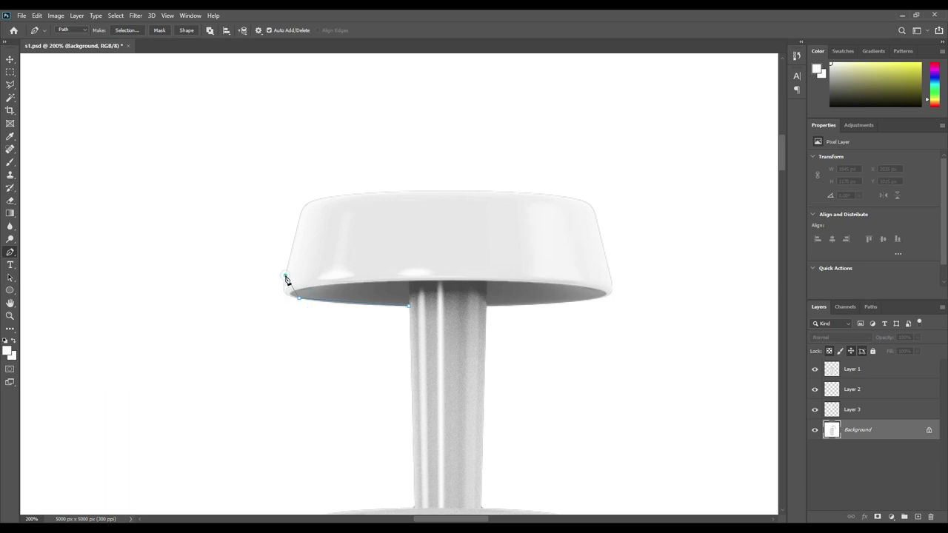
click(298, 215)
click(324, 198)
click(567, 197)
click(597, 221)
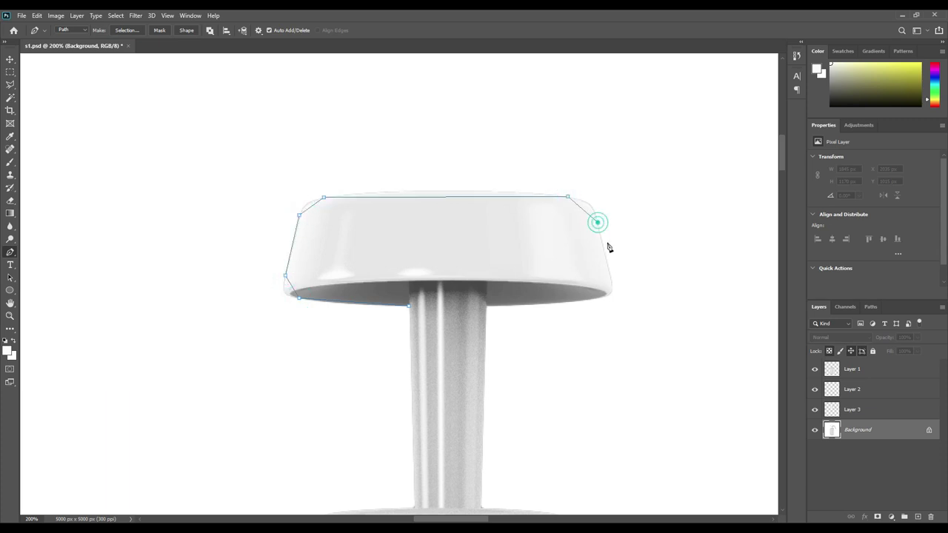
click(610, 275)
click(591, 298)
Trace the stem's base and flared collar, closing the path on its first anchor
drag(539, 455, 540, 248)
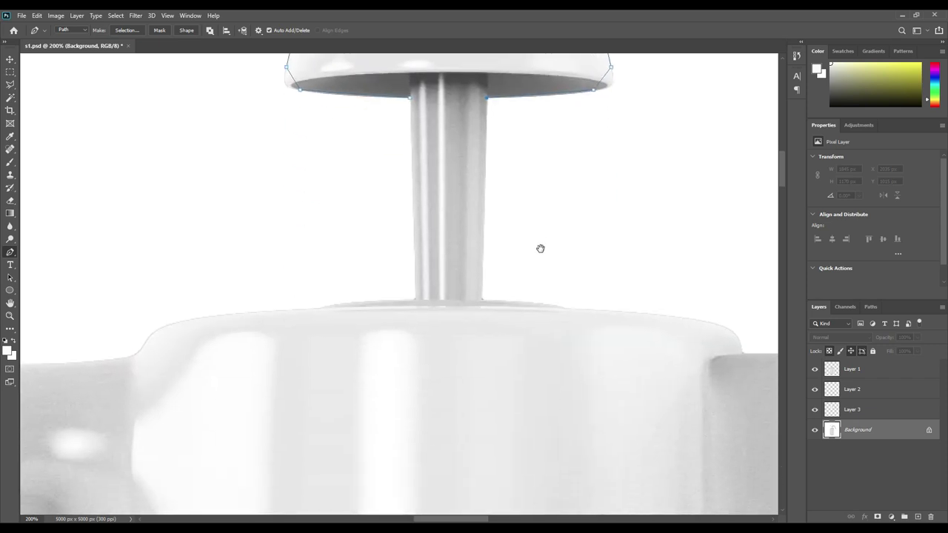
click(482, 299)
click(566, 307)
click(316, 308)
click(415, 299)
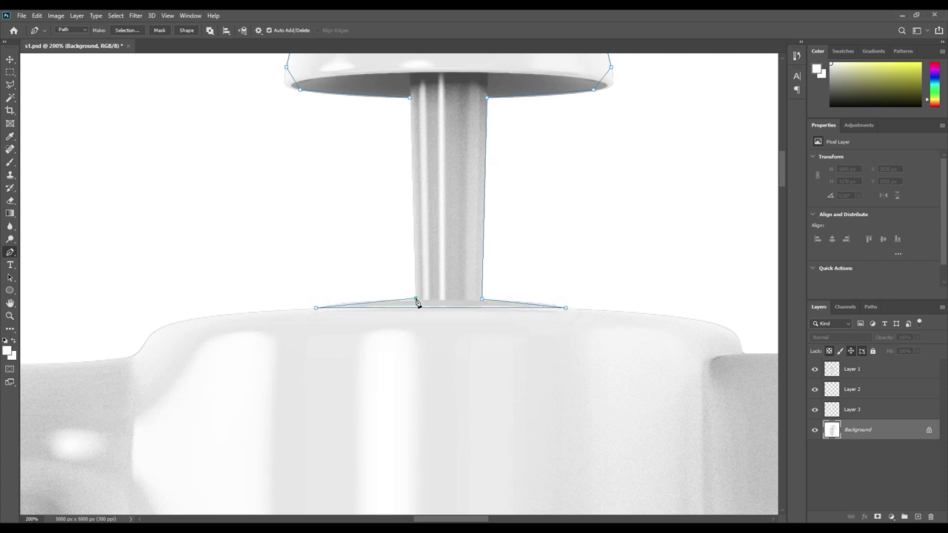
click(409, 97)
drag(442, 160, 447, 249)
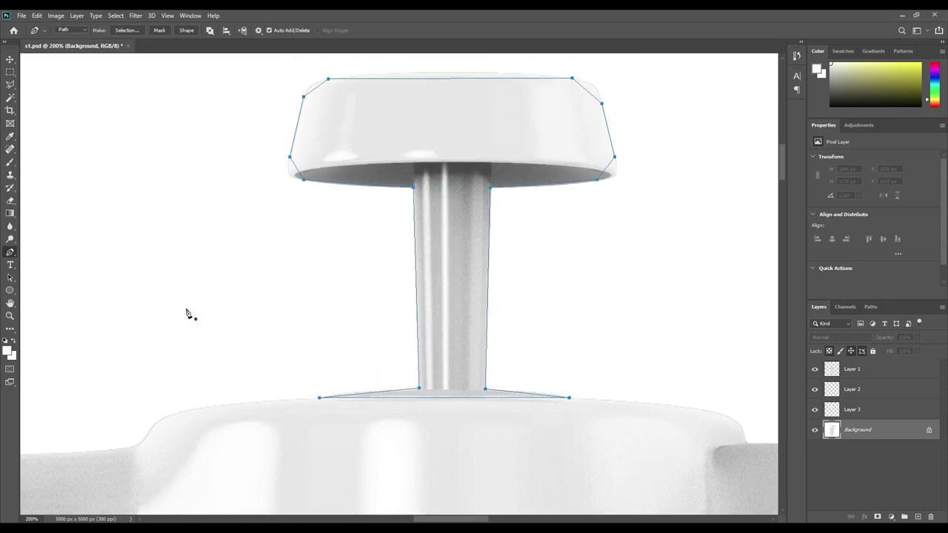
Add anchor points on the cap's lower rim, shaping its curved right end
right_click(10, 252)
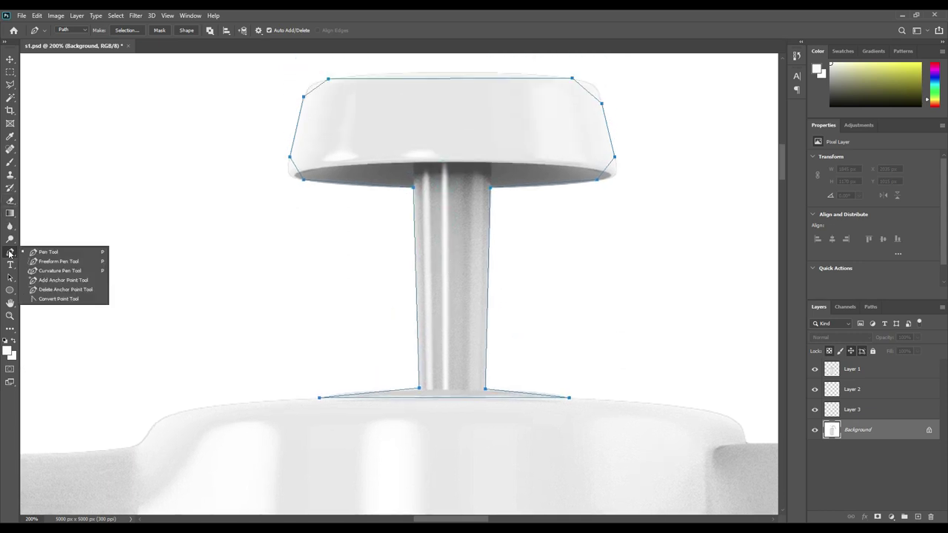
click(55, 281)
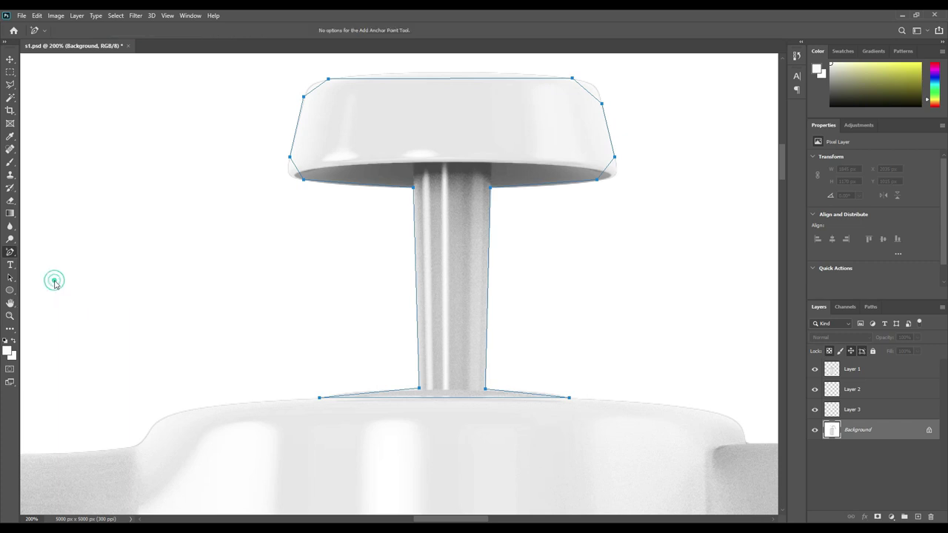
click(342, 185)
click(606, 169)
drag(609, 174, 615, 176)
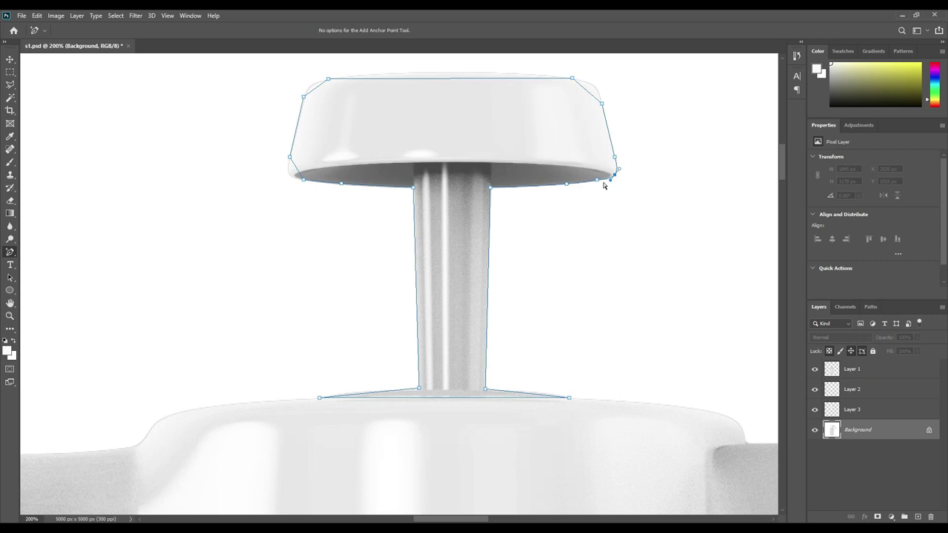
click(611, 180)
click(619, 171)
click(596, 181)
Add and nudge points along the cap top, lower-left rim and collar bottom edge
click(589, 92)
key(Right)
key(Right)
click(444, 76)
key(Up)
key(Up)
key(Up)
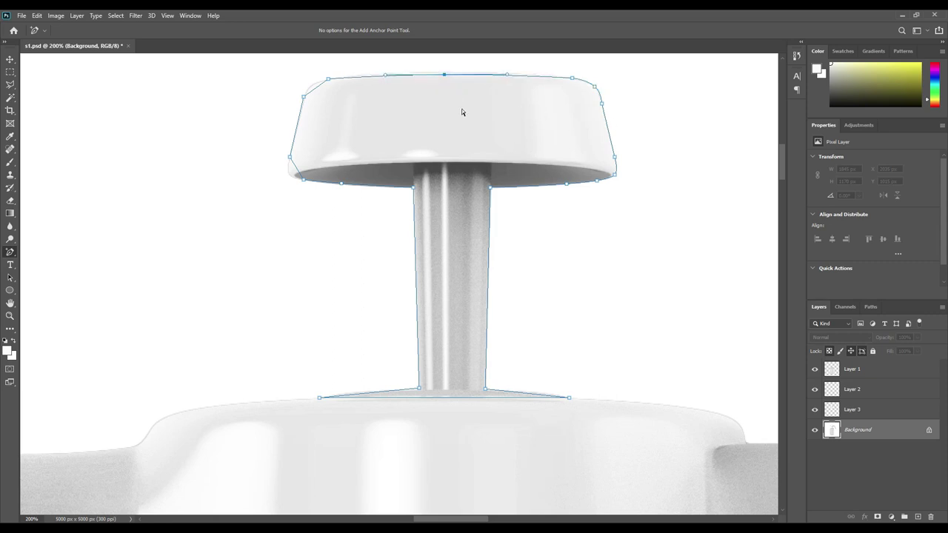
click(314, 88)
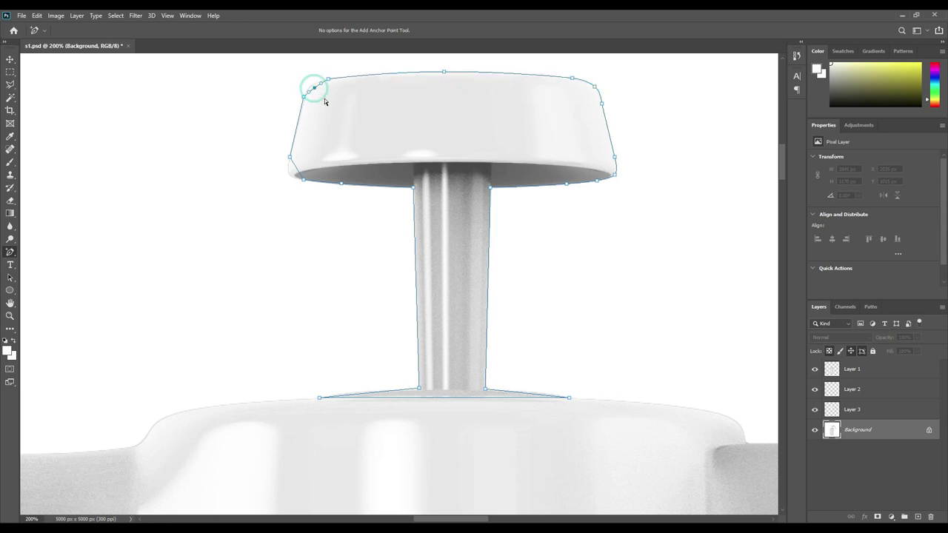
click(296, 172)
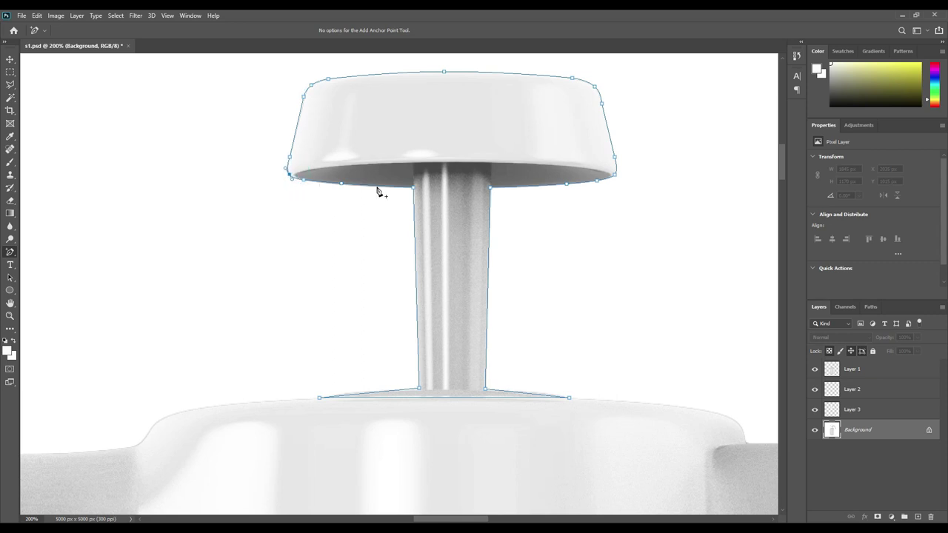
key(Up)
key(Up)
key(Up)
click(530, 392)
click(419, 388)
click(354, 393)
Turn the cap path into a selection with 0 feather and copy it to Layer 4
right_click(434, 123)
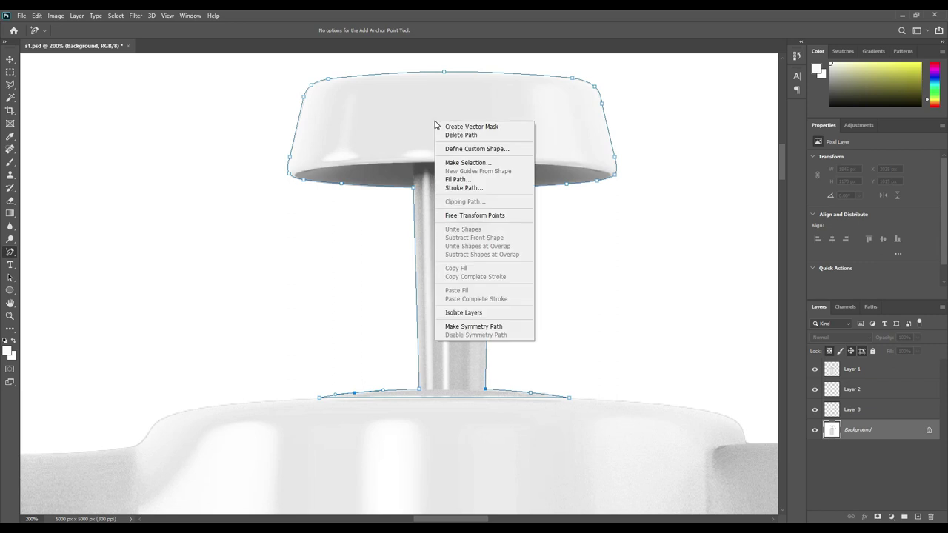
click(462, 166)
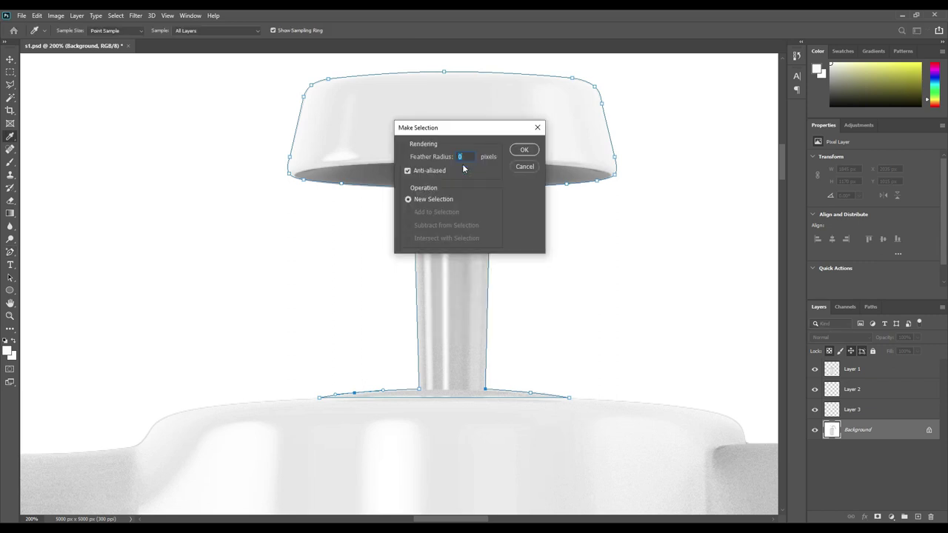
click(519, 151)
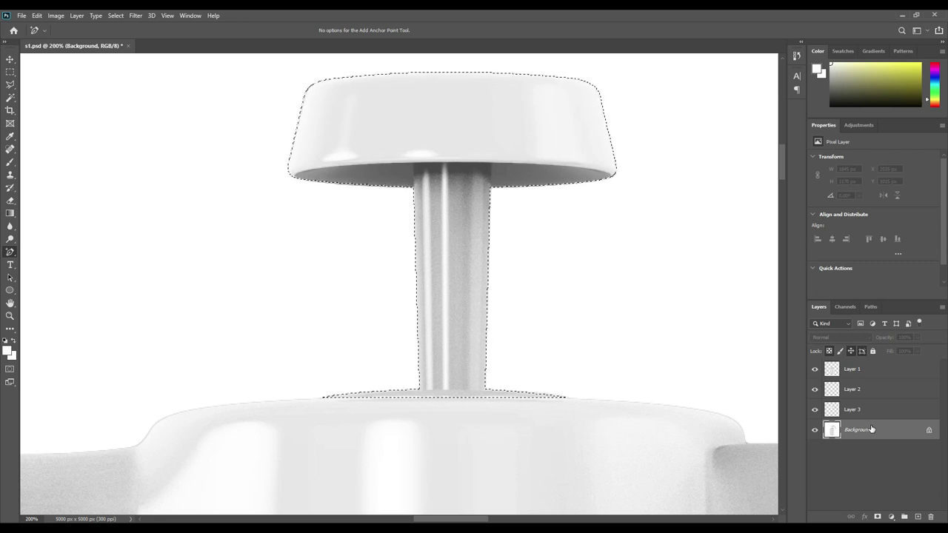
key(ctrl+j)
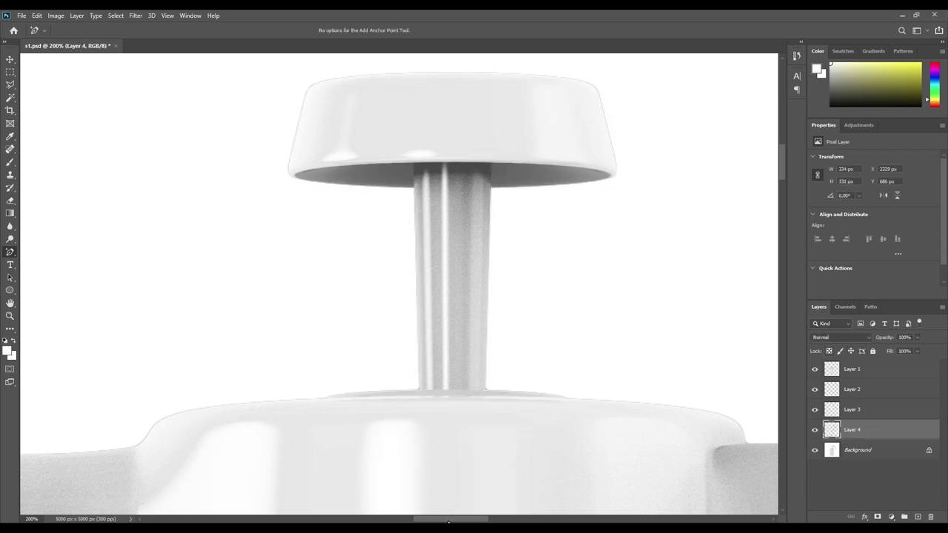
Trace the handle's top edge with the Pen Tool up to the first tooth
drag(709, 420, 392, 373)
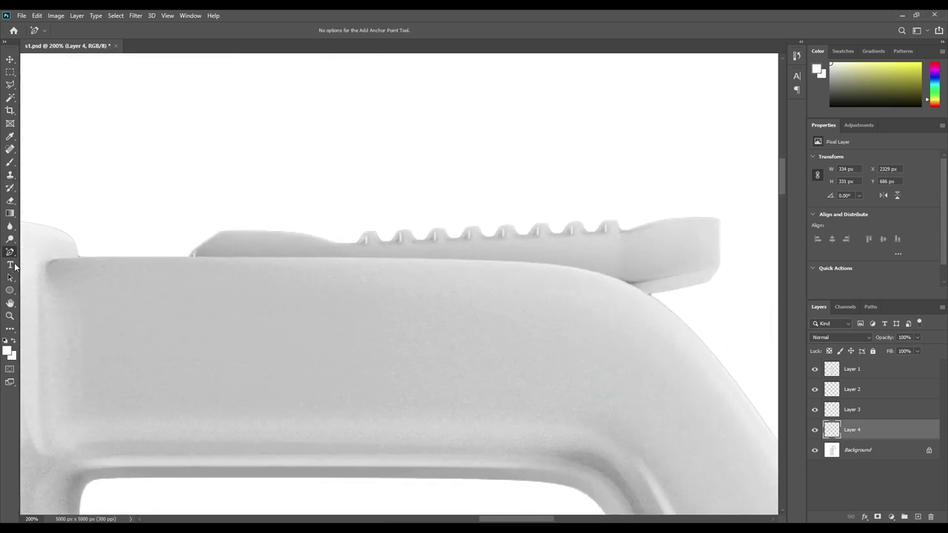
right_click(10, 251)
click(41, 253)
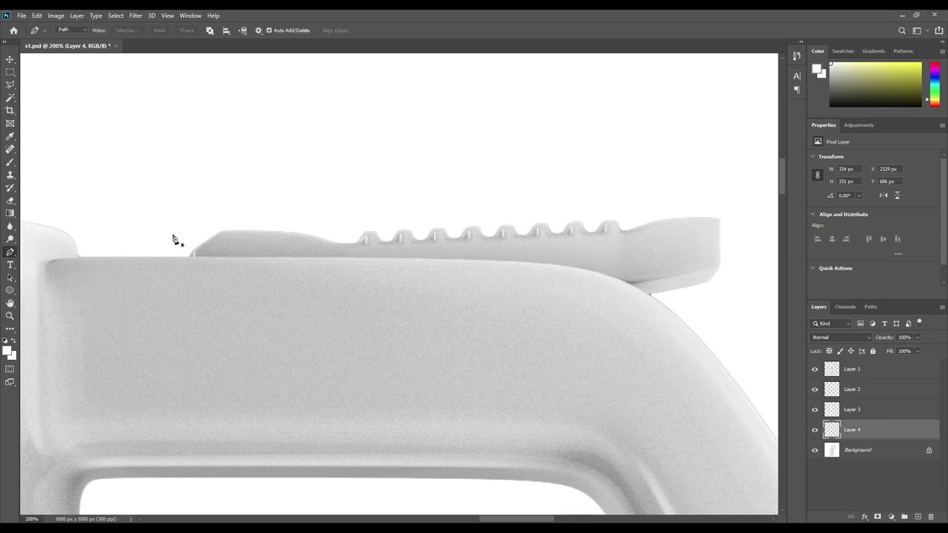
click(190, 255)
click(198, 244)
click(225, 230)
click(291, 232)
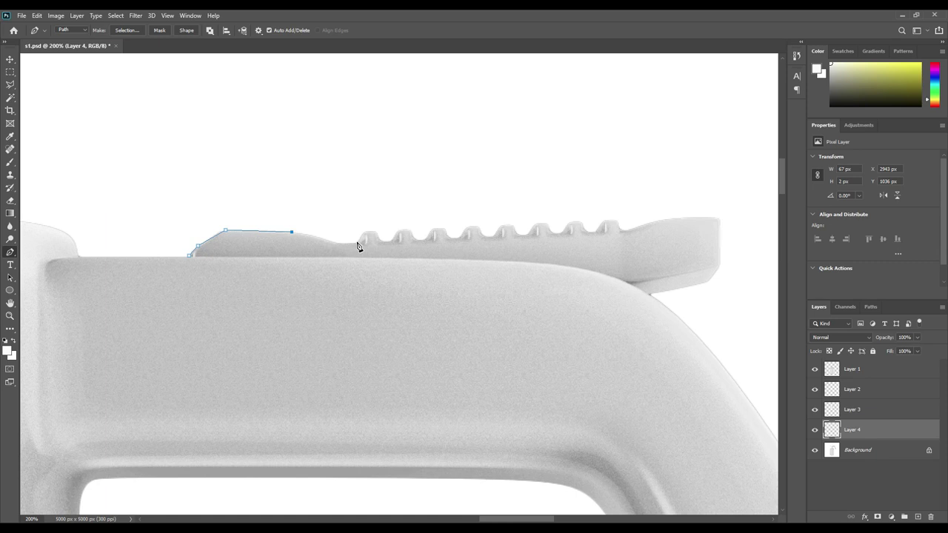
click(340, 242)
click(354, 242)
click(360, 237)
key(ctrl+plus)
key(ctrl+plus)
key(ctrl+plus)
click(368, 231)
Outline the first through third teeth of the serrated trigger
click(336, 152)
click(361, 175)
click(372, 175)
click(387, 166)
click(407, 146)
click(422, 149)
click(432, 158)
click(447, 174)
click(459, 174)
click(468, 163)
click(483, 144)
click(508, 144)
click(530, 169)
Continue the outline over the fourth tooth and the next one
click(548, 166)
click(560, 149)
click(580, 139)
click(603, 151)
click(617, 166)
click(640, 154)
click(664, 136)
click(689, 148)
click(701, 161)
click(716, 161)
click(733, 142)
click(746, 133)
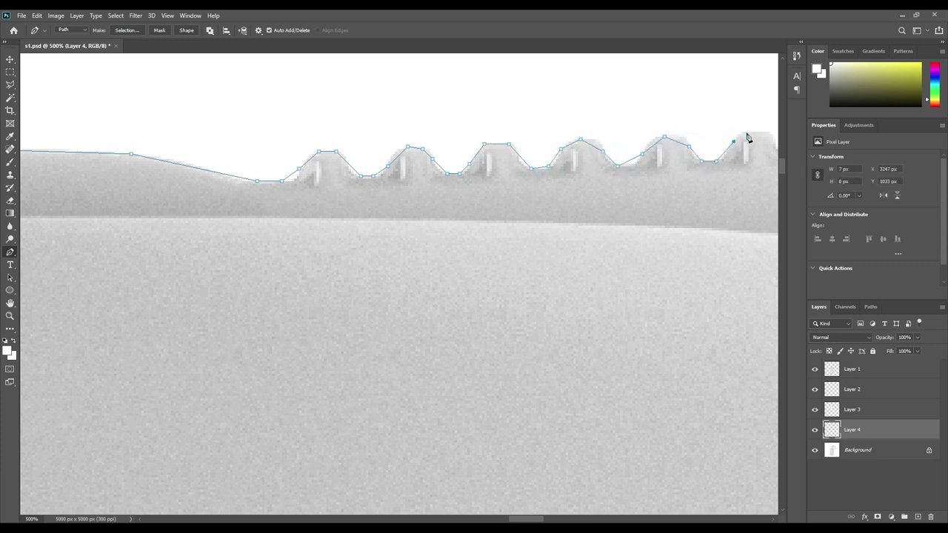
Trace the remaining teeth and the slope beyond them
drag(746, 140, 608, 141)
click(604, 133)
click(620, 150)
click(632, 159)
click(654, 152)
click(678, 130)
click(692, 131)
click(707, 143)
mouse_move(734, 158)
mouse_down()
mouse_move(597, 165)
mouse_move(452, 270)
mouse_move(431, 270)
mouse_up()
click(622, 156)
Trace the trigger's right end and close the outline at its left end
click(615, 229)
click(639, 250)
click(642, 334)
click(629, 364)
click(590, 393)
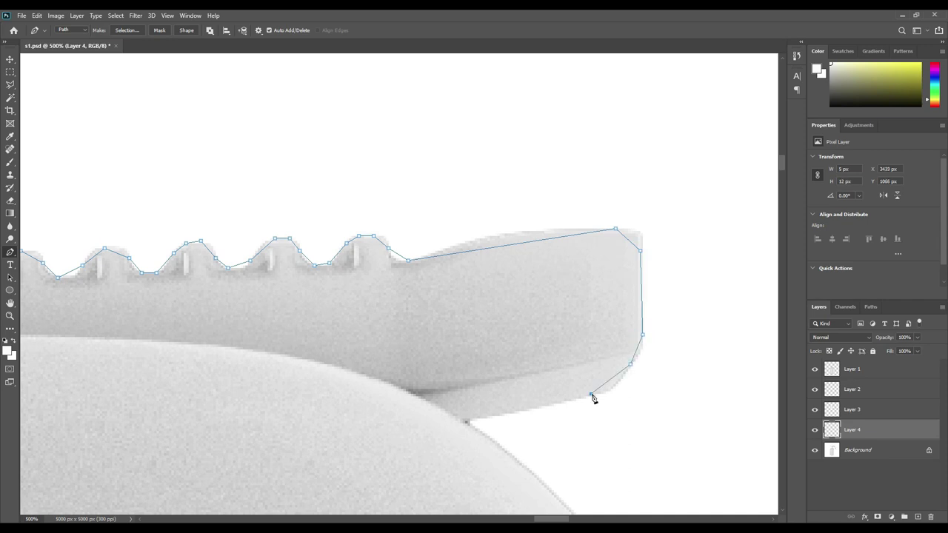
scroll(292, 374, left, 10)
click(97, 316)
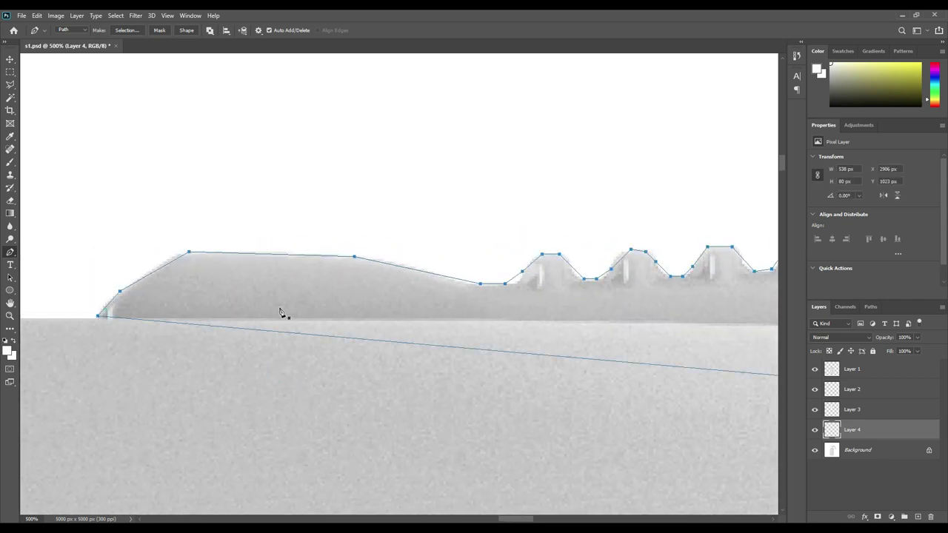
Add anchor points along the trigger outline's left slope and top edge
right_click(10, 256)
click(51, 280)
click(104, 305)
click(173, 254)
click(193, 251)
click(280, 252)
click(391, 262)
click(460, 281)
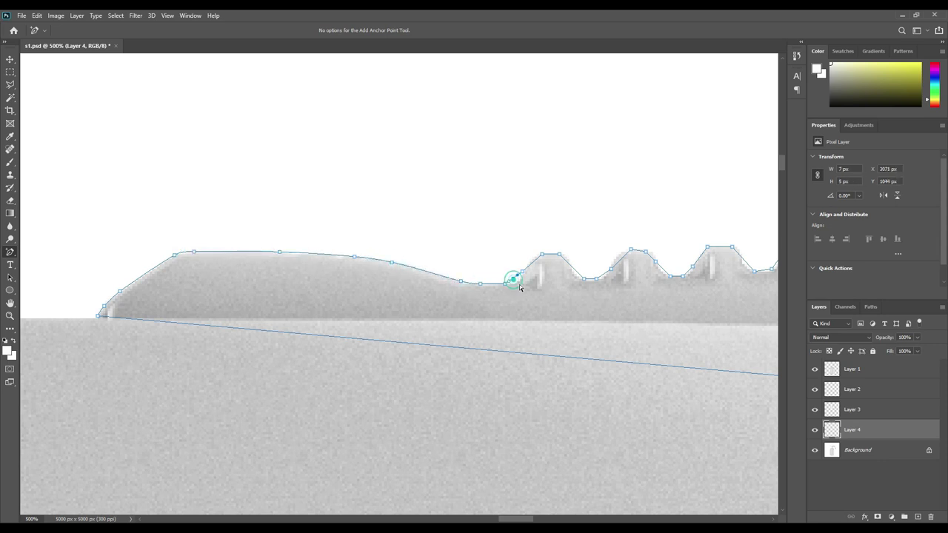
Fit the outline to the first and second teeth and the third tooth's slopes
click(532, 258)
click(566, 256)
click(575, 268)
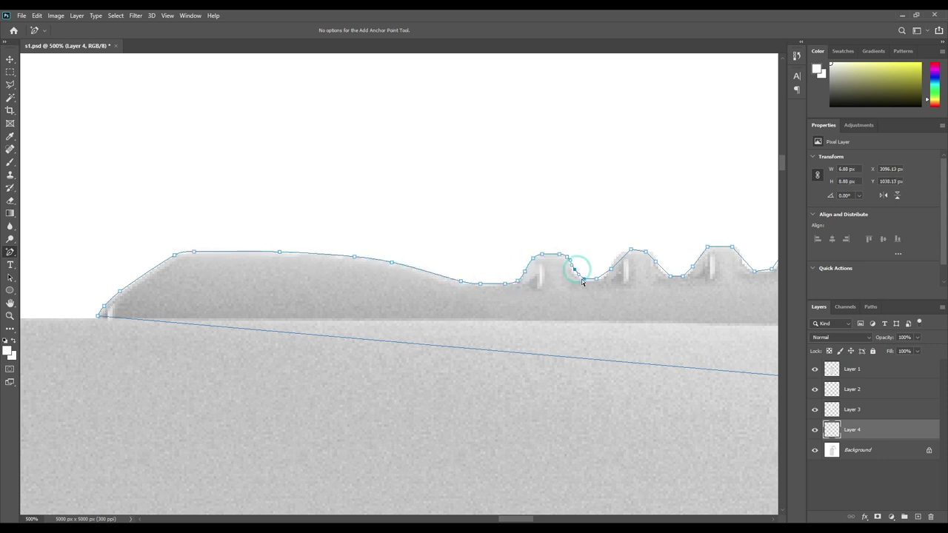
click(622, 257)
click(661, 272)
click(704, 257)
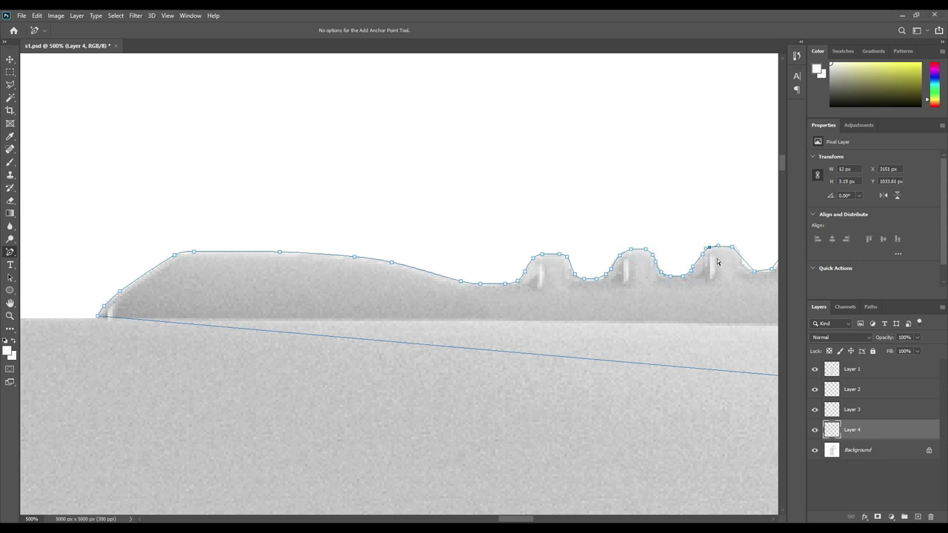
click(743, 263)
Finish fitting the third tooth's slopes and shape the outline around the fourth tooth
scroll(711, 296, right, 5)
click(585, 269)
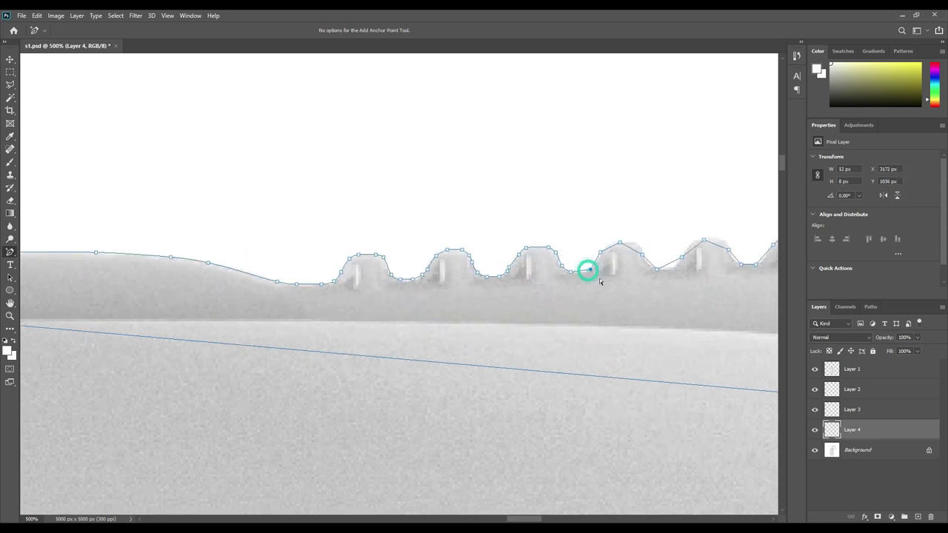
click(592, 263)
click(649, 265)
click(693, 242)
click(713, 242)
click(732, 257)
Add points on the remaining teeth's slopes and round the outline over their tops
scroll(754, 273, right, 6)
click(634, 247)
click(654, 264)
click(692, 240)
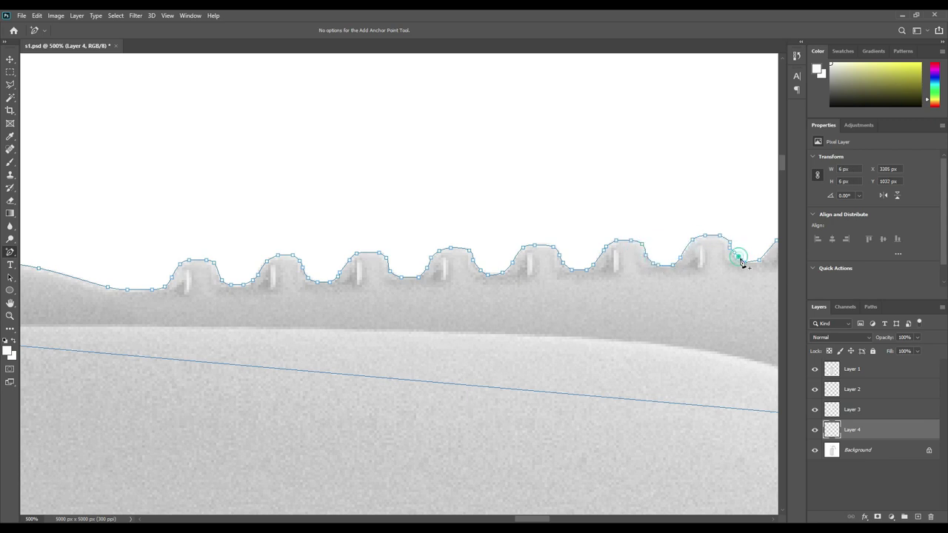
scroll(741, 263, right, 4)
click(638, 241)
click(651, 230)
click(660, 230)
click(681, 232)
Add points along the trigger's tip and right end, and curve the bottom edge along the underside
drag(723, 285, 527, 310)
click(529, 271)
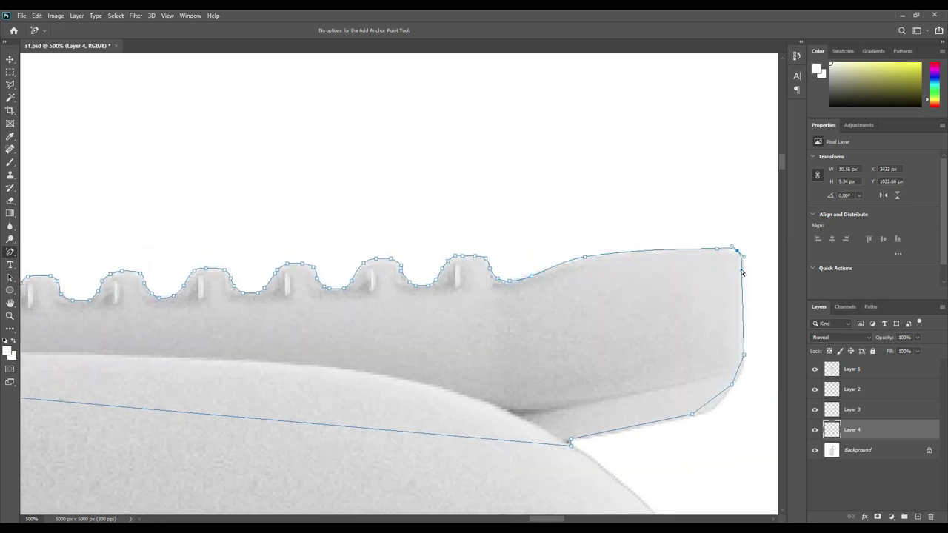
click(743, 366)
click(713, 400)
click(635, 430)
drag(288, 420, 207, 387)
drag(94, 397, 323, 377)
key(ctrl+minus)
key(ctrl+minus)
key(ctrl+minus)
key(ctrl+minus)
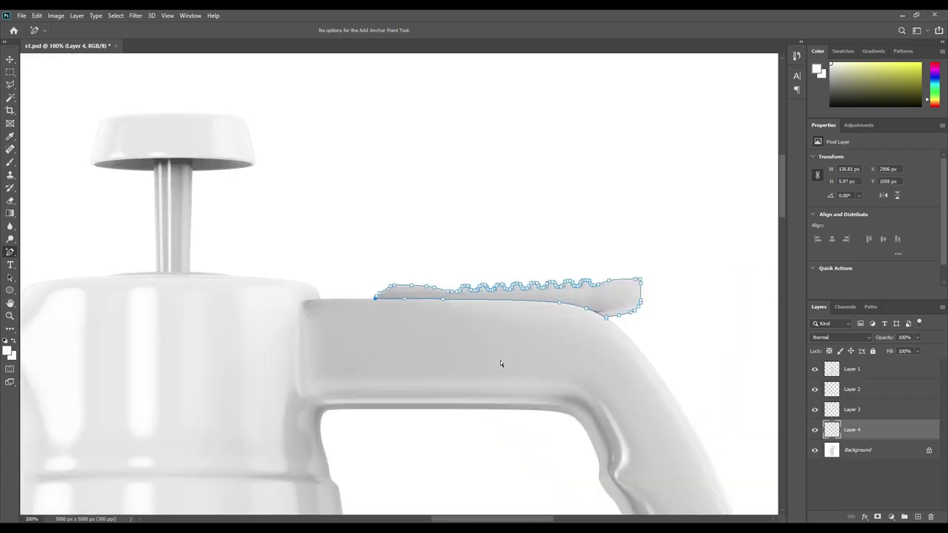
Turn the trigger path into a 0-feather selection and copy it from Background onto Layer 5
right_click(608, 299)
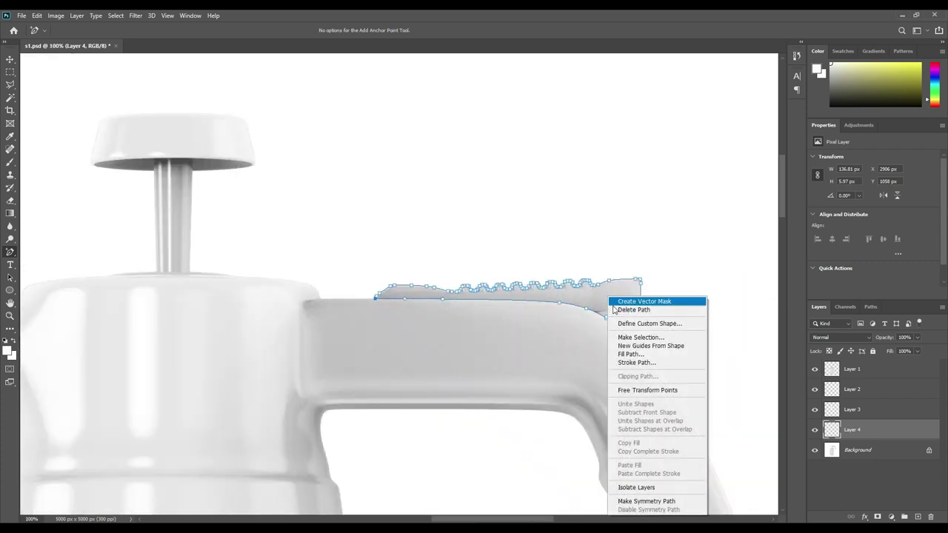
click(635, 337)
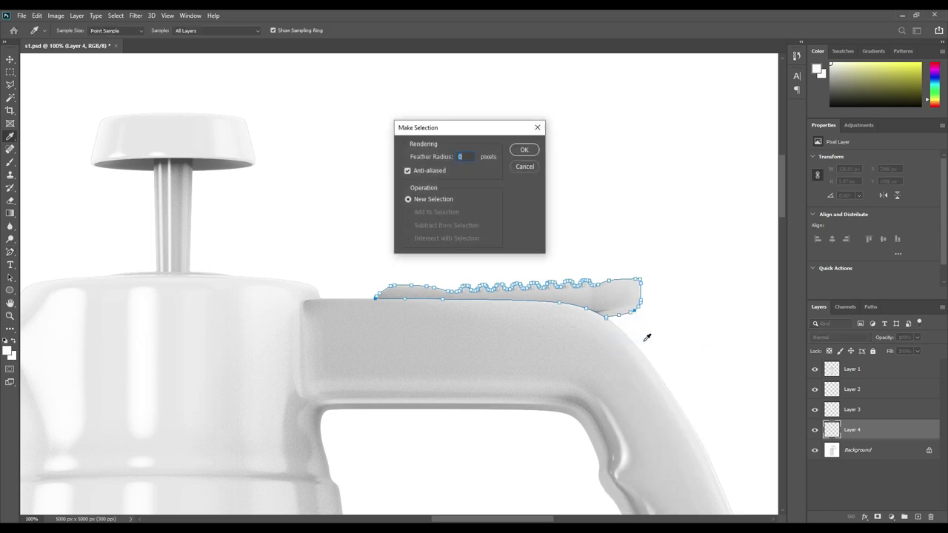
click(519, 151)
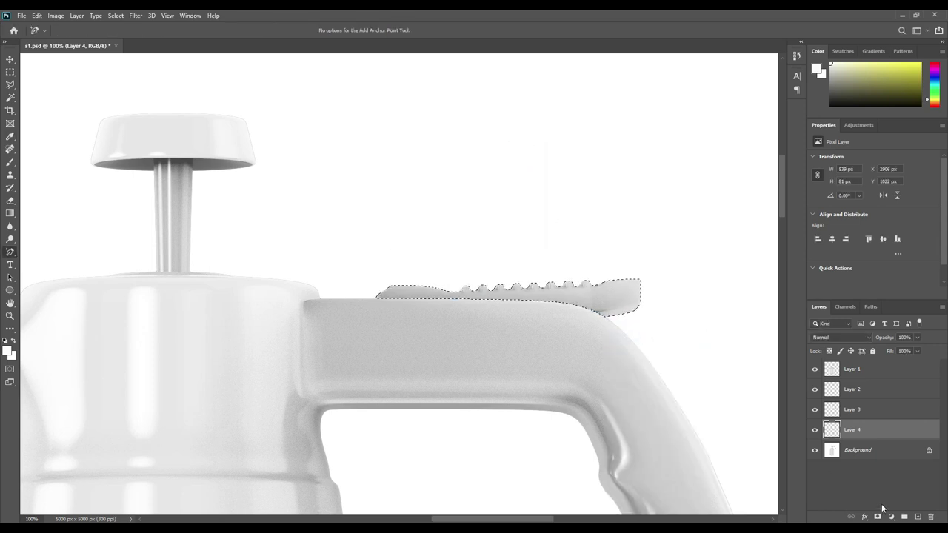
click(861, 451)
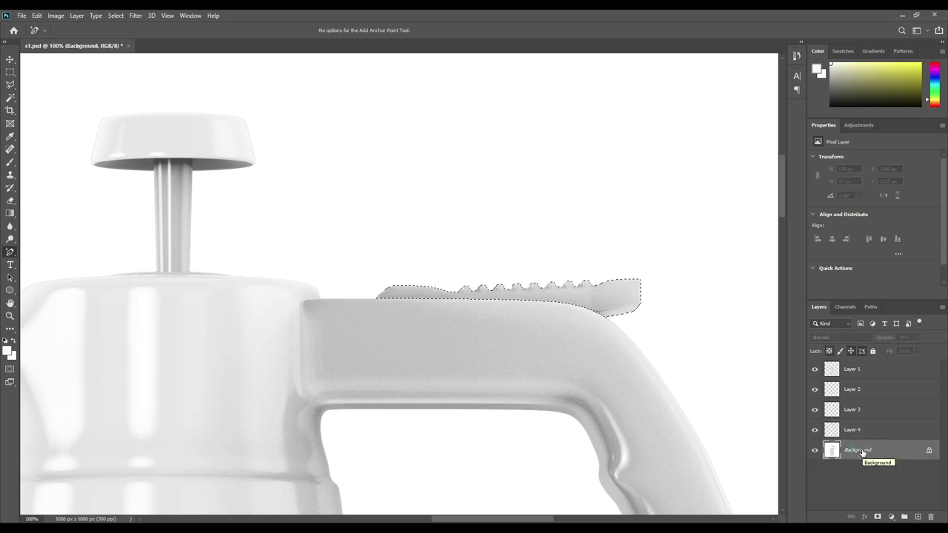
key(ctrl+j)
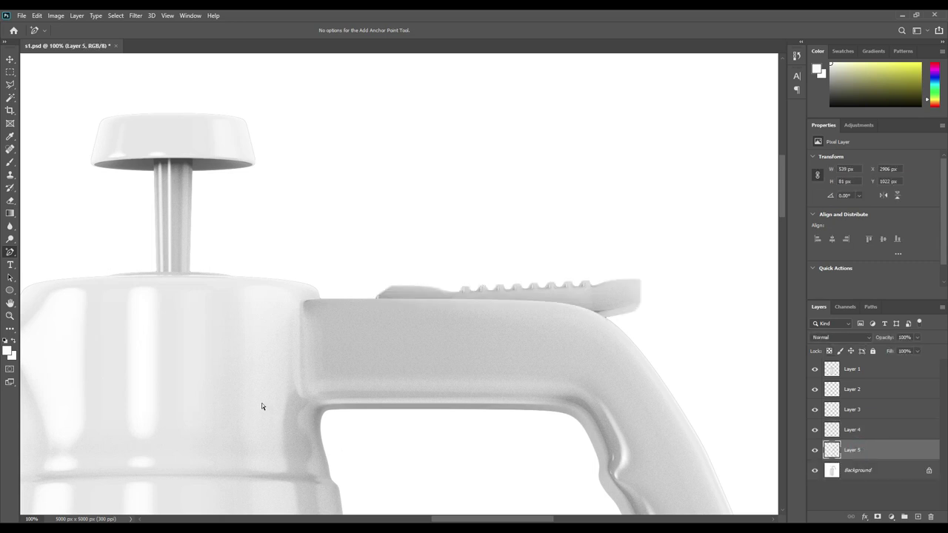
mouse_move(119, 341)
mouse_down()
mouse_move(484, 338)
mouse_move(442, 346)
mouse_up()
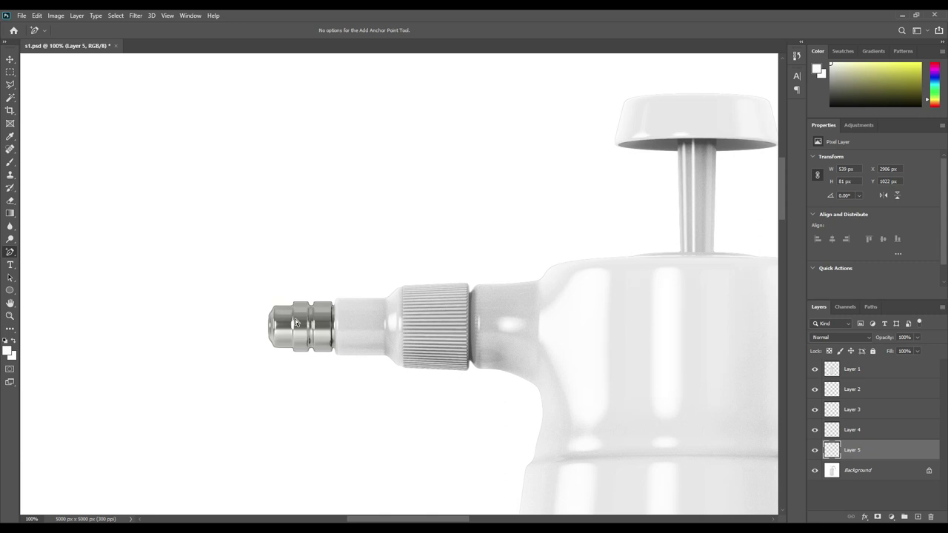
Trace a closed Pen path around the chrome nozzle tip, including the groove on top
scroll(307, 324, up, 2)
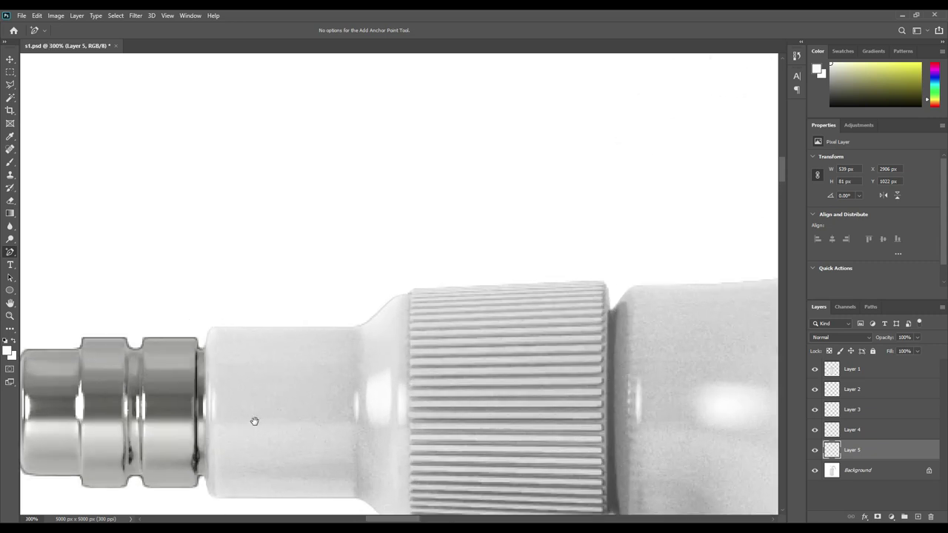
right_click(10, 253)
click(38, 252)
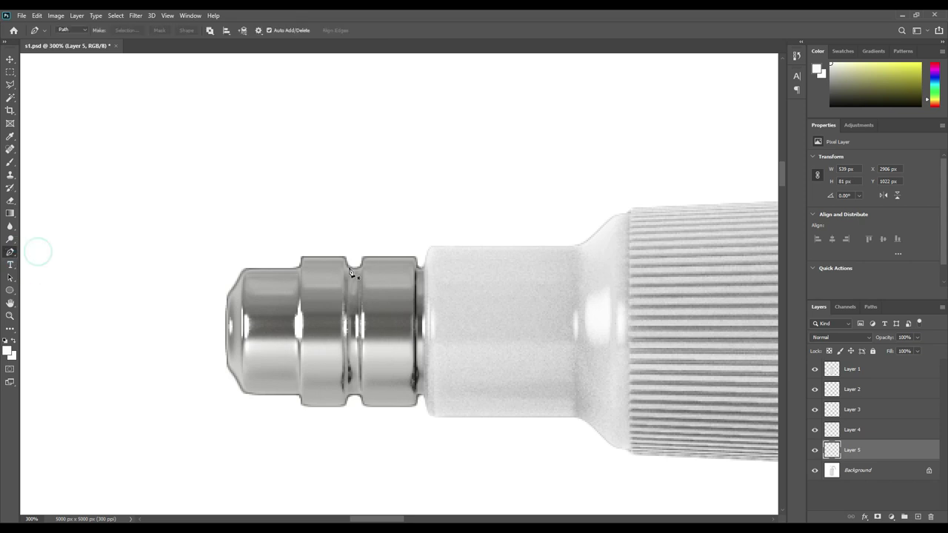
click(423, 267)
click(420, 396)
click(412, 404)
click(370, 406)
click(356, 398)
click(337, 405)
click(306, 405)
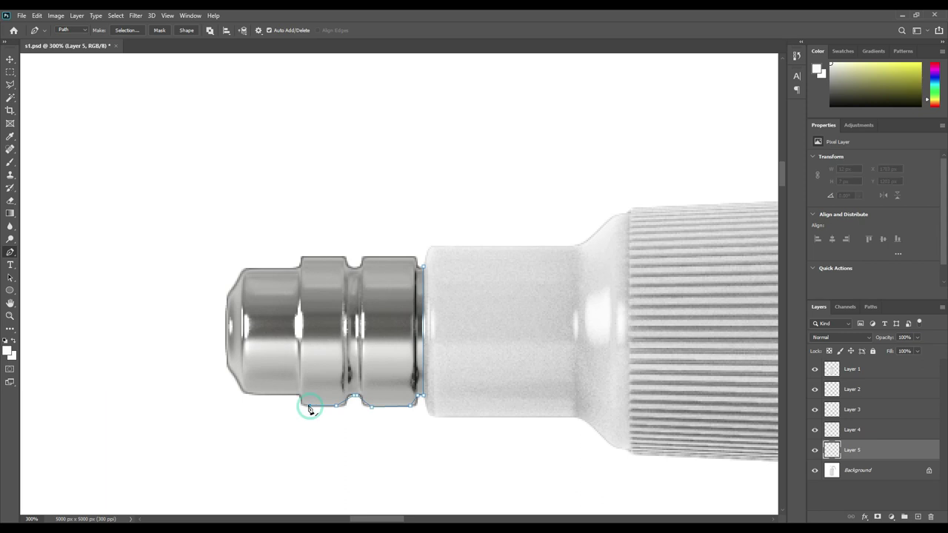
click(297, 396)
click(226, 356)
click(225, 305)
click(254, 267)
click(301, 259)
click(311, 256)
click(342, 257)
click(349, 264)
click(357, 264)
click(365, 257)
click(407, 257)
click(417, 263)
Add anchor points to fit the outline into the top groove and along the left edge
right_click(11, 252)
click(52, 283)
key(ctrl+plus)
key(ctrl+plus)
key(ctrl+plus)
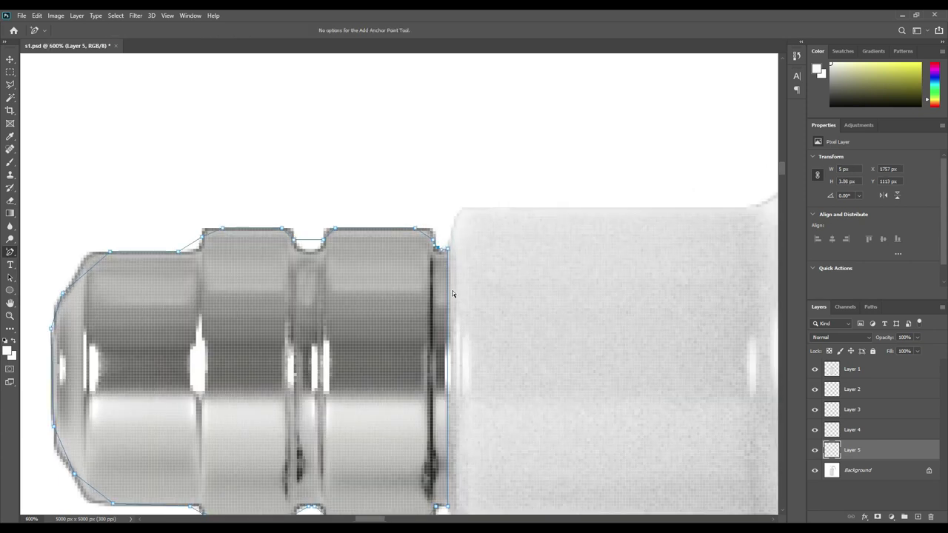
drag(434, 240, 434, 233)
drag(308, 240, 289, 233)
drag(213, 235, 196, 250)
drag(86, 271, 87, 253)
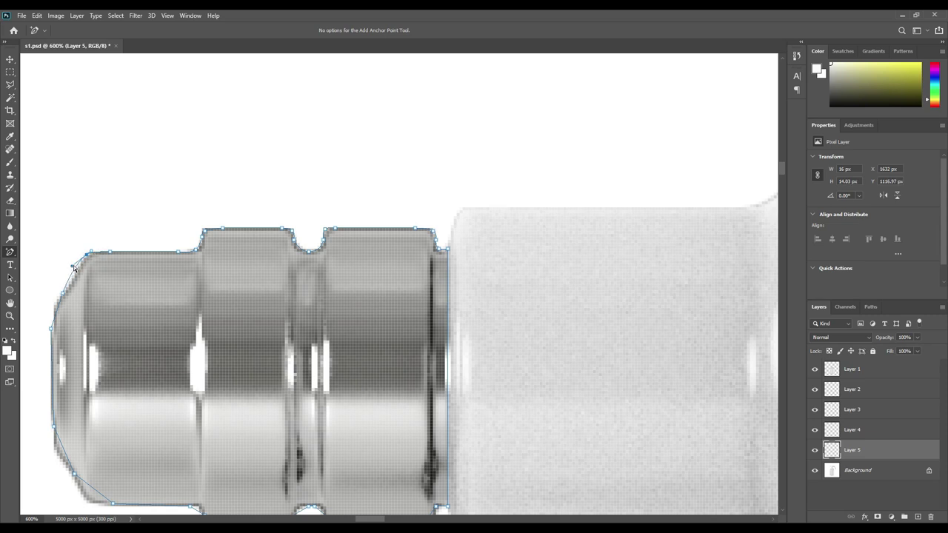
drag(68, 287, 71, 280)
drag(52, 327, 51, 329)
Refine the outline's lower-left corner, bottom edge and right side to hug the tip
drag(53, 420, 51, 419)
click(57, 451)
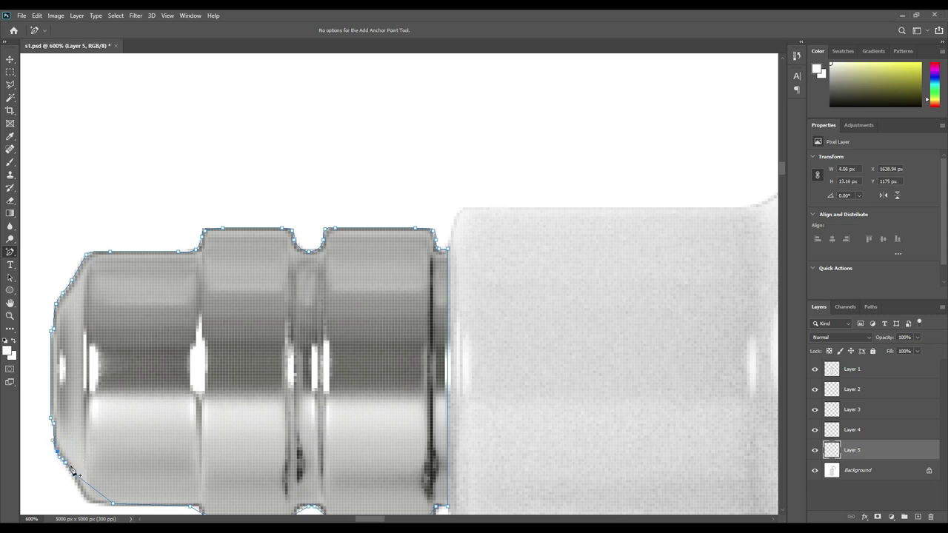
click(78, 491)
click(113, 503)
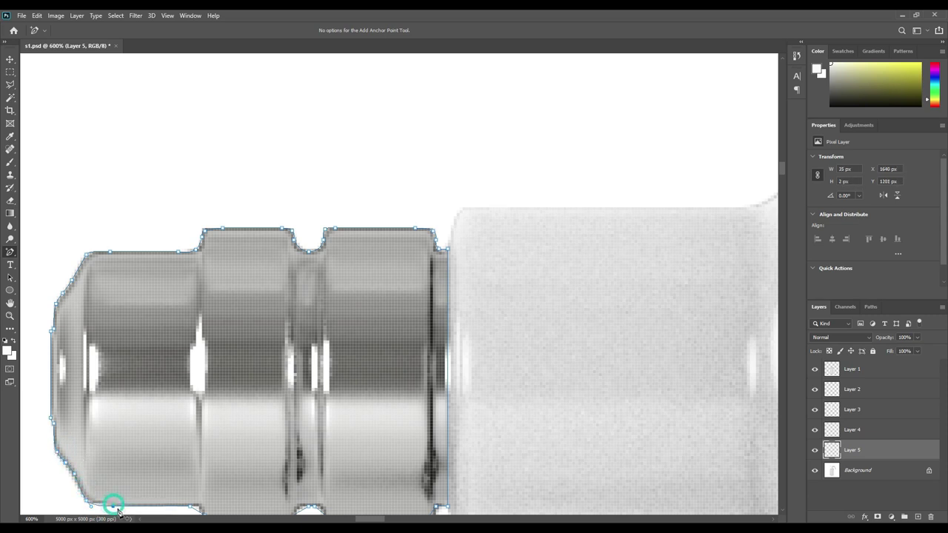
scroll(117, 511, down, 3)
drag(205, 436, 324, 444)
click(287, 448)
drag(421, 448, 429, 445)
click(447, 290)
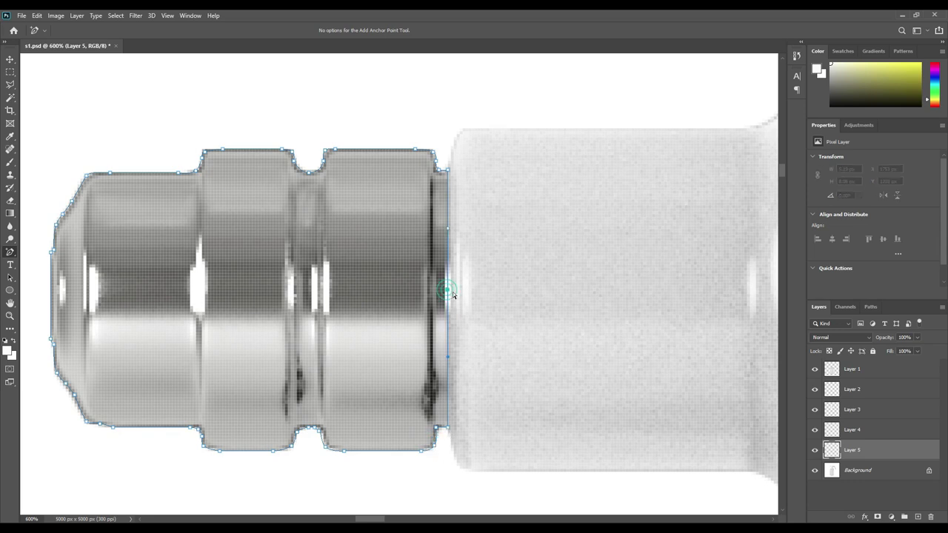
key(ctrl+minus)
key(ctrl+minus)
key(ctrl+minus)
key(ctrl+minus)
key(ctrl+minus)
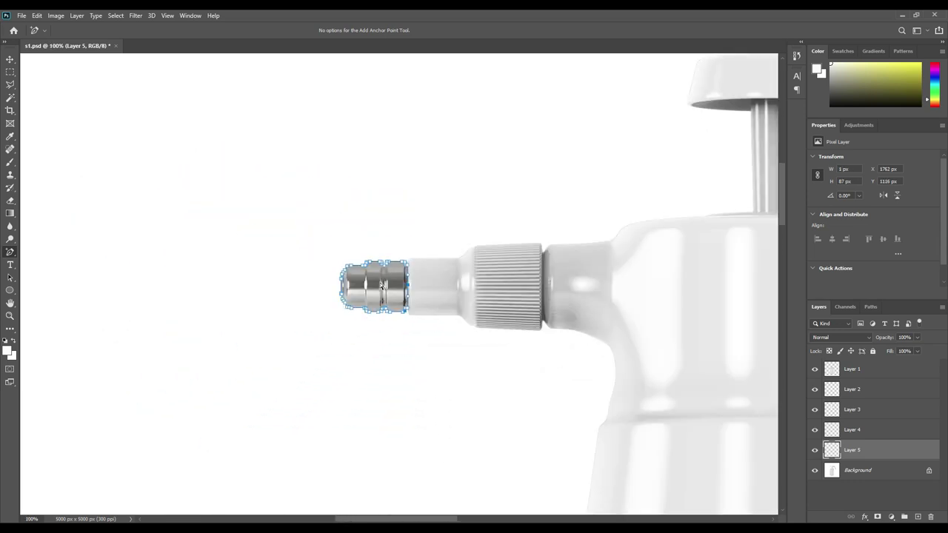
Convert the nozzle path to a 0-feather selection and copy it from Background onto Layer 6
right_click(379, 283)
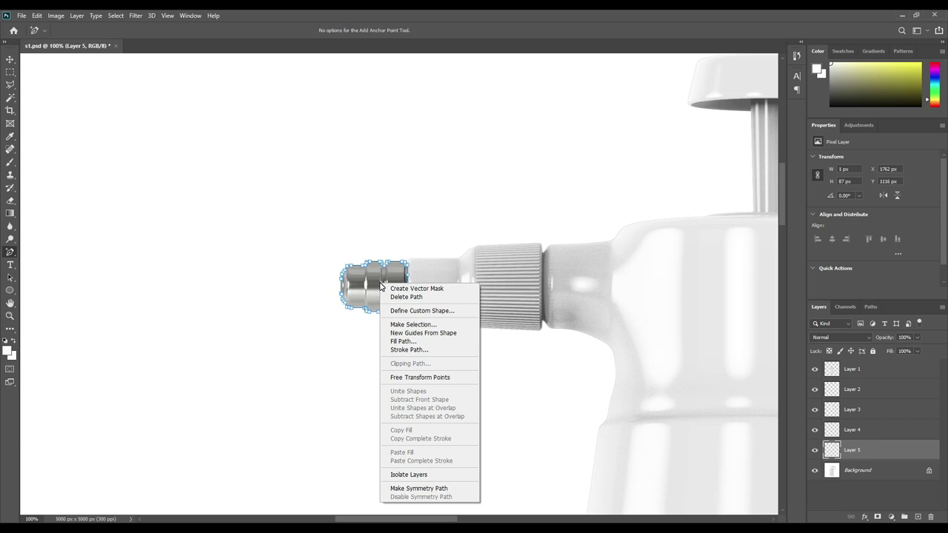
click(412, 324)
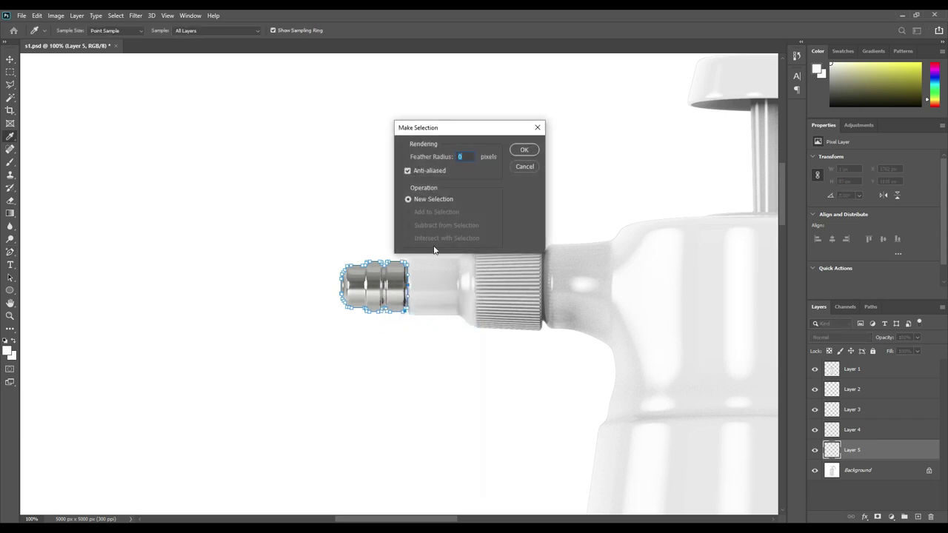
click(524, 151)
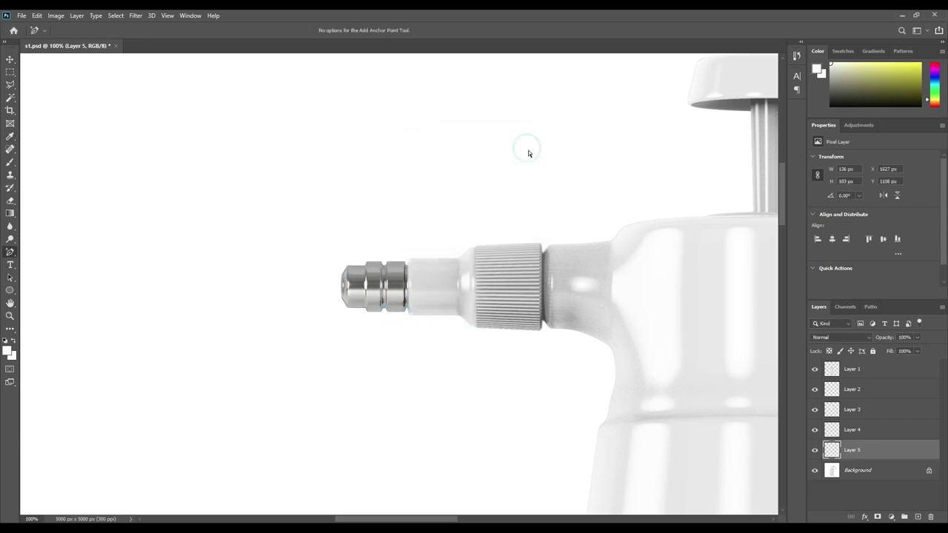
click(851, 473)
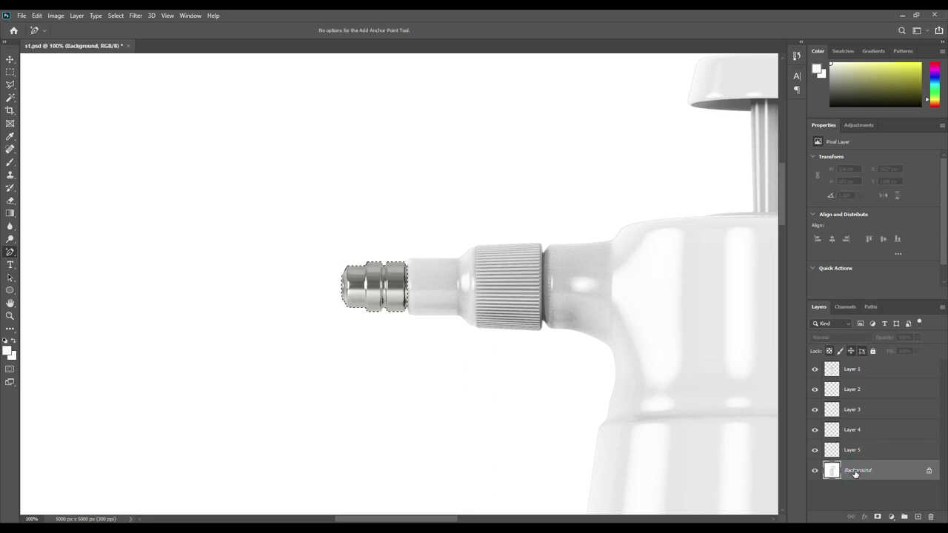
key(ctrl+j)
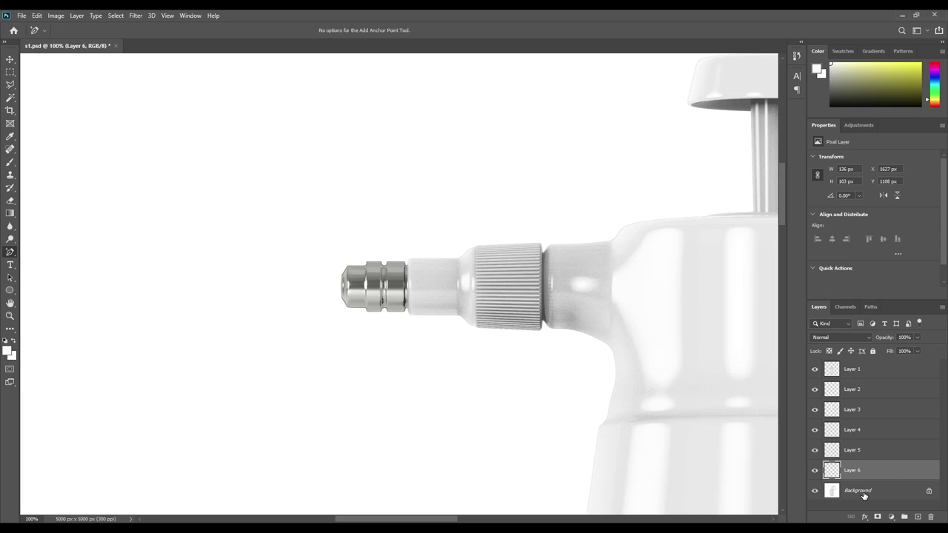
Fit the bottle in the window, hide the Background, and toggle Layers 6, 5 and 4
key(ctrl+0)
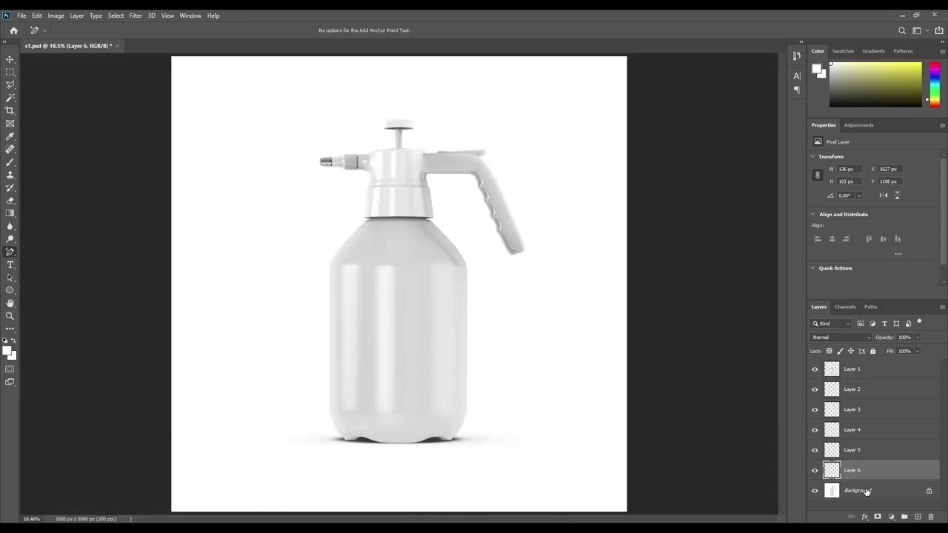
click(814, 492)
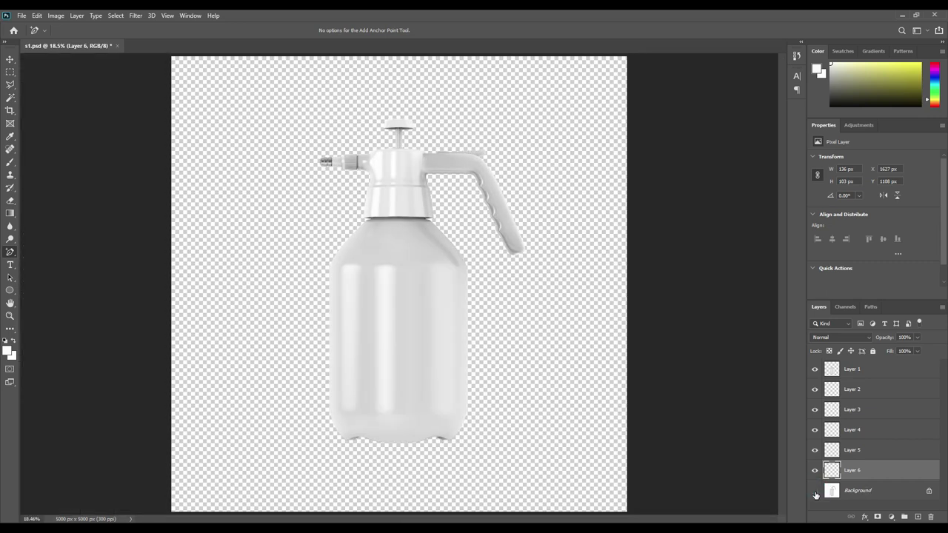
click(815, 469)
click(814, 470)
click(815, 450)
click(814, 449)
click(814, 435)
click(814, 435)
Toggle Layers 3, 2 and 1 to check their parts, then select Layers 1–6
click(814, 412)
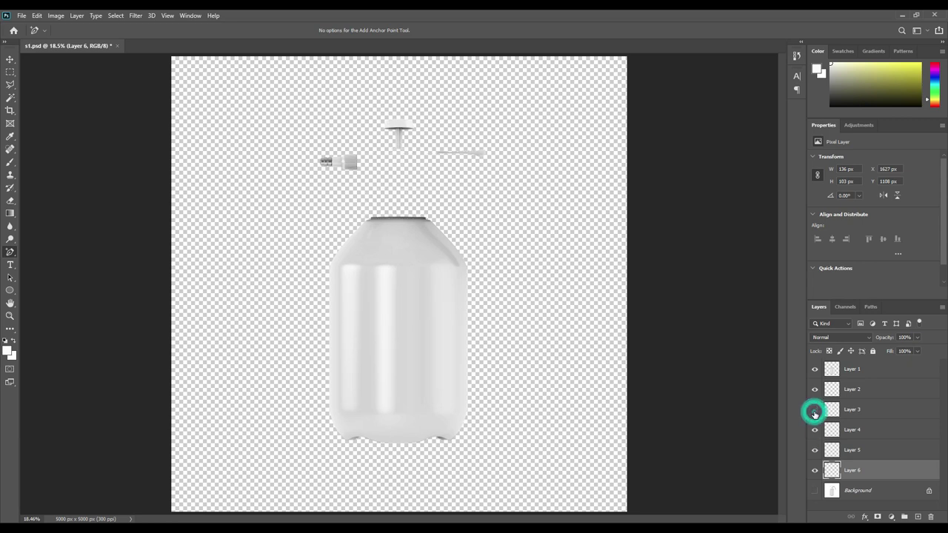
click(814, 412)
click(815, 390)
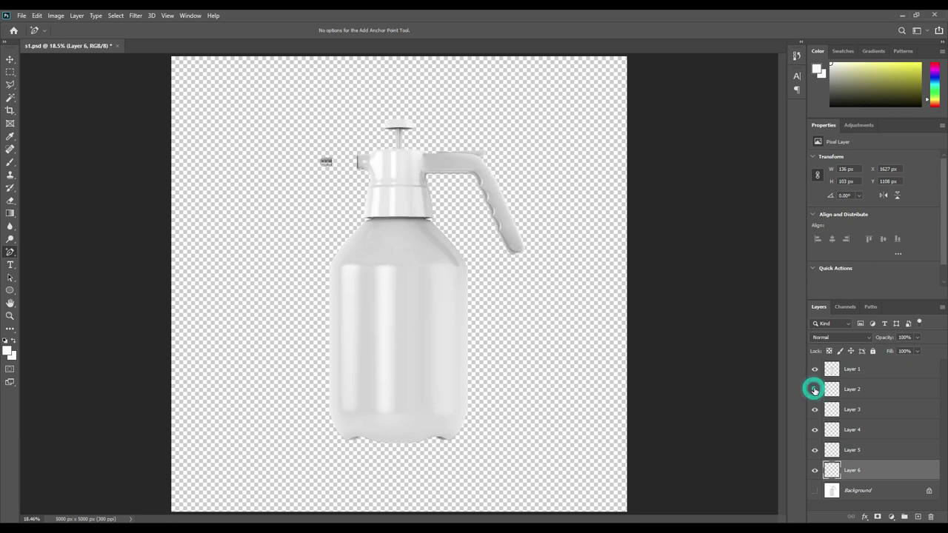
click(814, 390)
click(814, 370)
click(815, 370)
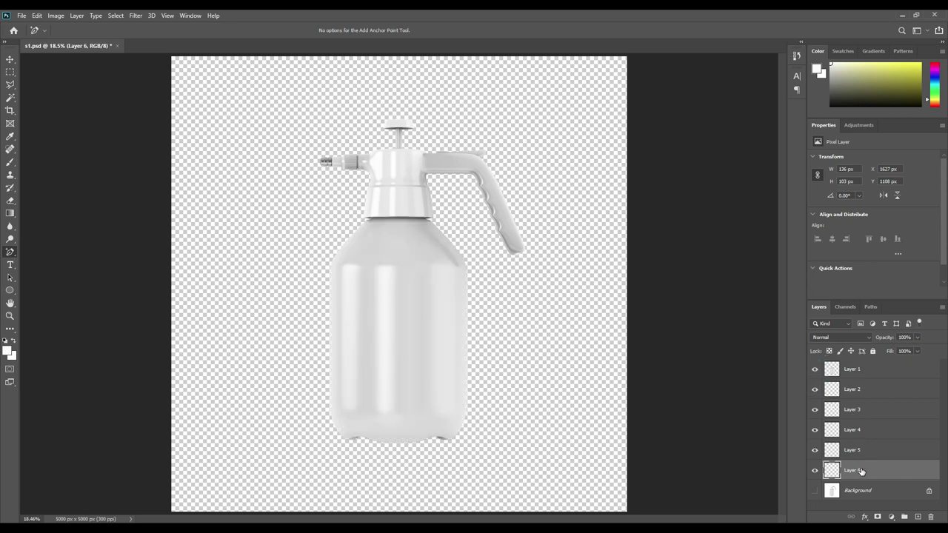
shift+click(867, 370)
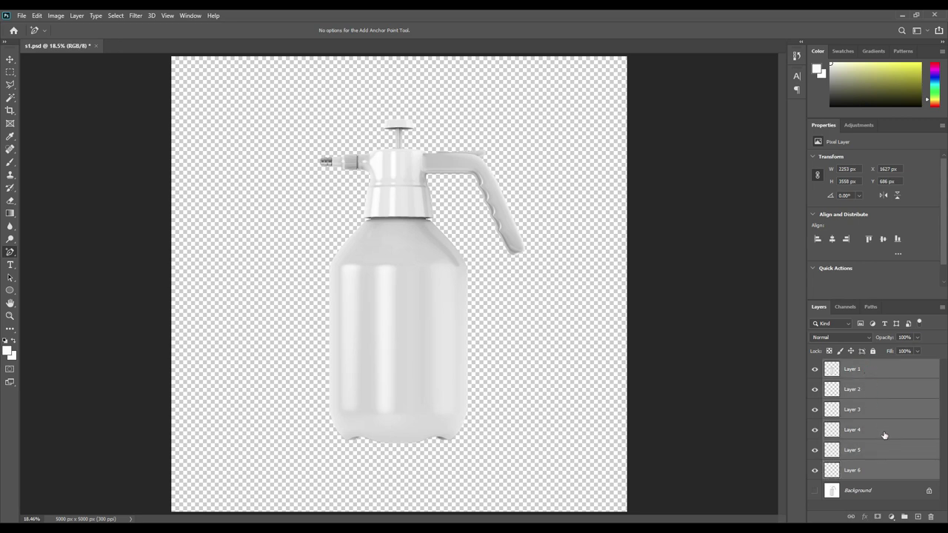
Group the six part layers into a group named Object ID and show the Background
drag(880, 431, 903, 511)
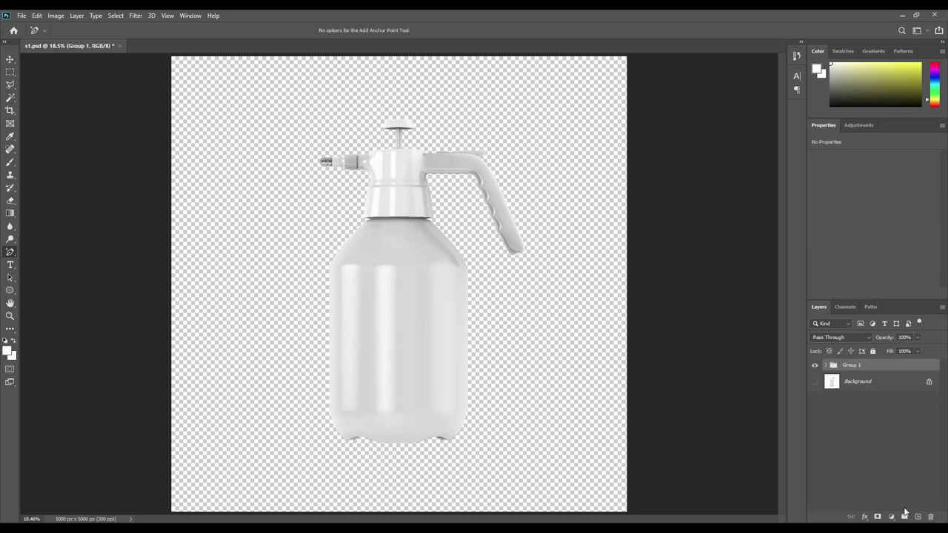
double_click(850, 365)
text(o)
key(Return)
click(815, 381)
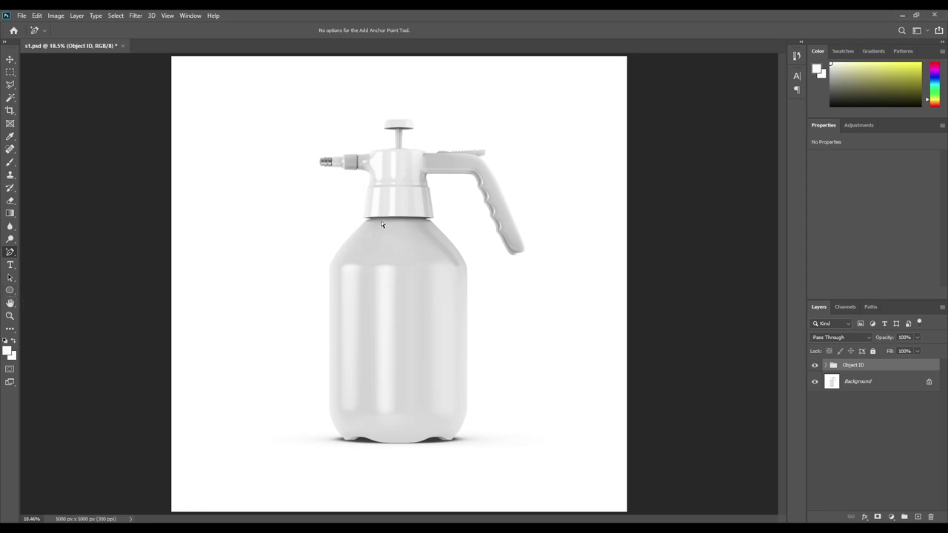
Expand Object ID, hide the Background, and load Layer 1's bottle body outline as a selection
click(826, 366)
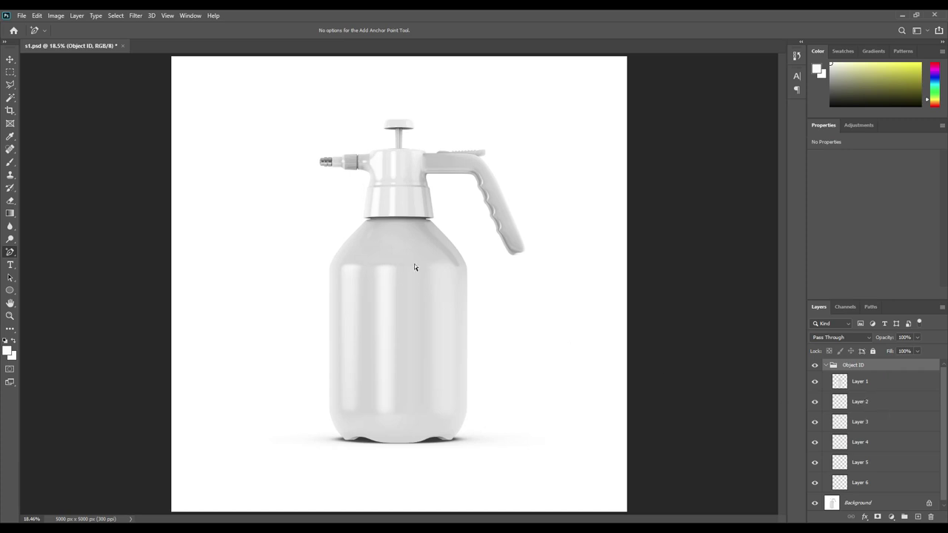
click(816, 383)
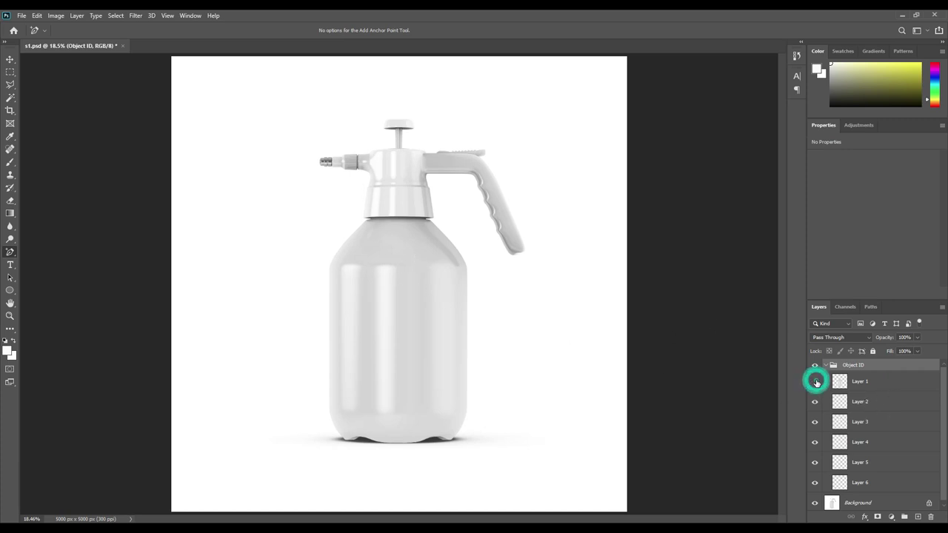
click(816, 381)
scroll(871, 453, down, 1)
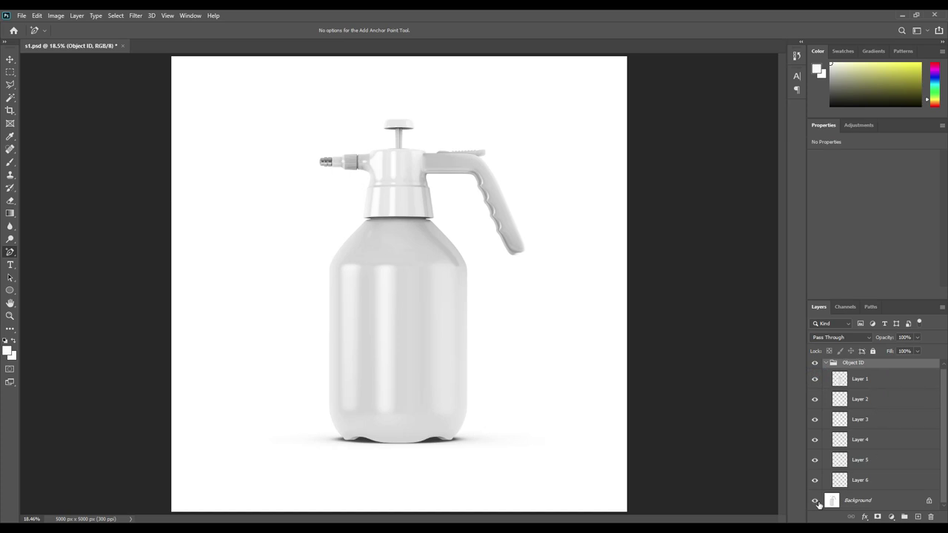
click(814, 501)
click(815, 379)
click(815, 379)
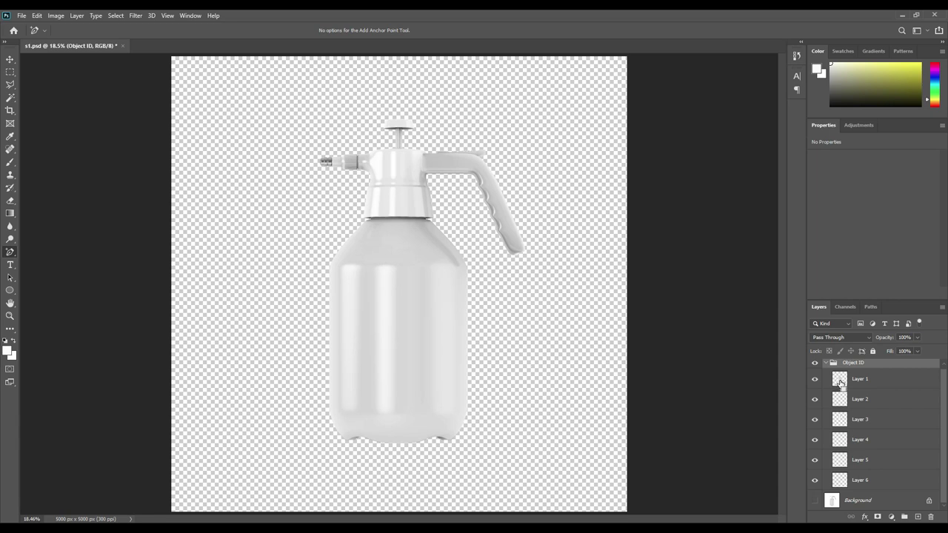
ctrl+click(840, 380)
Add a red fd0000 Solid Color fill layer above the Background, masked to the bottle body
click(825, 363)
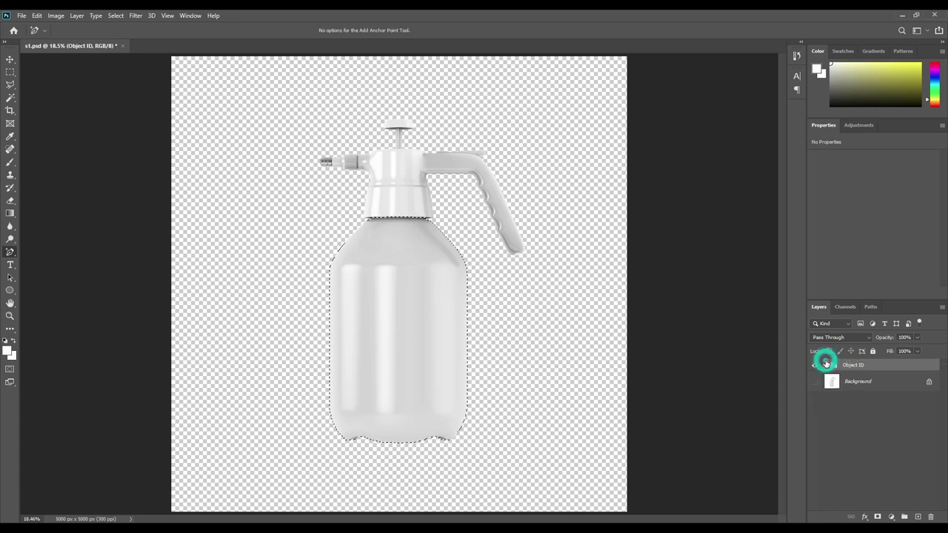
click(858, 384)
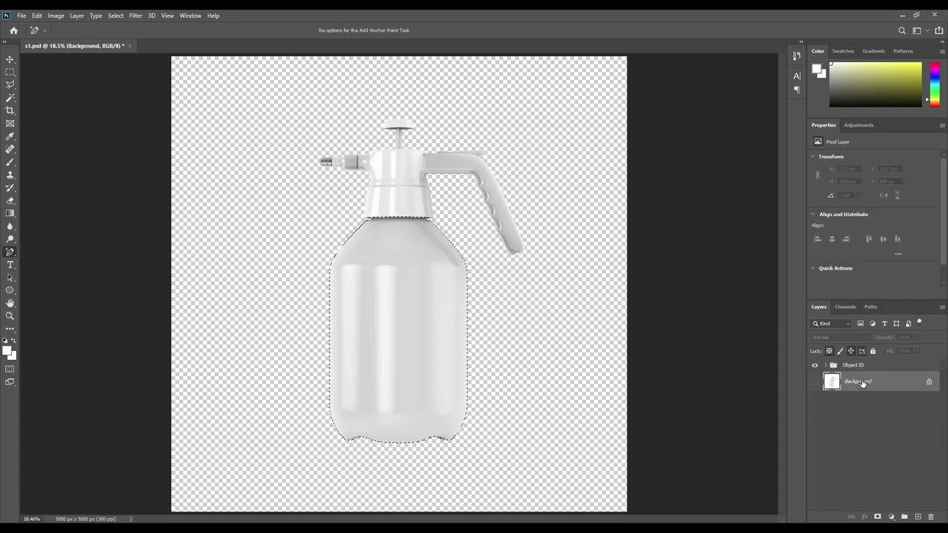
click(891, 516)
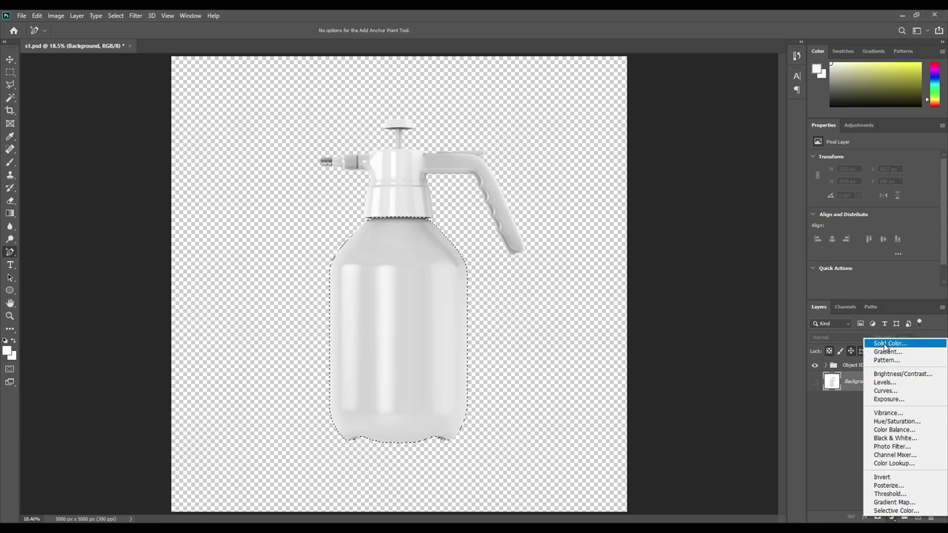
click(888, 345)
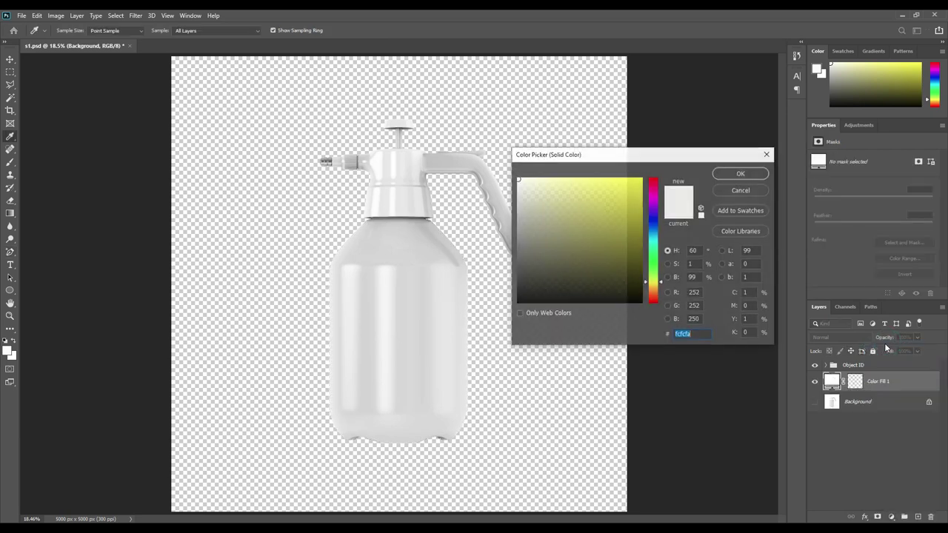
drag(536, 208, 644, 176)
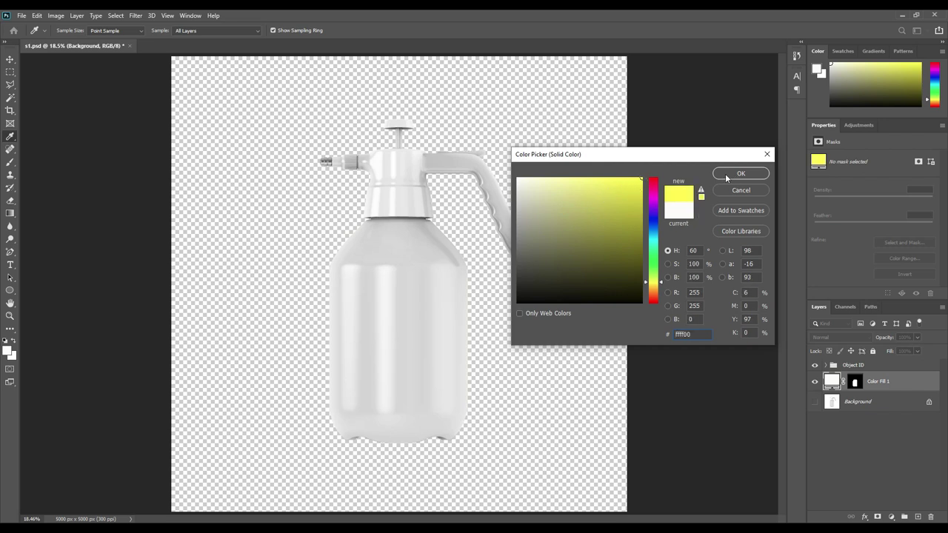
drag(622, 194, 643, 178)
click(653, 179)
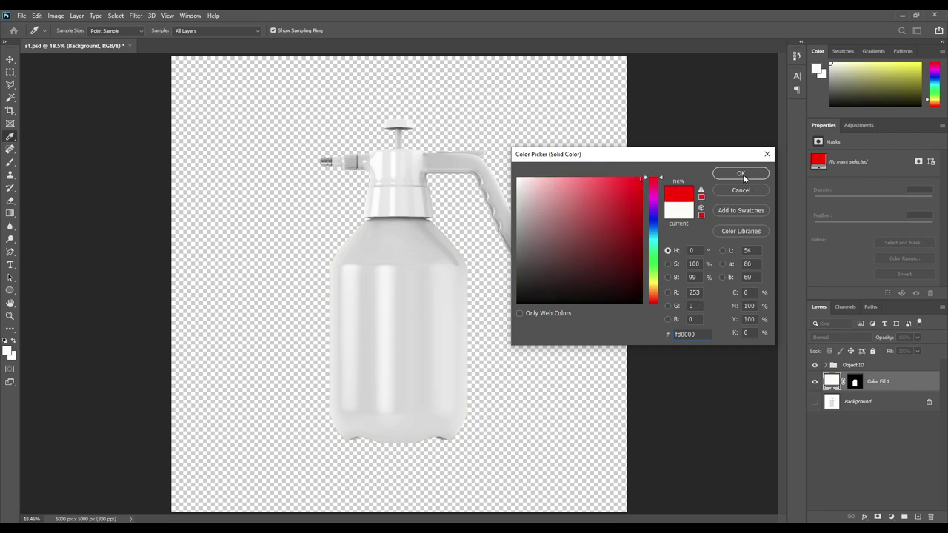
click(741, 173)
click(885, 384)
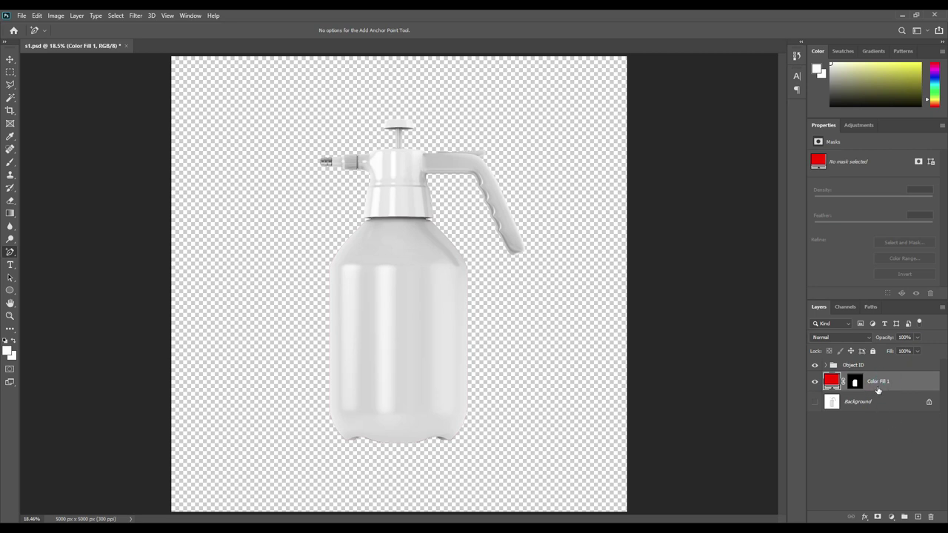
click(884, 384)
click(865, 366)
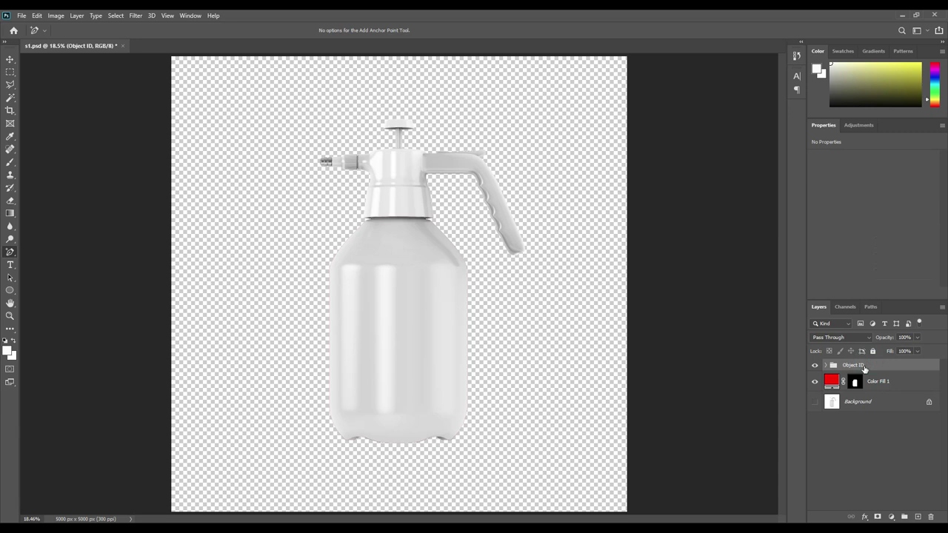
Hide Object ID, show the Background, and load Layer 2's nozzle connector outline
click(815, 366)
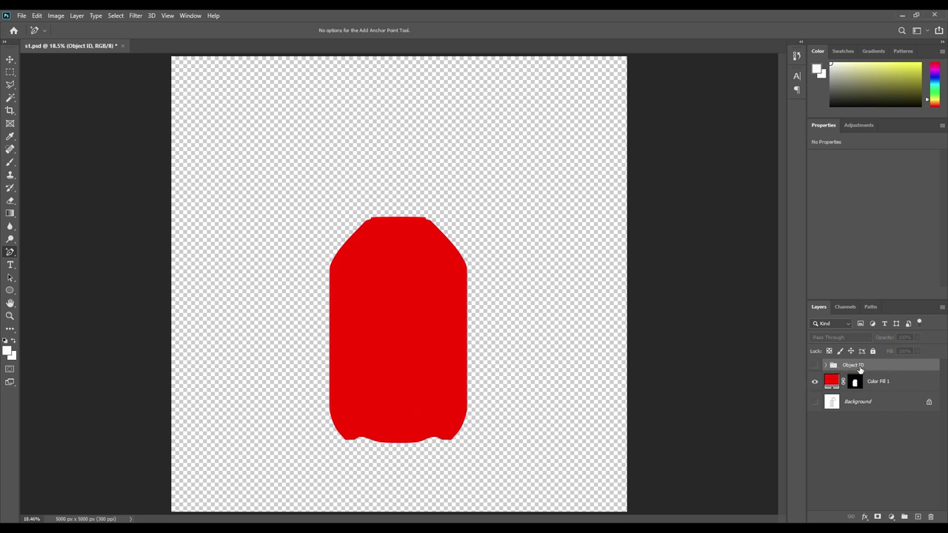
click(814, 401)
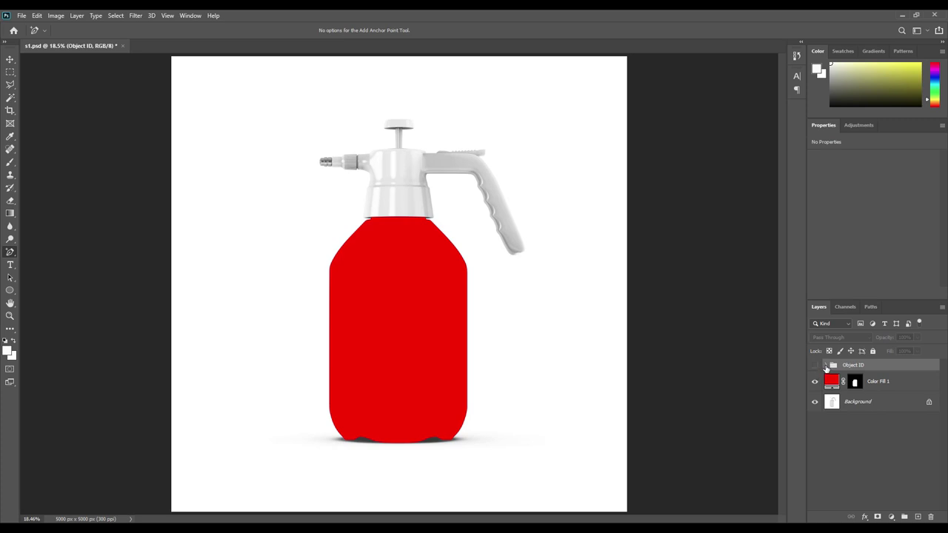
click(825, 366)
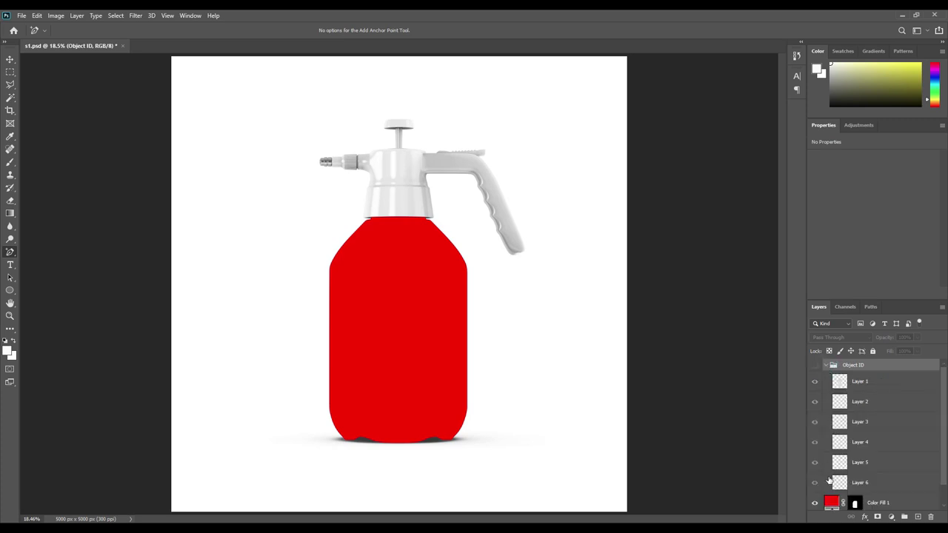
ctrl+click(839, 401)
Add Color Fill 2 above Color Fill 1 using the bottle's sampled red fd0000
scroll(880, 485, down, 1)
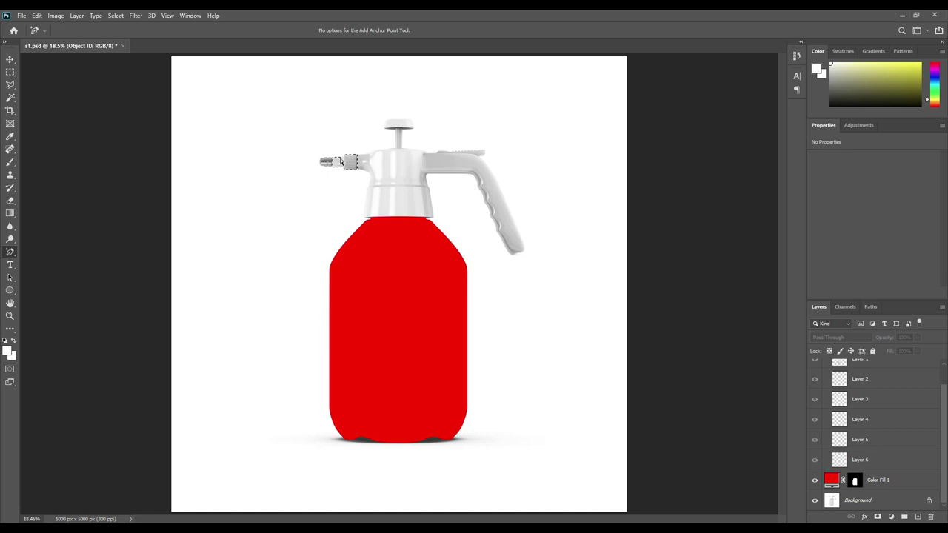
click(885, 481)
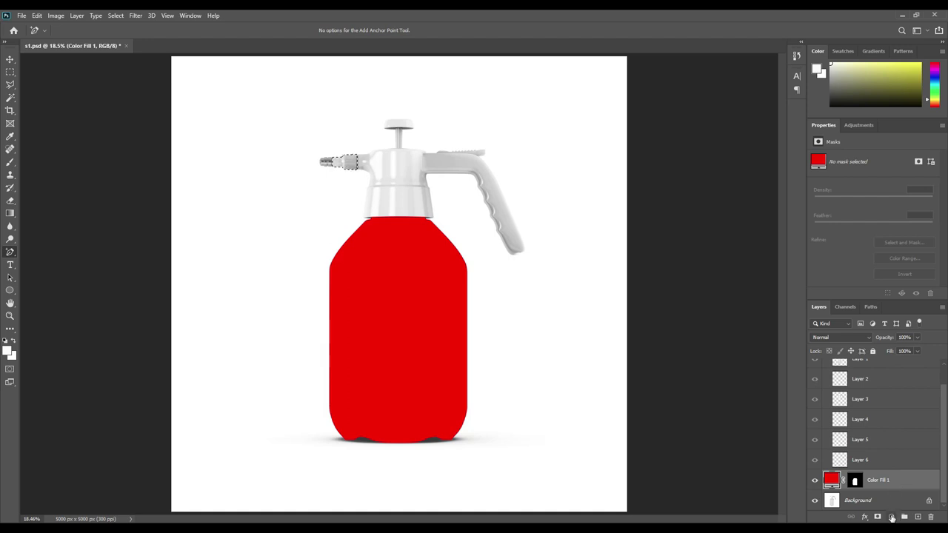
click(891, 516)
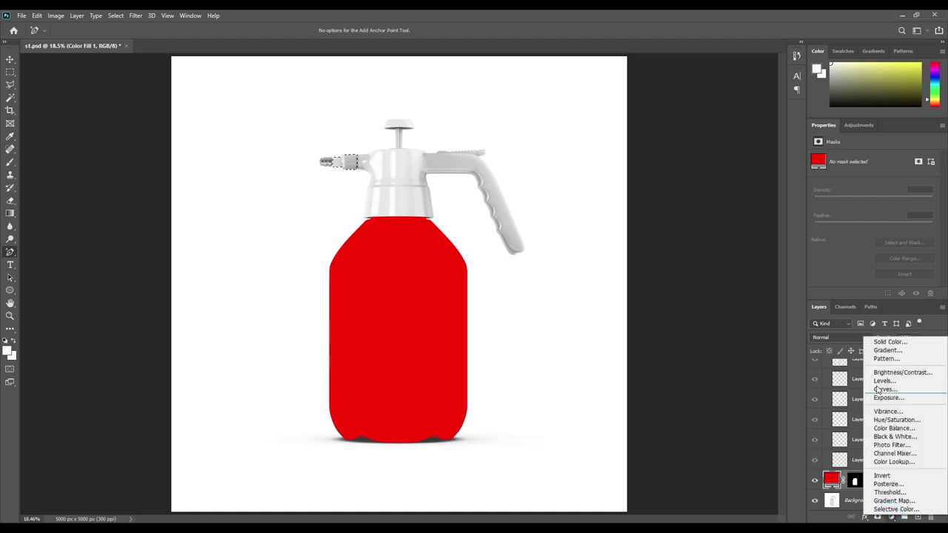
click(887, 342)
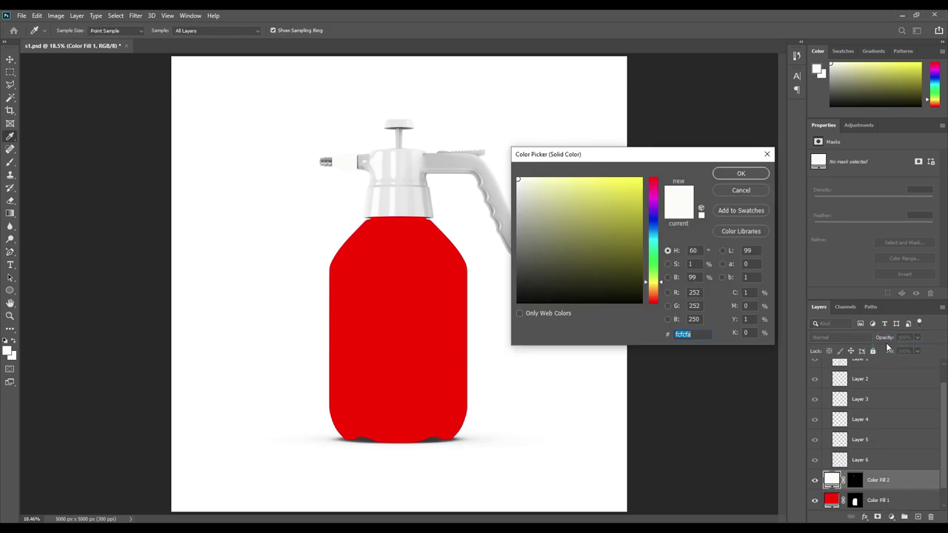
click(419, 283)
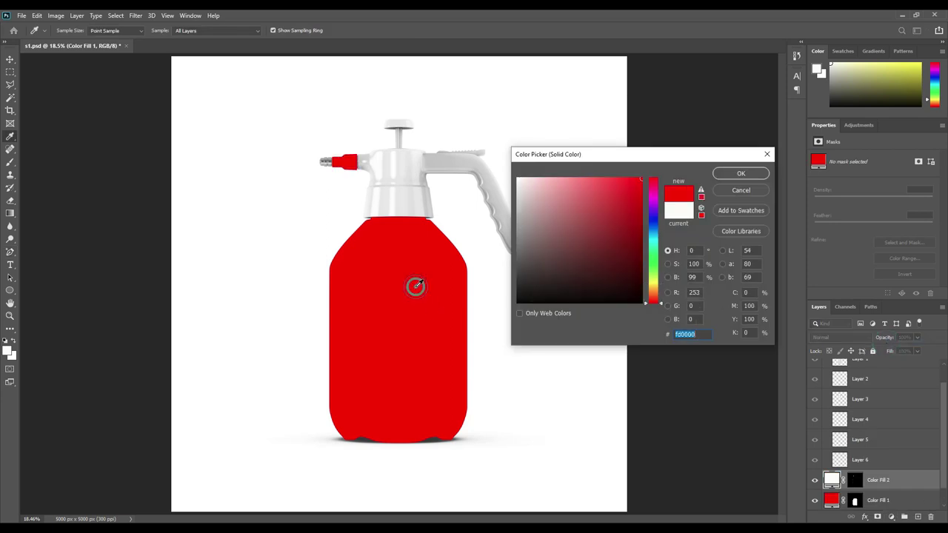
click(738, 175)
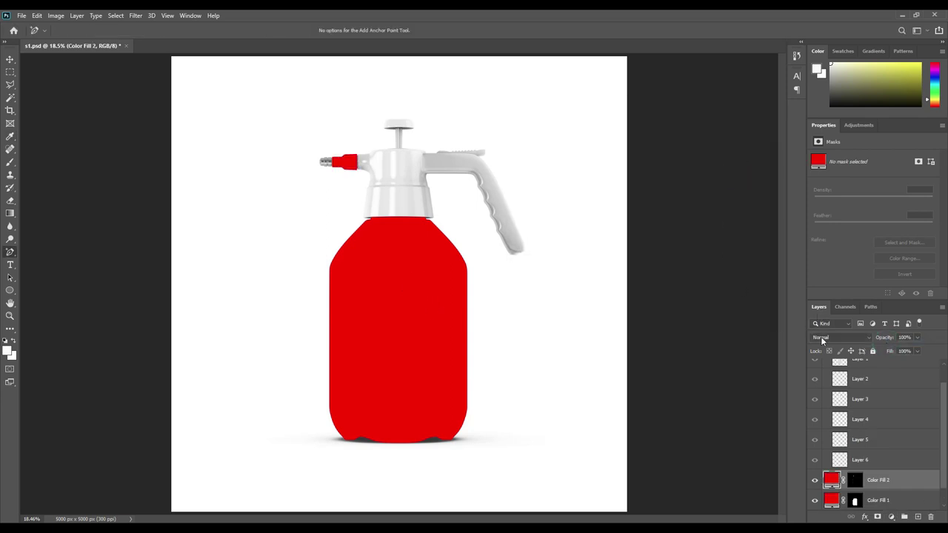
scroll(858, 421, up, 1)
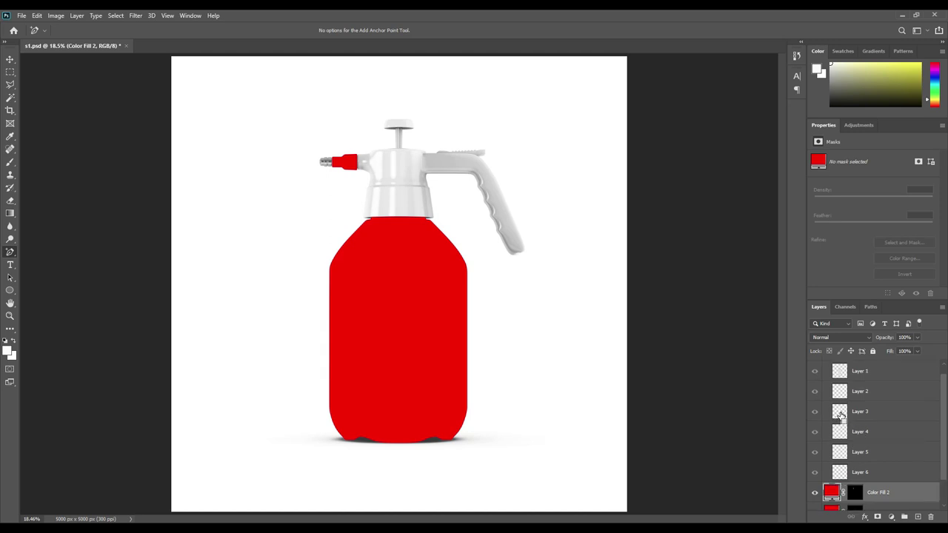
Fill the cap and handle selection with a black 000000 Solid Color layer
ctrl+click(839, 413)
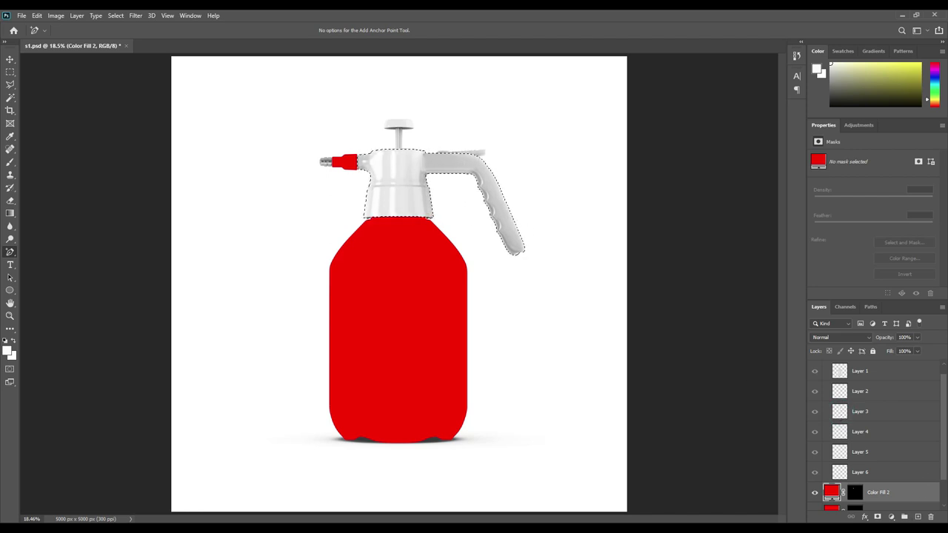
click(890, 517)
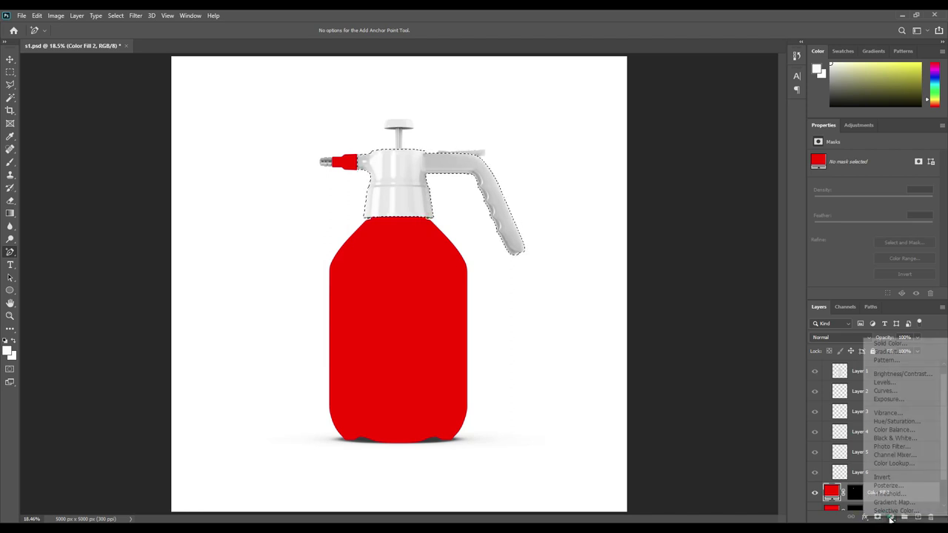
click(885, 344)
drag(601, 244, 518, 303)
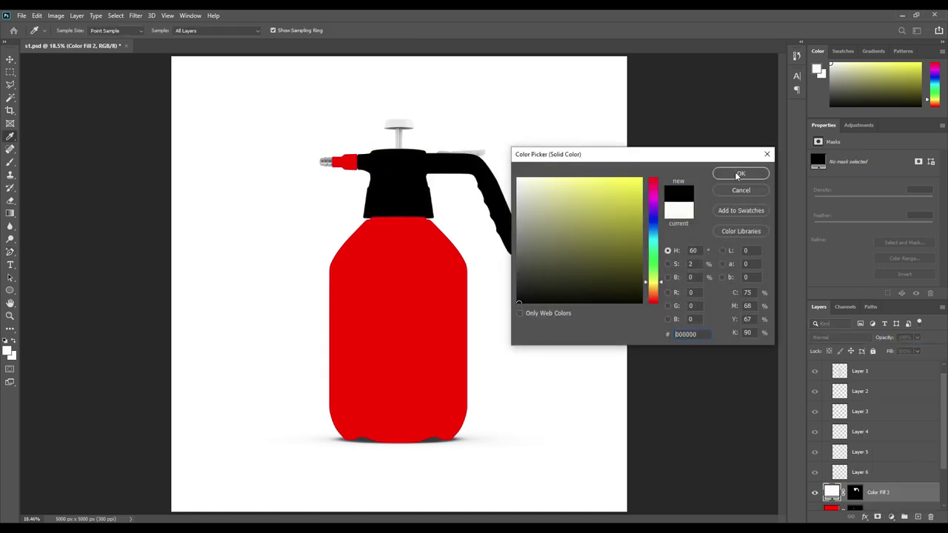
click(737, 173)
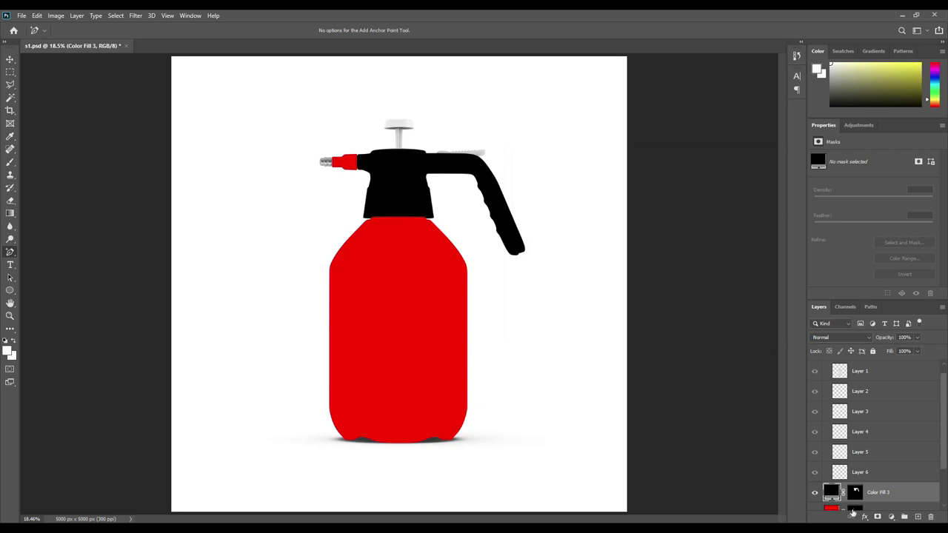
ctrl+click(838, 433)
Add a red Solid Color fill layer for the plunger top
click(890, 517)
click(865, 345)
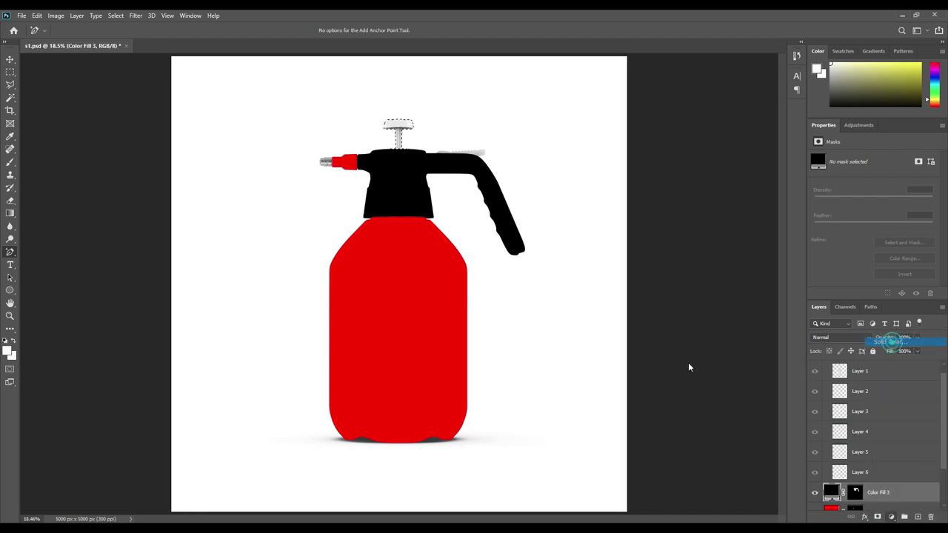
click(739, 174)
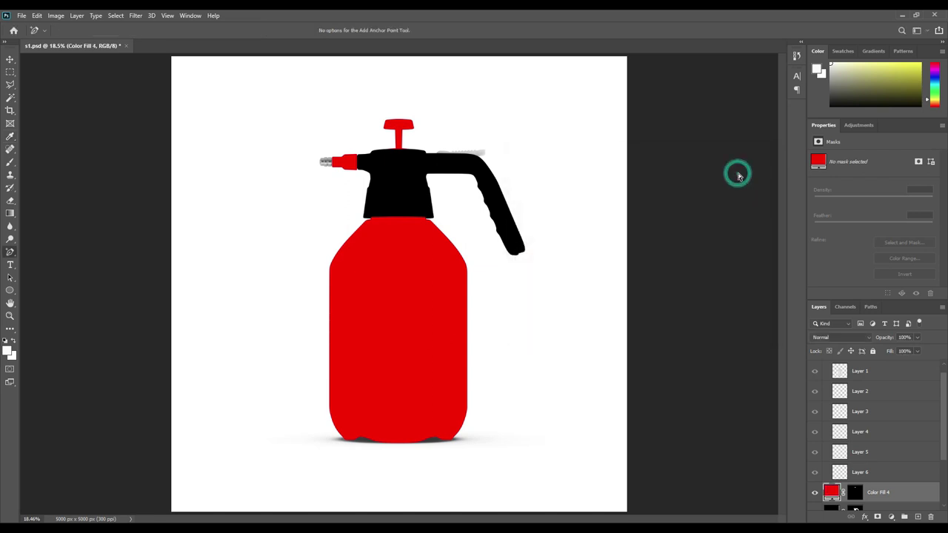
Load the handle's top strip and fill it with the bottle's sampled red
click(840, 452)
click(889, 516)
click(884, 334)
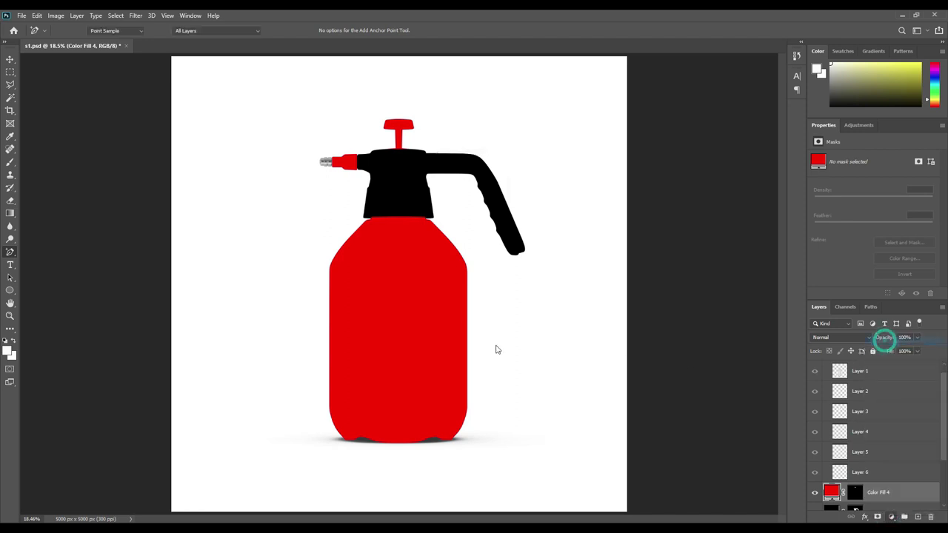
click(408, 284)
click(733, 173)
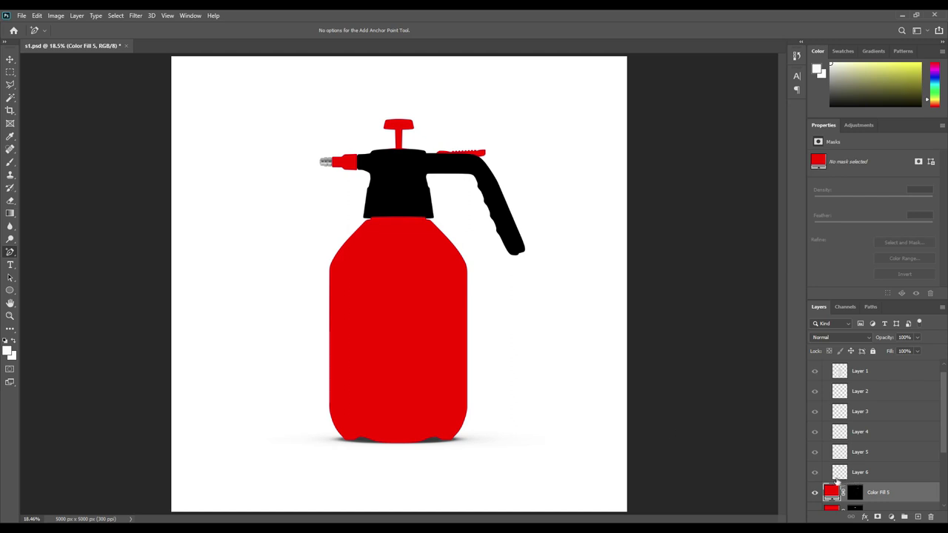
Load the nozzle tip and give it a yellow-orange ffc600 Solid Color fill
ctrl+click(840, 474)
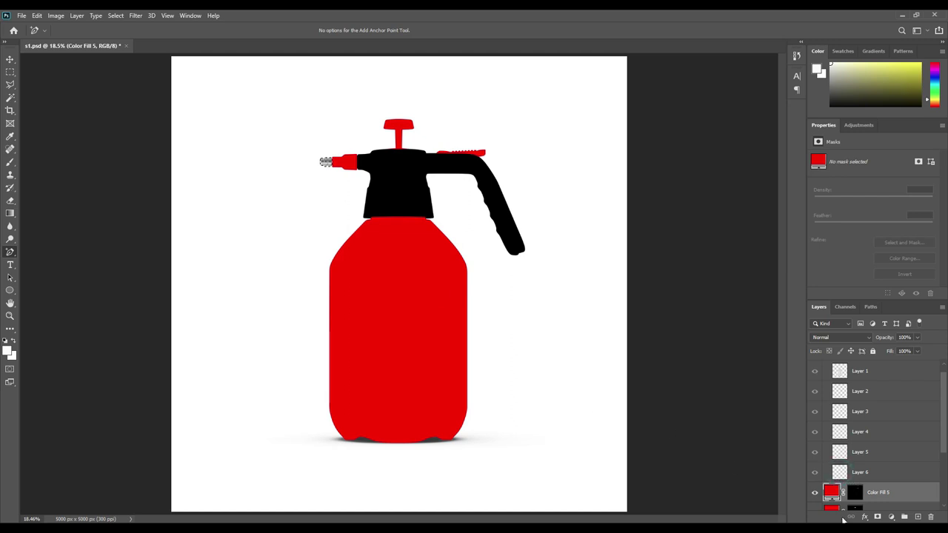
click(889, 517)
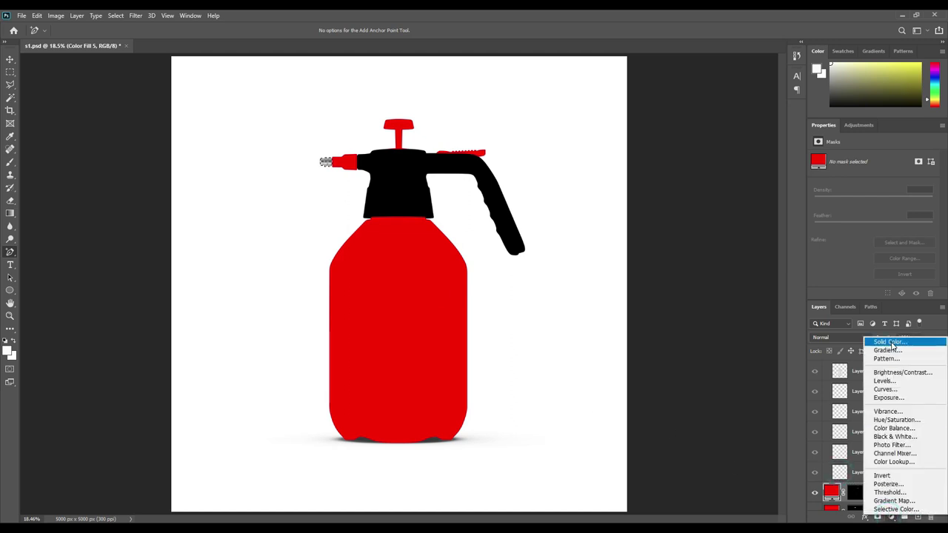
click(871, 333)
drag(636, 217, 642, 179)
drag(654, 278, 655, 293)
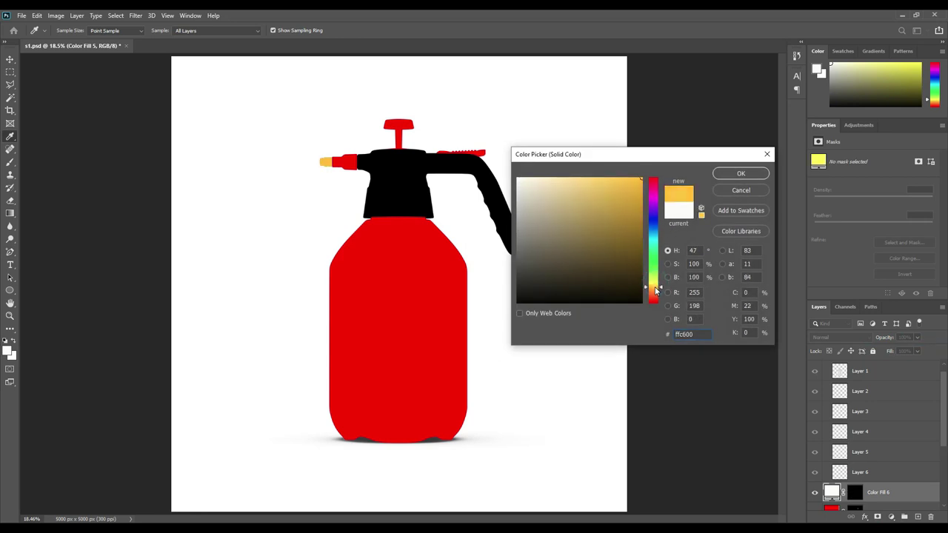
click(739, 173)
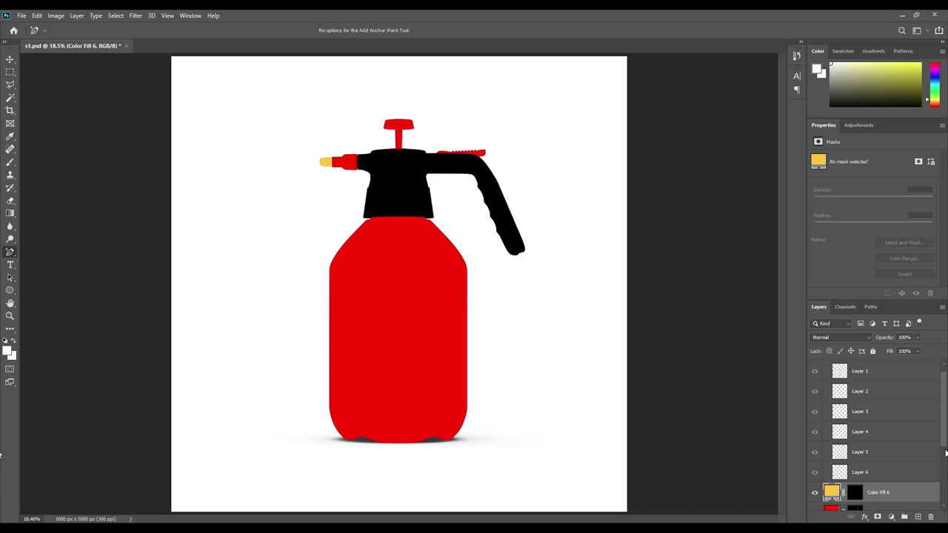
scroll(878, 436, up, 1)
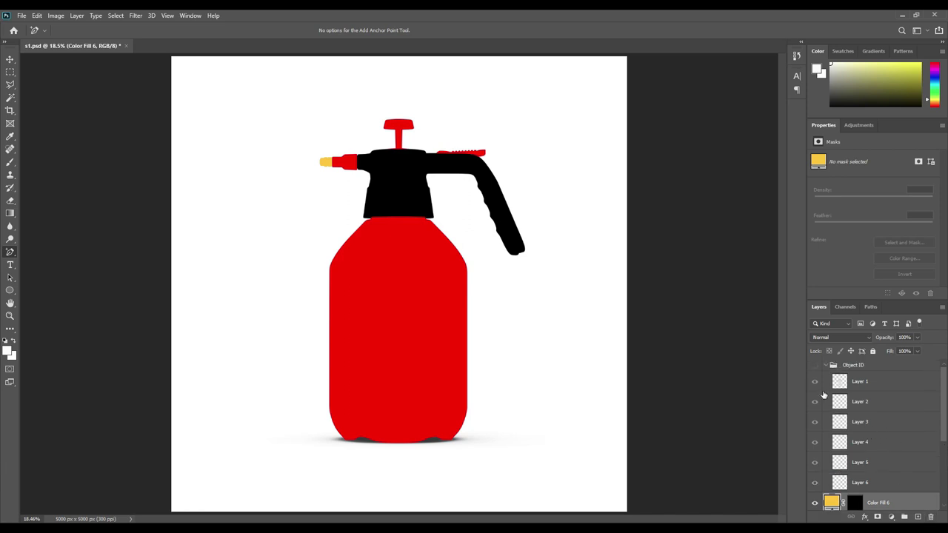
Collapse the Object ID group so the six fill layers and Background list separately
click(825, 366)
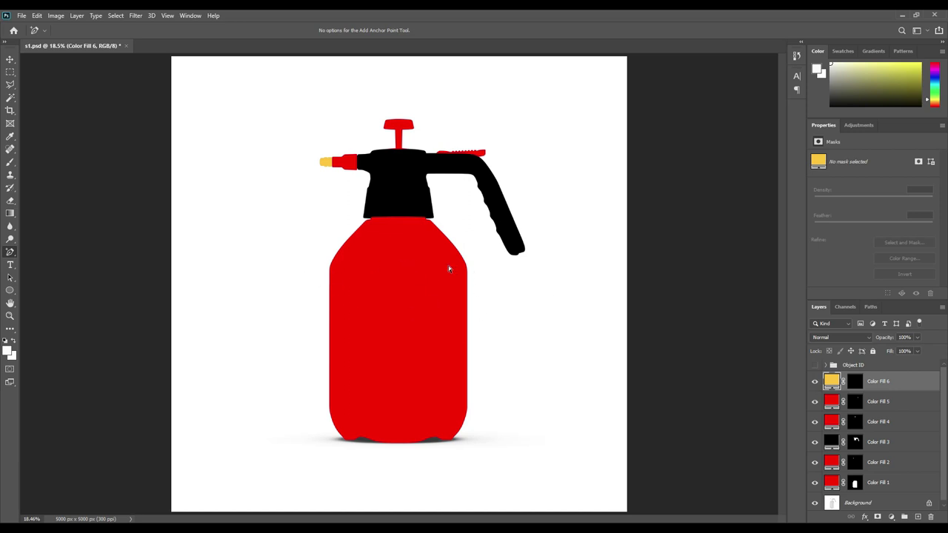
click(10, 290)
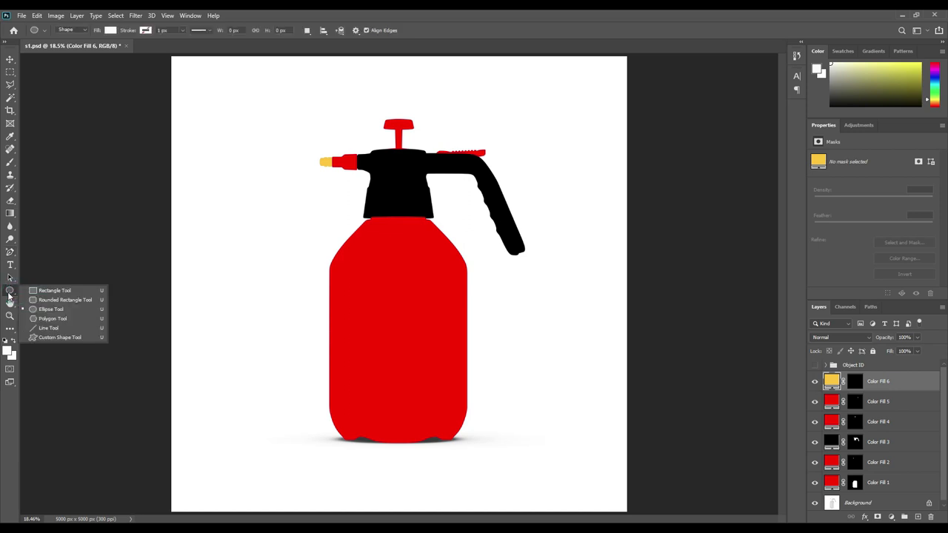
Draw a rectangle across the bottle's mid-body and fill it with blue 0036ff
click(51, 290)
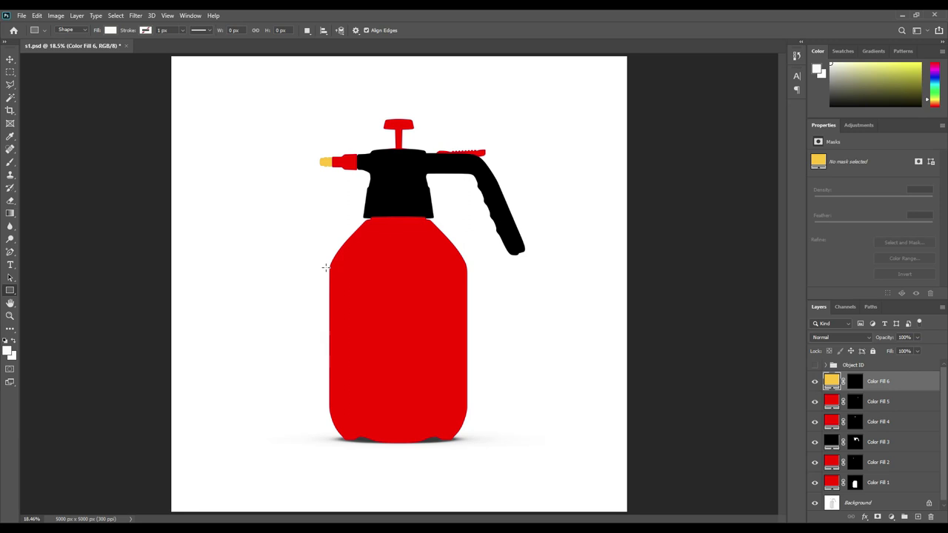
drag(326, 268, 468, 406)
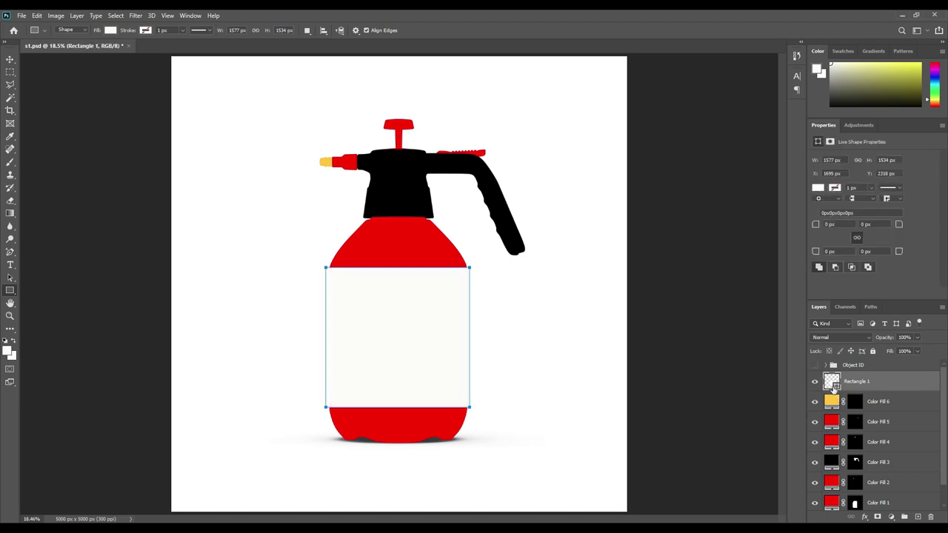
double_click(831, 381)
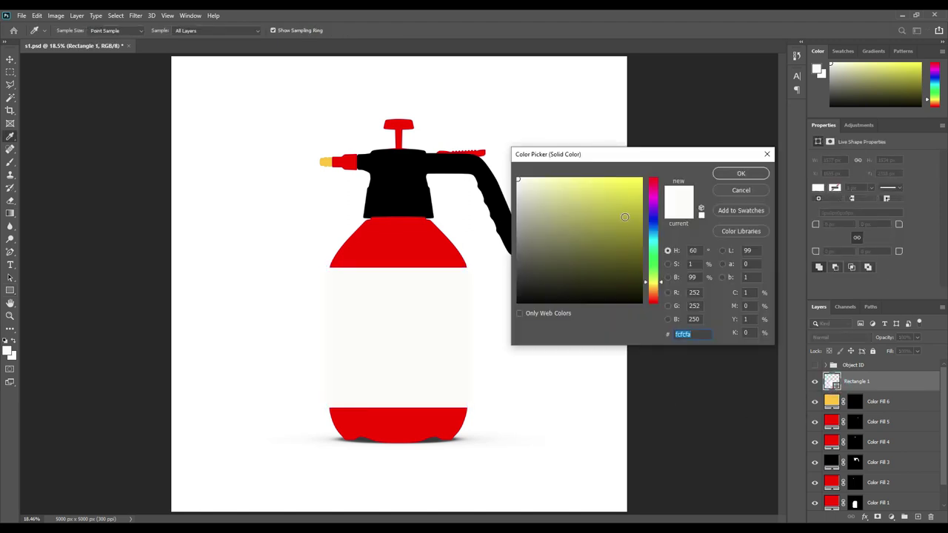
drag(654, 234, 655, 224)
drag(621, 186, 642, 179)
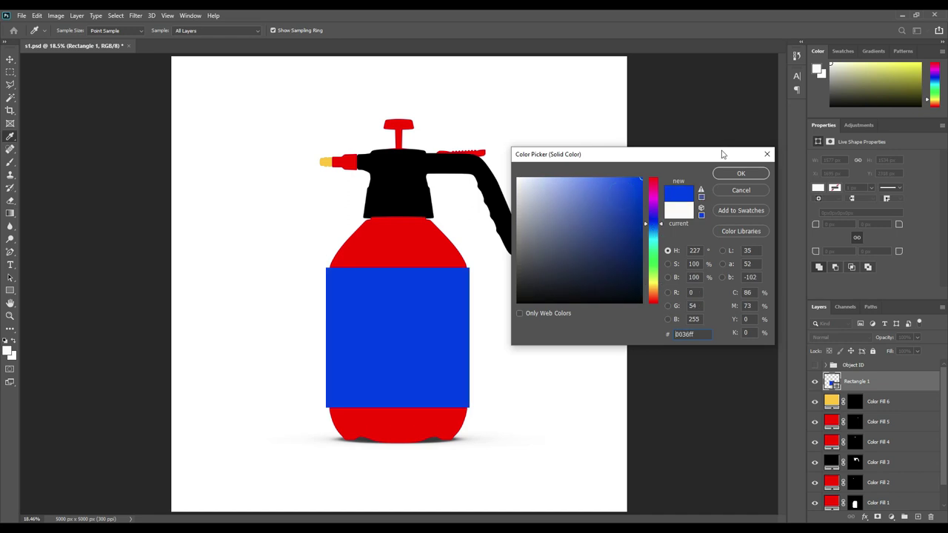
click(741, 174)
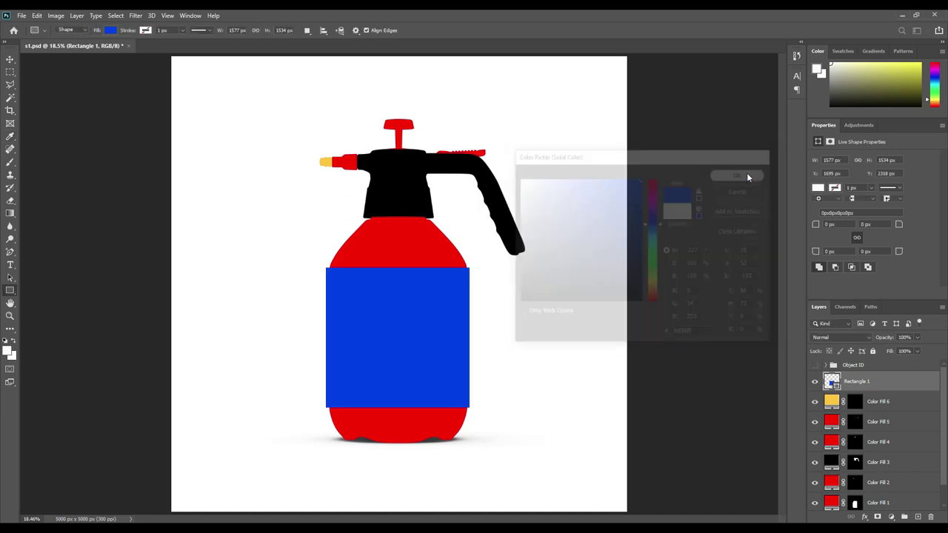
click(887, 386)
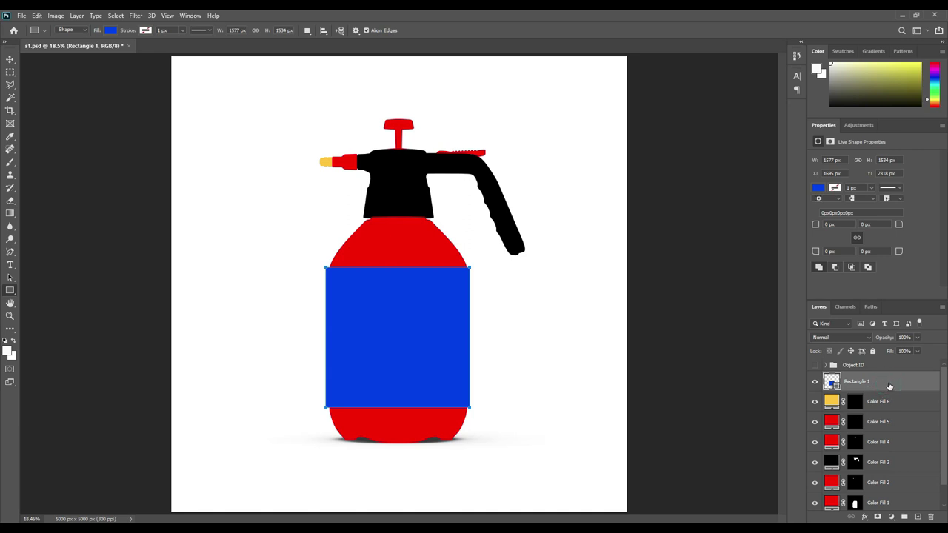
Convert the Rectangle 1 layer into an embedded smart object
right_click(889, 385)
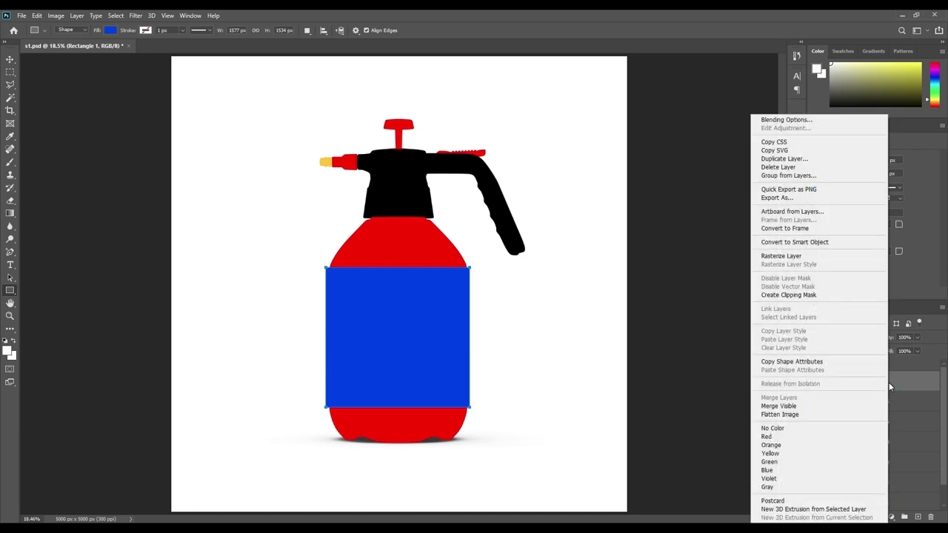
click(815, 242)
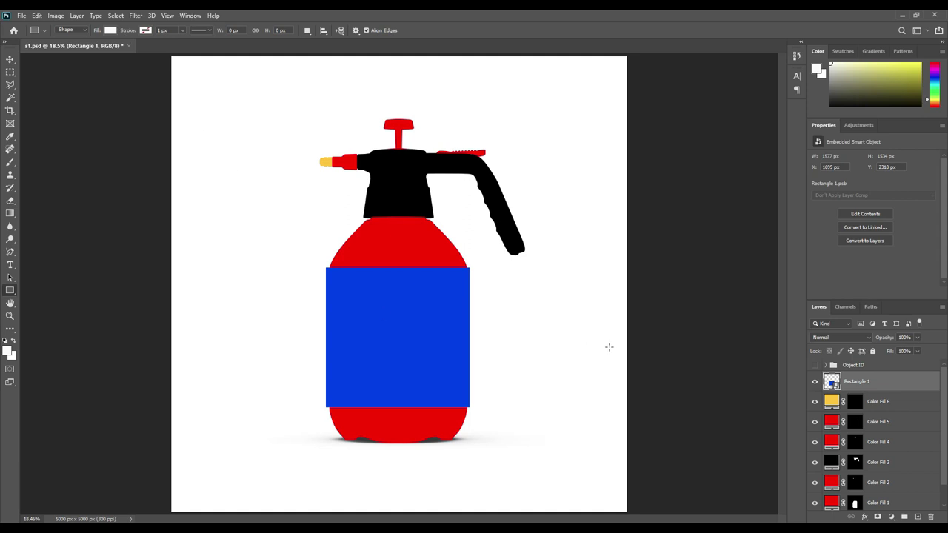
click(862, 381)
Warp the blue label with an Arch style bent to about -13 and commit it
key(ctrl+t)
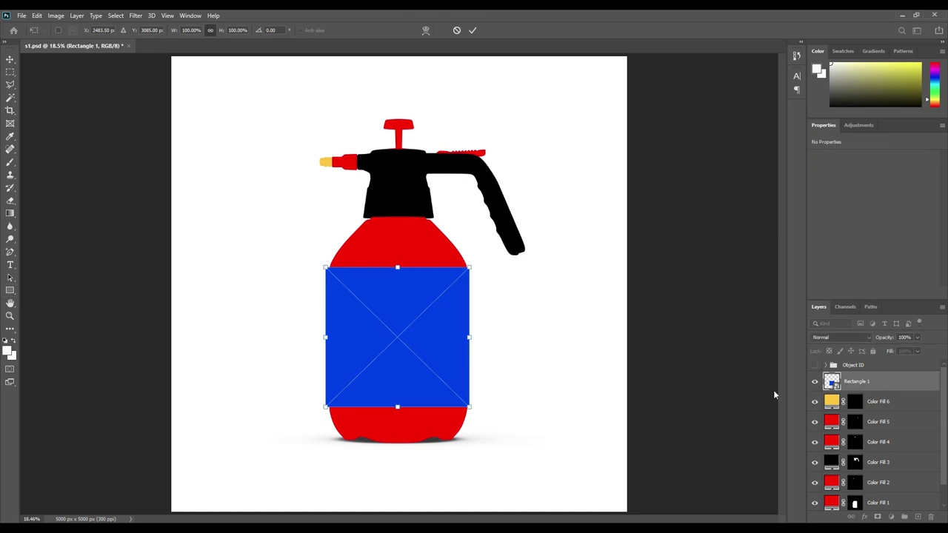
right_click(389, 288)
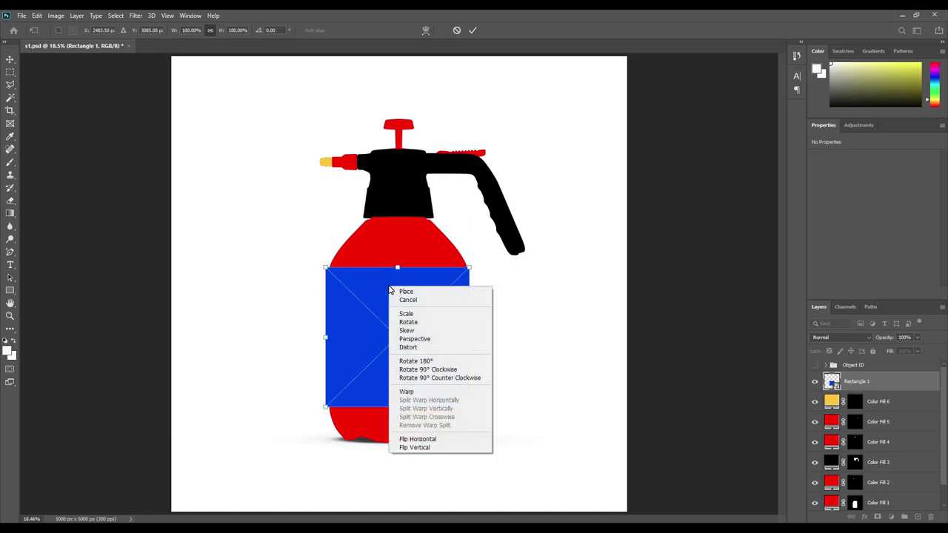
click(417, 394)
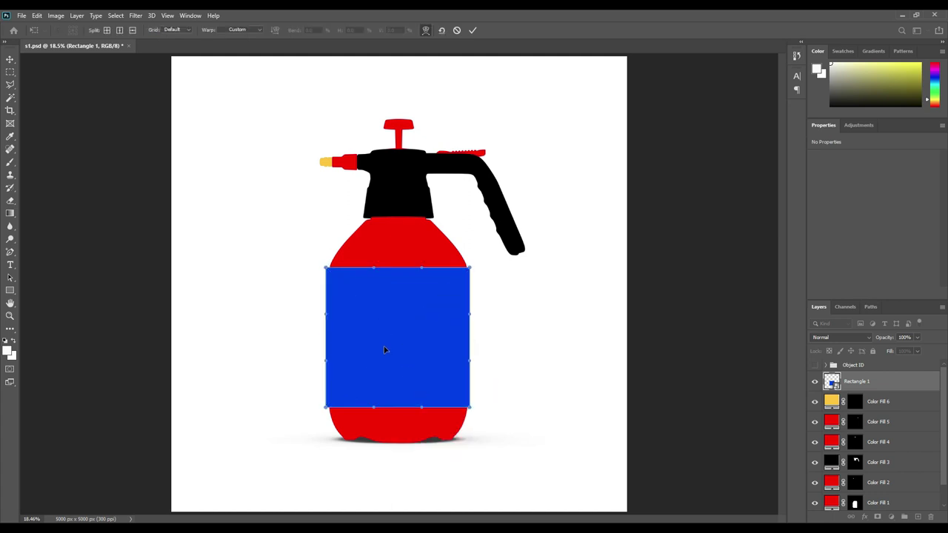
click(244, 29)
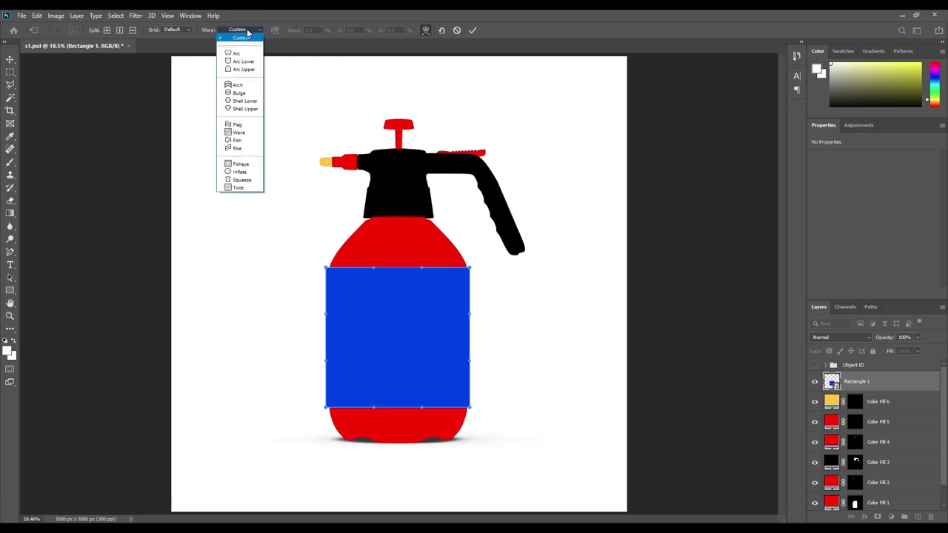
click(239, 86)
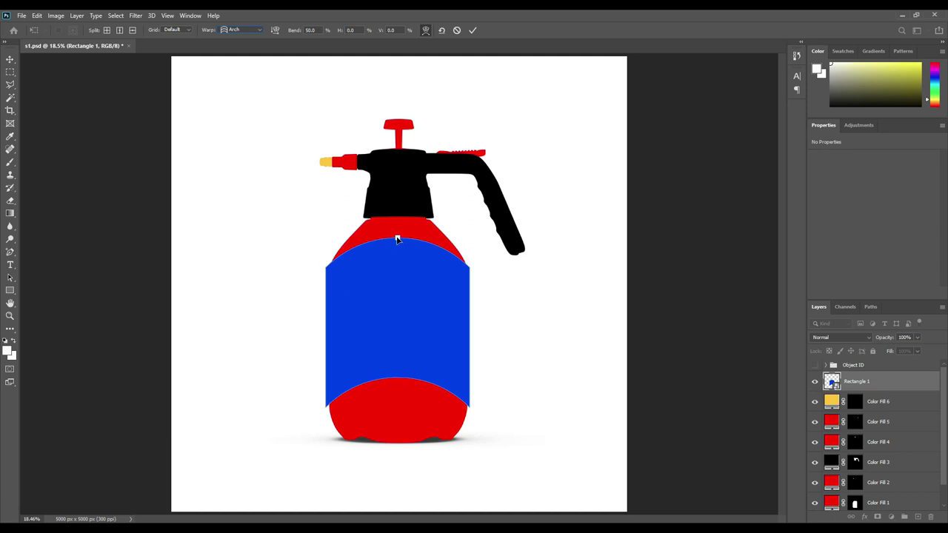
drag(397, 239, 397, 275)
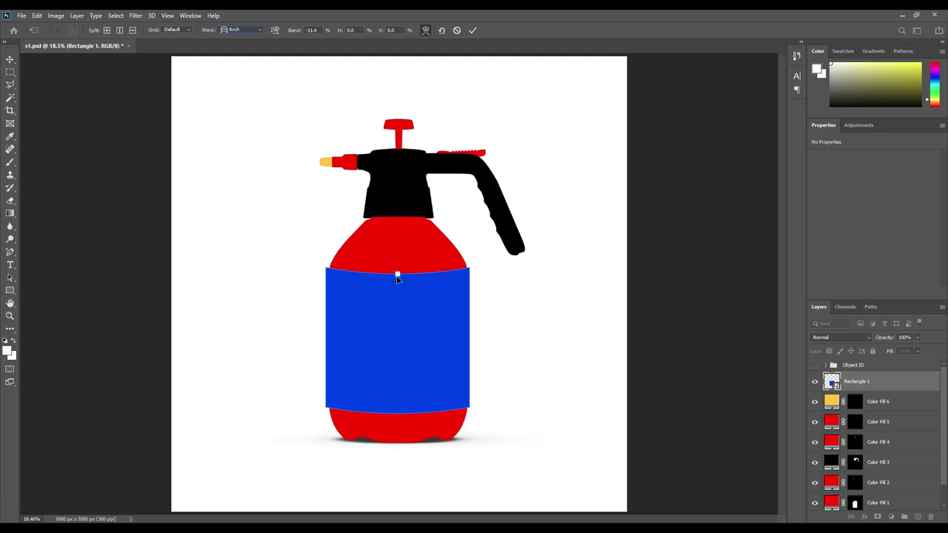
drag(397, 275, 396, 275)
click(473, 31)
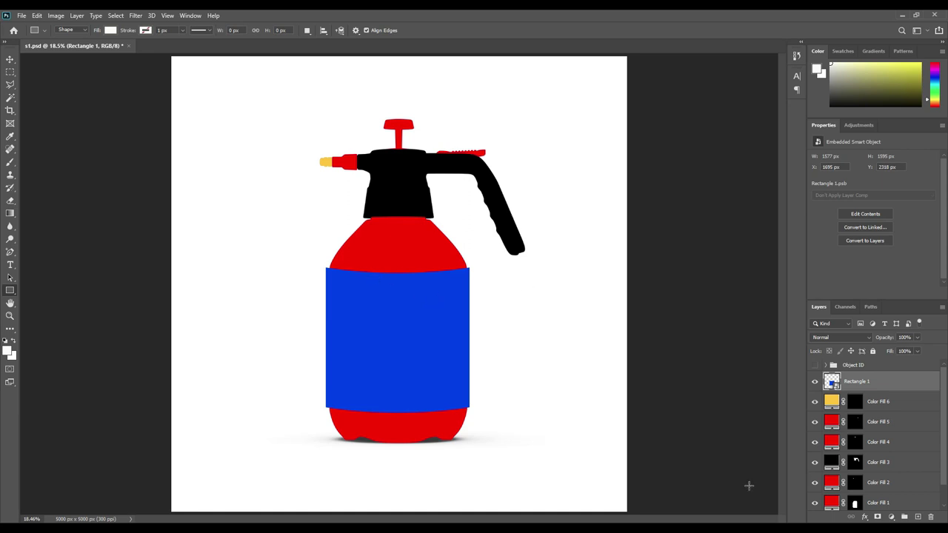
Check the red bottle body fill by toggling its visibility and selecting its mask
scroll(828, 500, down, 1)
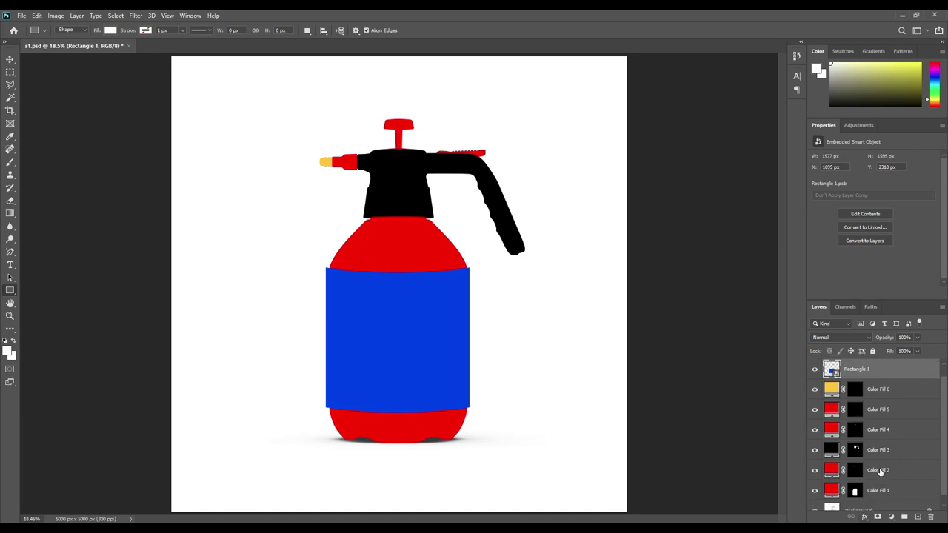
click(814, 490)
click(814, 490)
click(855, 491)
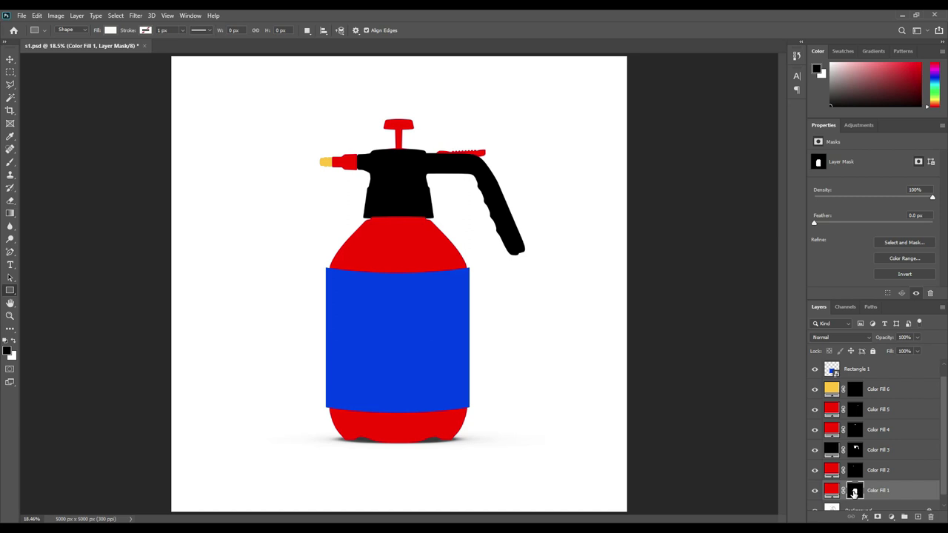
Load Layer 1's bottle outline as a selection and add it as a mask on Rectangle 1
scroll(876, 474, up, 1)
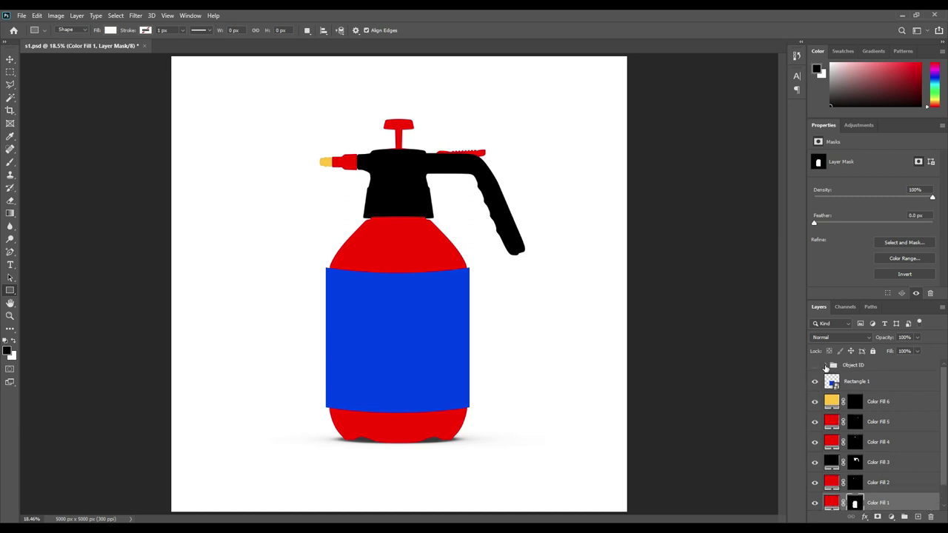
click(826, 366)
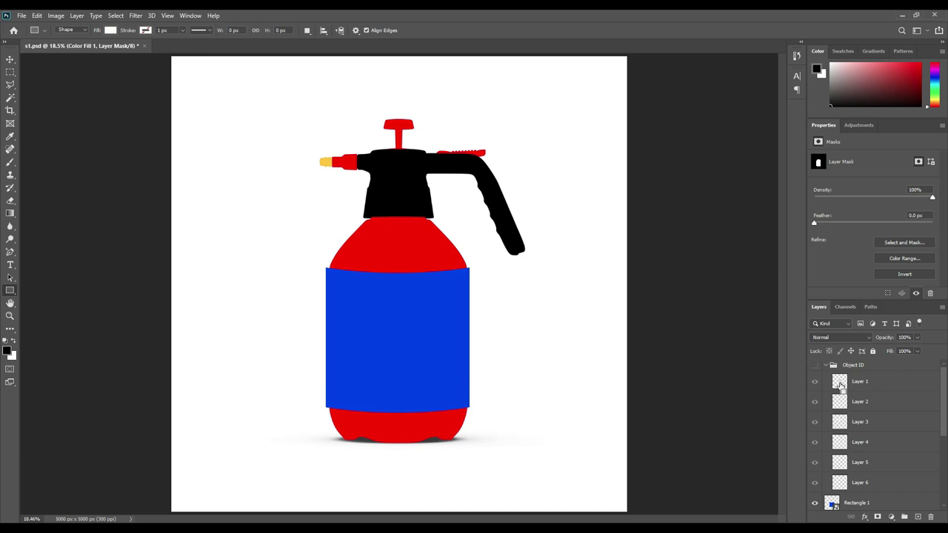
ctrl+click(840, 384)
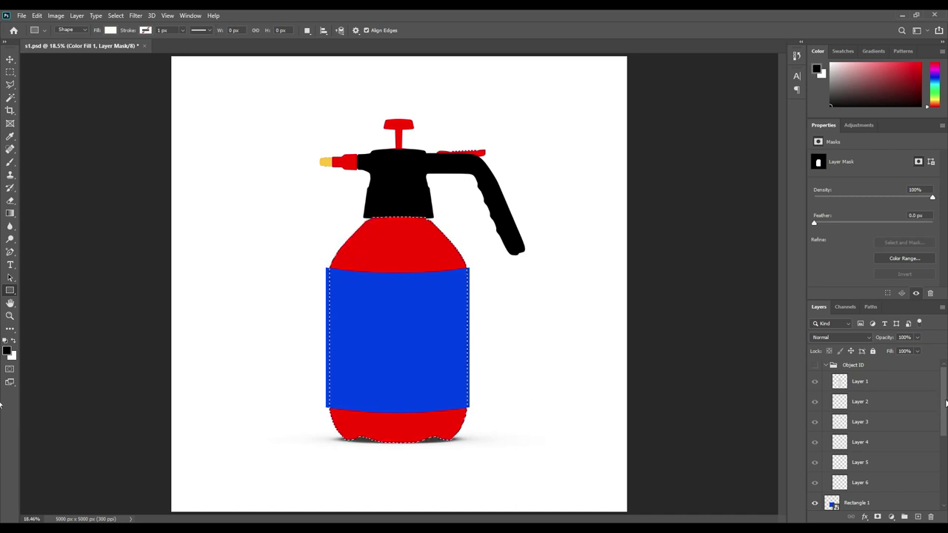
click(826, 365)
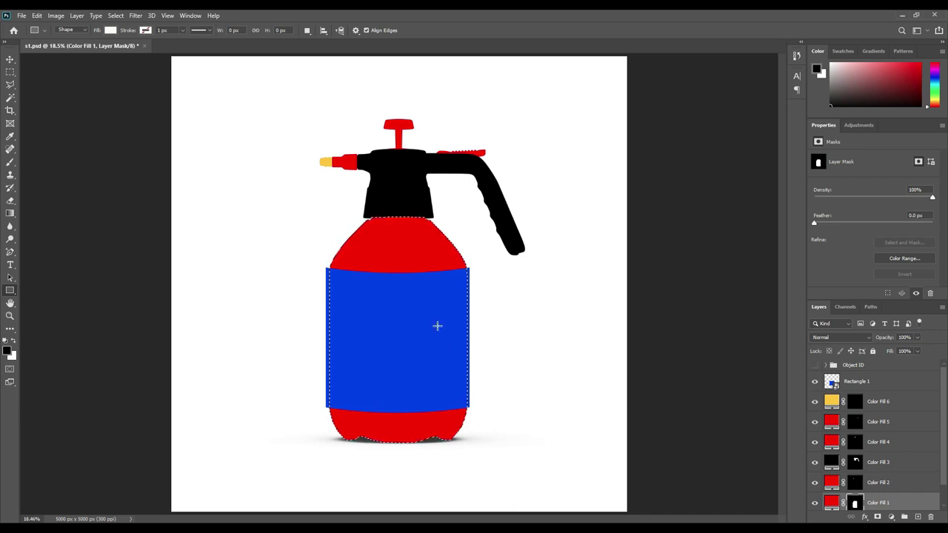
click(837, 382)
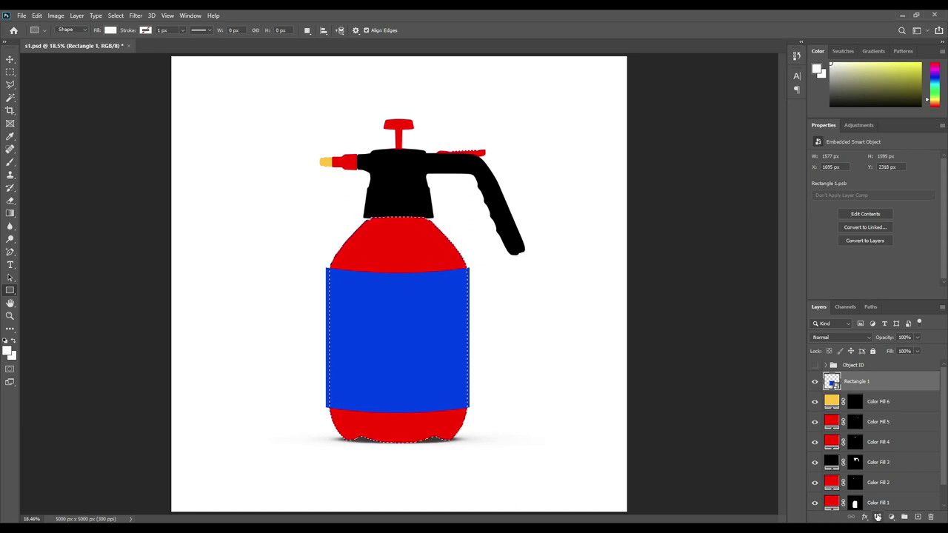
click(877, 517)
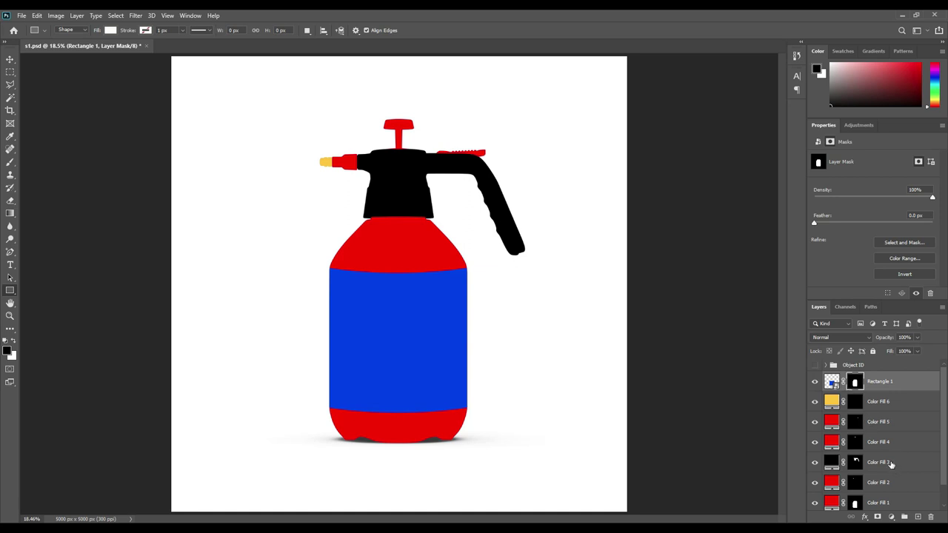
scroll(890, 463, down, 1)
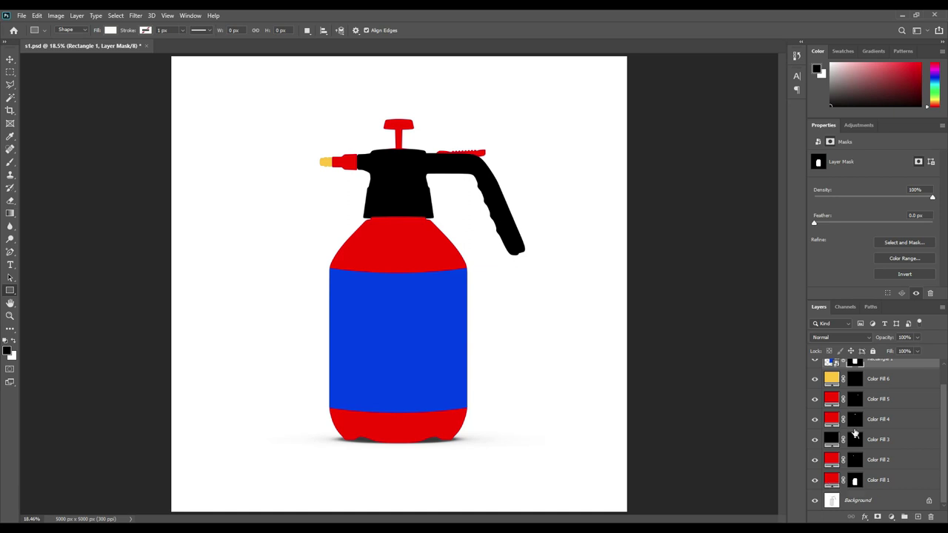
scroll(843, 440, up, 1)
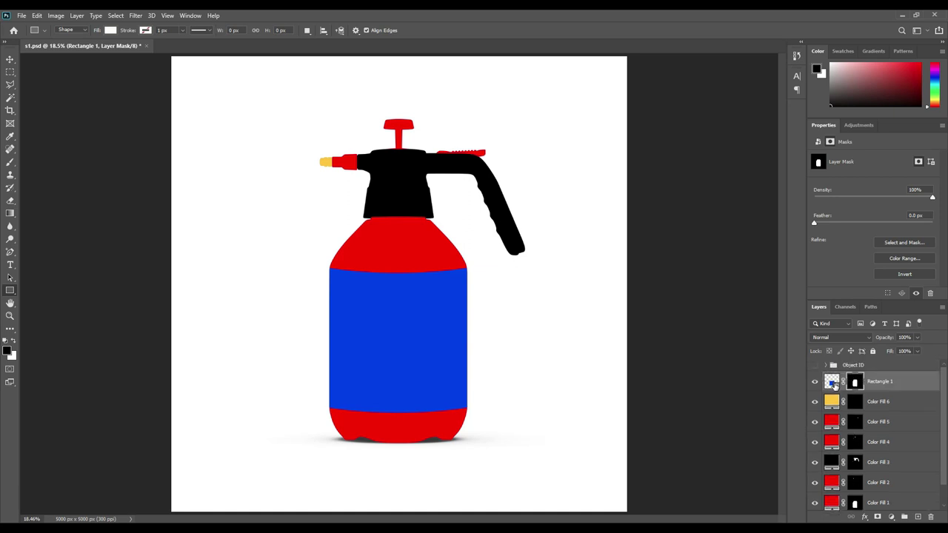
Open the Rectangle 1 smart object and start a white text layer on the label
double_click(832, 384)
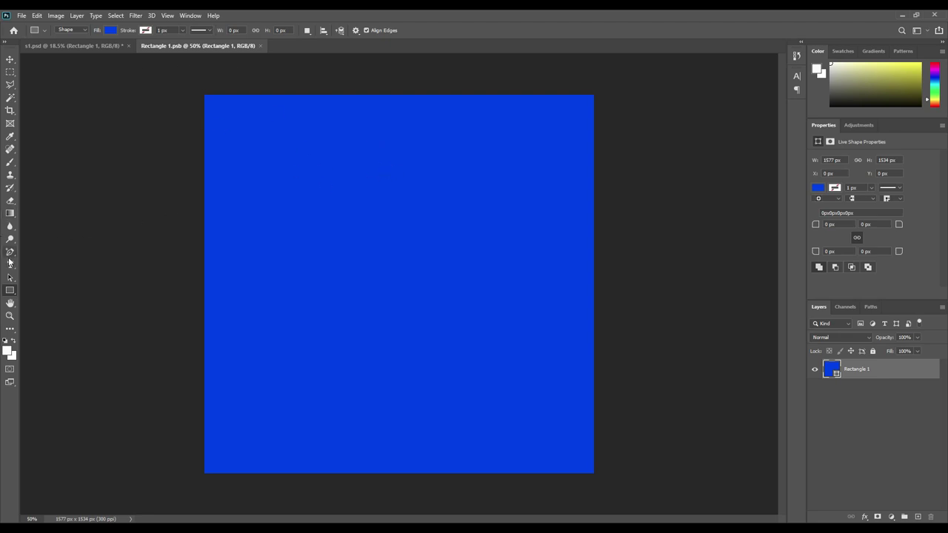
key(t)
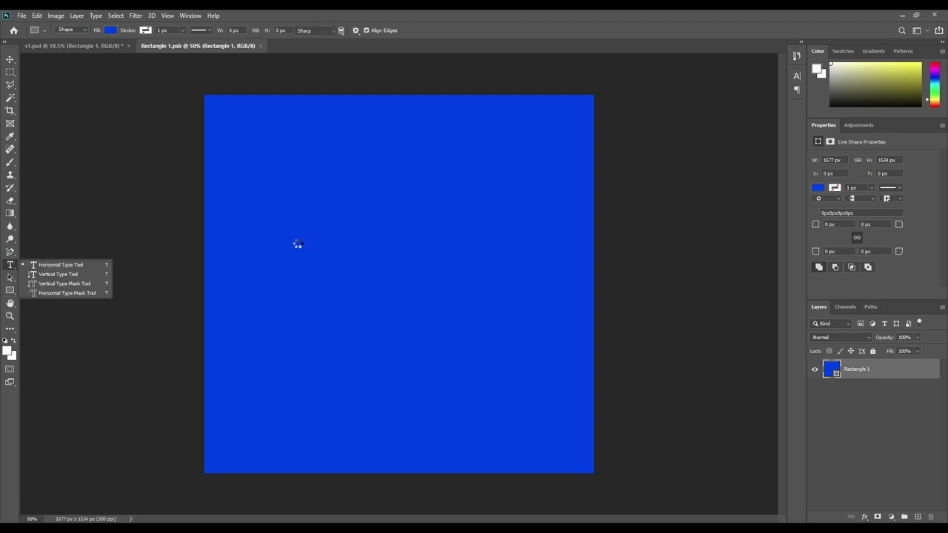
click(300, 247)
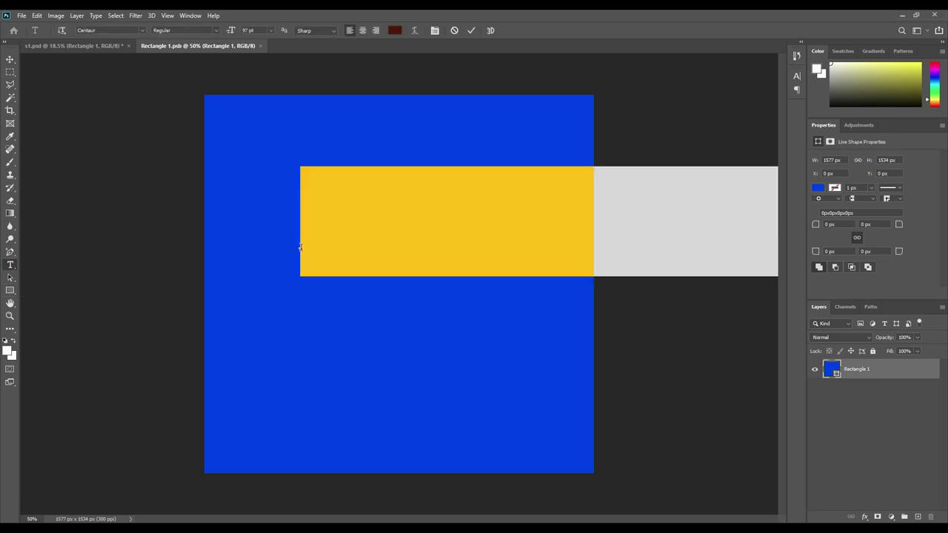
click(394, 30)
drag(538, 183, 507, 168)
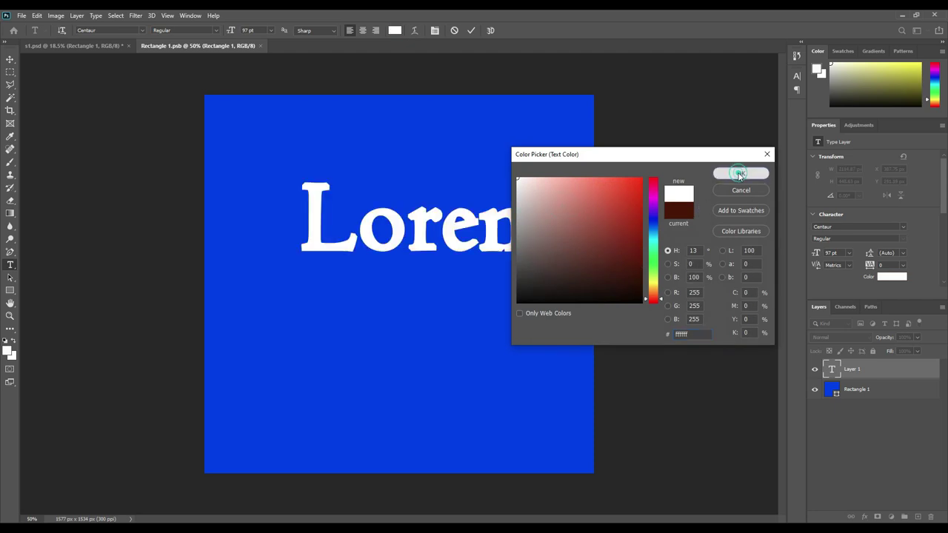
click(740, 174)
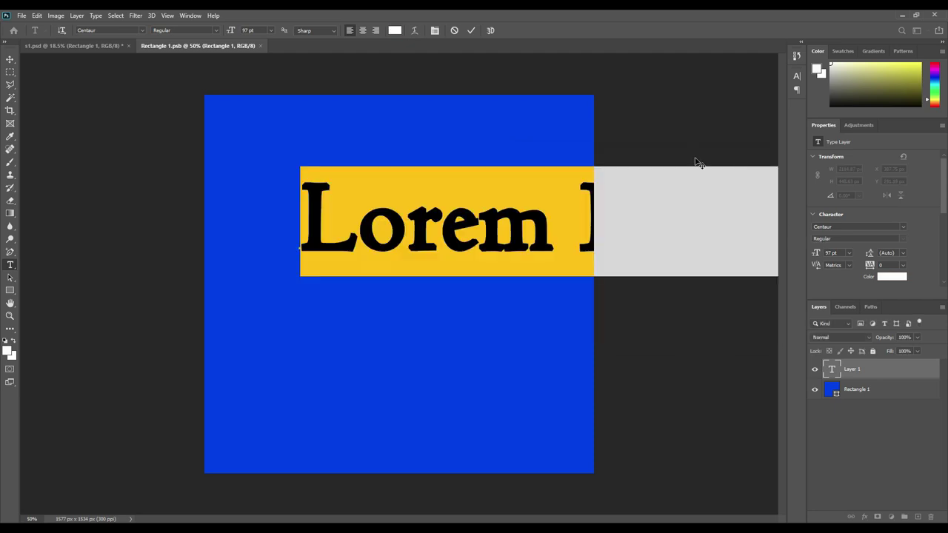
Type 'Foliar', 'Spray', 'Bottle' on three lines, fixing the typo, and commit
text(Fo)
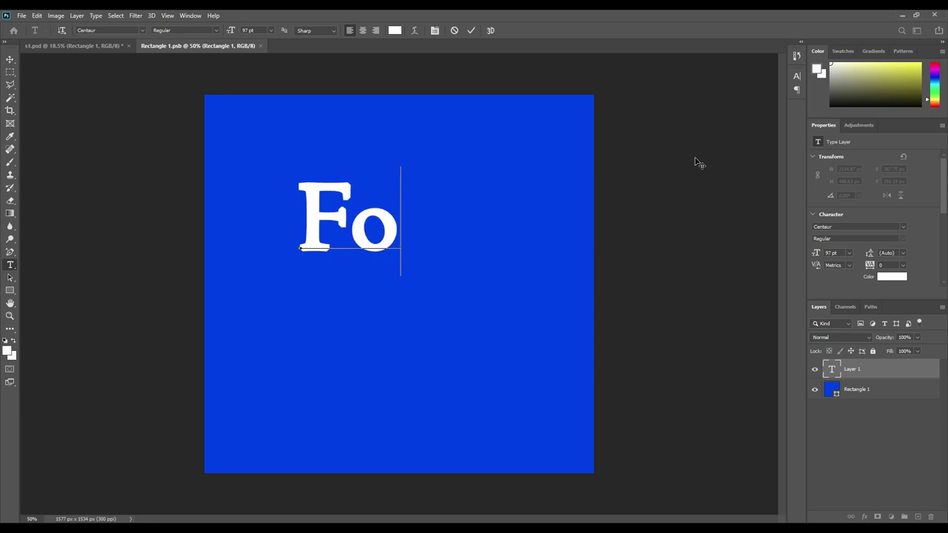
text(liar)
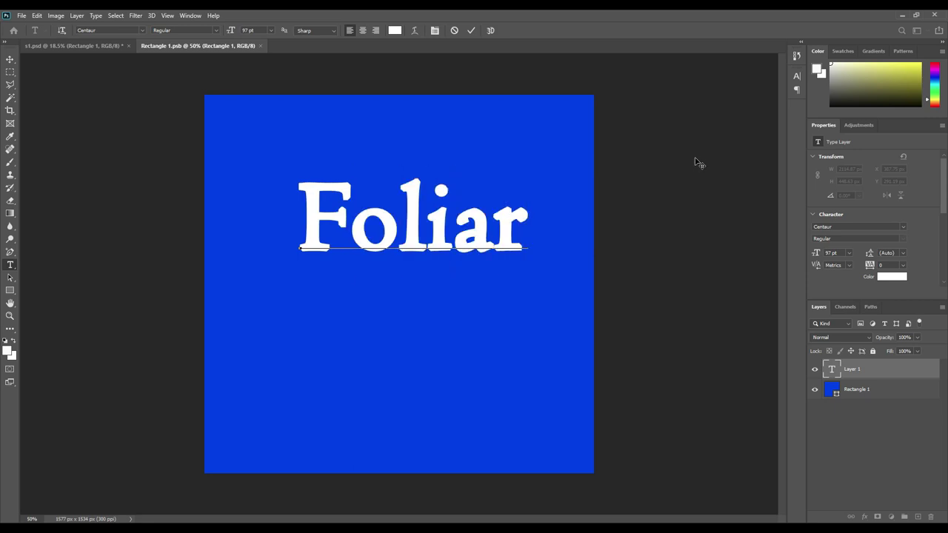
key(Return)
text(Sp)
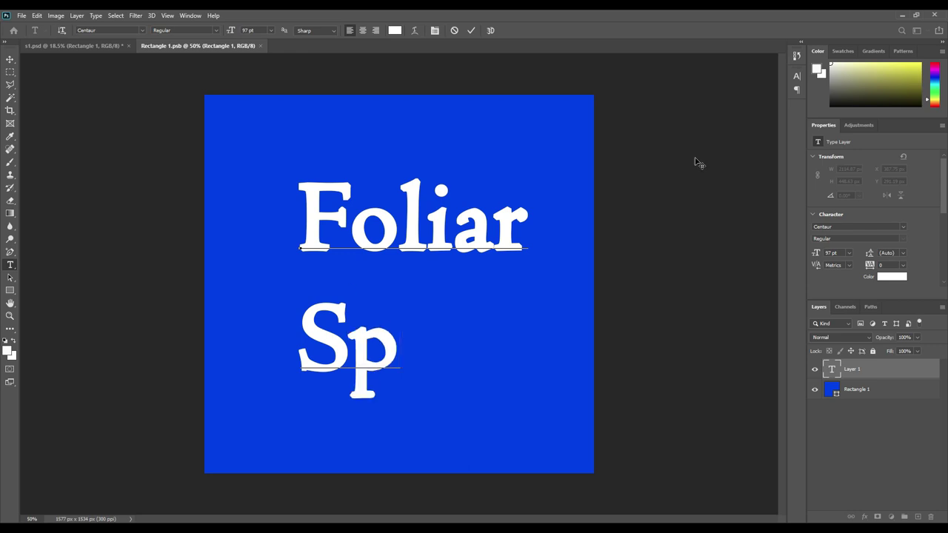
text(ray)
key(Return)
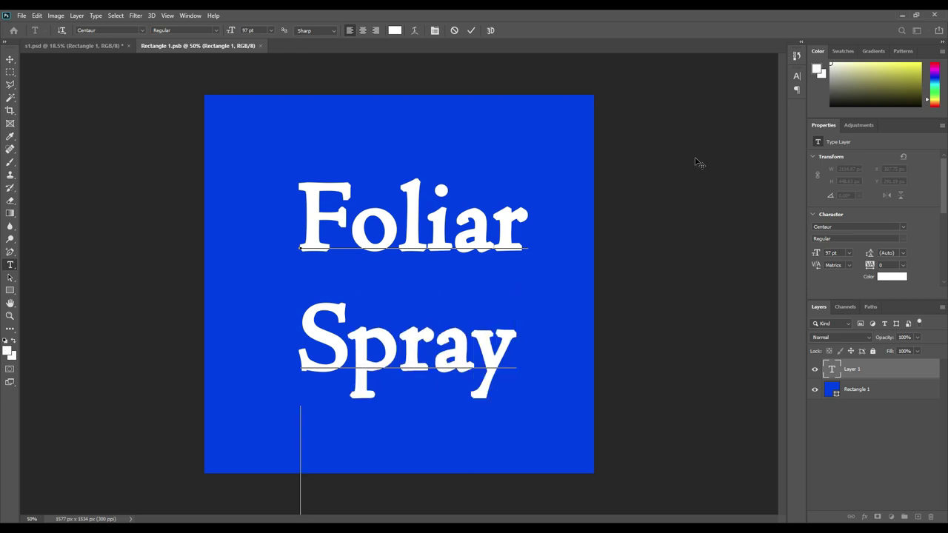
text(Mo)
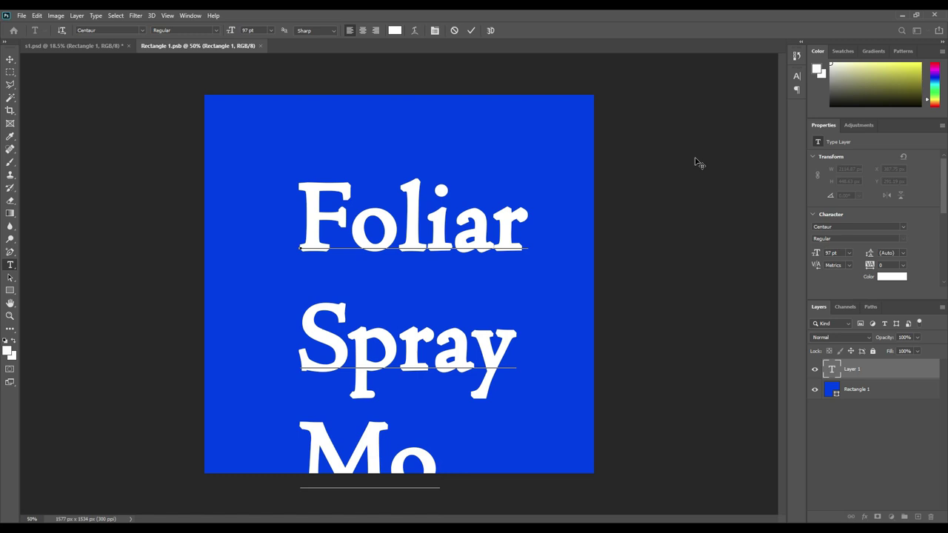
text(ttle)
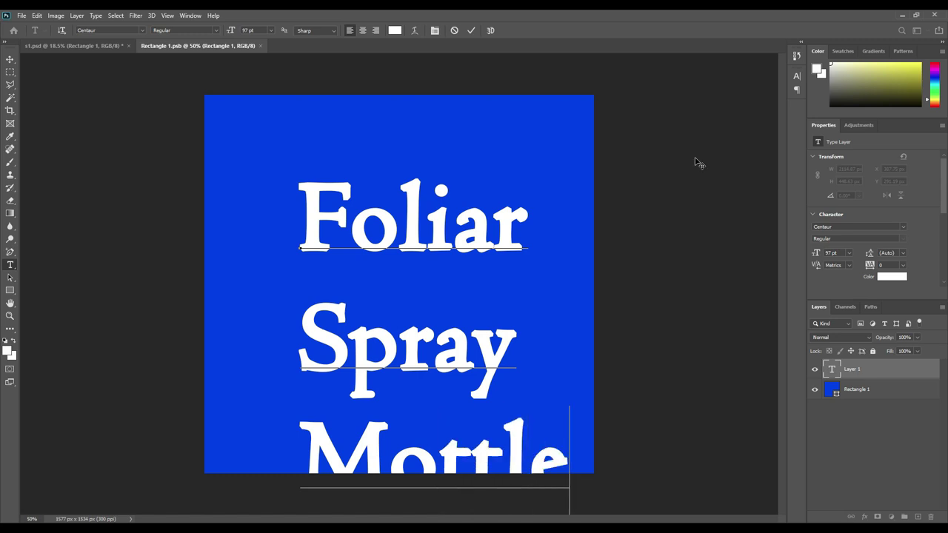
drag(396, 442, 315, 444)
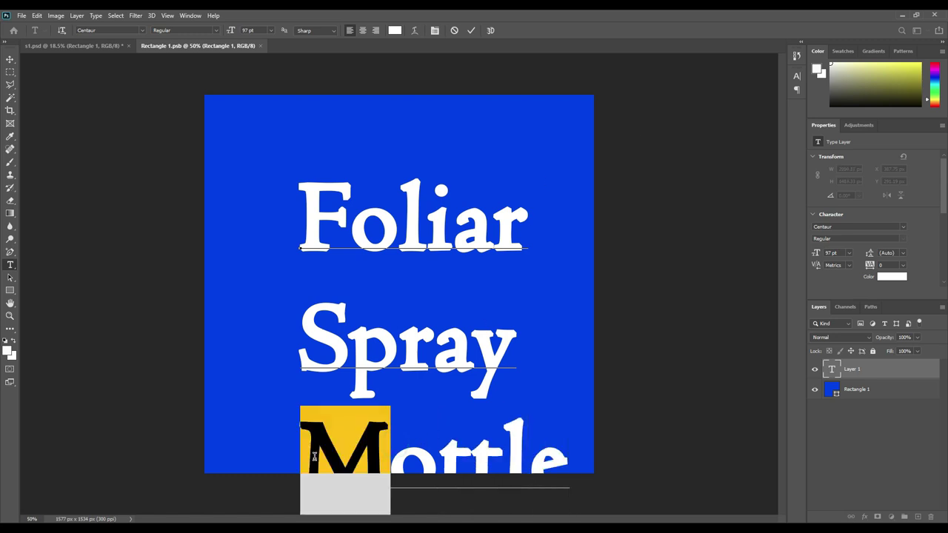
text(B)
click(470, 31)
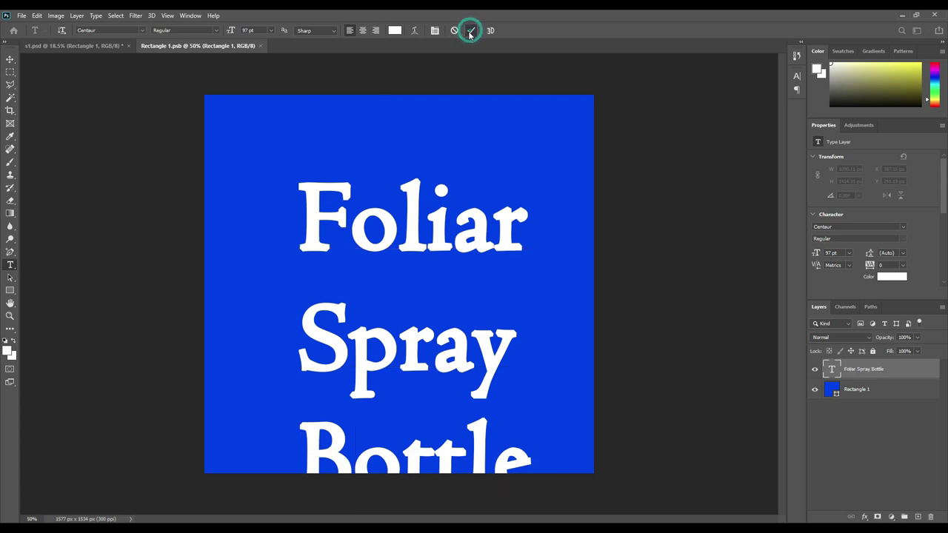
click(797, 76)
Set the title to Franklin Gothic Heavy, disable faux bold, and tighten leading to 73.64 pt
click(738, 90)
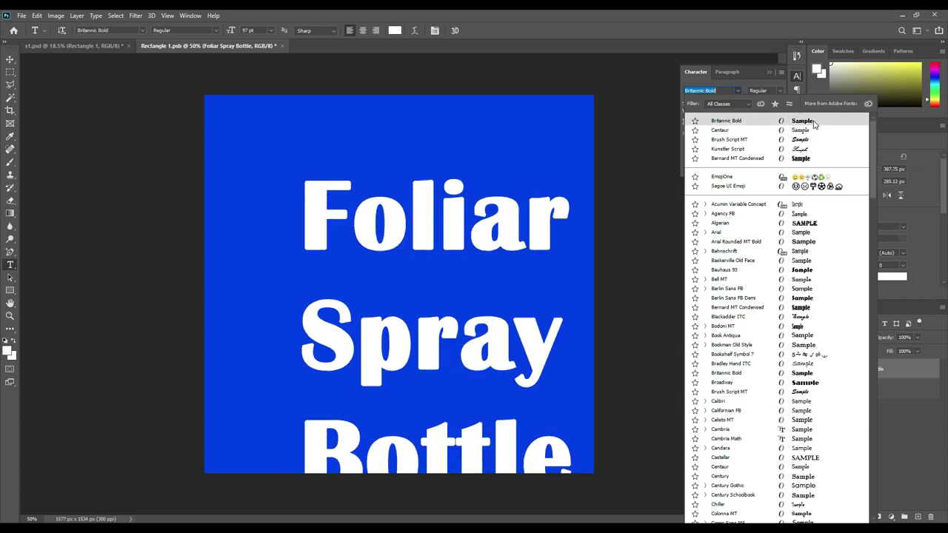
scroll(829, 214, down, 3)
scroll(829, 219, down, 5)
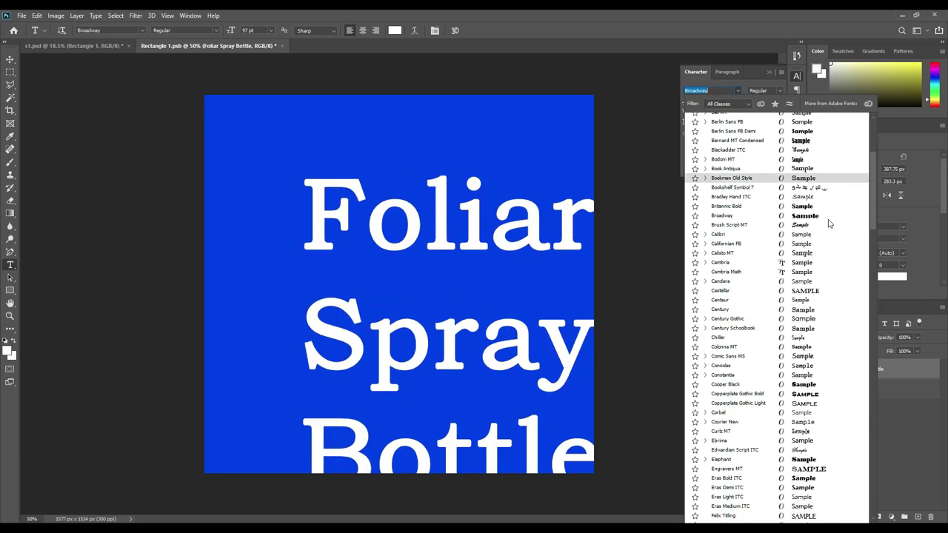
scroll(829, 223, down, 2)
scroll(829, 223, down, 3)
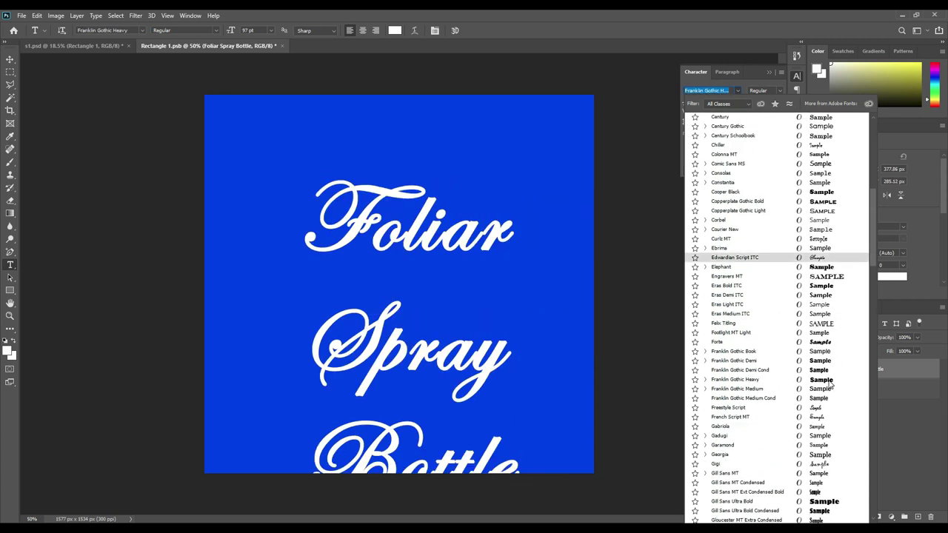
click(830, 380)
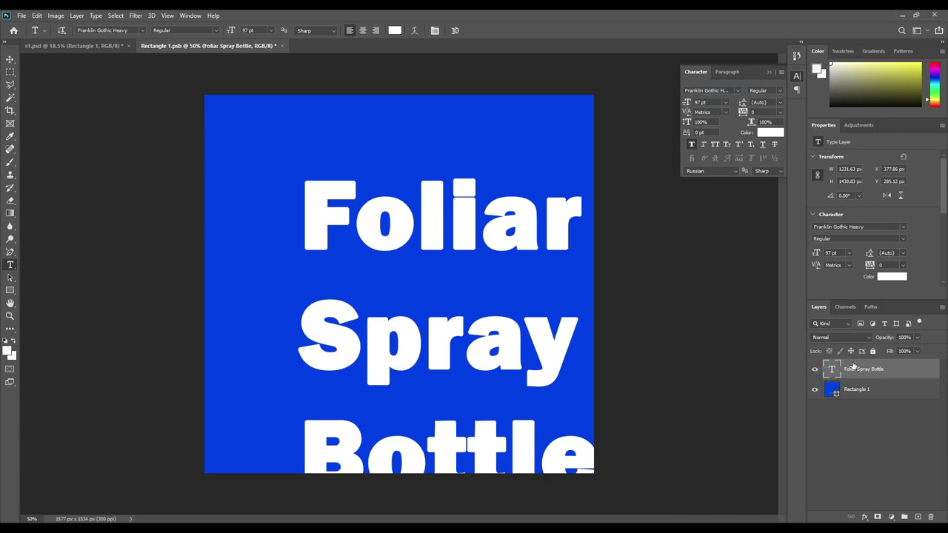
click(692, 145)
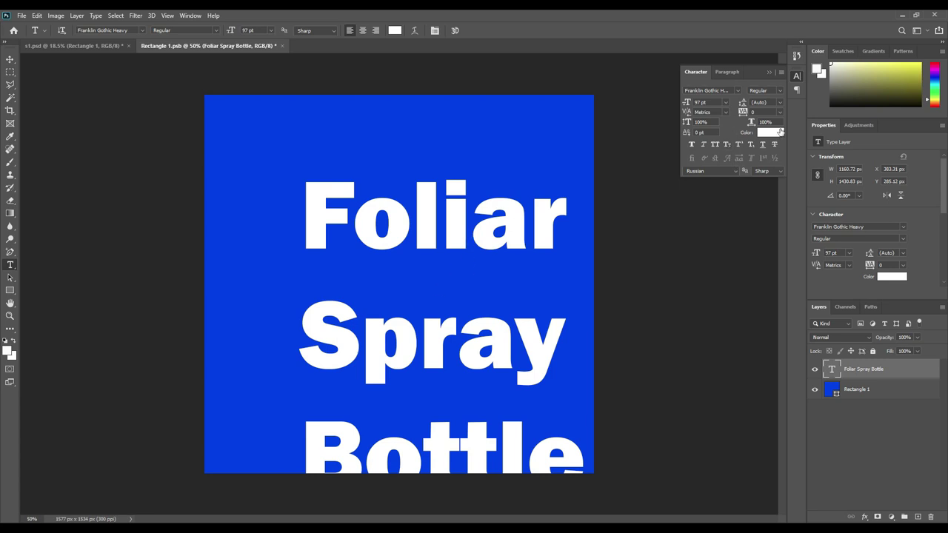
drag(743, 106, 735, 110)
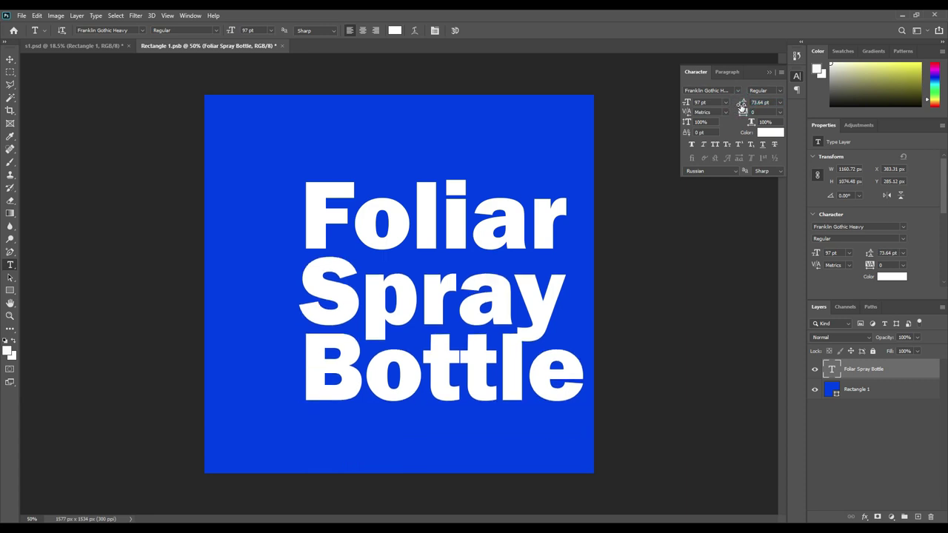
click(769, 72)
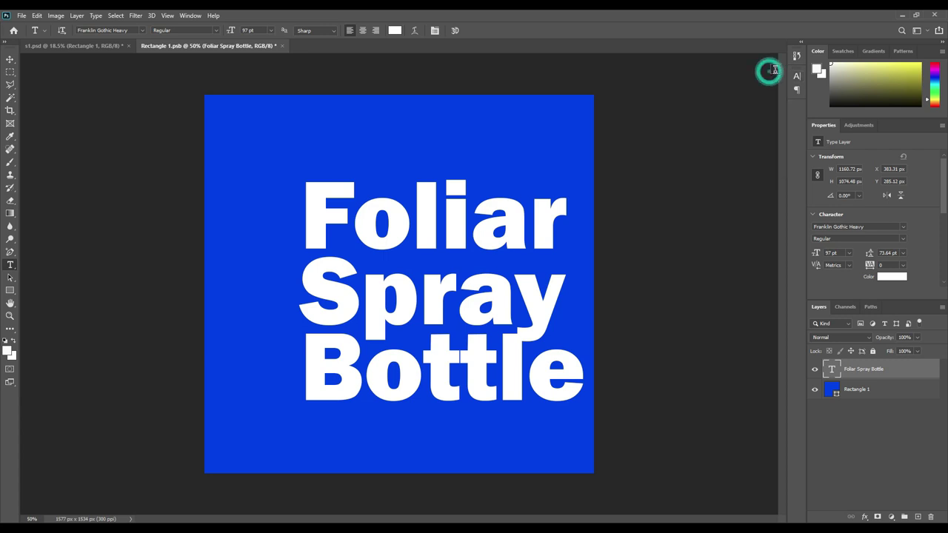
Scale the title down to 63.36 pt and move it up and left on the label
click(11, 59)
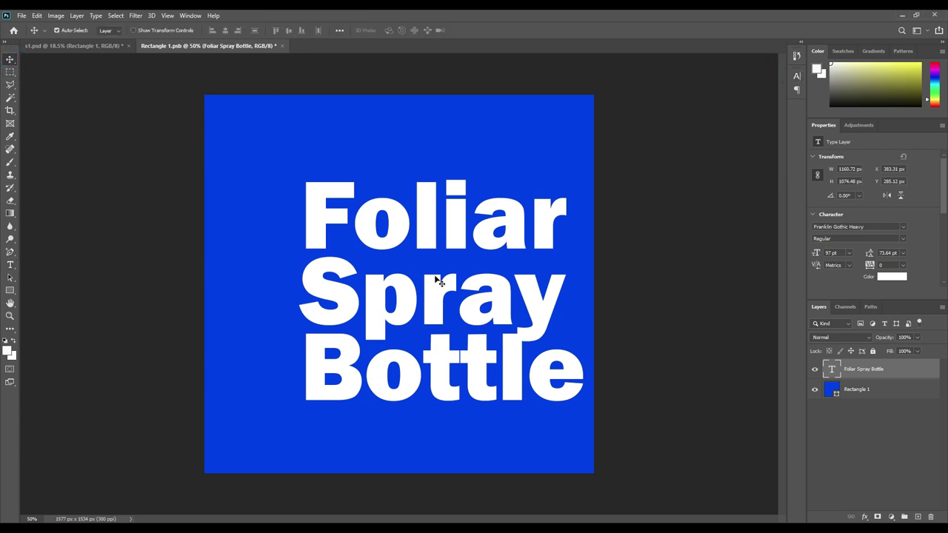
key(ctrl+t)
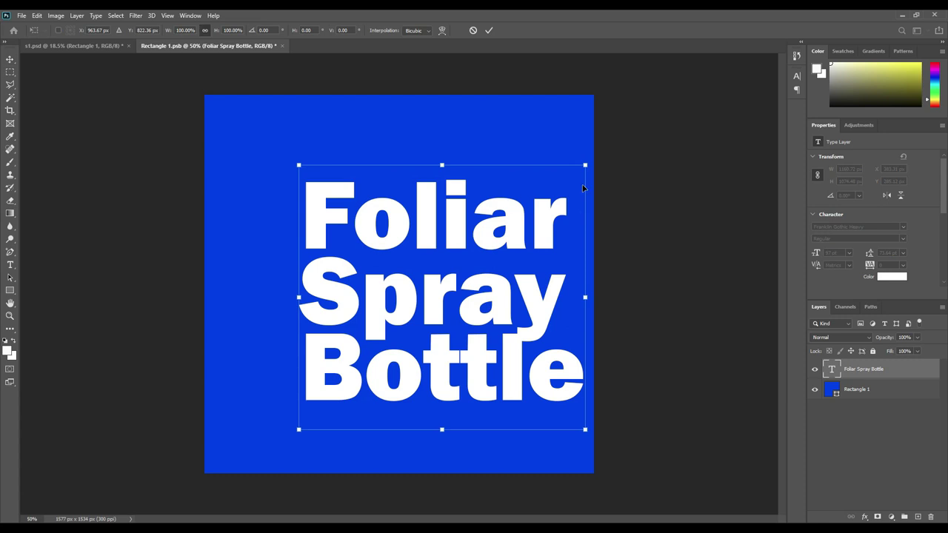
drag(585, 165, 484, 256)
drag(439, 347, 393, 271)
click(486, 32)
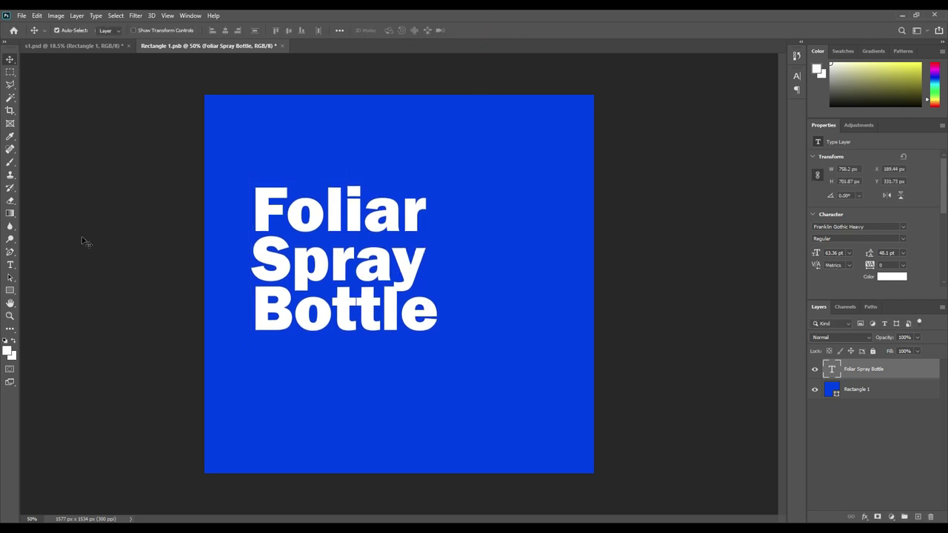
Raise the leading of the 'Bottle' line to 57.1 pt and commit
click(10, 264)
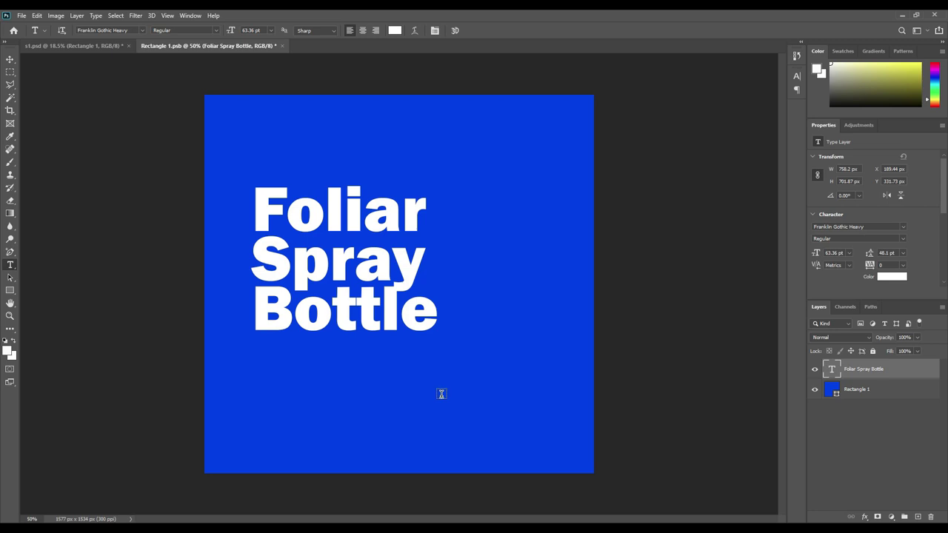
drag(259, 310, 428, 324)
click(428, 324)
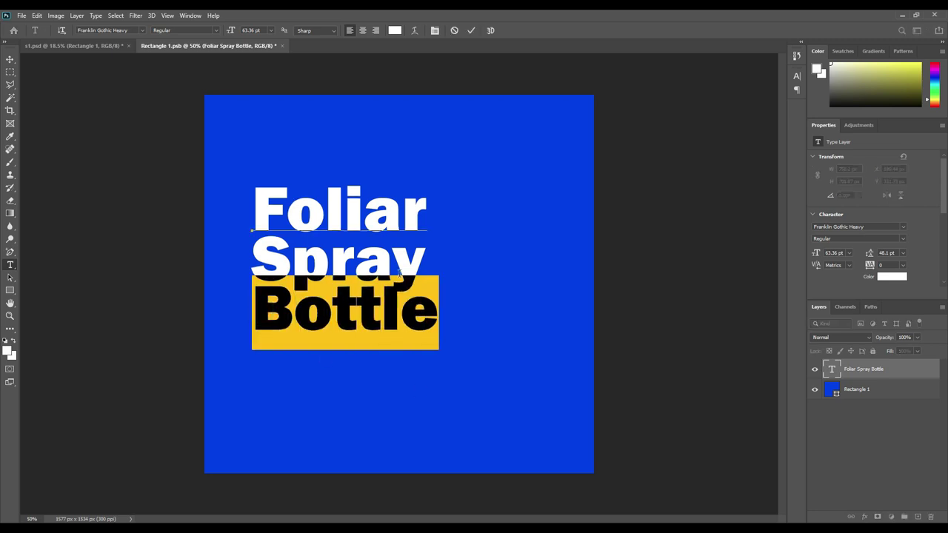
click(796, 75)
click(741, 106)
drag(741, 105, 744, 105)
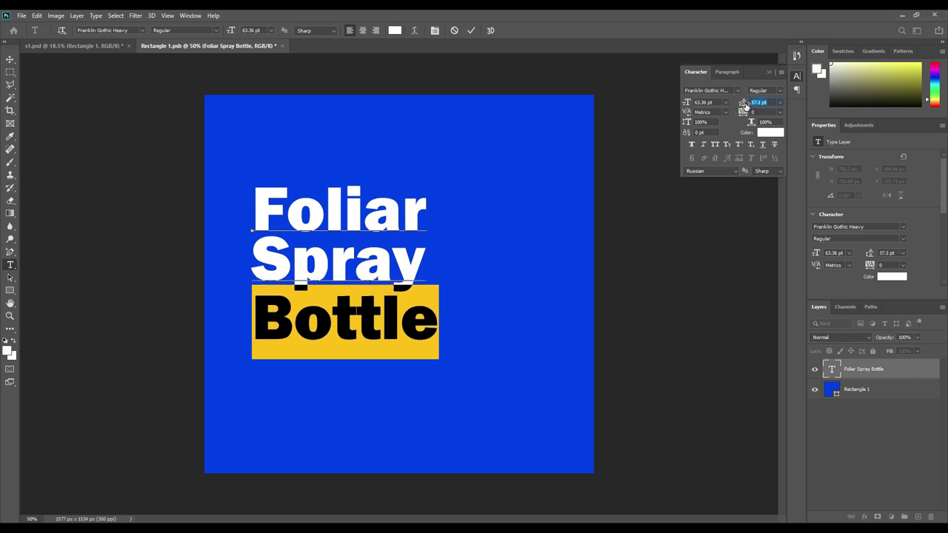
click(768, 72)
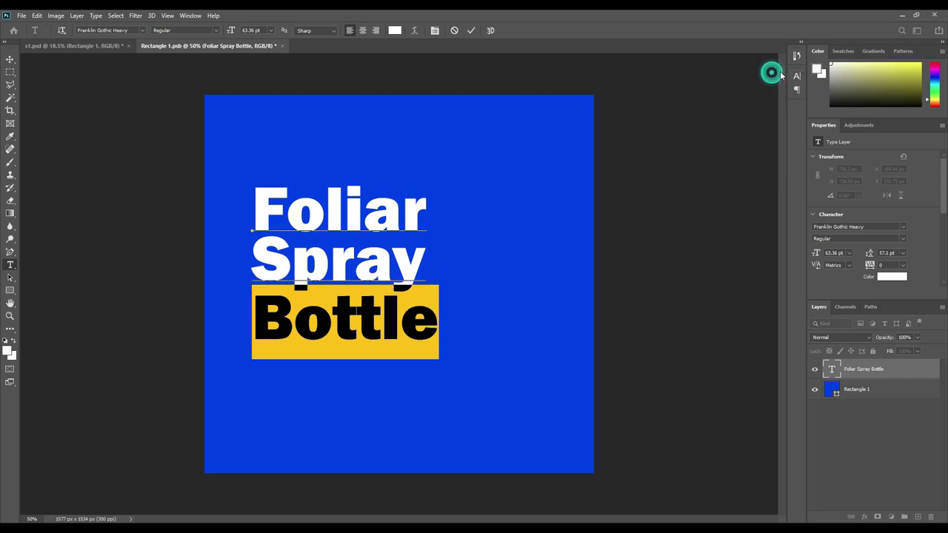
click(472, 30)
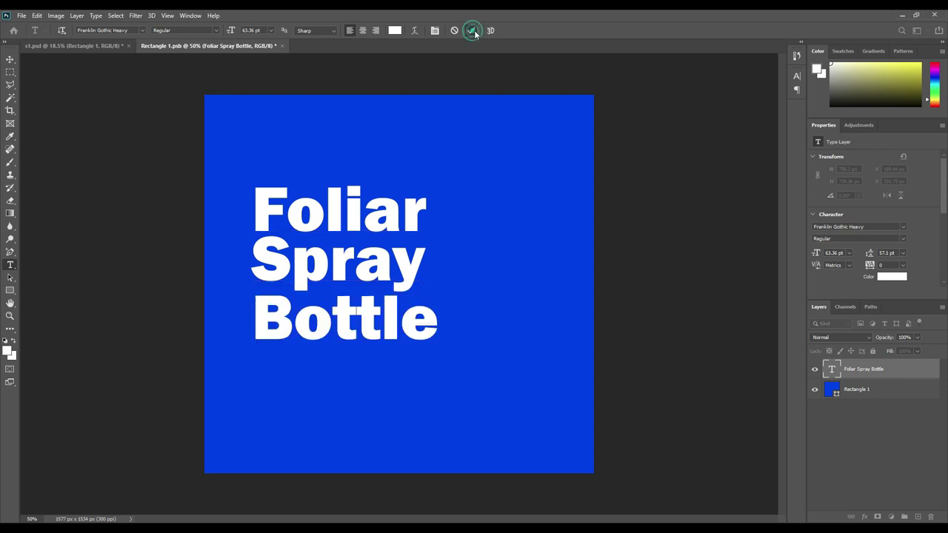
Add white 'mockupart' text, scale it to 52%, rotate it vertical, and place it at right
click(496, 277)
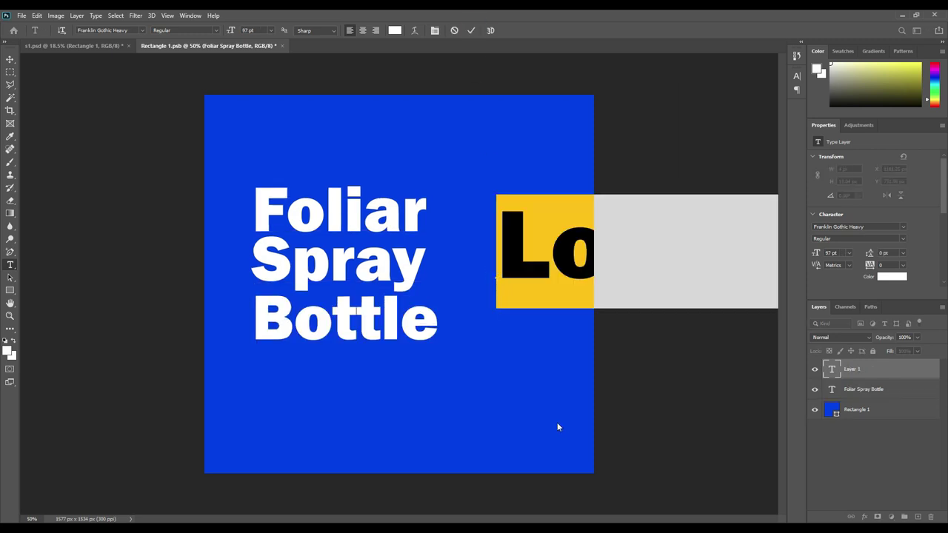
text(mockup)
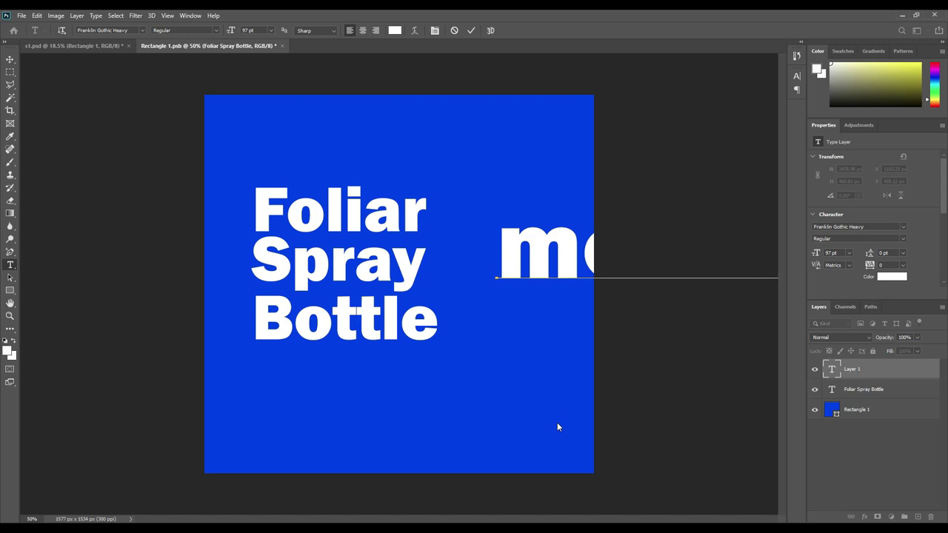
click(472, 31)
key(ctrl+t)
drag(602, 243, 300, 259)
drag(751, 206, 359, 117)
drag(381, 216, 527, 213)
click(489, 30)
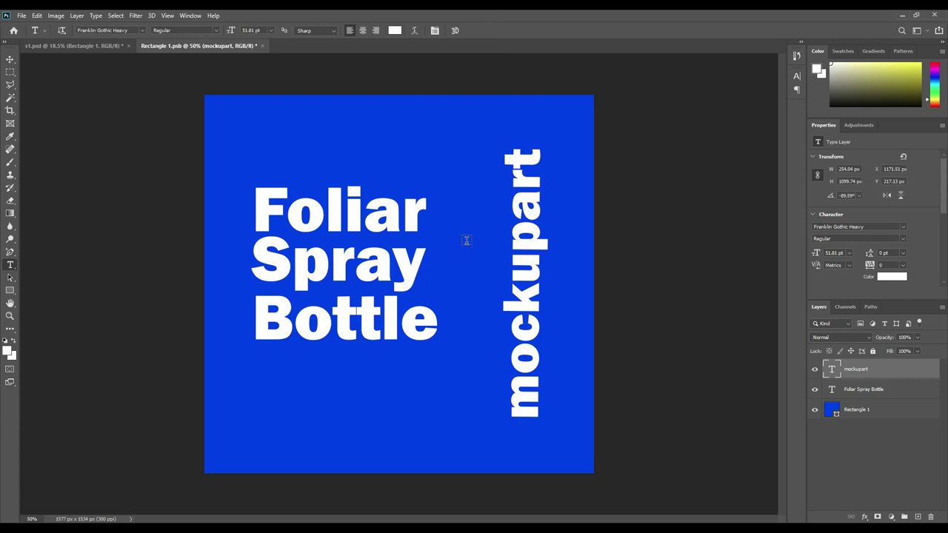
Nudge mockupart and the Foliar Spray Bottle title into their final positions
click(11, 60)
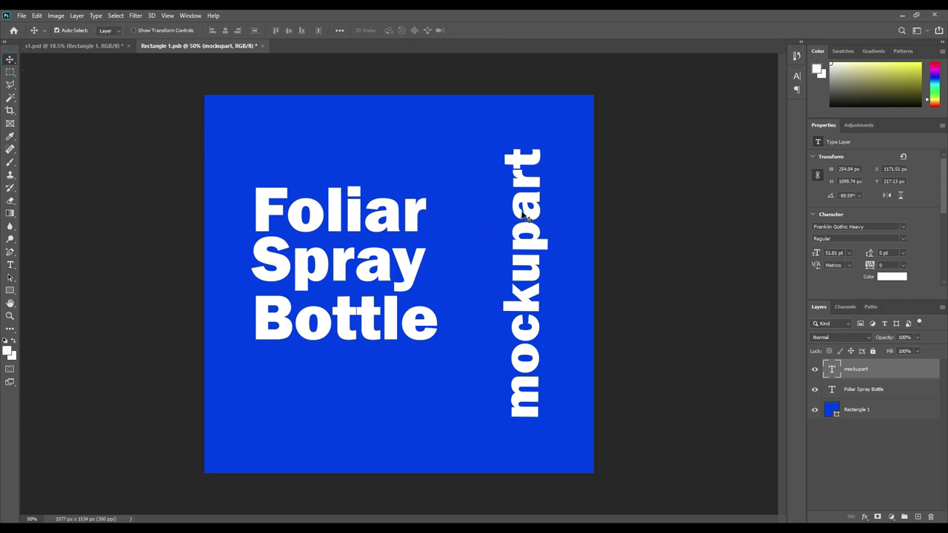
drag(522, 215, 516, 215)
drag(412, 215, 418, 213)
drag(415, 209, 415, 214)
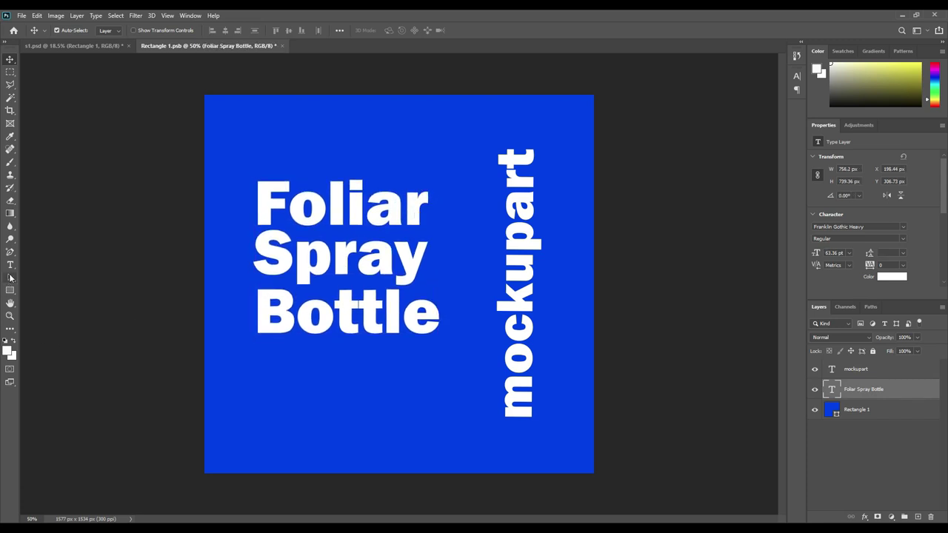
Add a white 8 pt Lorem ipsum paragraph box under the title with Auto leading
click(10, 265)
drag(255, 363, 478, 417)
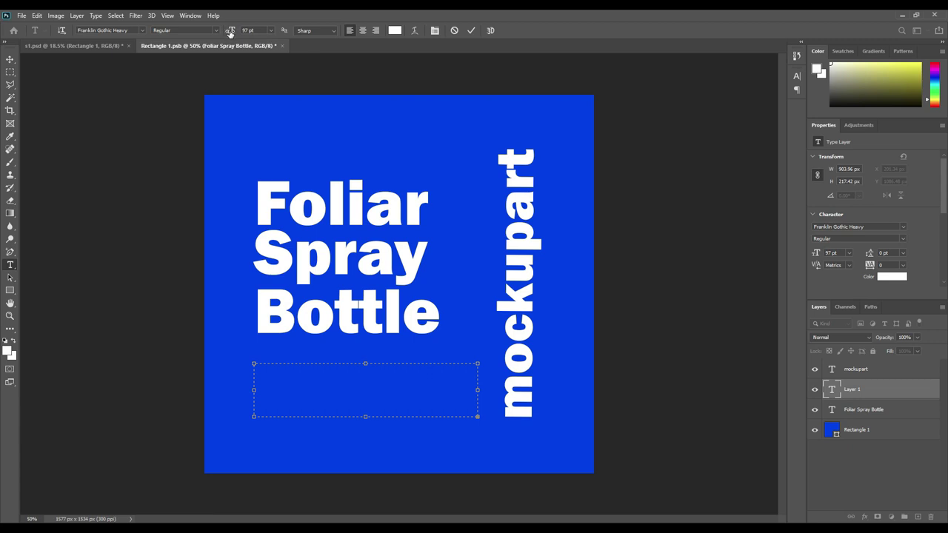
drag(229, 31, 274, 48)
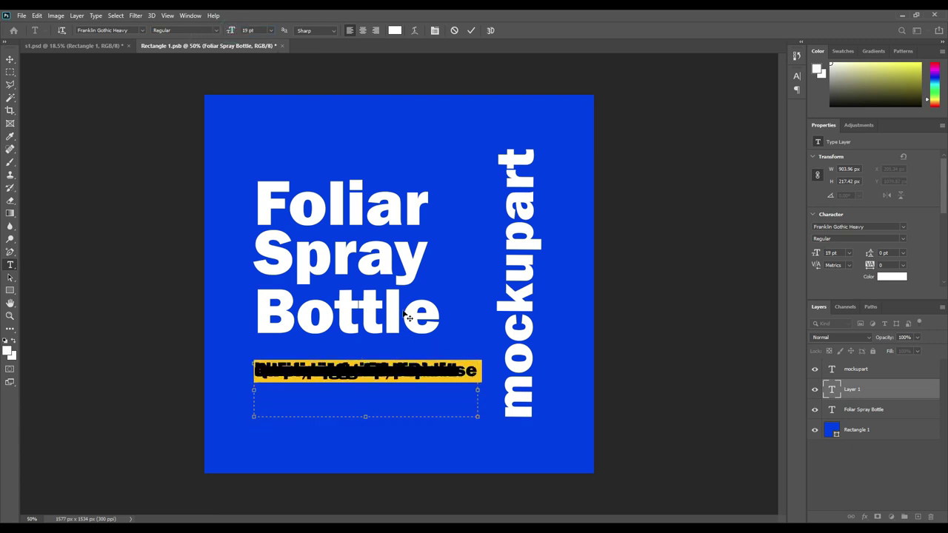
click(796, 78)
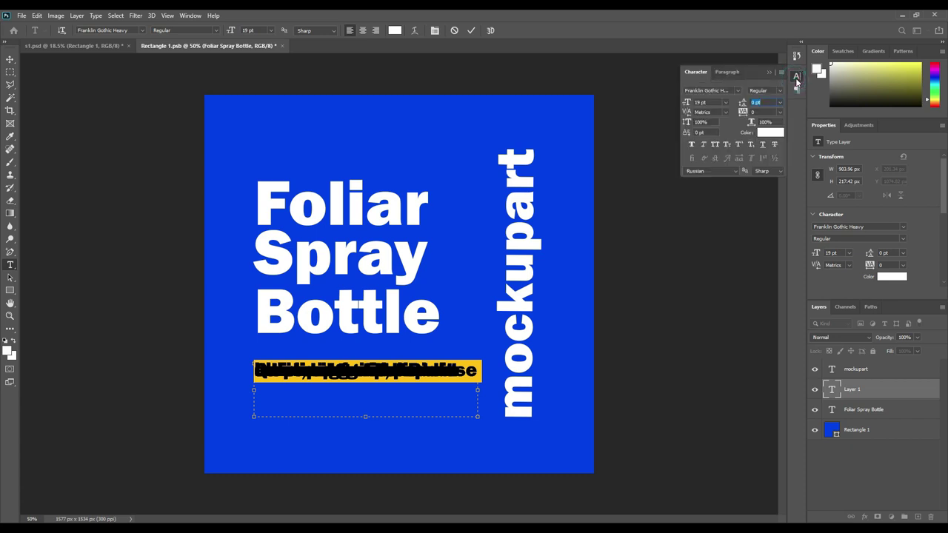
key(Return)
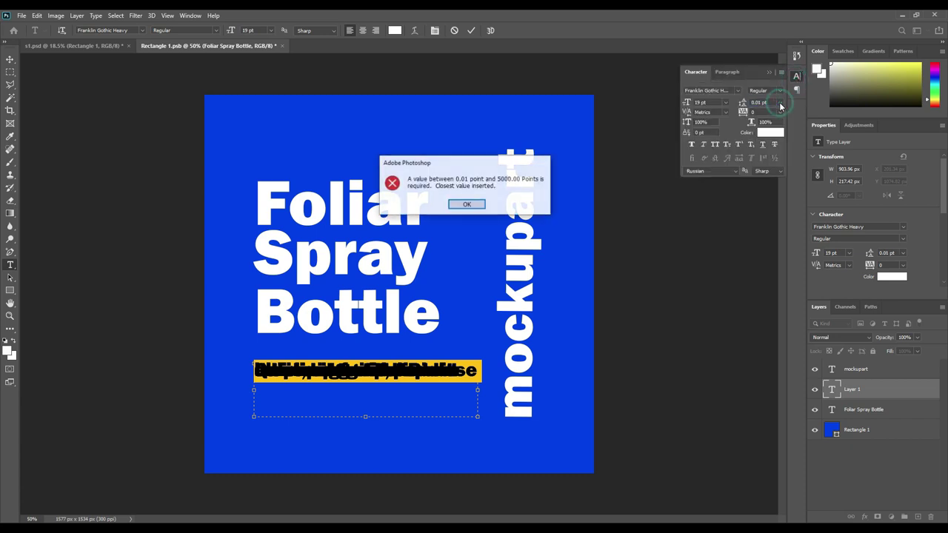
click(467, 205)
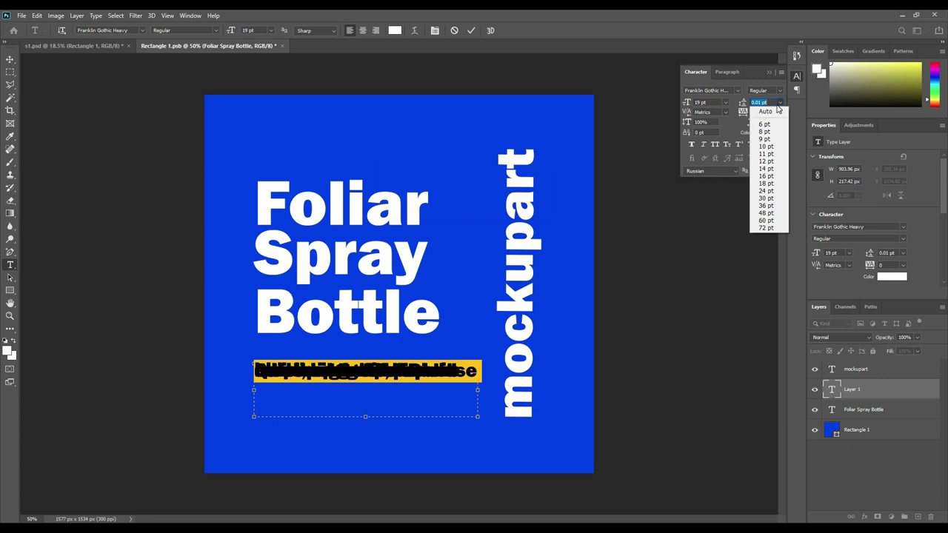
click(770, 105)
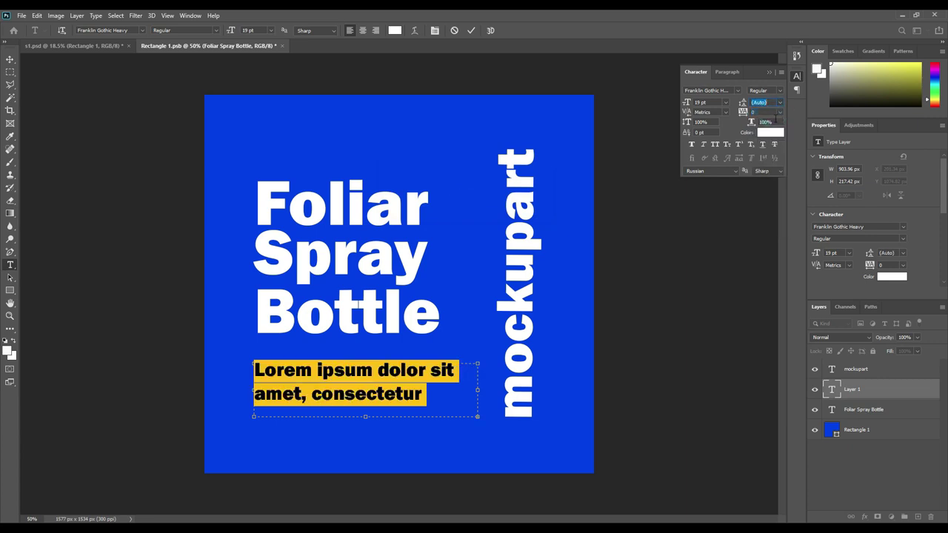
click(771, 73)
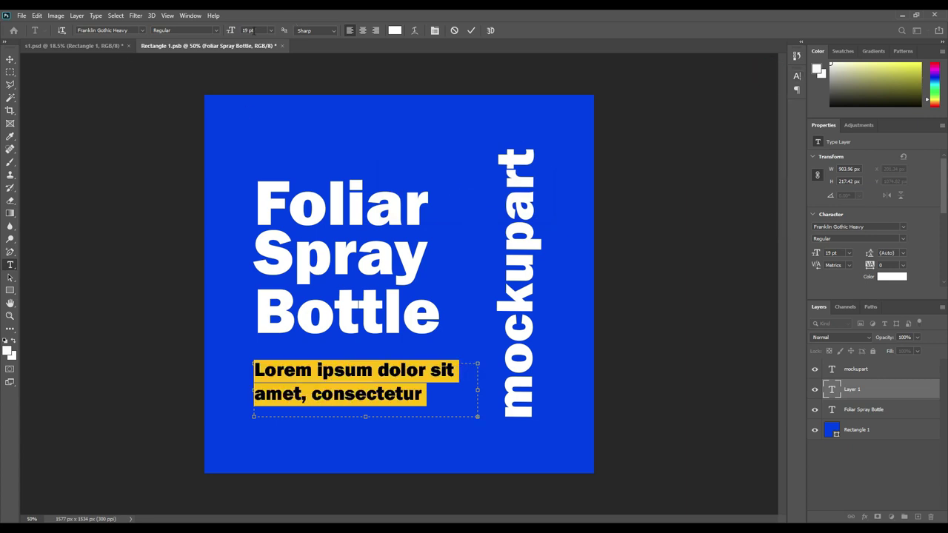
drag(232, 35, 226, 34)
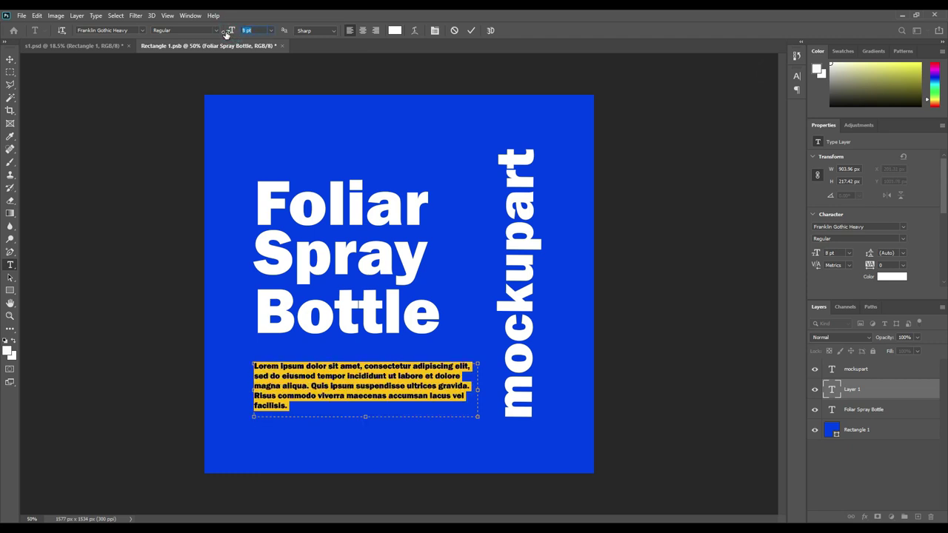
click(471, 30)
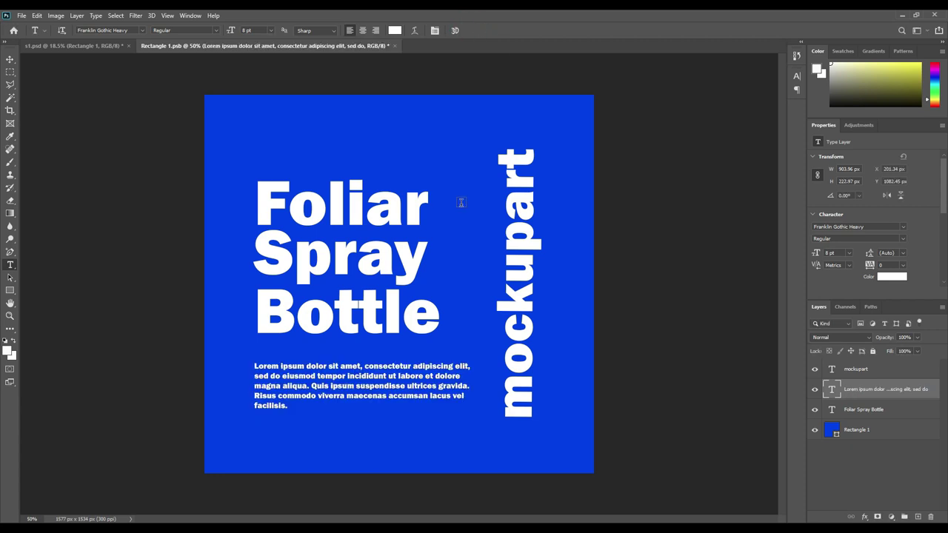
click(10, 60)
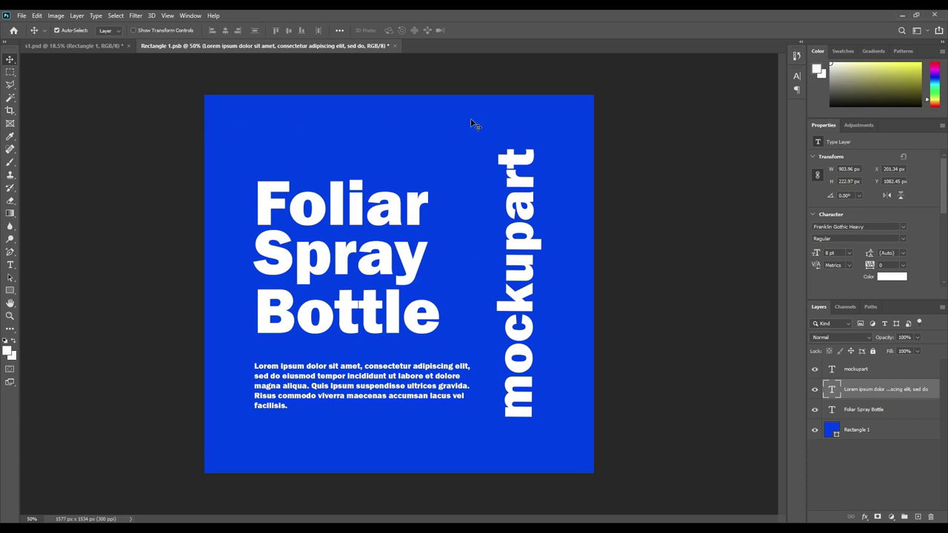
Hide the blue Rectangle 1 fill, save the label, and return to s1.psd
click(815, 433)
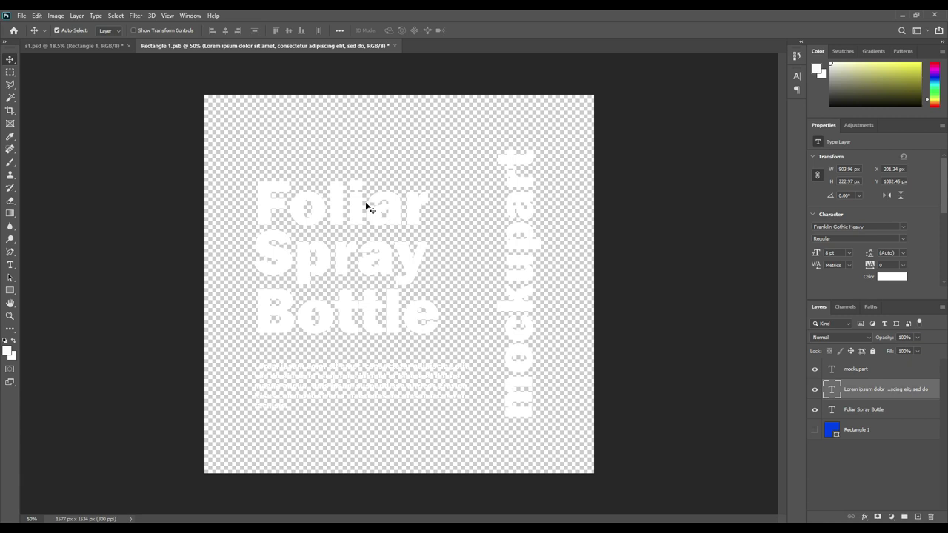
click(21, 16)
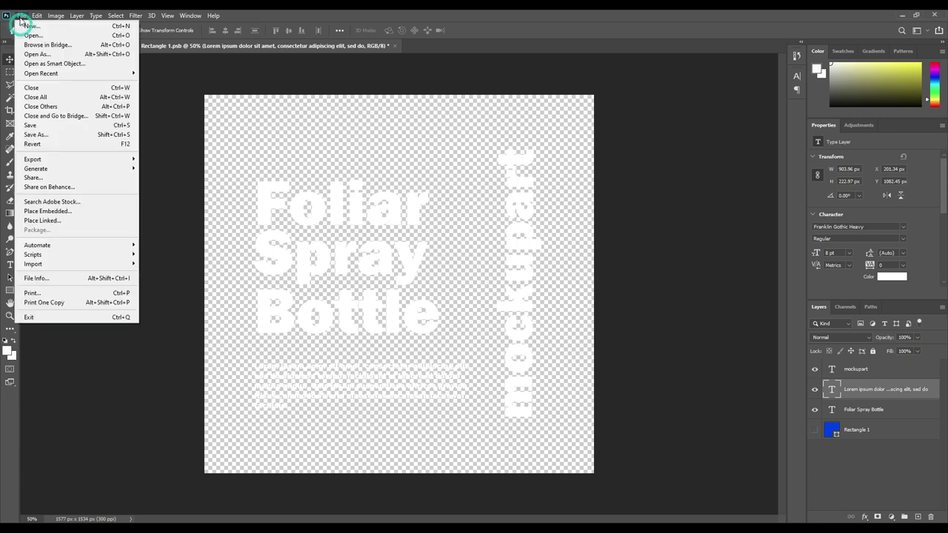
click(39, 127)
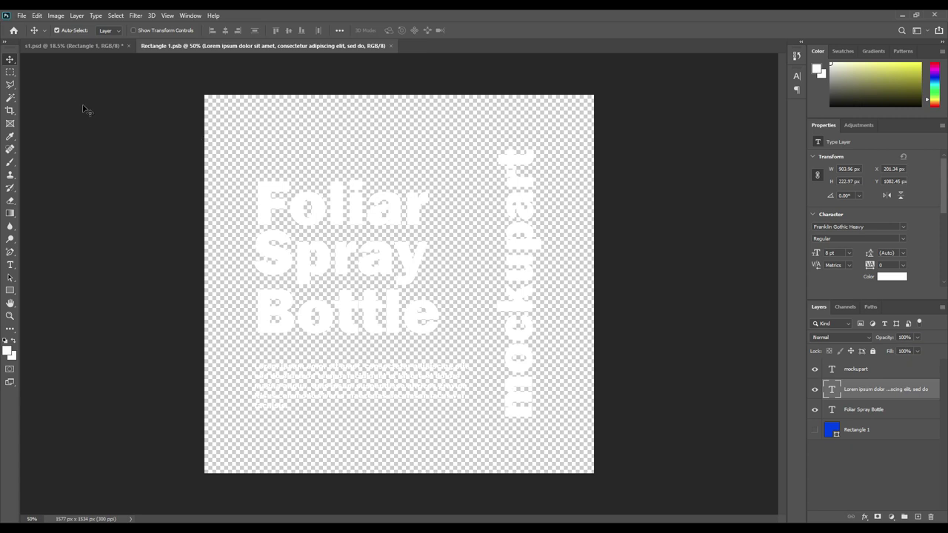
click(82, 47)
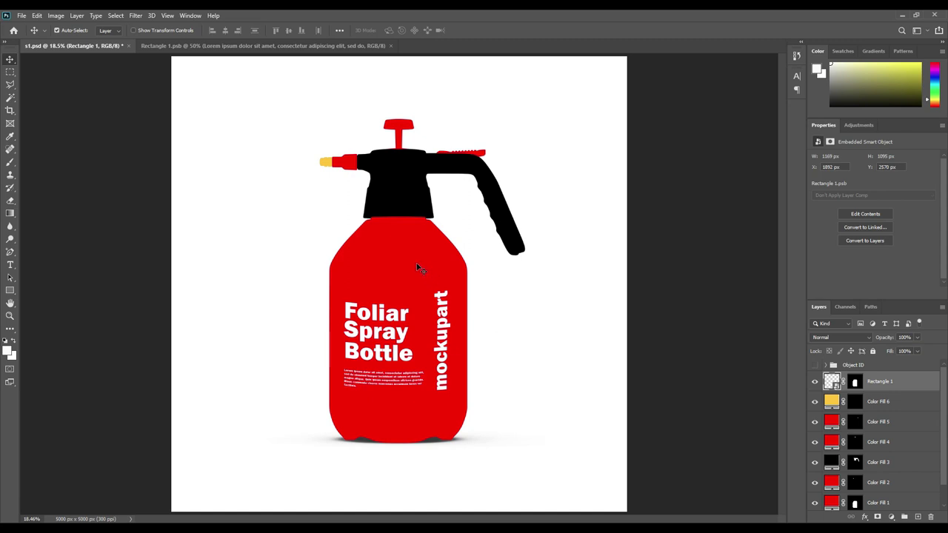
Load the combined outlines of design Layers 1–6 as one selection
click(826, 365)
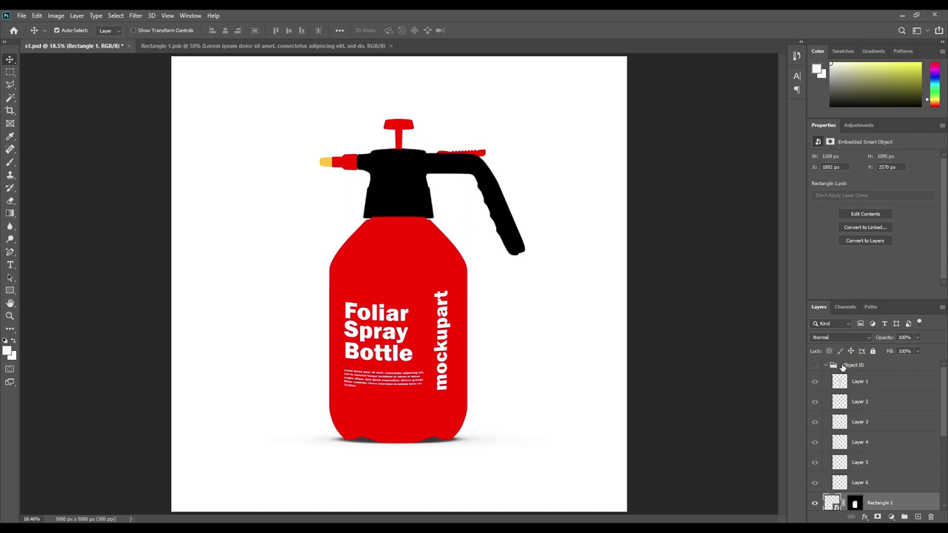
key(ctrl)
ctrl+click(840, 382)
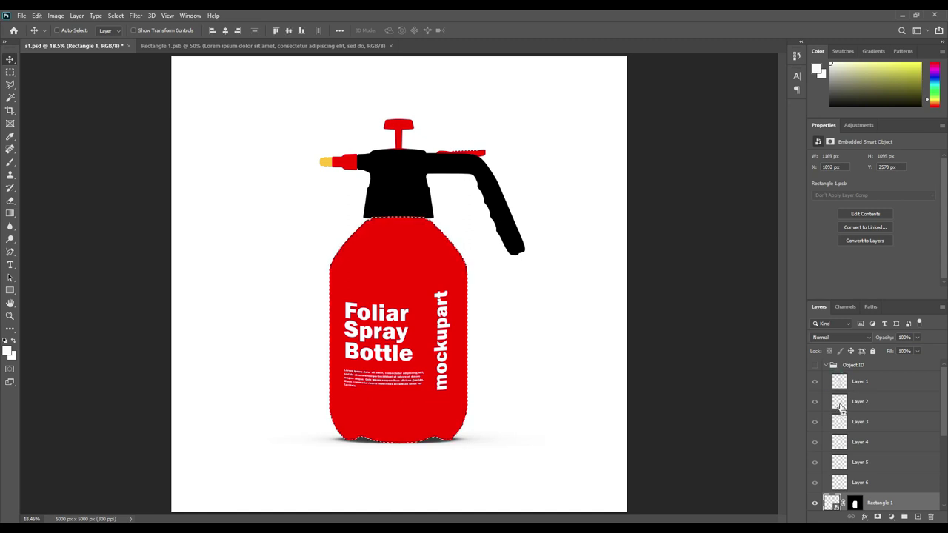
ctrl+shift+click(839, 402)
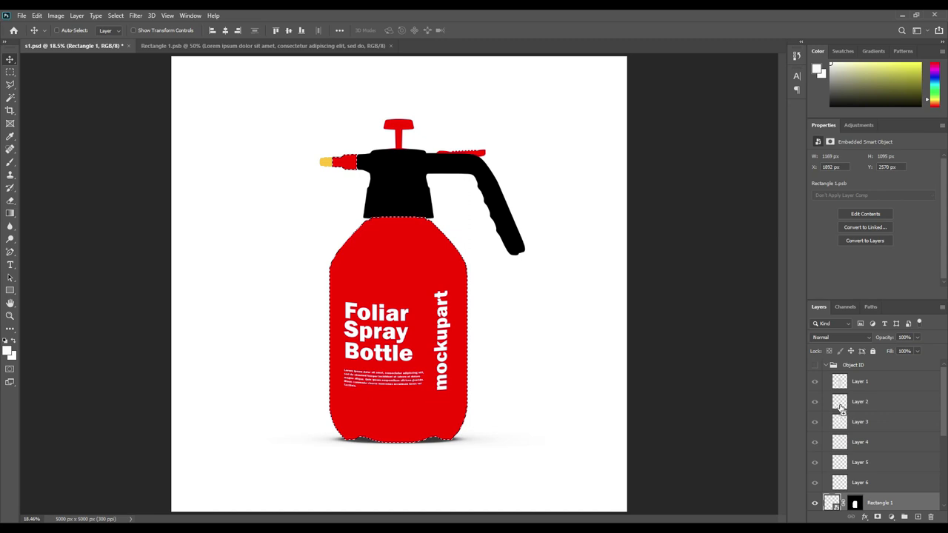
ctrl+shift+click(839, 422)
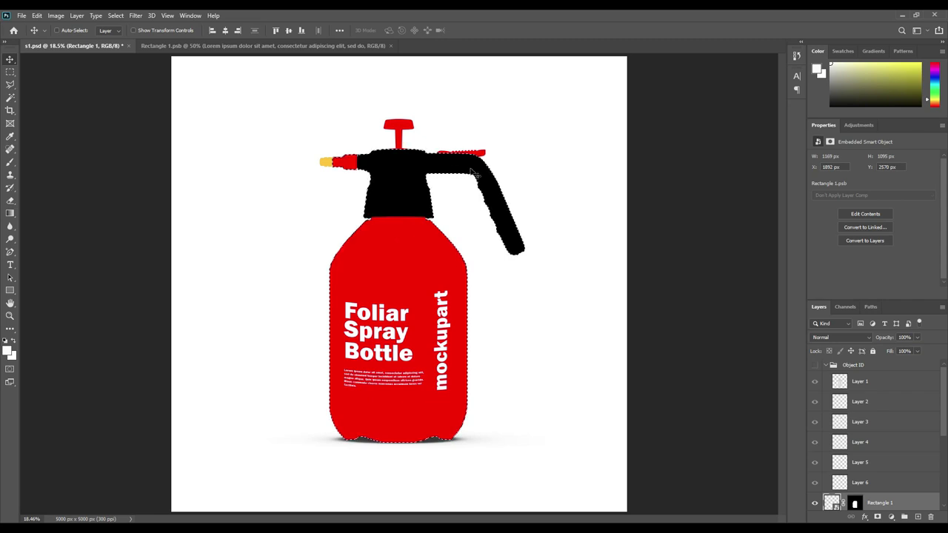
ctrl+shift+click(840, 442)
ctrl+shift+click(839, 462)
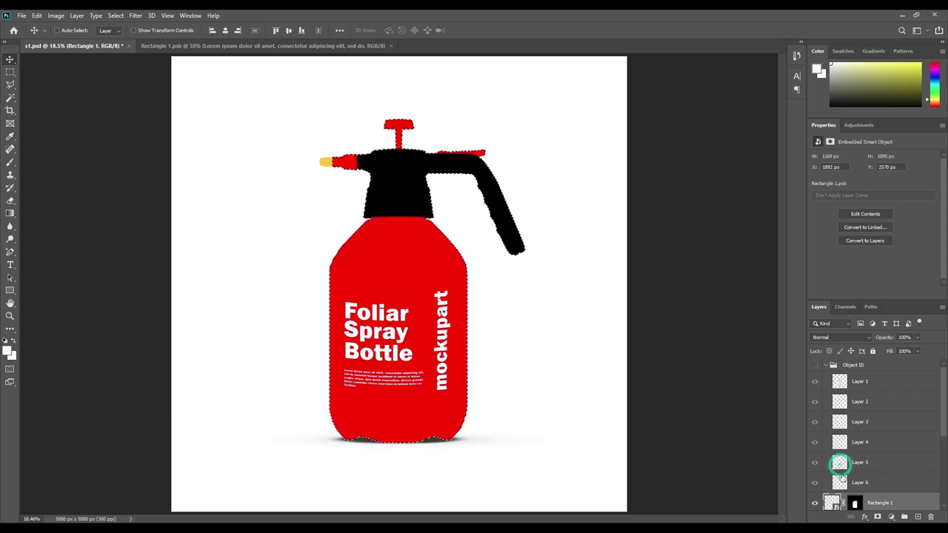
ctrl+shift+click(842, 483)
Copy the selected bottle area of the Background photo onto new Layer 7
scroll(898, 425, down, 5)
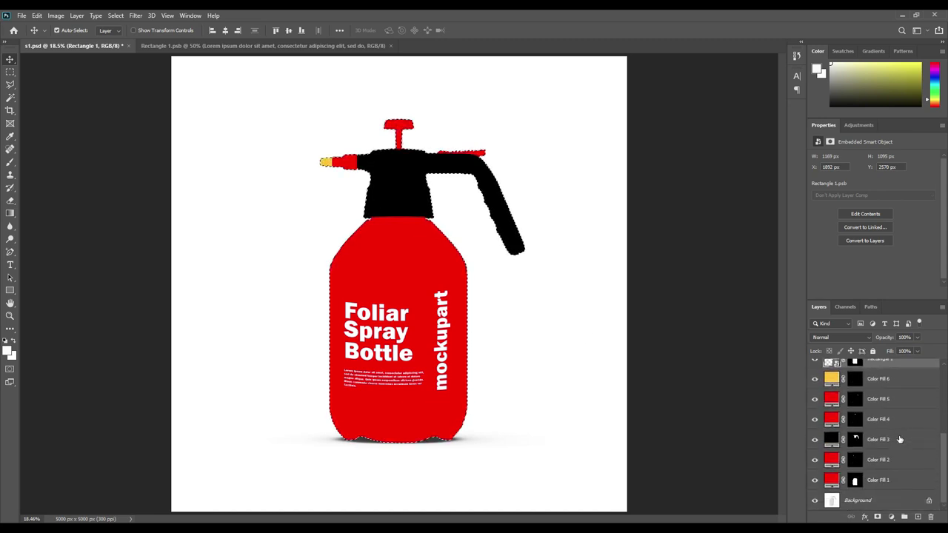
click(878, 504)
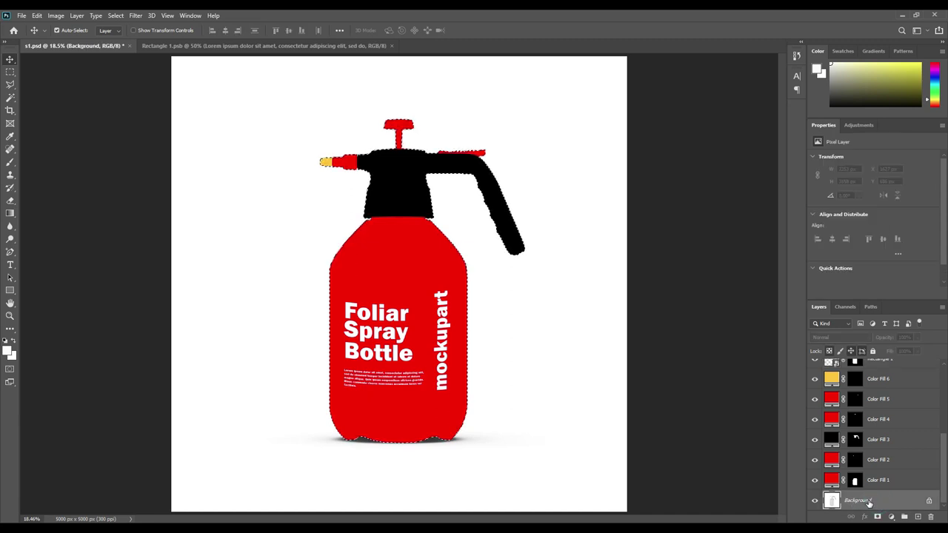
key(ctrl+j)
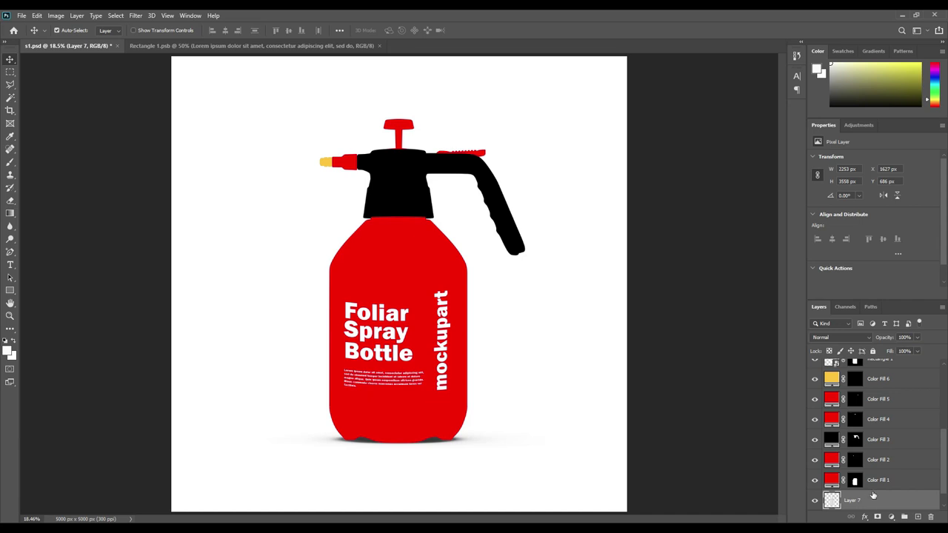
Label Rectangle 1 through Color Fill 1 red and drag Layer 7 above the design layers
scroll(881, 489, down, 1)
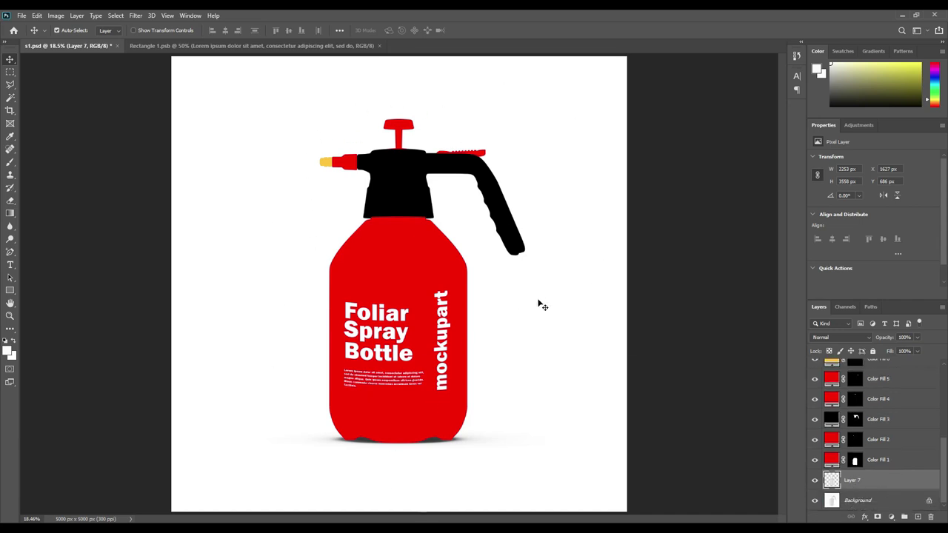
scroll(889, 456, up, 5)
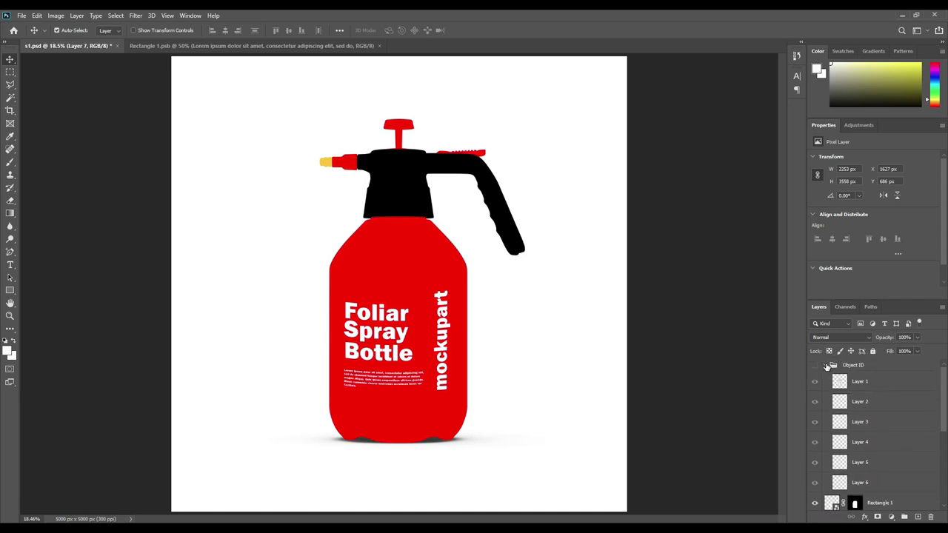
click(827, 366)
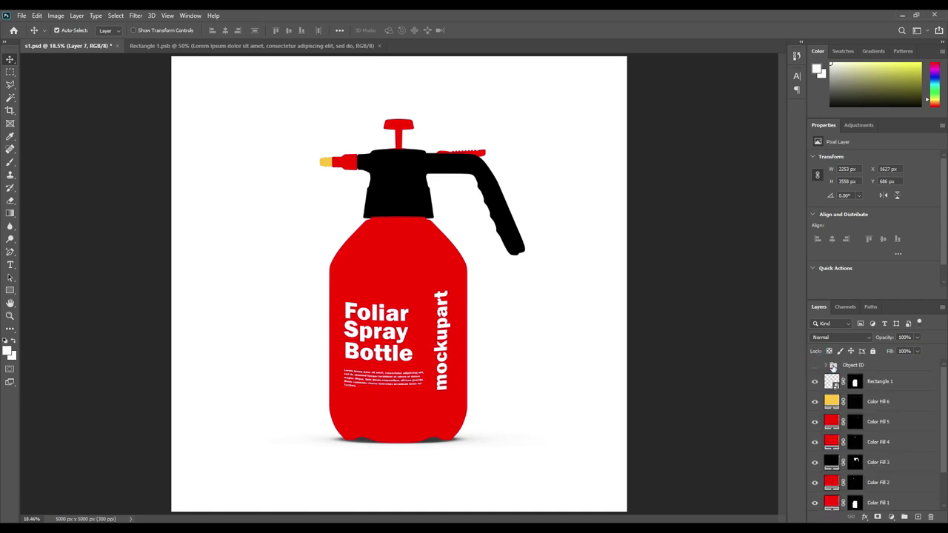
click(887, 381)
scroll(885, 436, down, 2)
shift+click(880, 467)
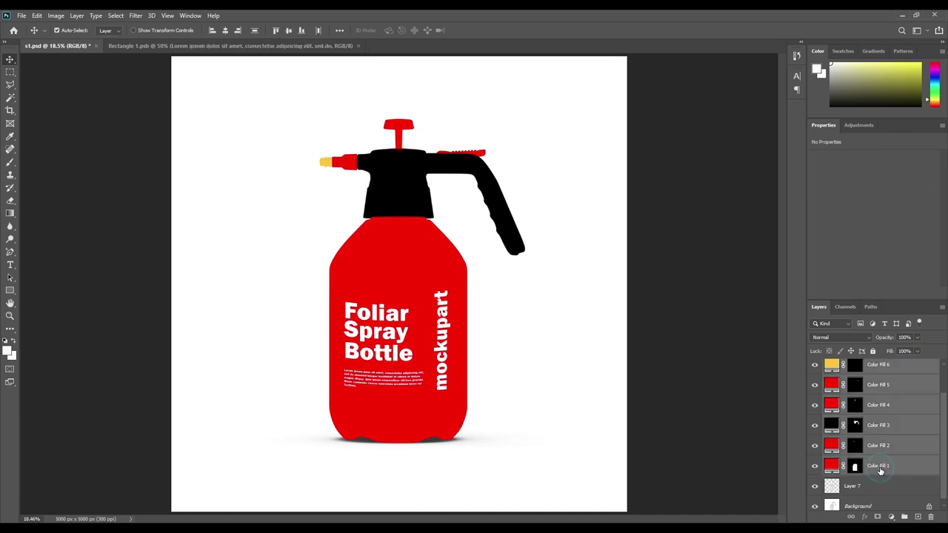
right_click(880, 468)
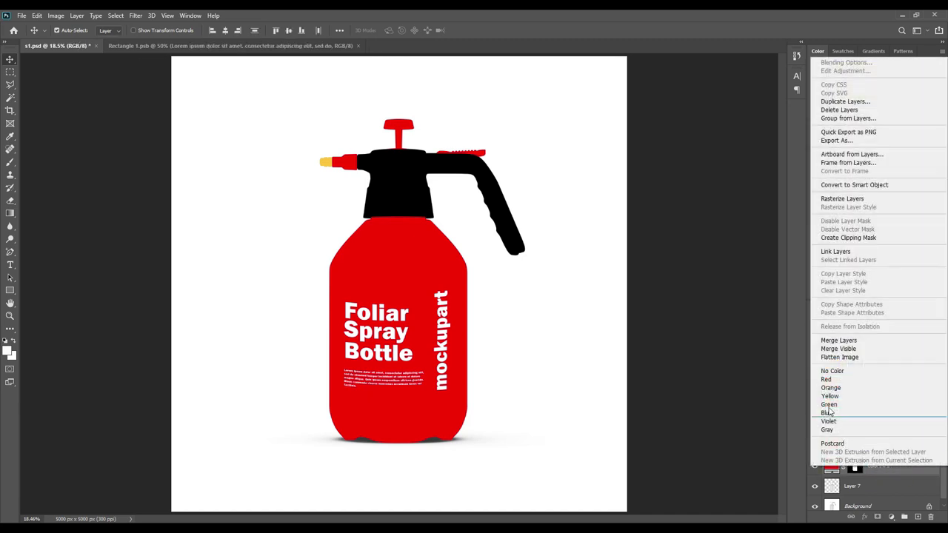
click(837, 382)
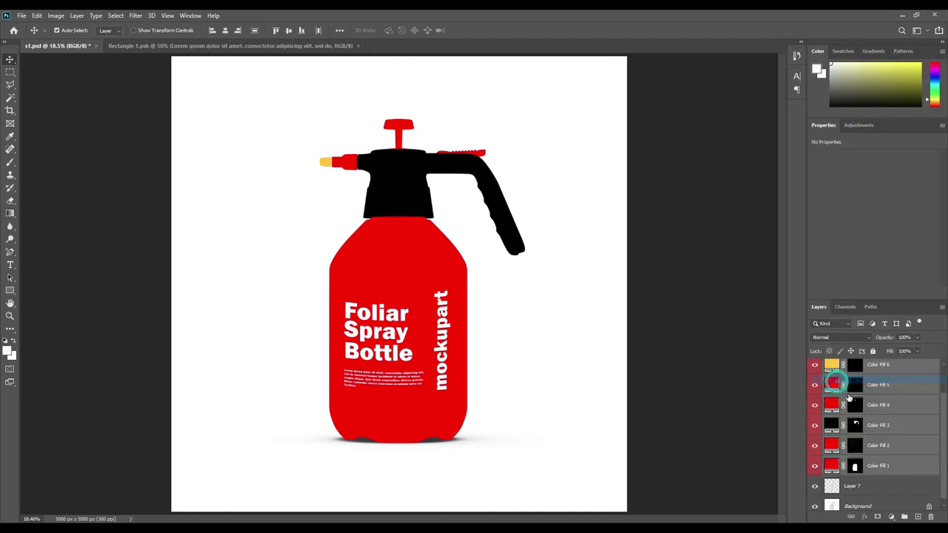
click(860, 488)
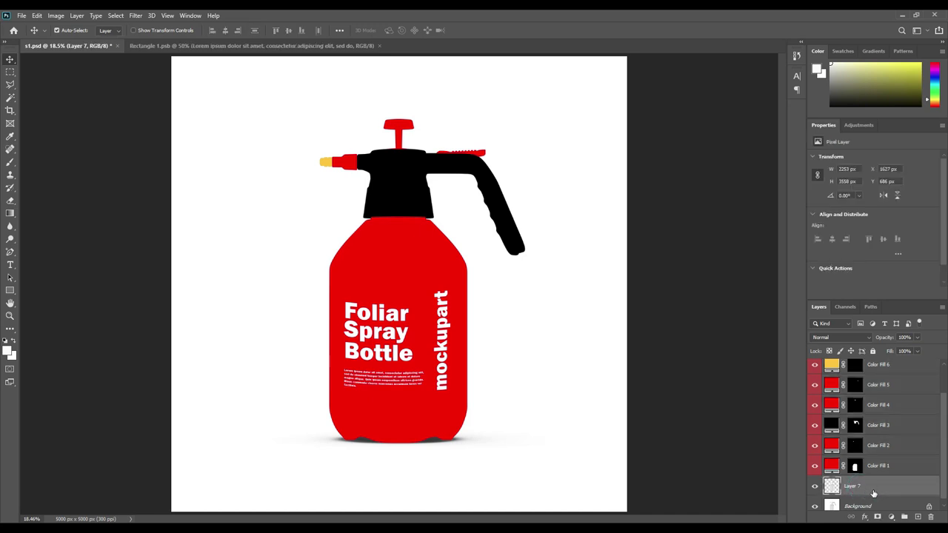
drag(875, 489, 870, 372)
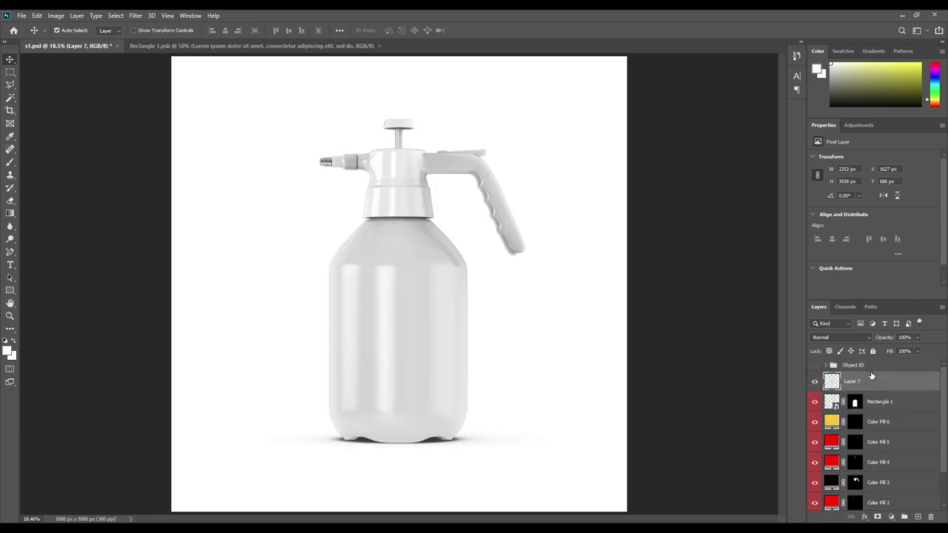
Duplicate Layer 7 twice with Ctrl+J to make three bottle layers
click(815, 381)
click(815, 381)
key(ctrl+j)
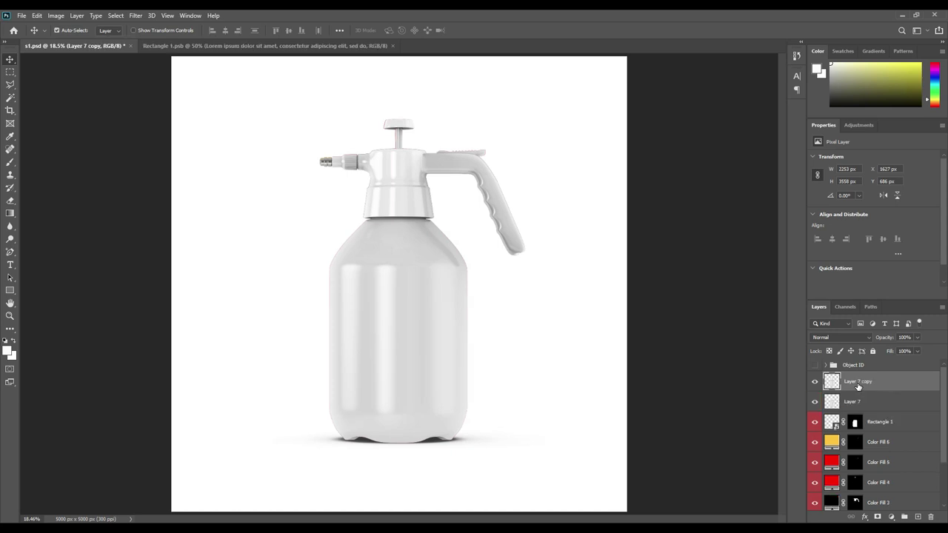
key(ctrl+j)
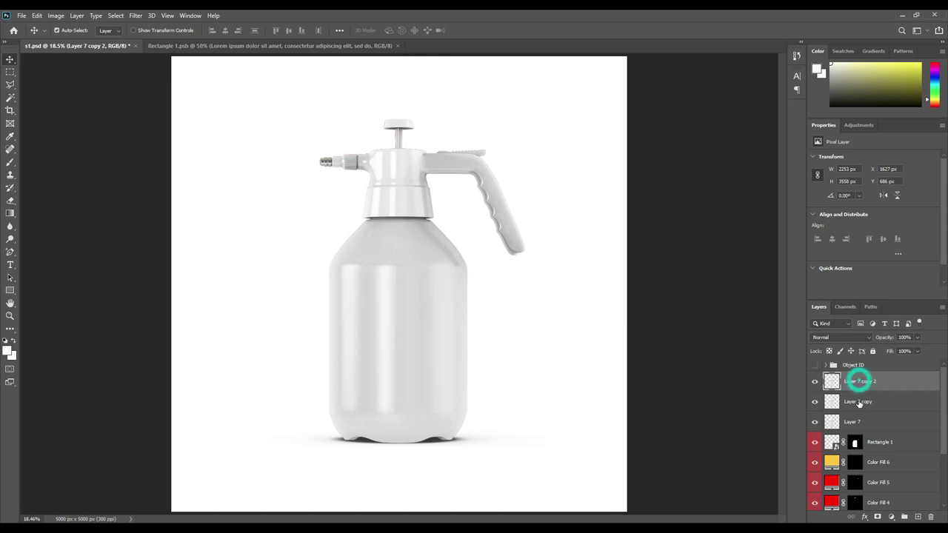
key(alt+bracketleft)
key(alt+bracketleft)
key(alt+bracketright)
key(alt+bracketright)
key(alt+bracketleft)
key(alt+bracketleft)
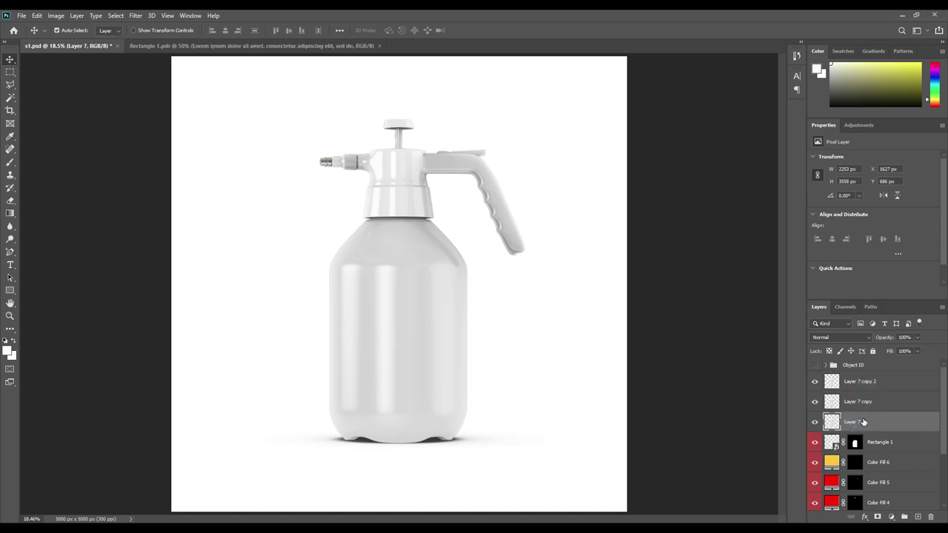
Rename the three bottle layers Light, Midtone and Shadow from top to bottom
double_click(861, 382)
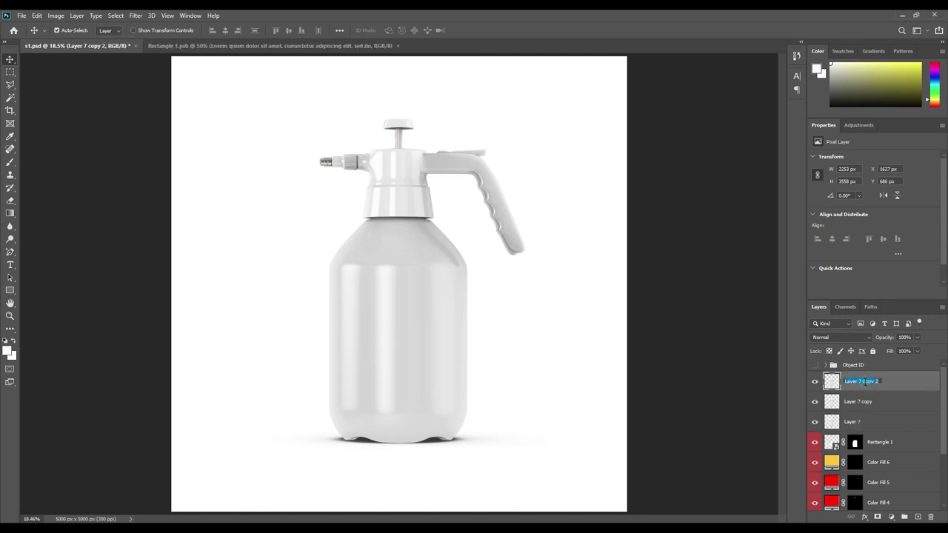
text(Light)
key(Return)
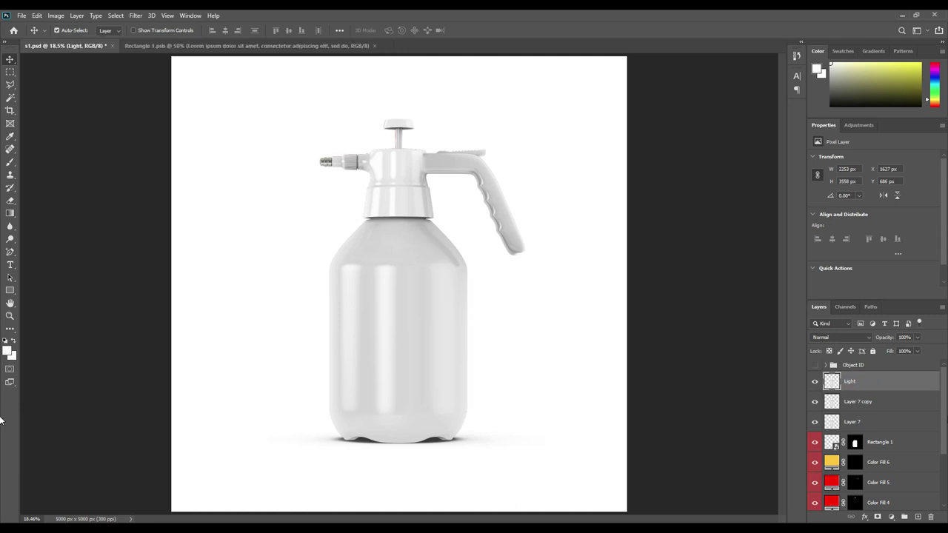
double_click(858, 401)
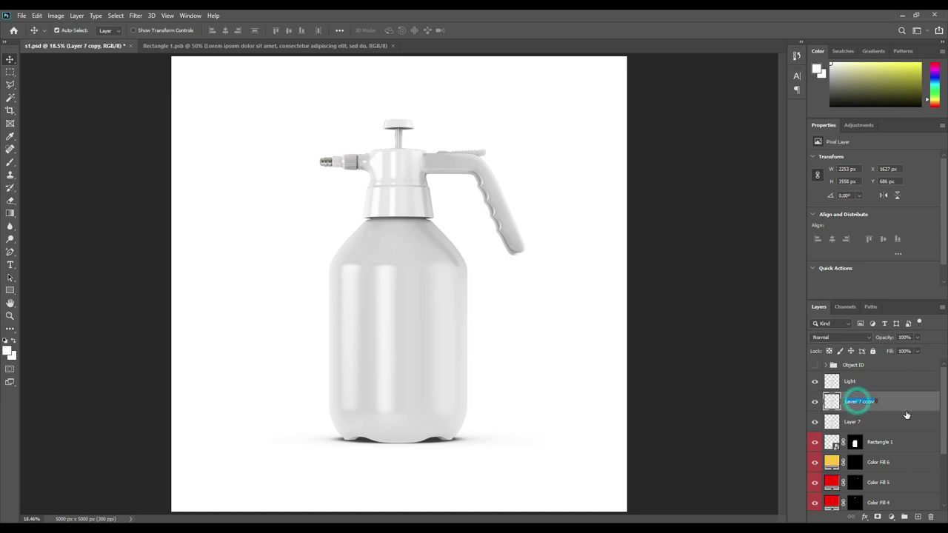
text(Midtone)
key(Return)
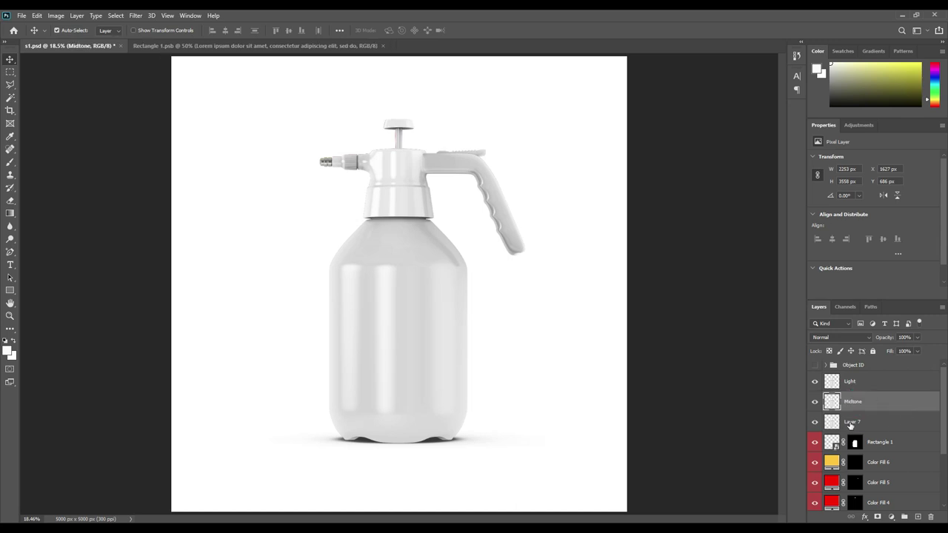
double_click(851, 421)
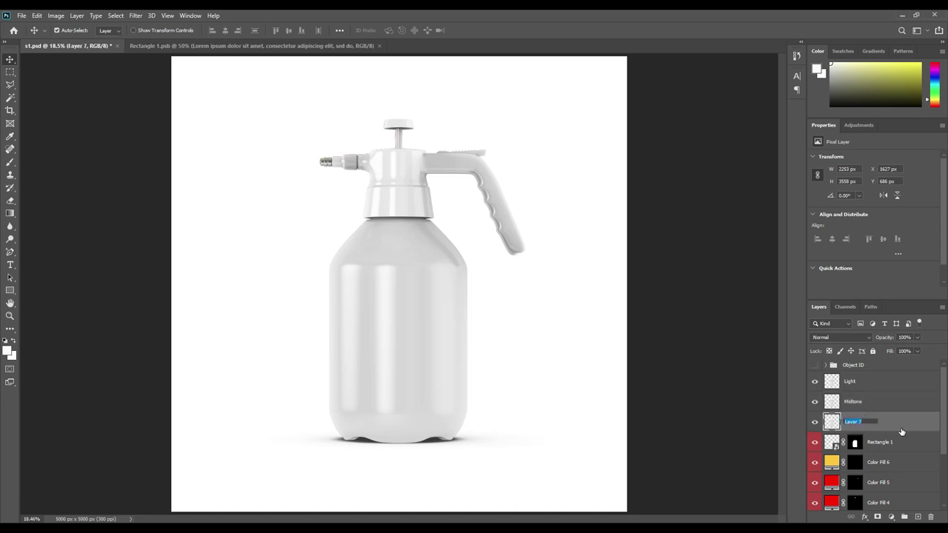
text(Shadow)
key(Return)
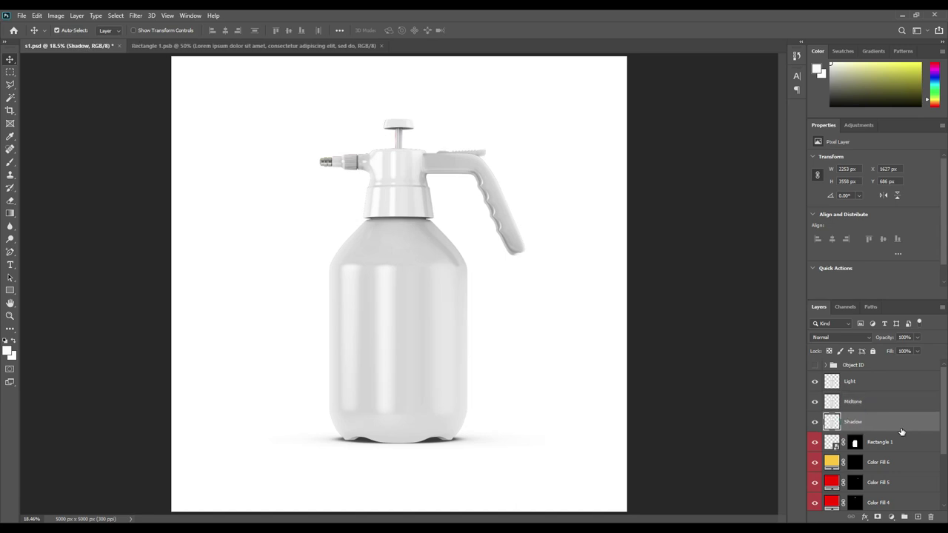
Hide Light and Midtone and set the Shadow layer's blend mode to Multiply
click(814, 381)
click(815, 402)
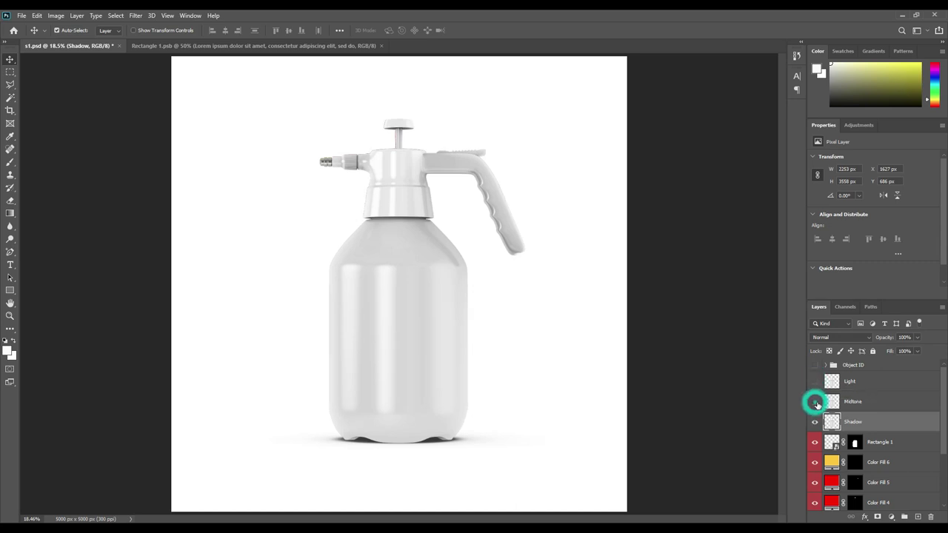
click(855, 423)
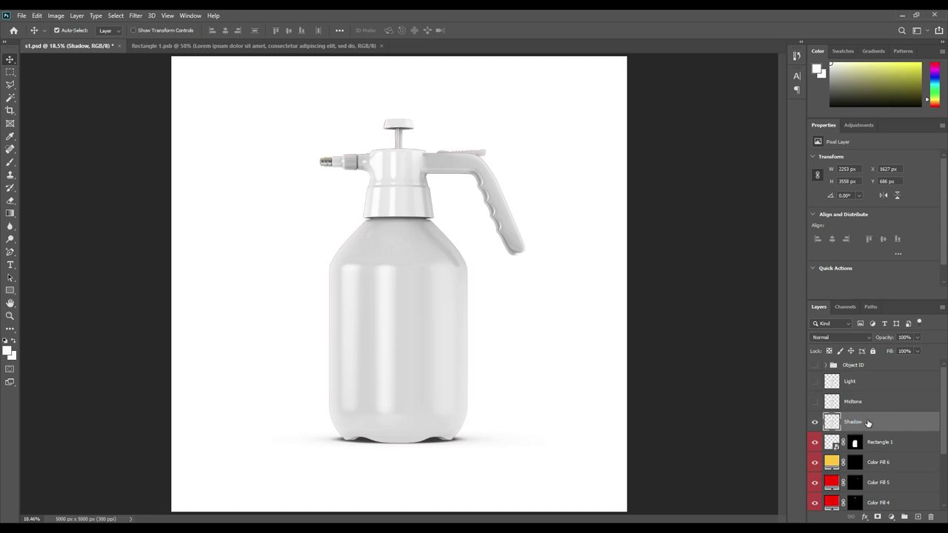
click(868, 422)
click(851, 343)
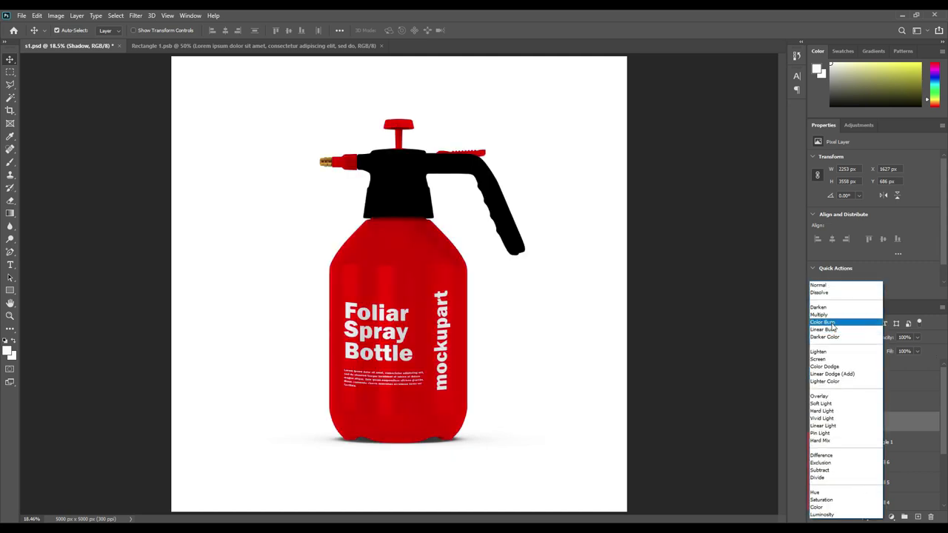
click(829, 315)
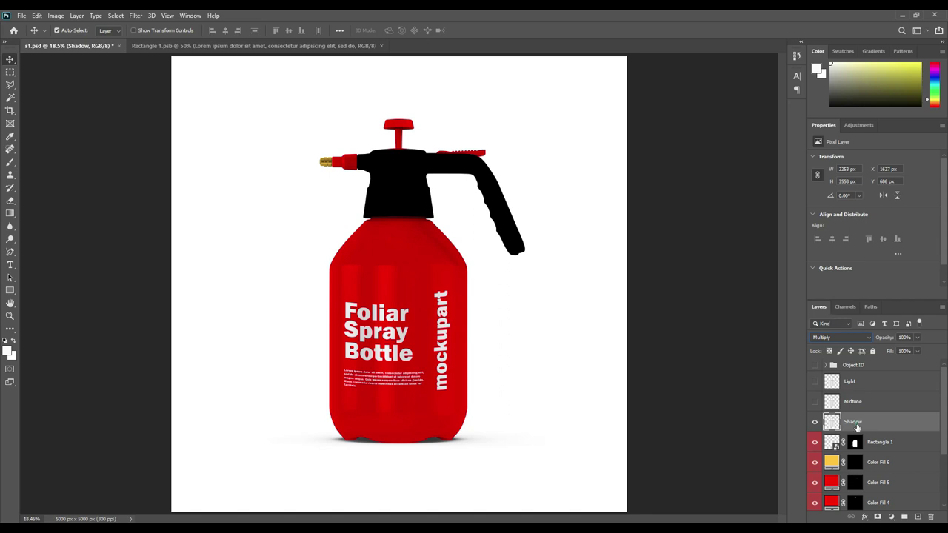
Toggle the Shadow layer on and off to compare its Multiply shading, then select Midtone
click(813, 424)
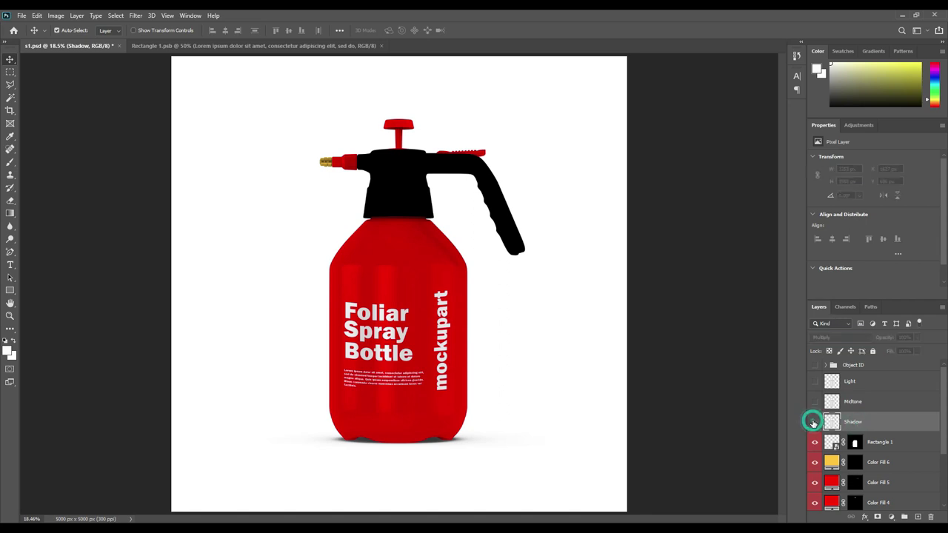
click(813, 423)
click(814, 423)
click(813, 423)
click(812, 422)
click(813, 423)
click(813, 423)
click(813, 423)
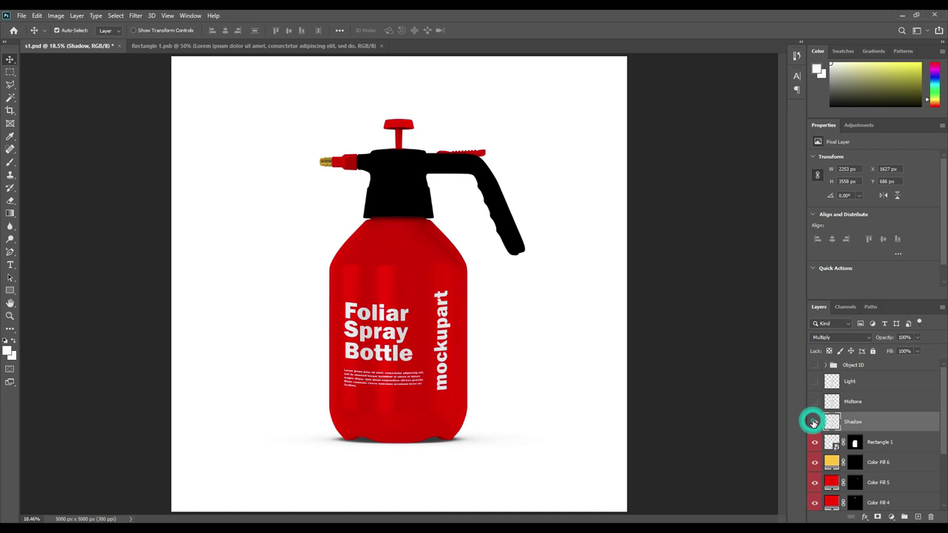
click(813, 422)
click(813, 422)
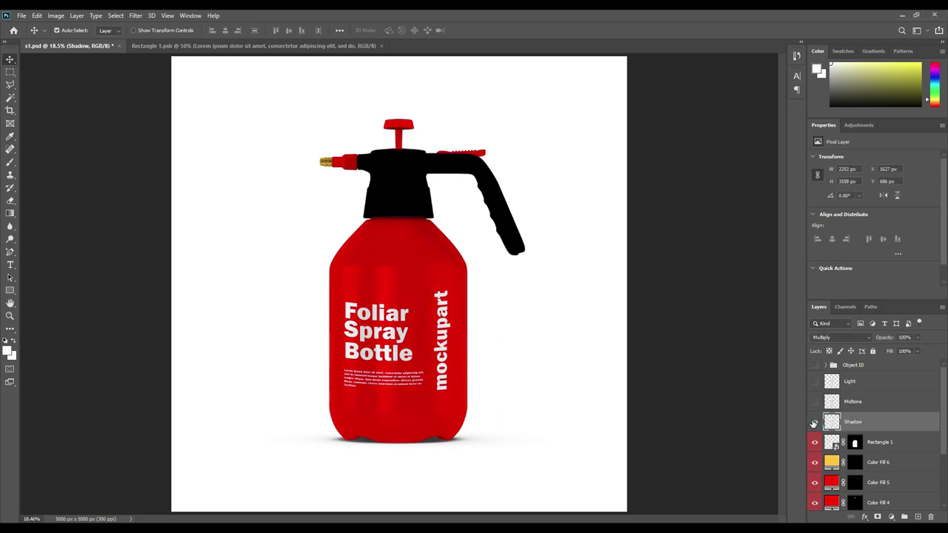
click(851, 406)
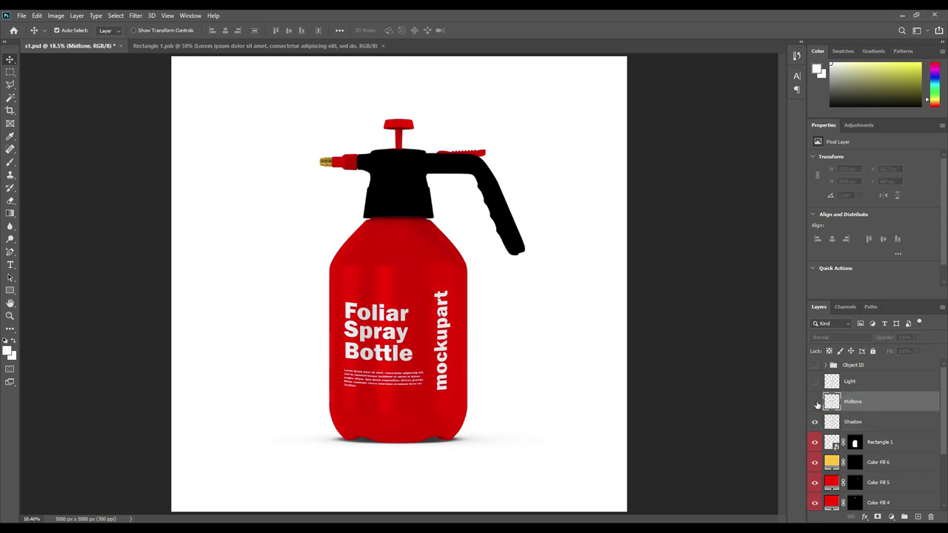
Make Midtone visible and set its blend mode to Linear Dodge (Add)
click(815, 402)
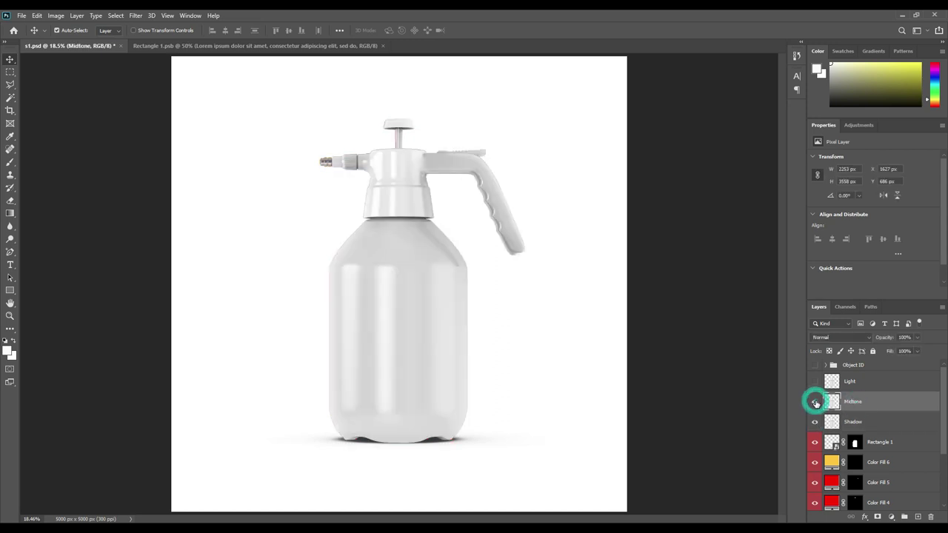
click(876, 407)
click(856, 339)
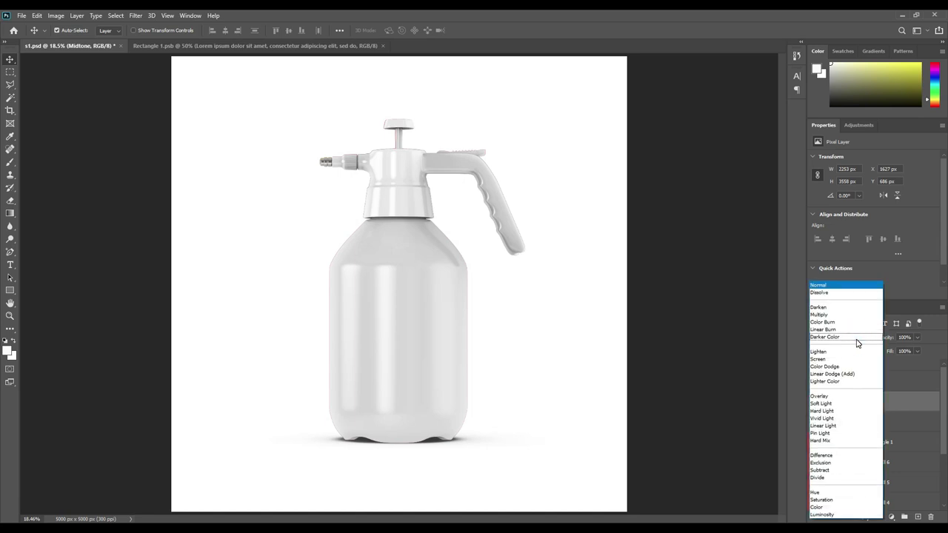
click(851, 377)
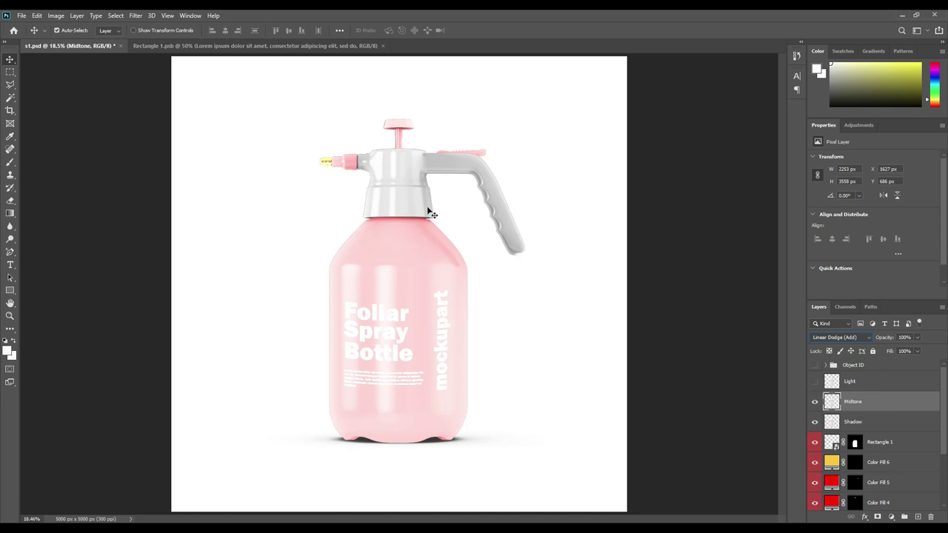
click(54, 15)
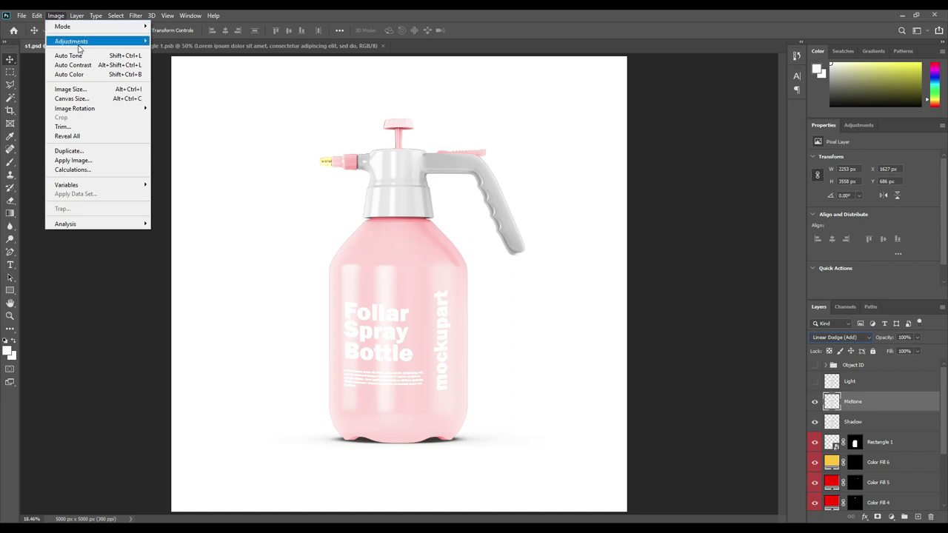
Apply Levels to Midtone with black input 199 and white output around 184
mouse_move(82, 46)
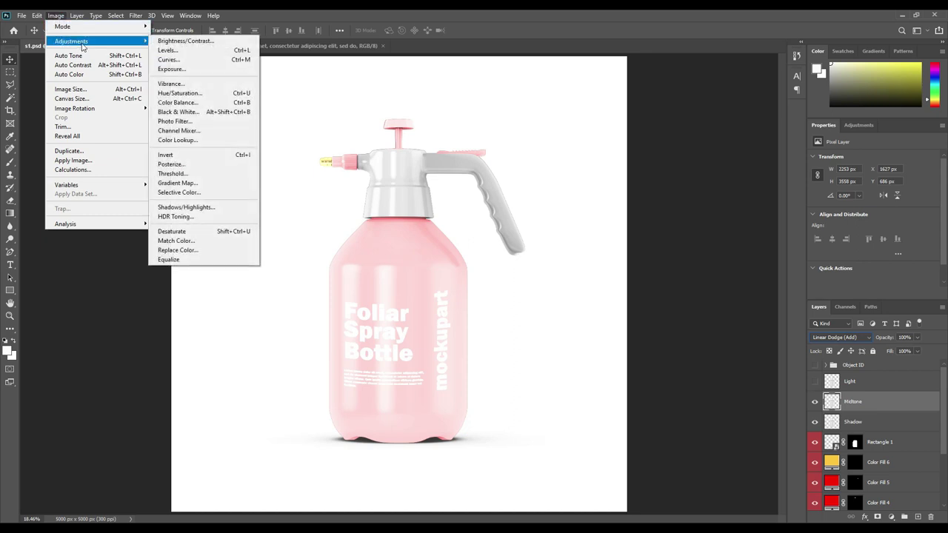
click(177, 53)
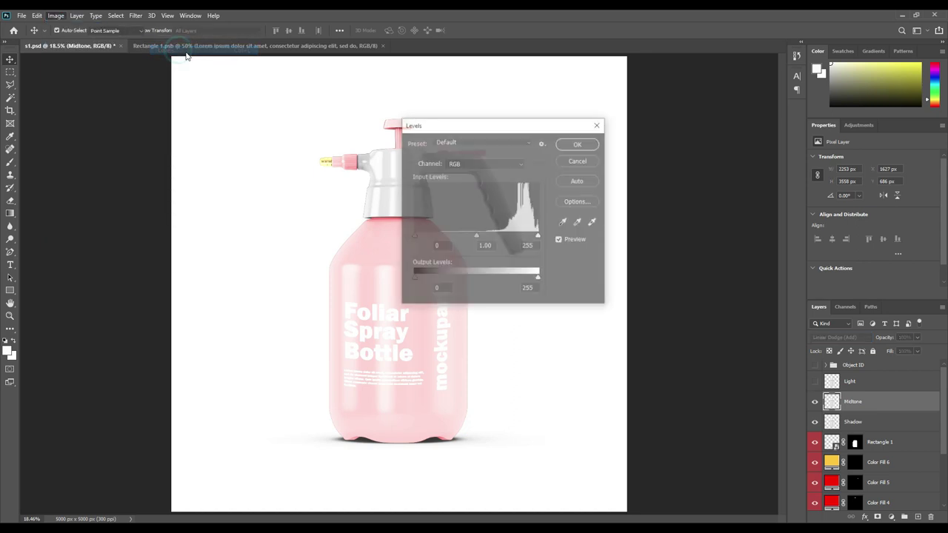
drag(467, 126, 595, 131)
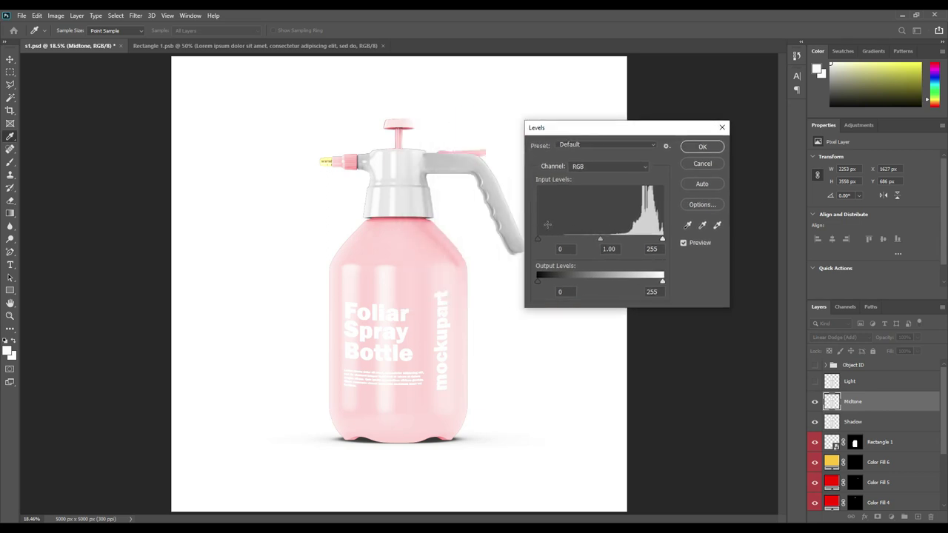
drag(538, 244, 636, 243)
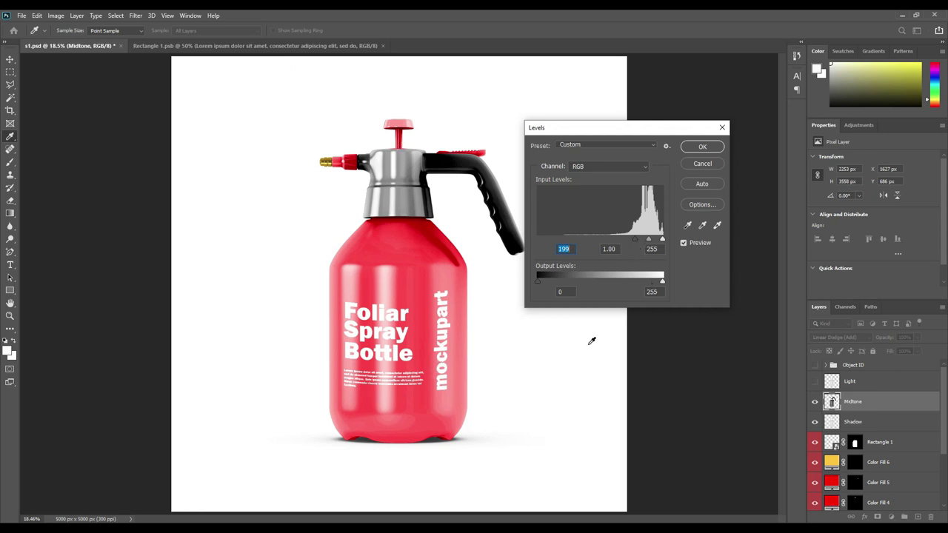
drag(664, 285, 599, 282)
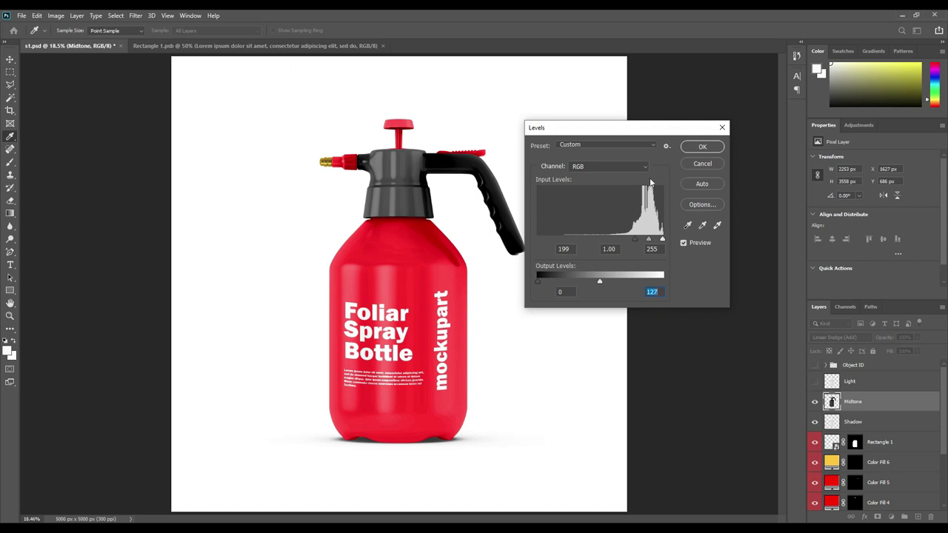
mouse_move(600, 284)
mouse_down()
mouse_move(628, 283)
mouse_move(600, 283)
mouse_up()
click(700, 148)
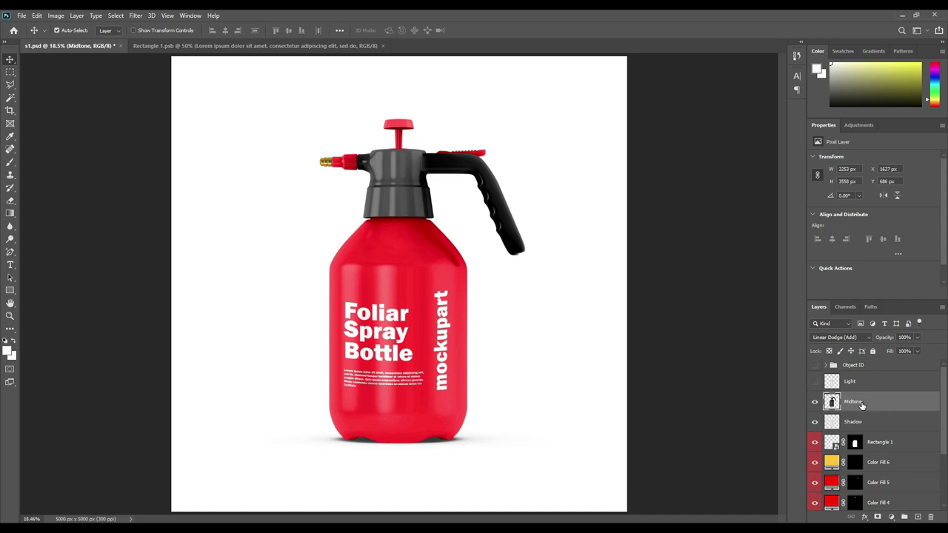
Make the Light layer visible and set its blend mode to Screen
click(814, 386)
click(851, 382)
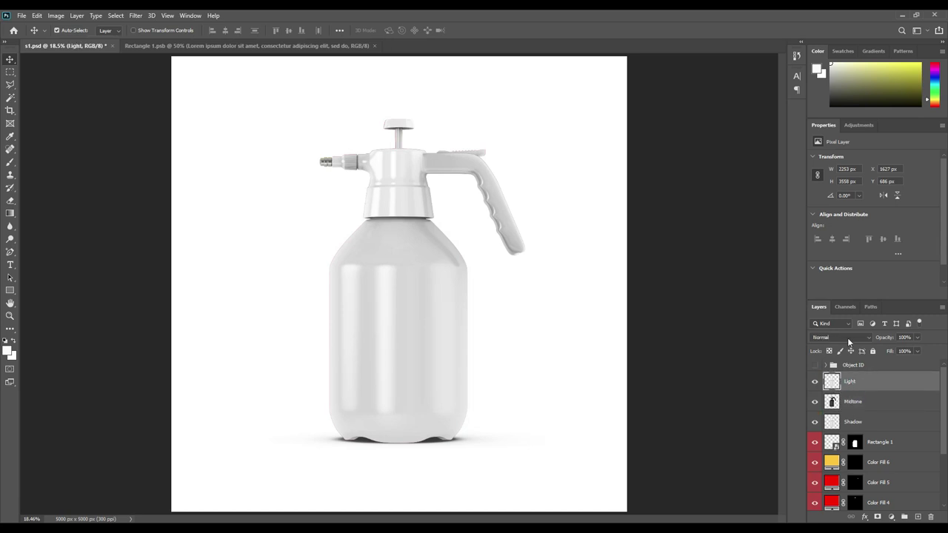
click(847, 338)
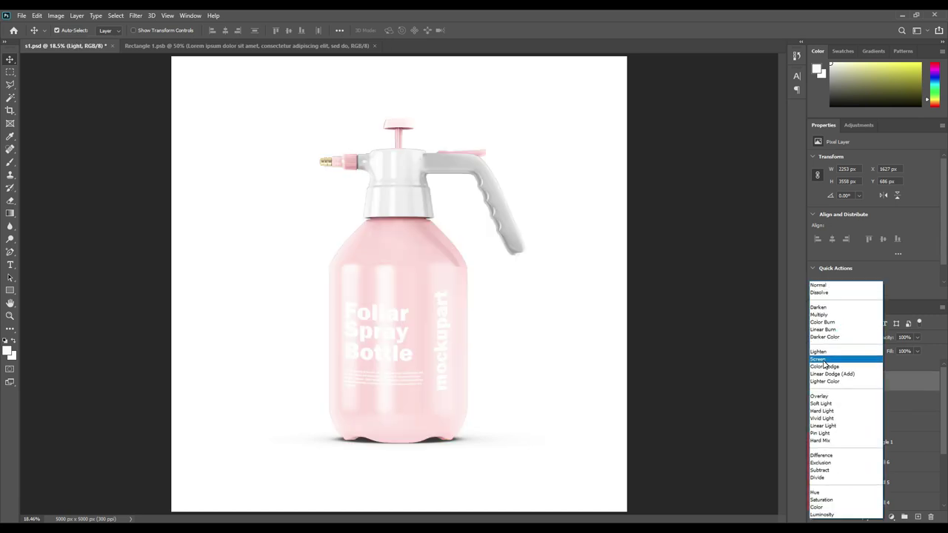
click(823, 361)
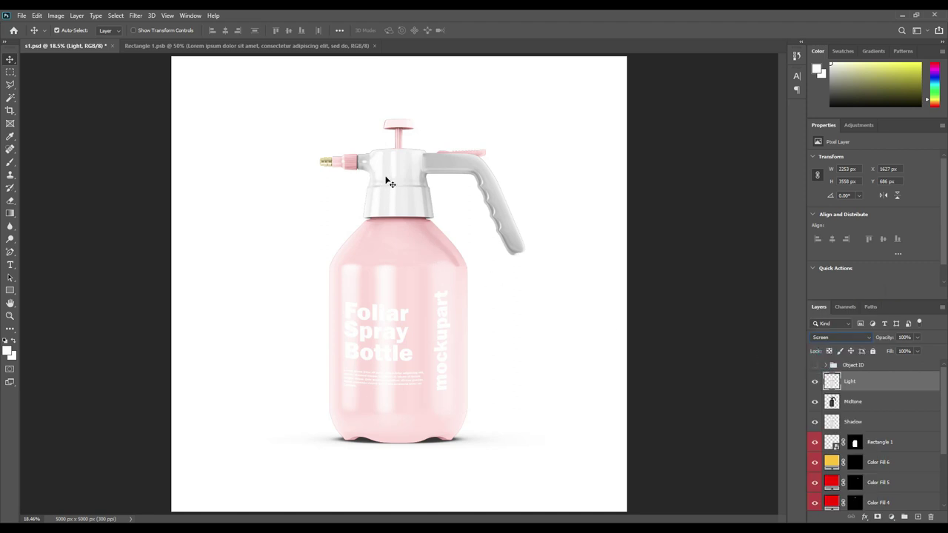
Apply Levels to Light with black input about 234 and white output about 190
click(55, 15)
mouse_move(80, 40)
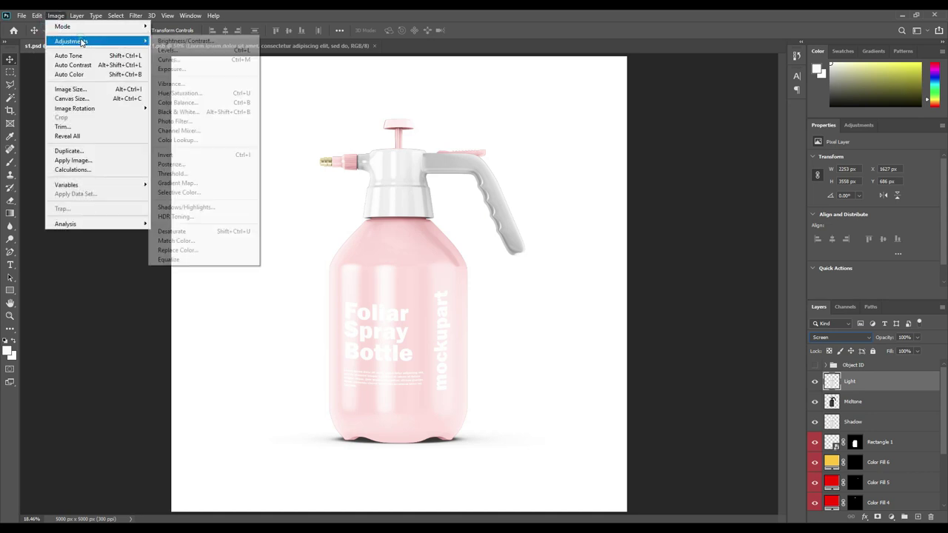
click(168, 50)
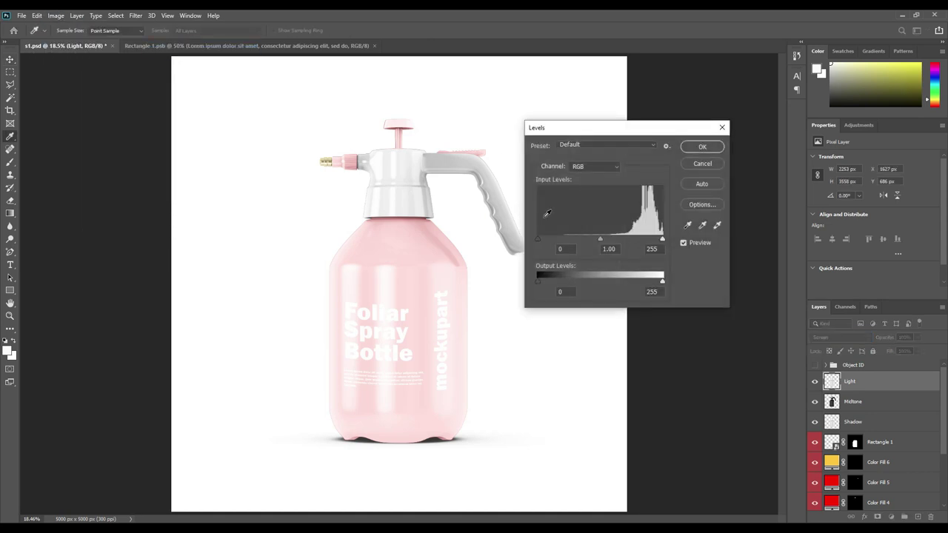
drag(536, 237, 649, 249)
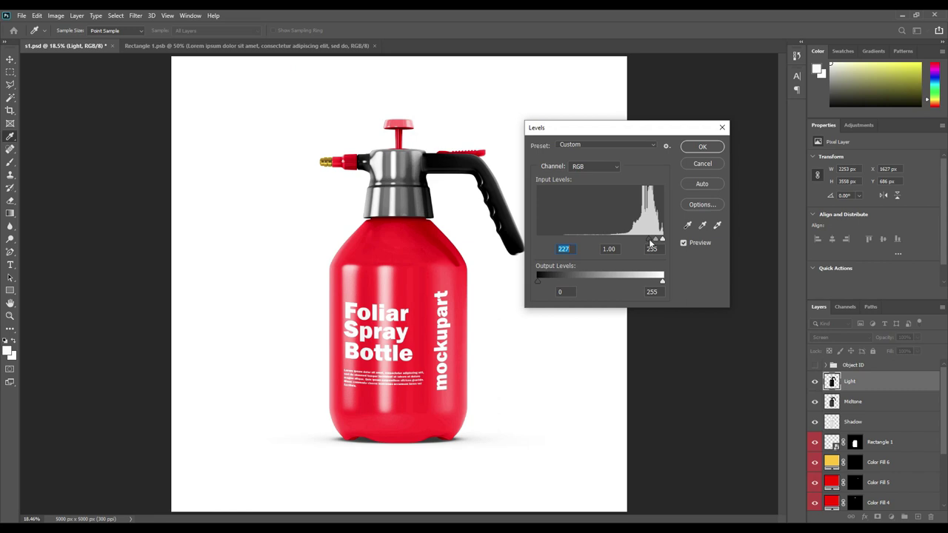
drag(650, 244, 652, 244)
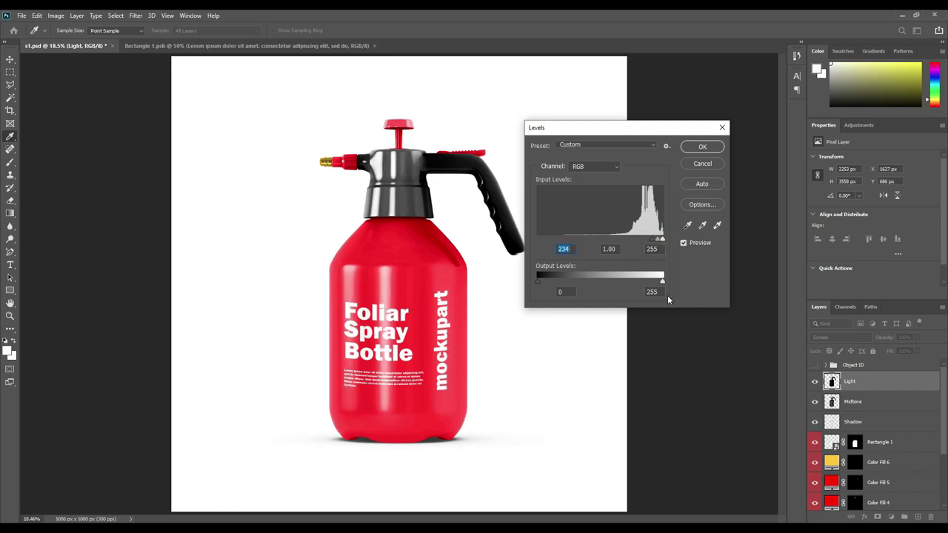
drag(664, 283, 631, 284)
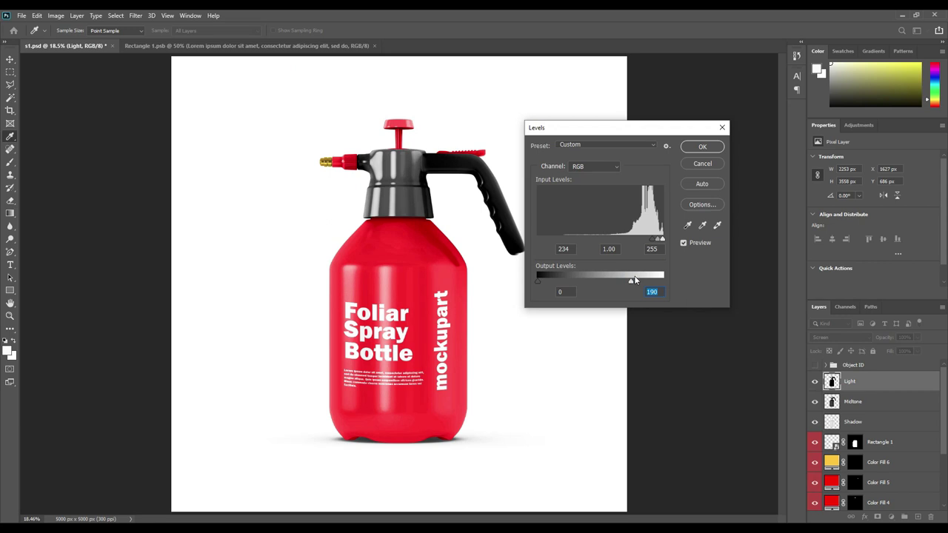
click(700, 147)
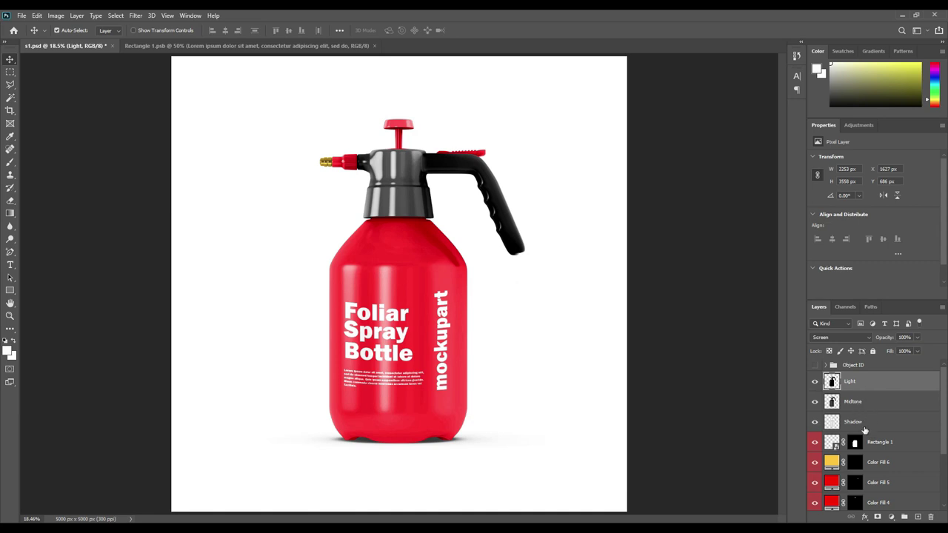
Move Light, Midtone and Shadow into the layer group and rename it FX
shift+click(865, 428)
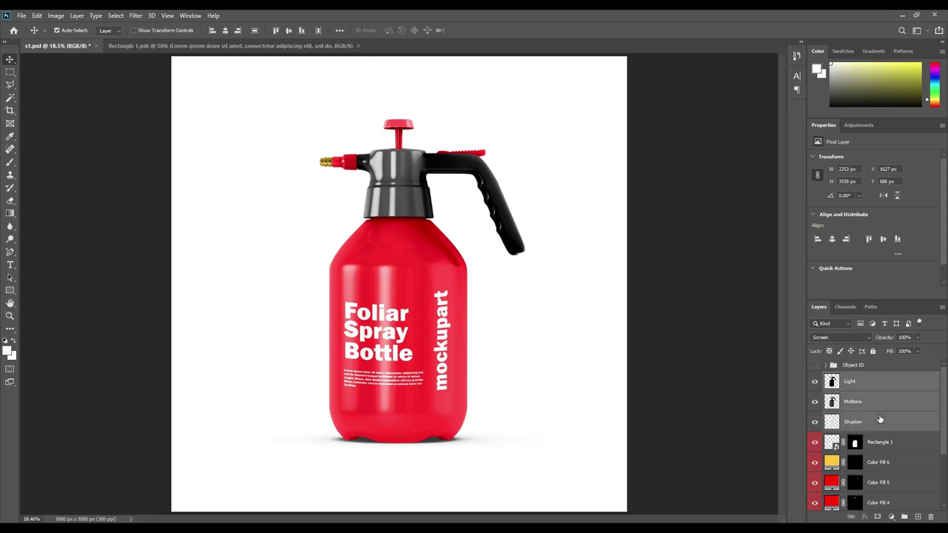
drag(885, 417, 903, 516)
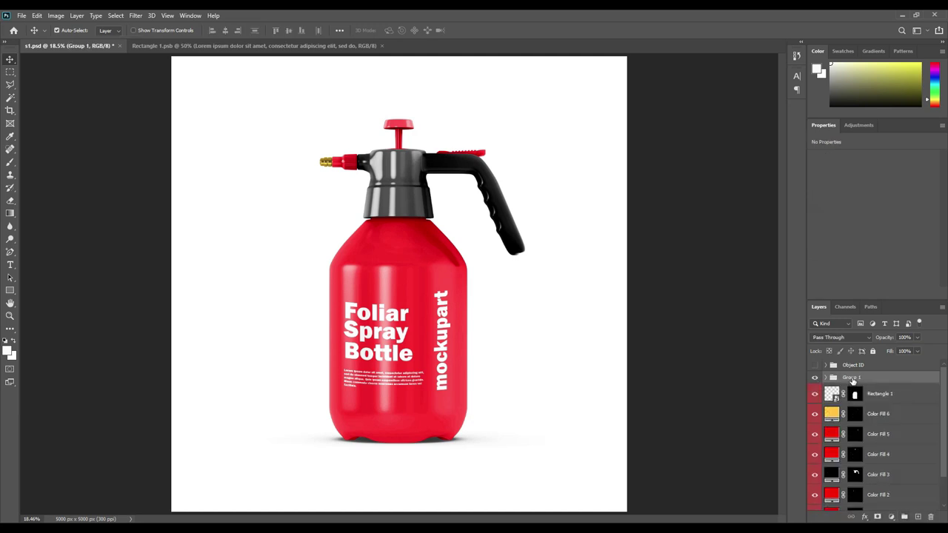
double_click(852, 377)
text(FX)
key(Return)
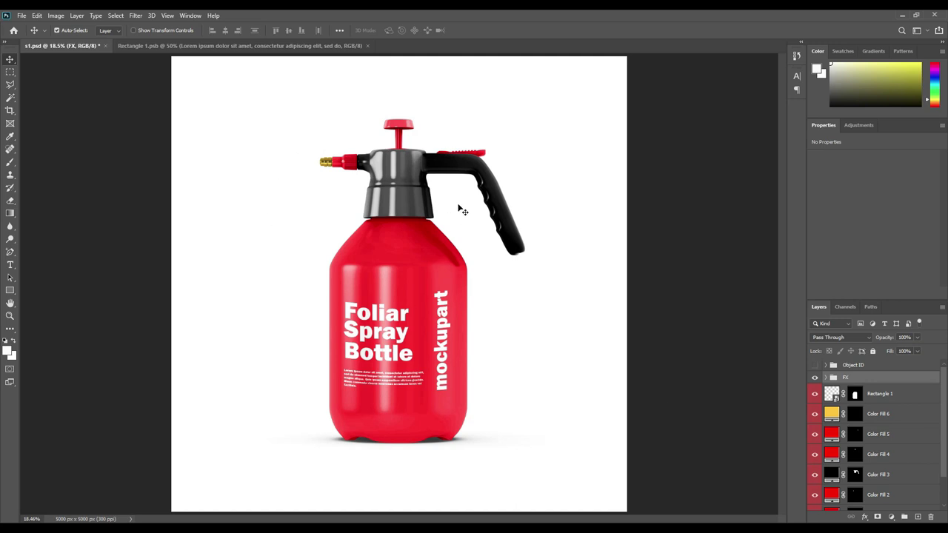
Preview orange and green for Color Fill 1 but keep it red, then check Color Fill 2
scroll(883, 469, down, 2)
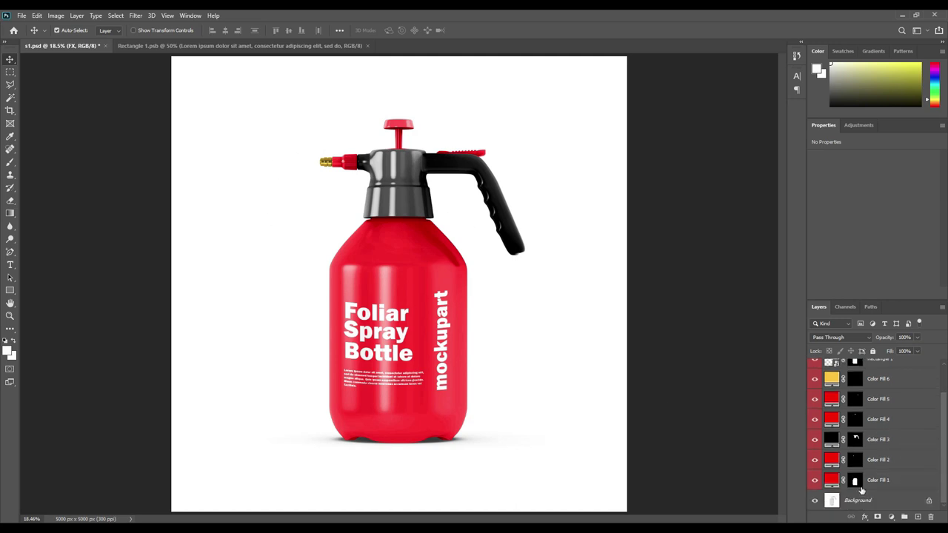
double_click(831, 481)
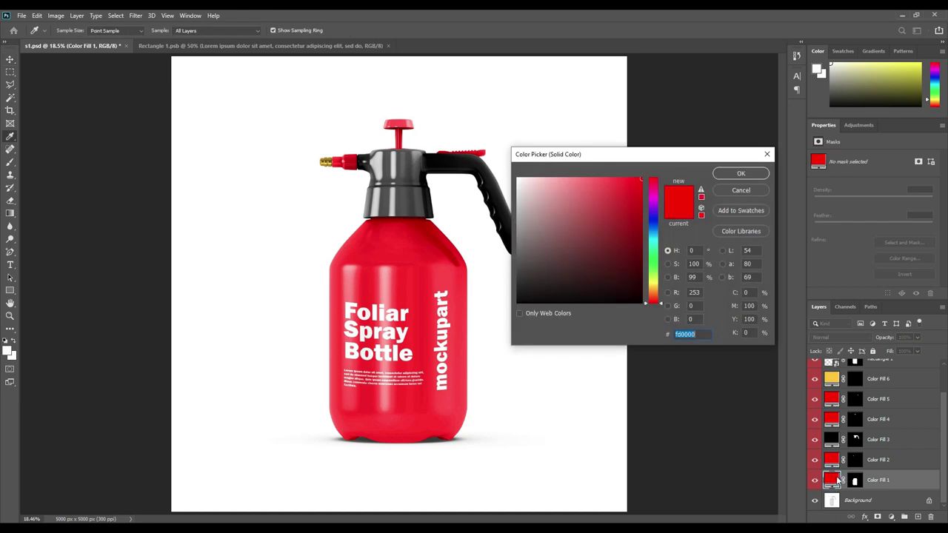
mouse_move(656, 285)
mouse_down()
mouse_move(655, 272)
mouse_move(655, 297)
mouse_up()
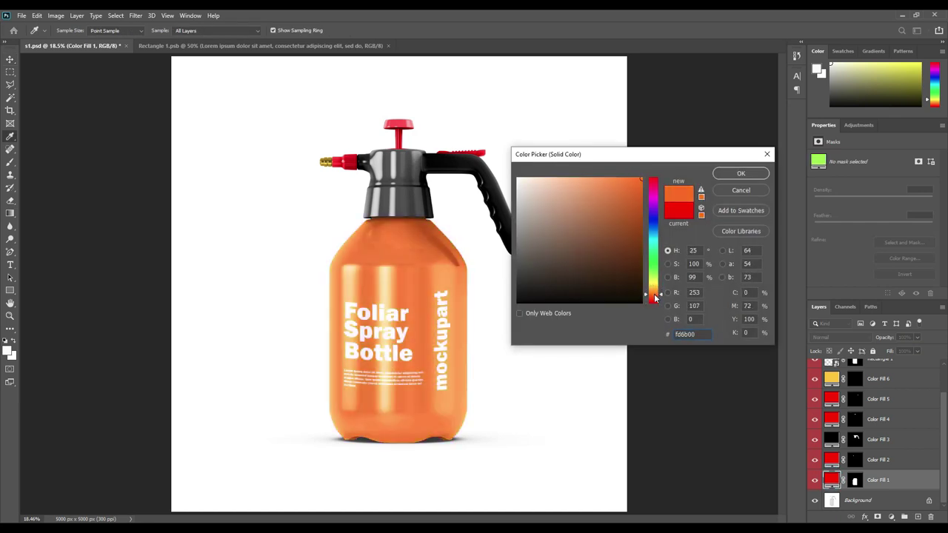
drag(654, 290, 664, 181)
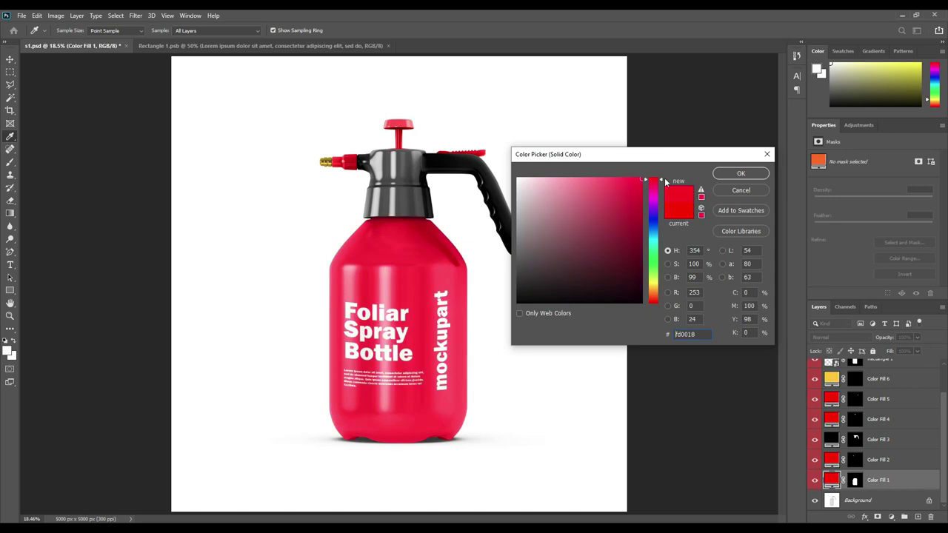
click(736, 177)
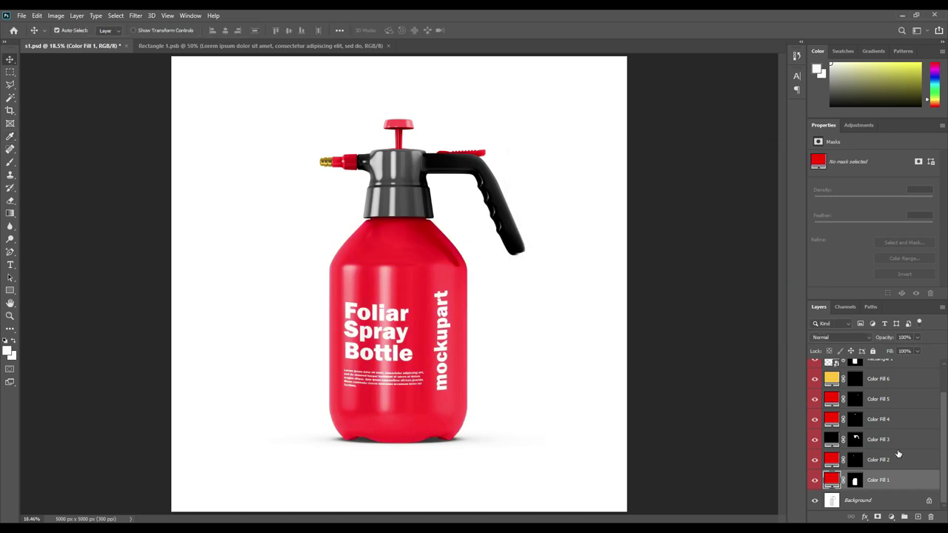
click(814, 460)
click(815, 460)
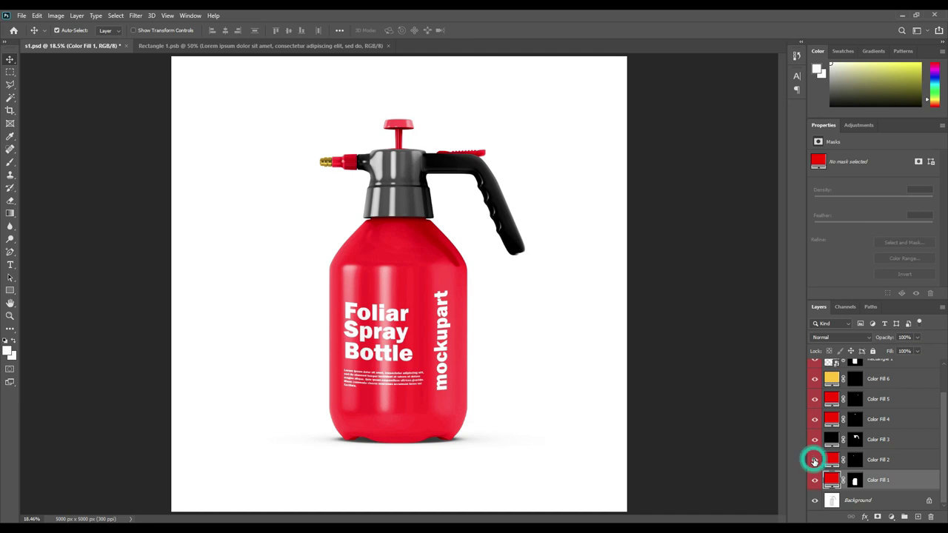
Change Color Fill 6 to a golden yellow
click(833, 379)
double_click(832, 379)
mouse_move(652, 288)
mouse_down()
mouse_move(653, 296)
mouse_move(650, 272)
mouse_move(651, 286)
mouse_up()
mouse_move(565, 201)
mouse_down()
mouse_move(506, 179)
mouse_move(641, 190)
mouse_up()
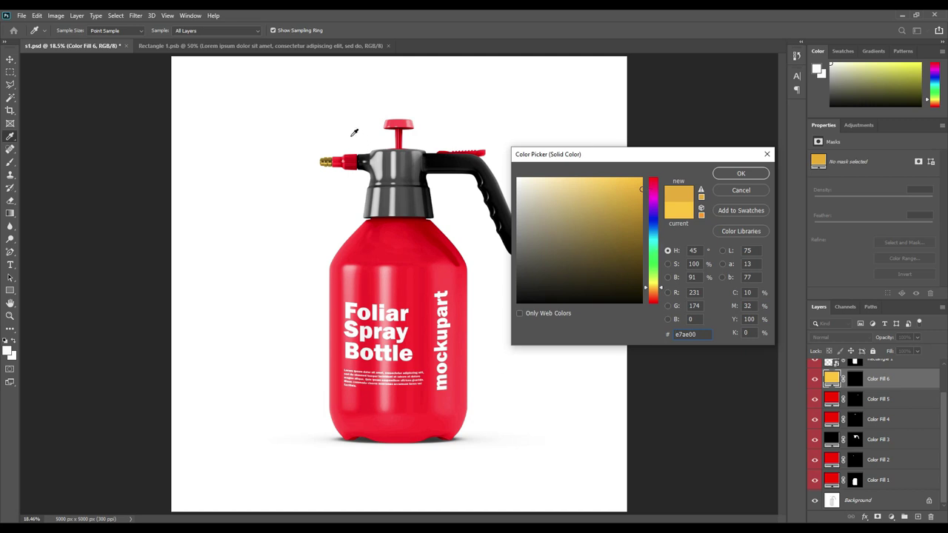
mouse_move(563, 191)
mouse_down()
mouse_move(537, 185)
mouse_move(643, 180)
mouse_up()
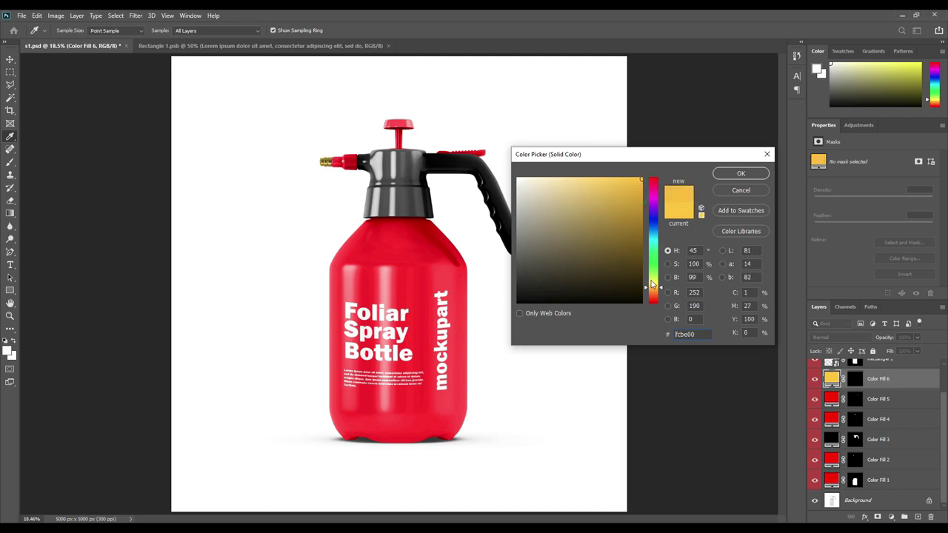
mouse_move(653, 286)
mouse_down()
mouse_move(654, 295)
mouse_move(652, 287)
mouse_up()
click(740, 174)
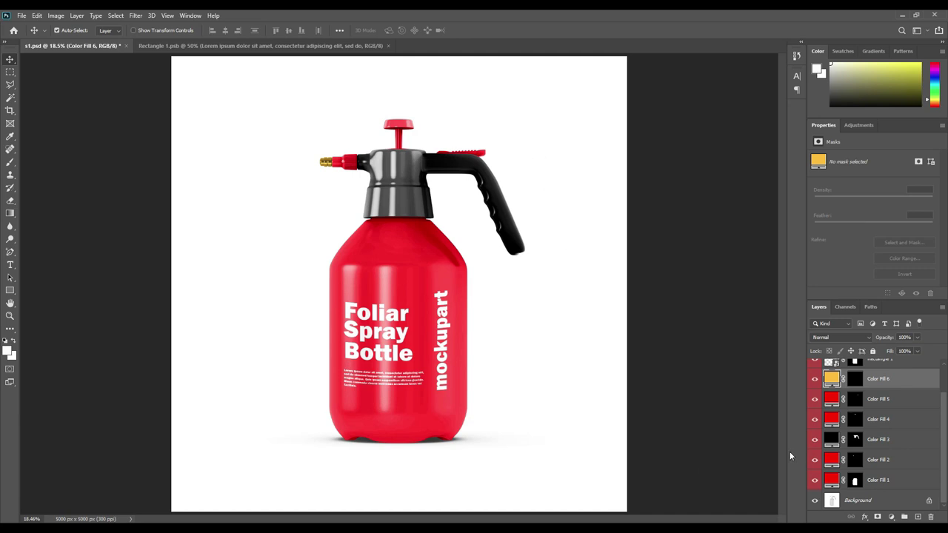
Add a Solid Color fill layer of ffff00 yellow above the Background
click(858, 501)
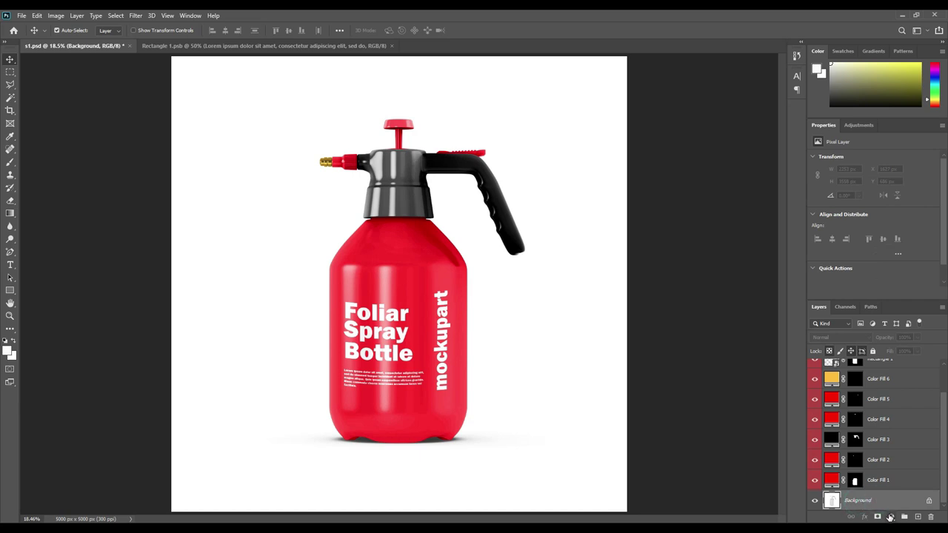
click(889, 516)
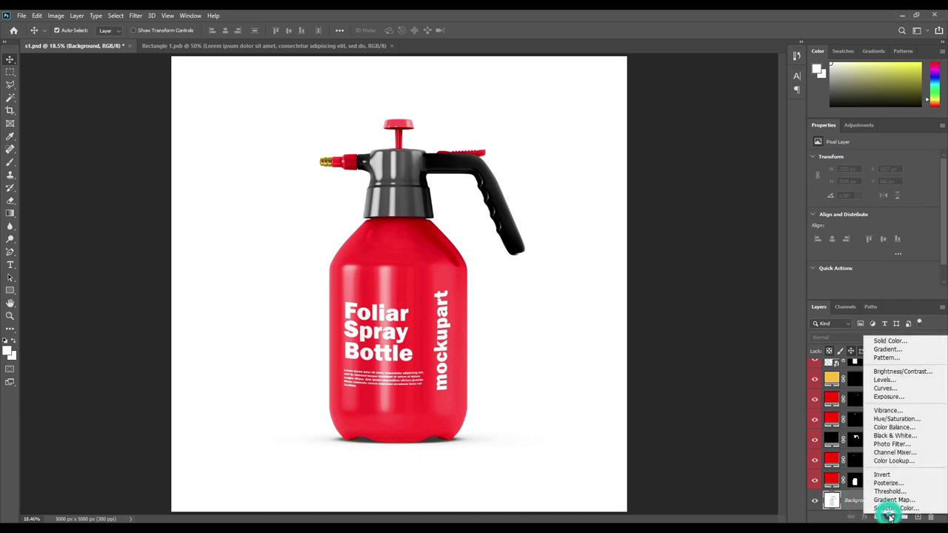
click(899, 341)
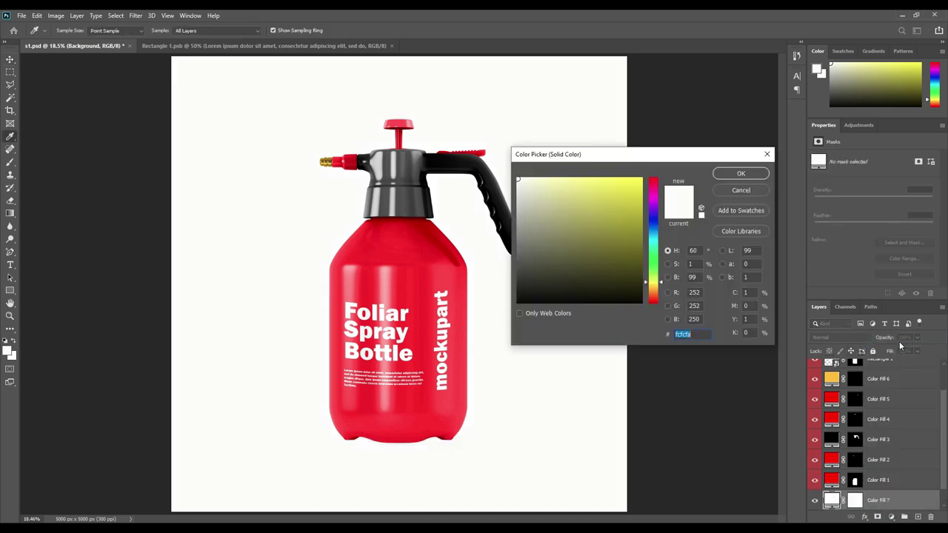
text(ffff00)
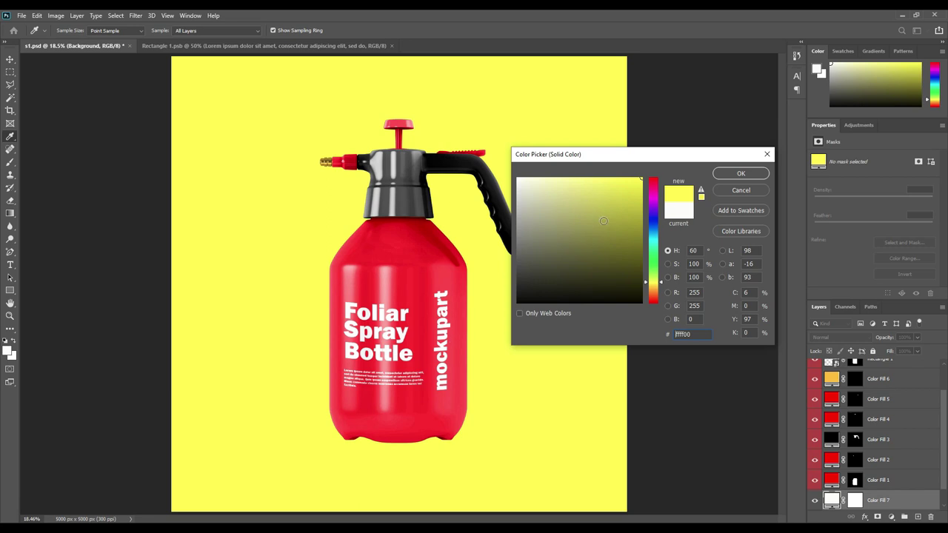
click(739, 174)
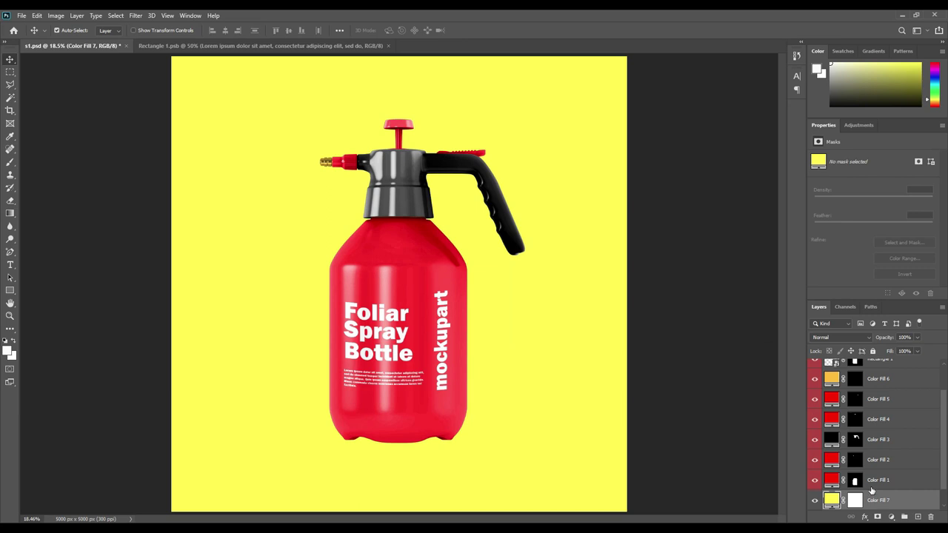
Set the yellow Color Fill 7 layer's blend mode to Linear Burn
scroll(874, 481, down, 1)
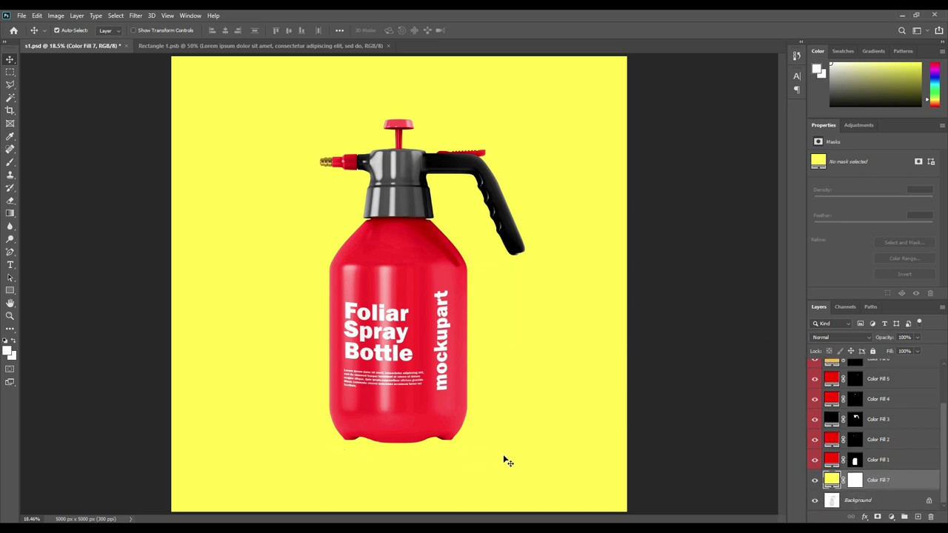
click(896, 482)
click(895, 482)
click(860, 337)
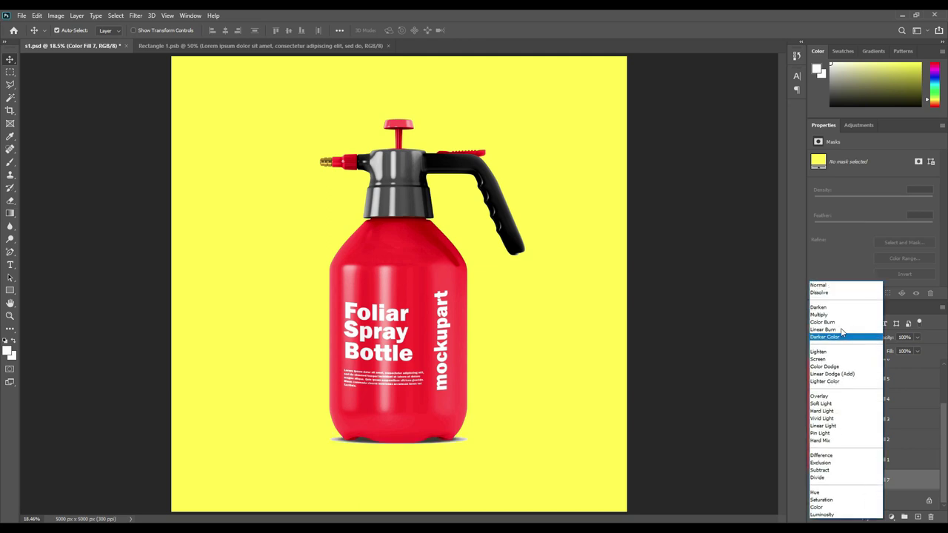
click(839, 333)
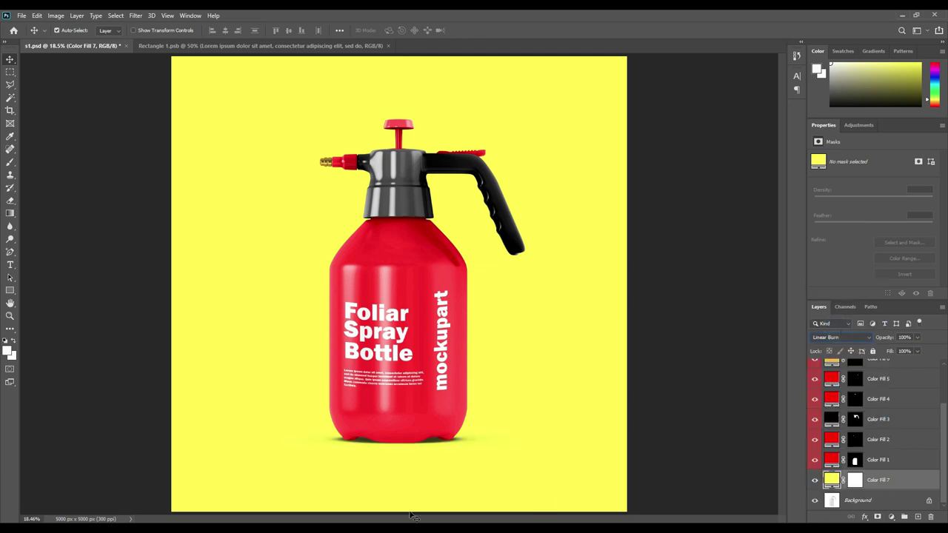
Recolour the Color Fill 7 background from yellow to pale peach ffdcae
double_click(831, 480)
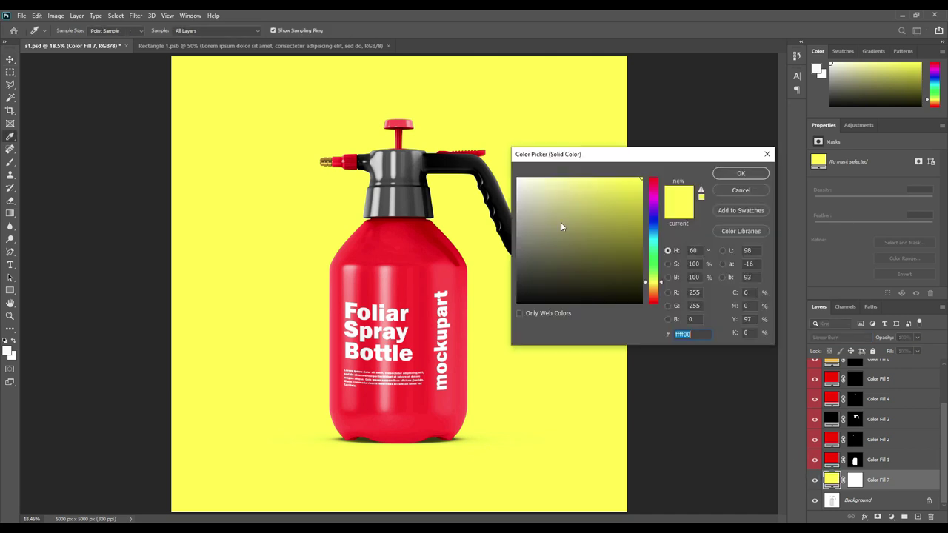
click(425, 250)
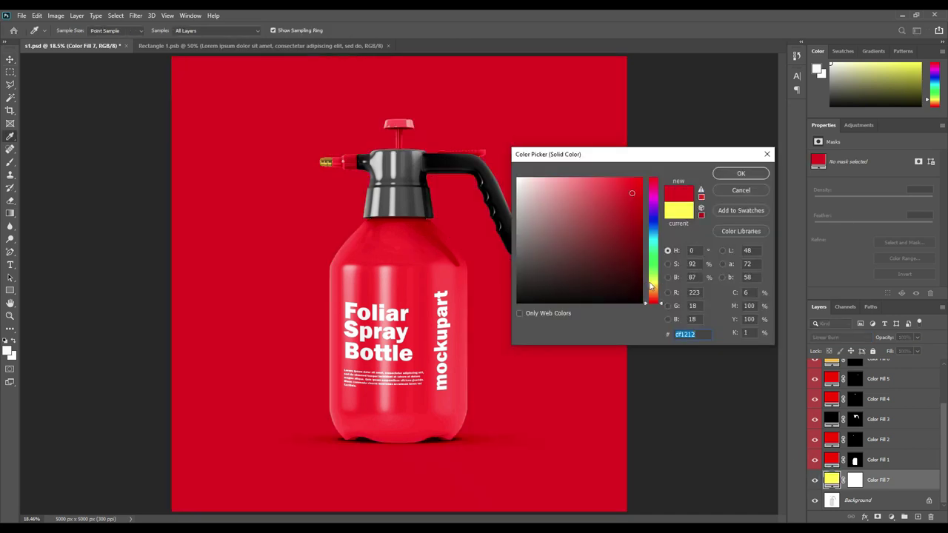
mouse_move(624, 198)
mouse_down()
mouse_move(600, 171)
mouse_move(558, 169)
mouse_up()
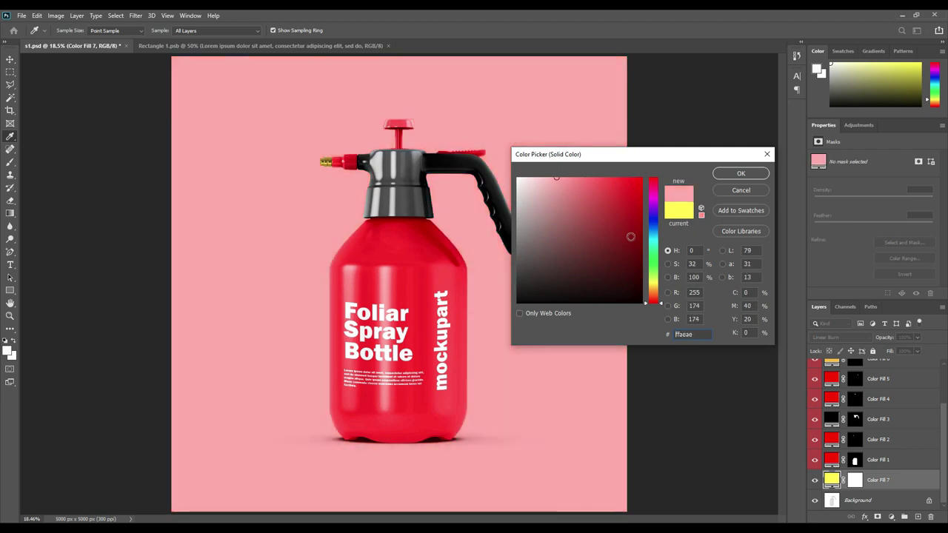
drag(656, 302, 654, 292)
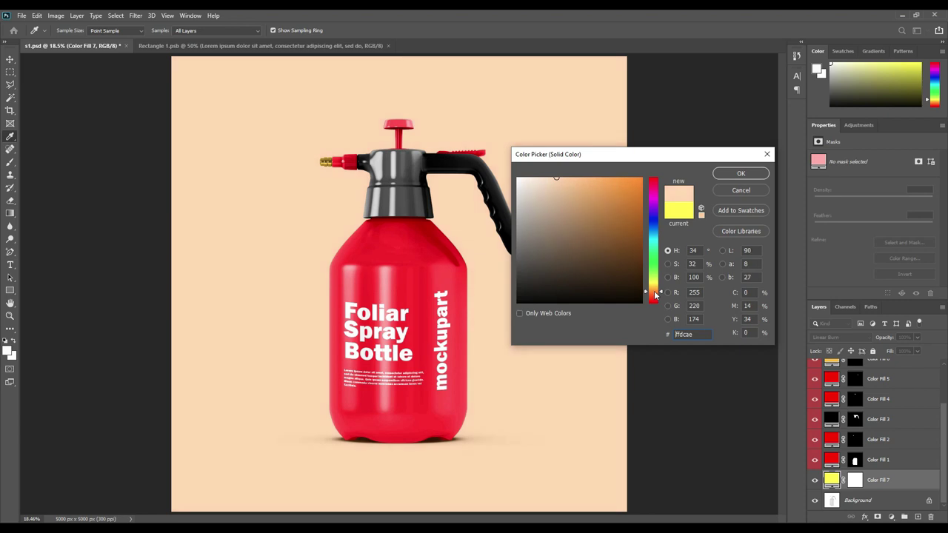
click(740, 173)
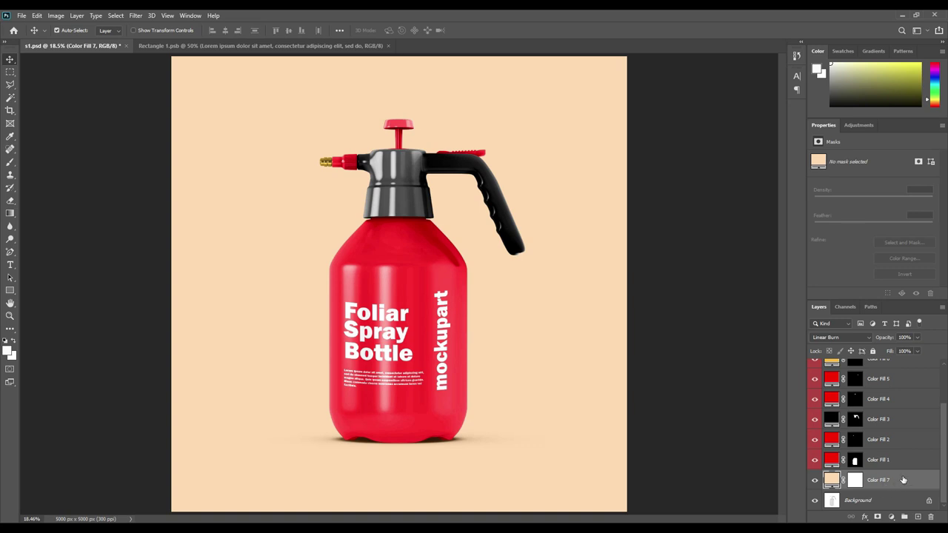
click(814, 481)
click(814, 480)
click(814, 460)
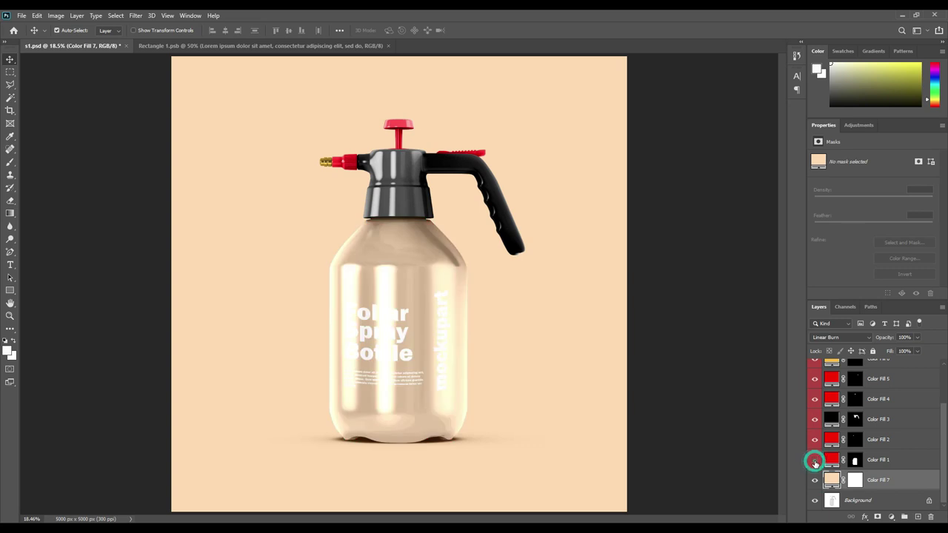
click(814, 460)
click(814, 442)
click(815, 441)
click(815, 420)
click(813, 420)
scroll(895, 462, up, 3)
scroll(893, 453, down, 3)
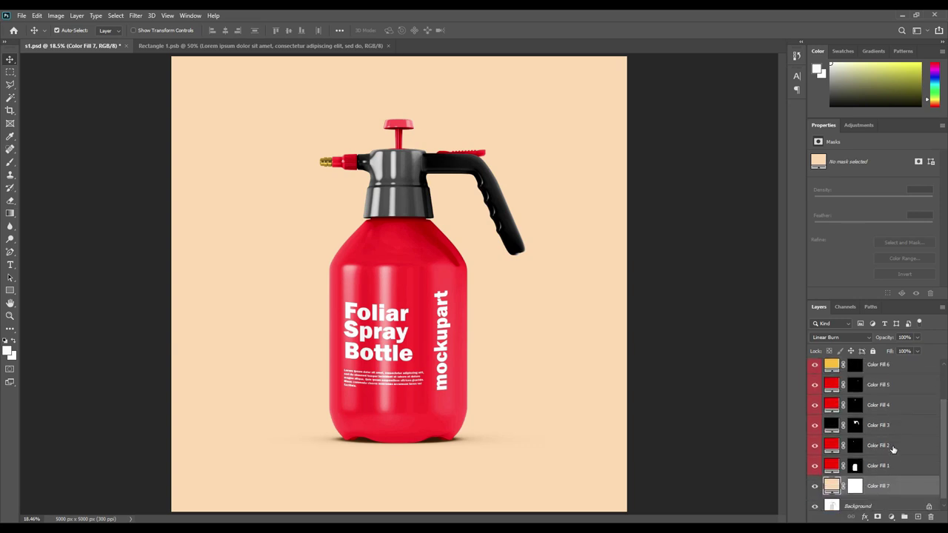